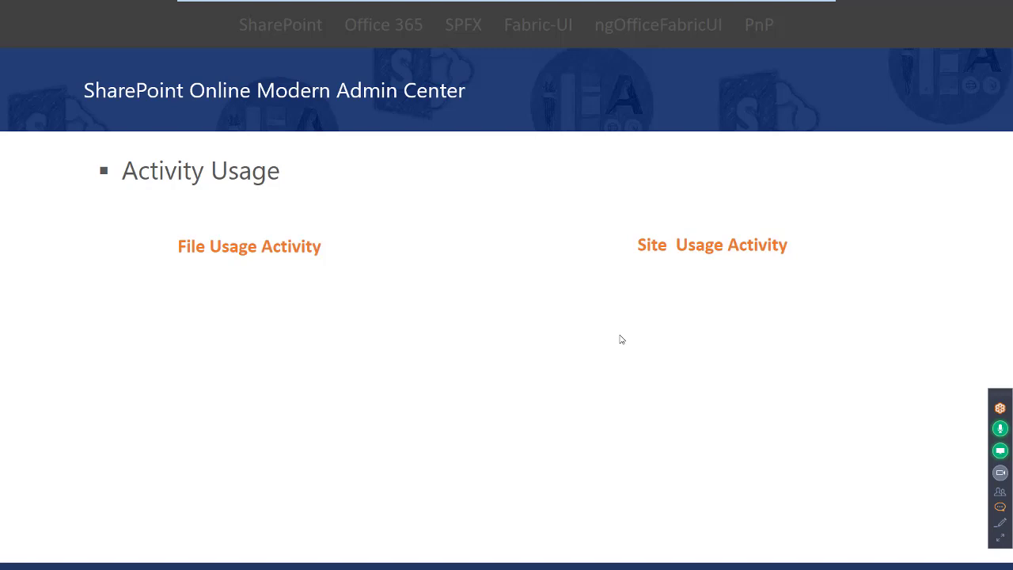
Reveal the File Usage Activity chart and its callout on the Activity Usage slide
left_click(621, 339)
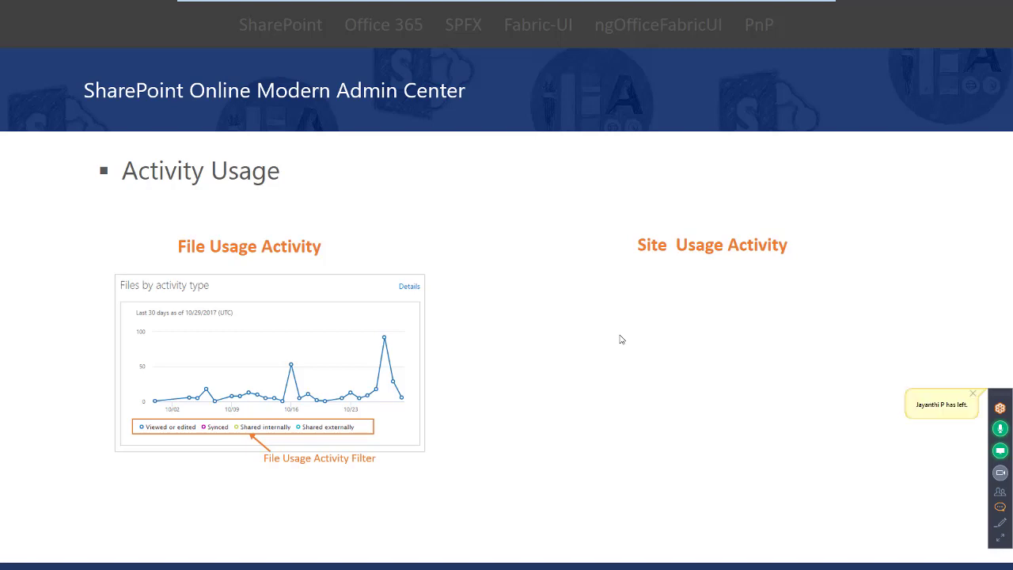
Reveal the Site Usage Activity chart and its filter callout
left_click(620, 338)
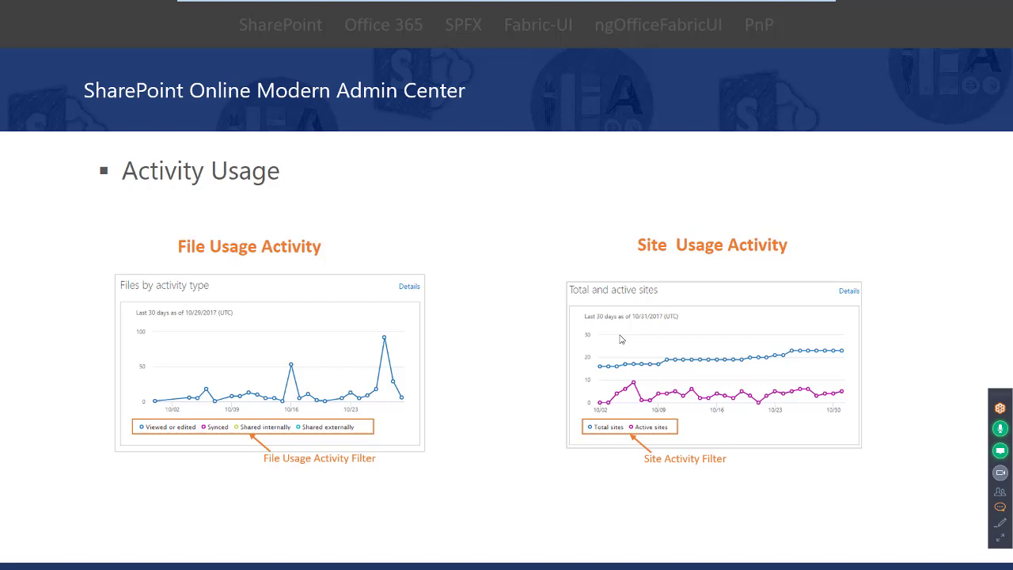
Advance to the Site Collection Management slide
key("Right")
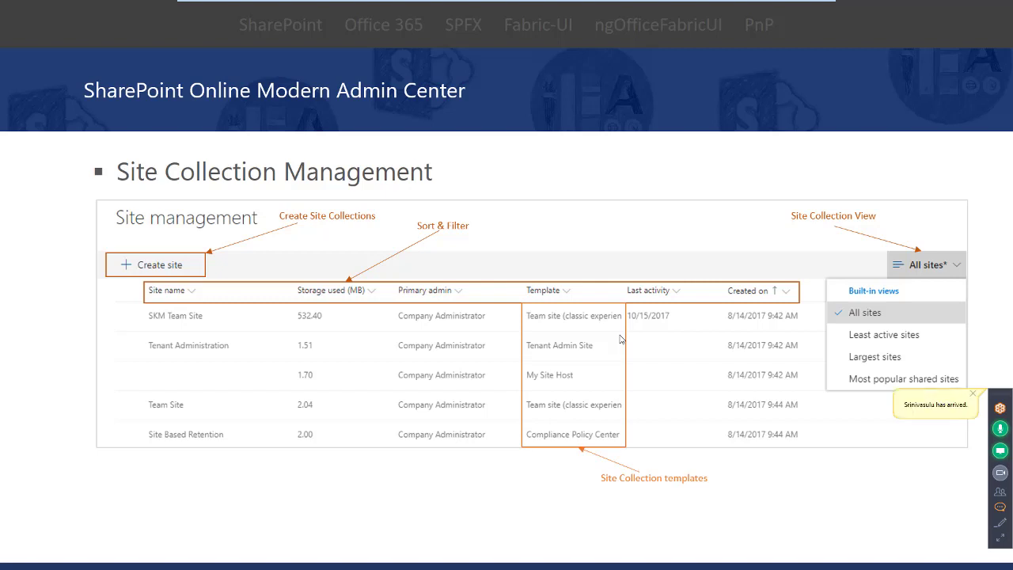
Advance to the SharePoint Online Modern Admin Center slide about Recycle bin and settings
key("Right")
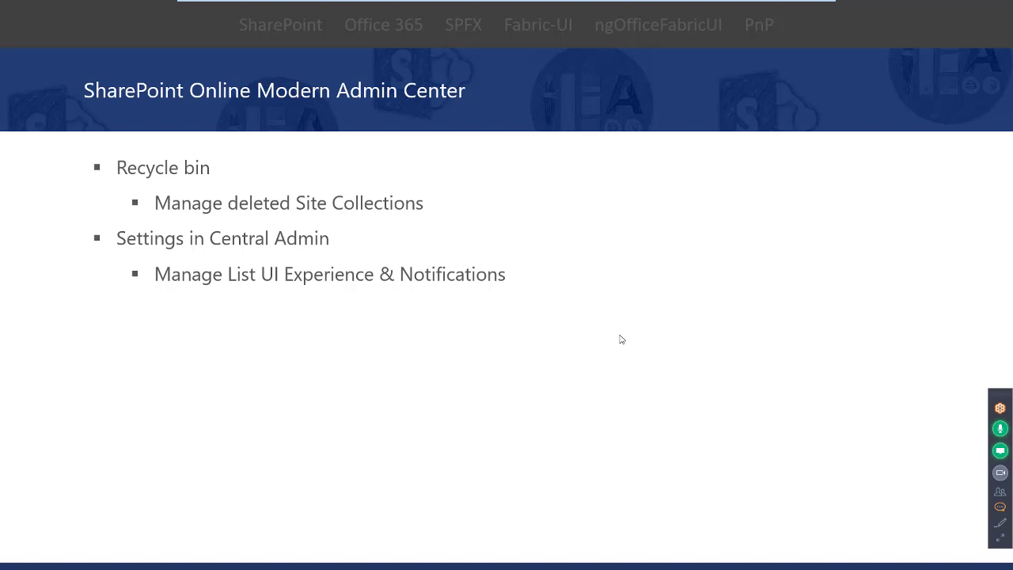
Reveal the New Admin URL bullet and its link
left_click(621, 339)
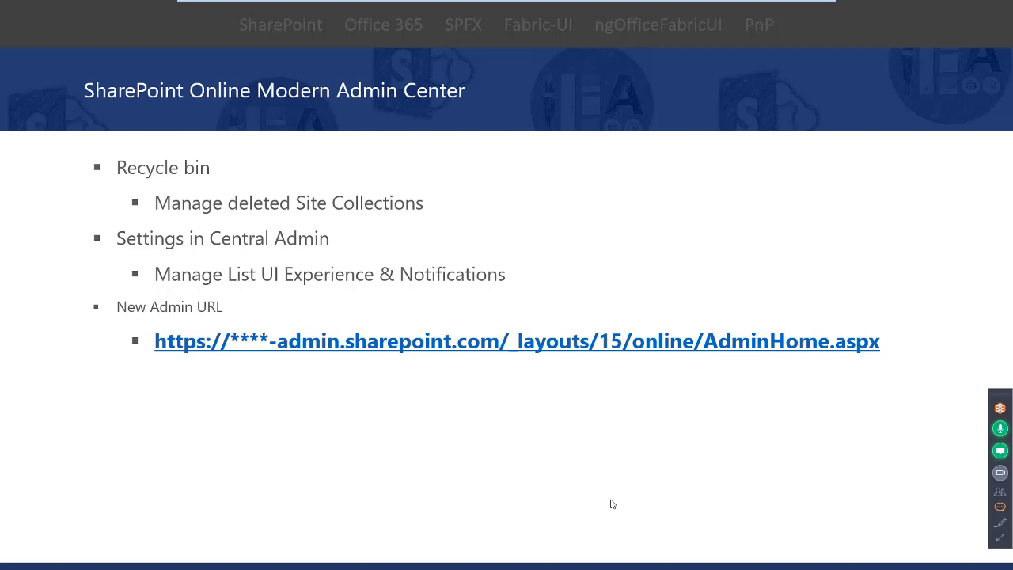
Advance to the DEMO – SharePoint Online Admin Center section slide
key("Right")
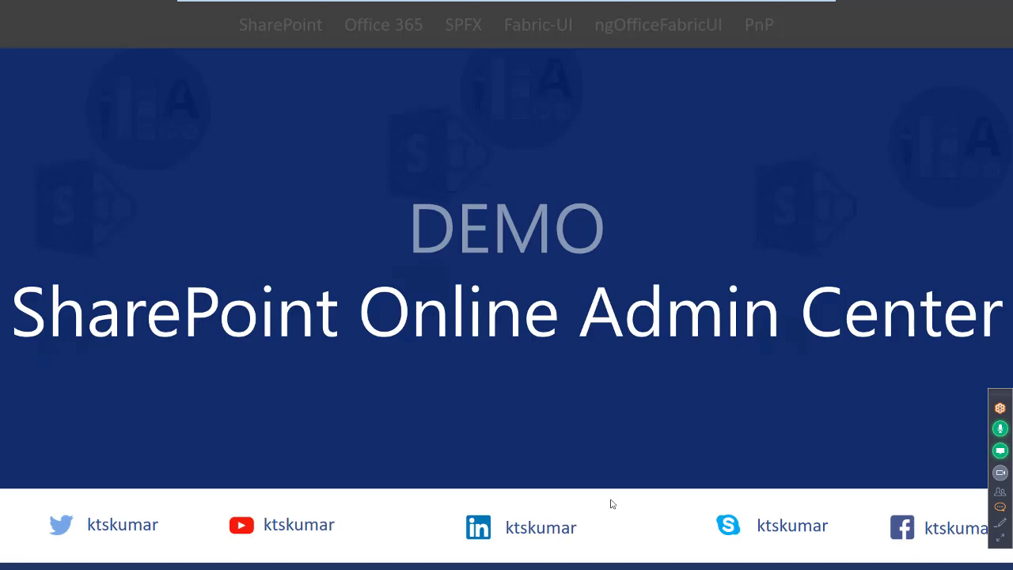
Exit the slideshow and bring up the Office 365 Admin center tab in Chrome
key("Escape")
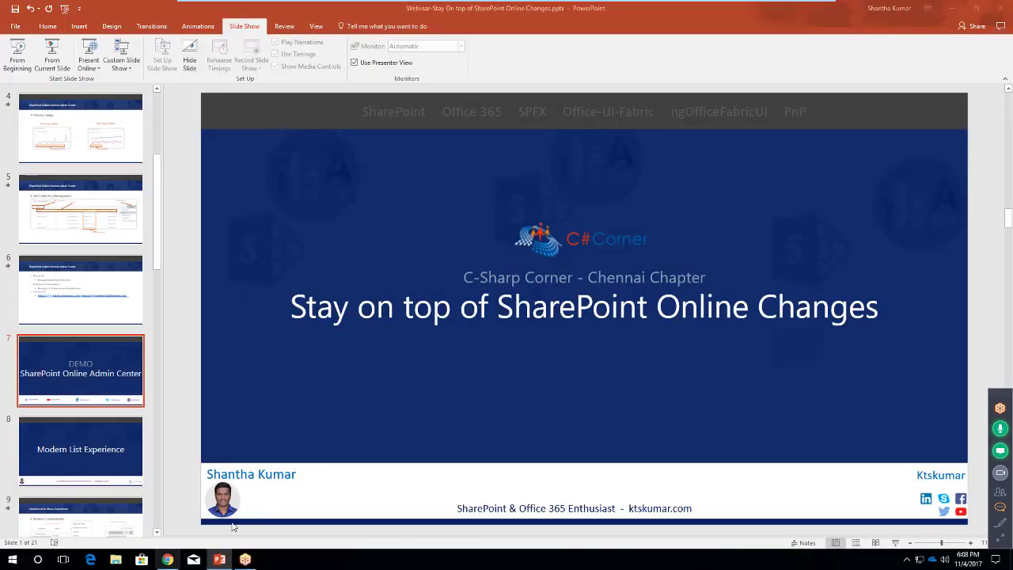
left_click(168, 559)
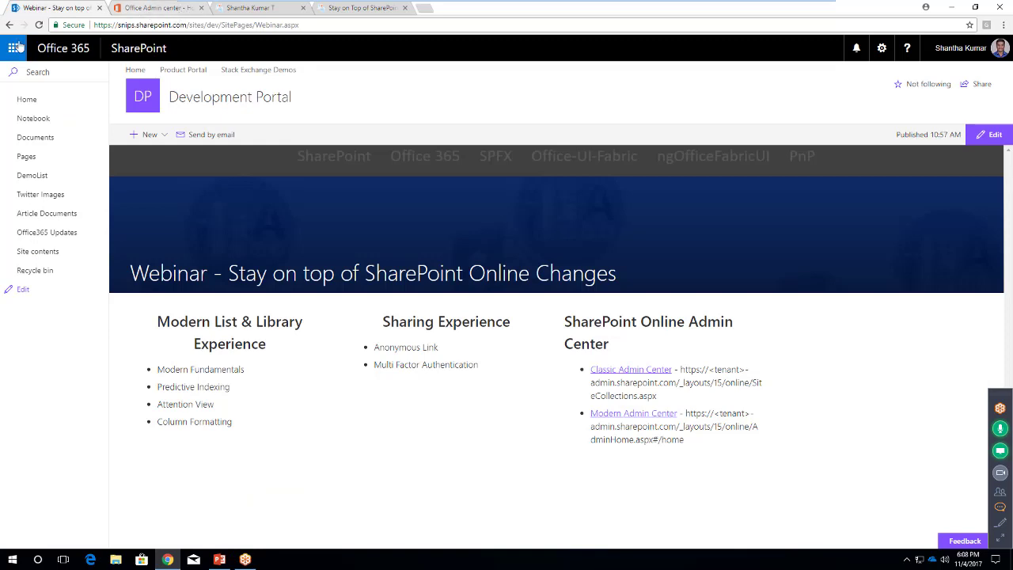
left_click(135, 10)
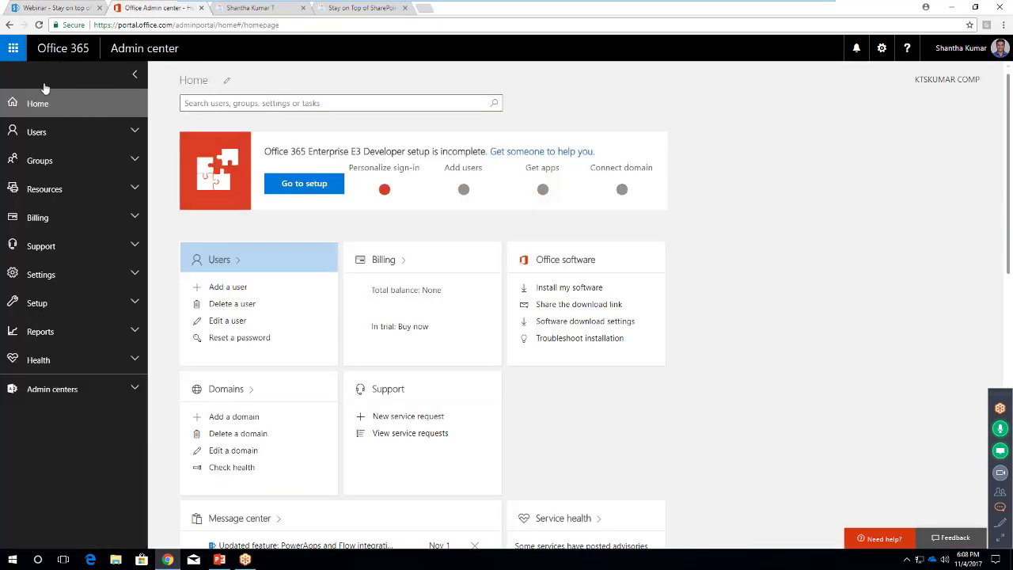
Launch SharePoint from the Admin centers list and switch to its new tab
left_click(133, 389)
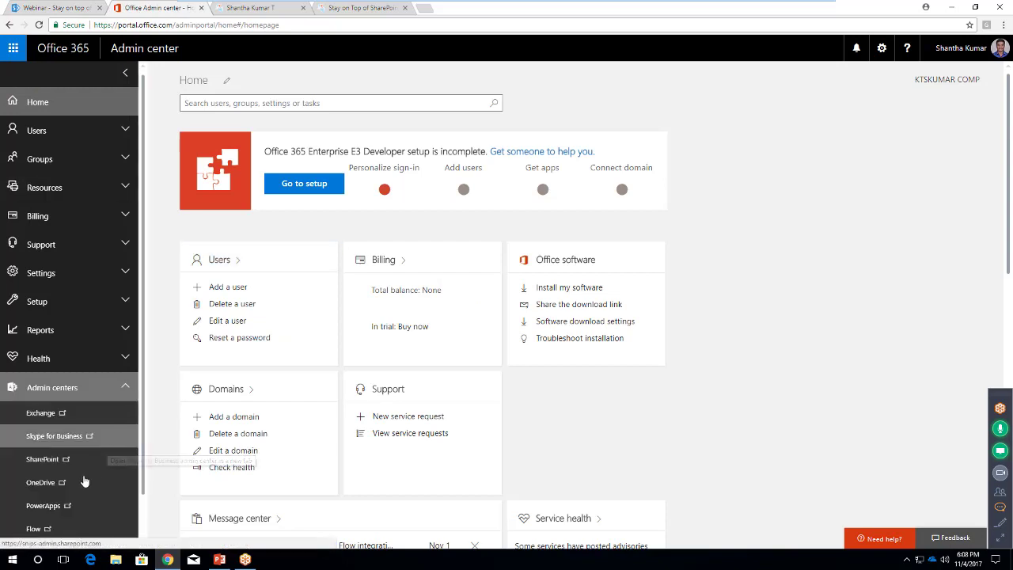
scroll(64, 455, "down", 1)
left_click(43, 412)
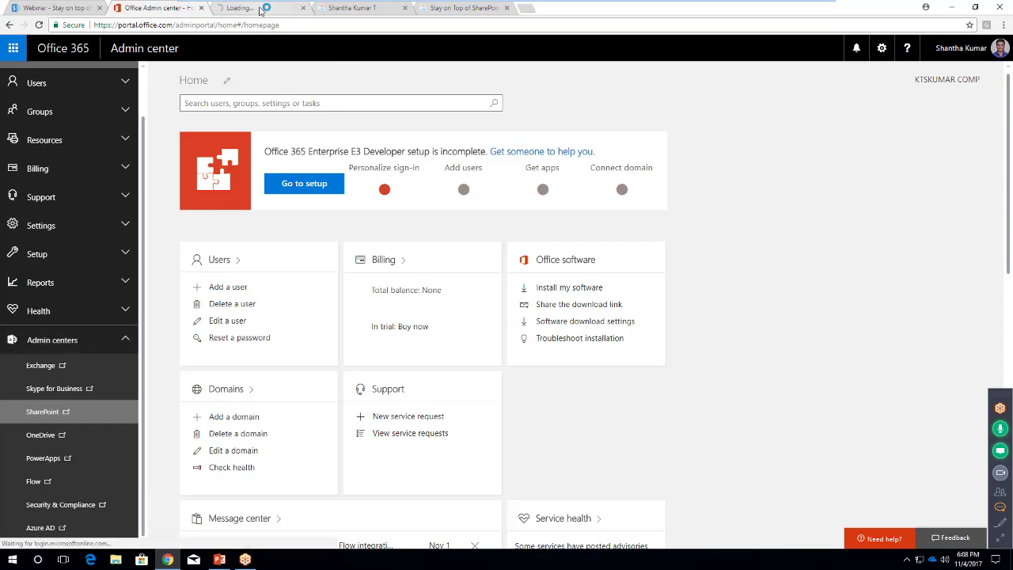
left_click(260, 8)
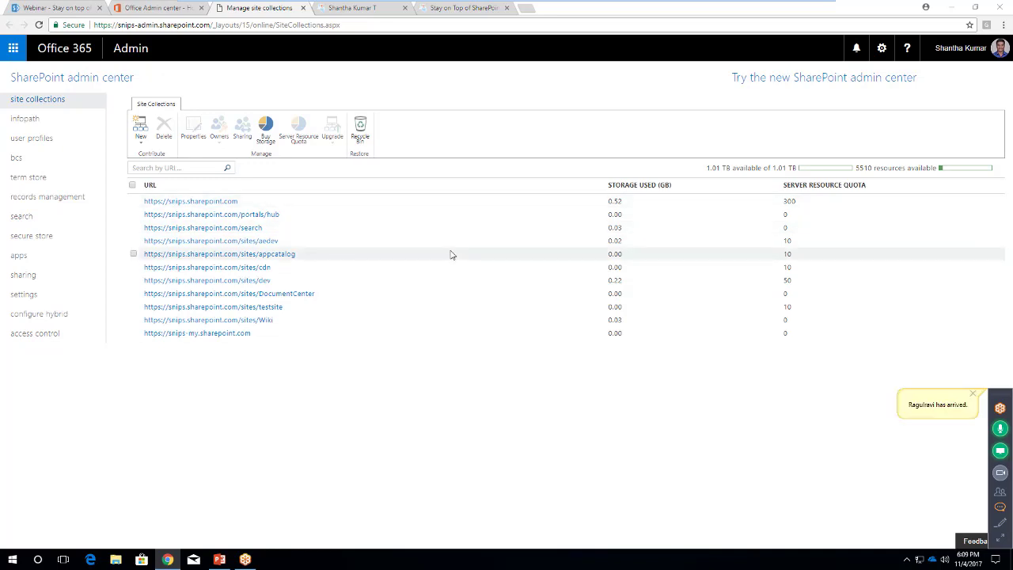
Open the new SharePoint admin center and highlight the end of the classic admin address
left_click(793, 82)
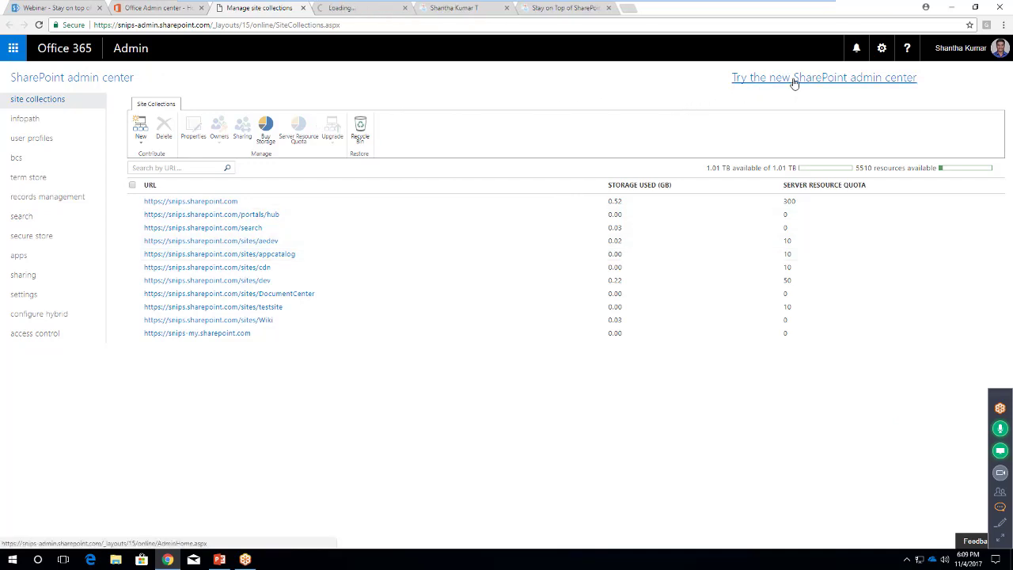
left_click(230, 25)
left_click(229, 24)
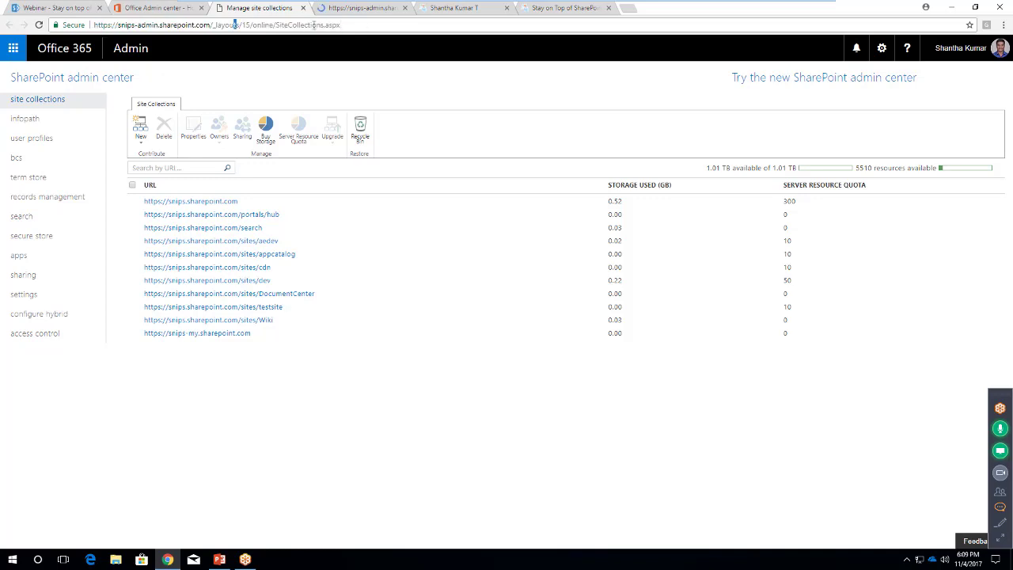
left_click_drag(234, 24, 345, 26)
On the new admin center home page, highlight part of its address for comparison
left_click(373, 8)
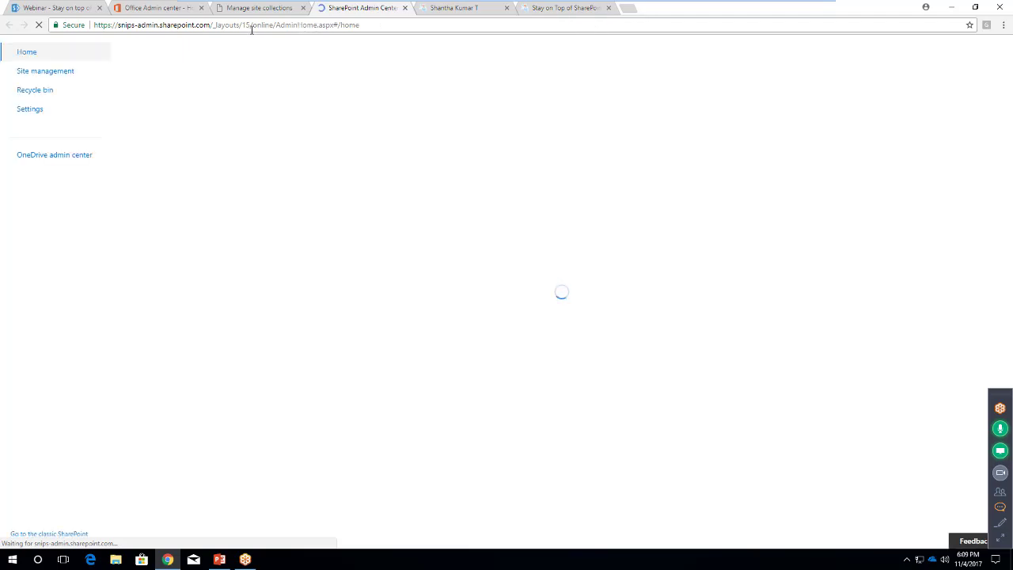
left_click(387, 24)
left_click(333, 24)
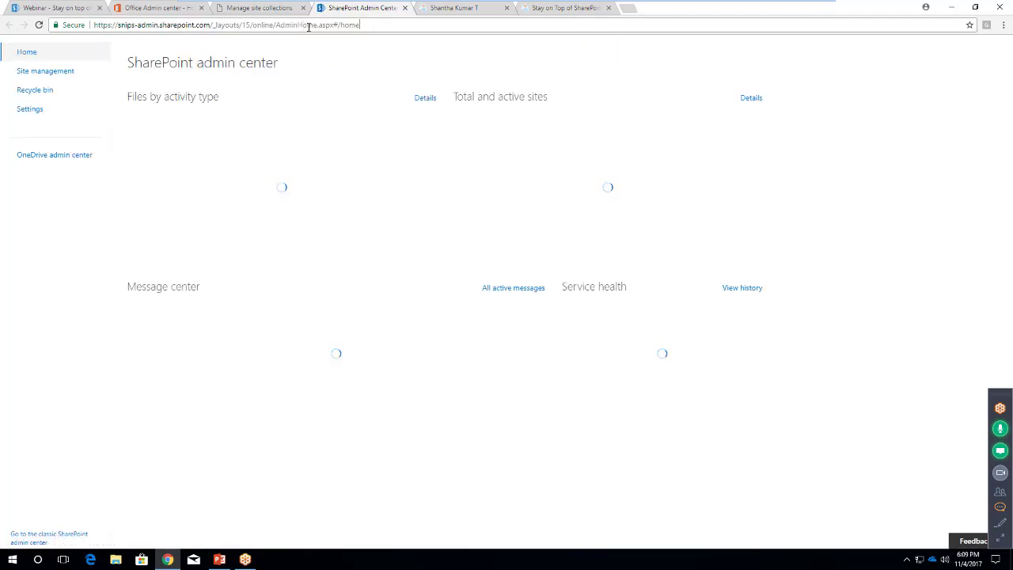
left_click_drag(271, 26, 219, 25)
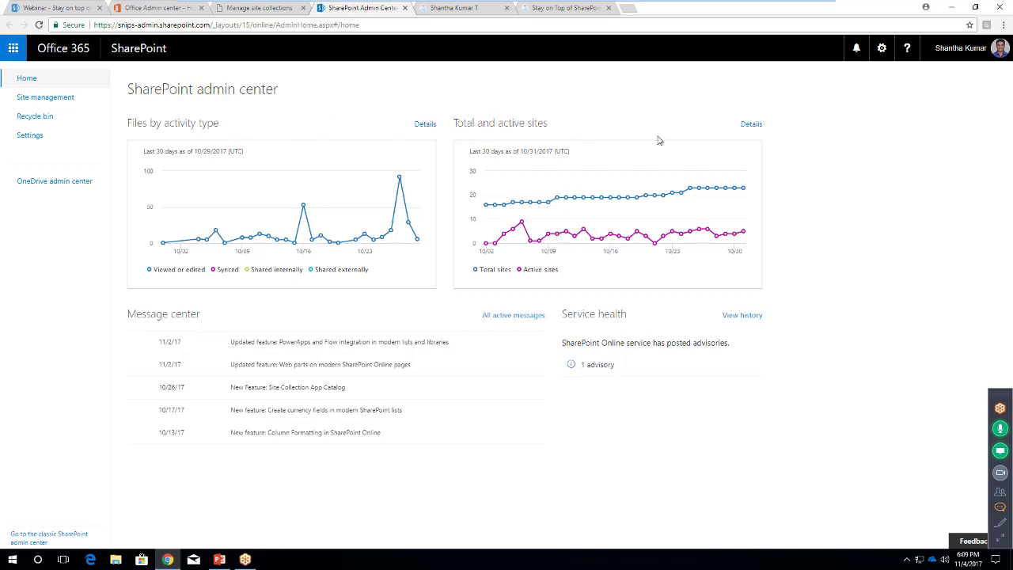
mouse_move(399, 177)
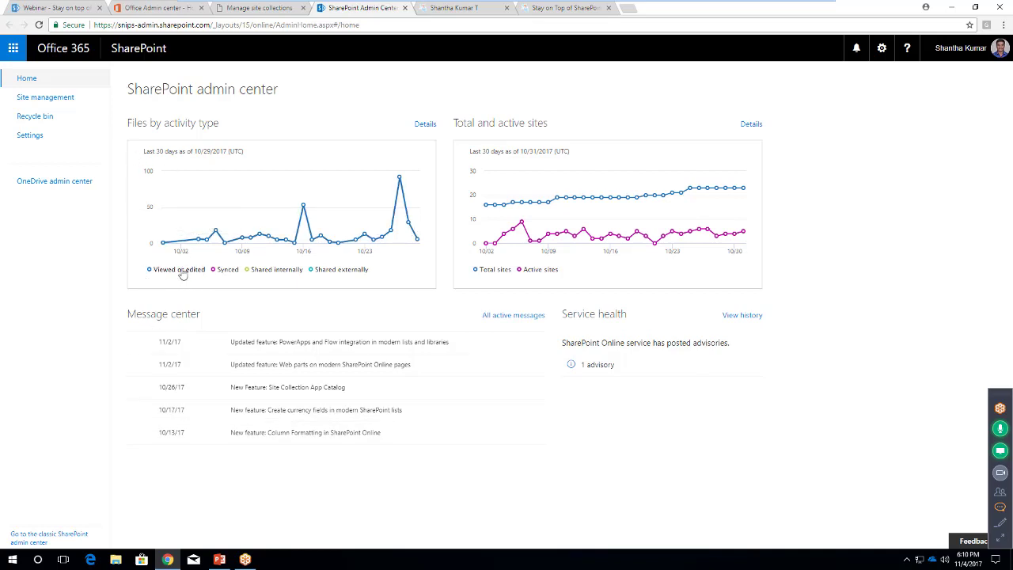
Hide the Viewed or edited, Synced, Shared internally and Shared externally series in the files chart
left_click(182, 272)
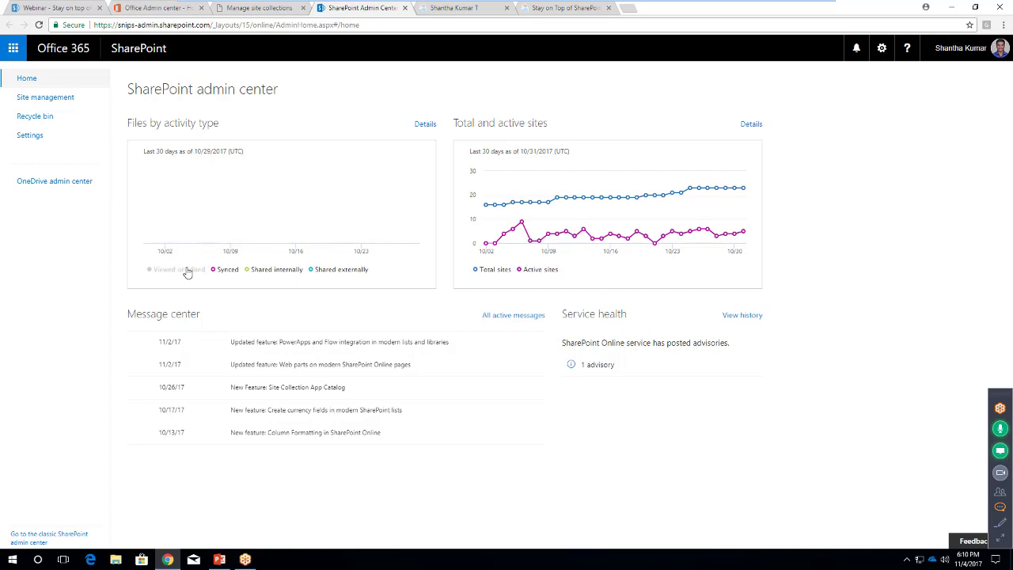
left_click(232, 272)
left_click(266, 271)
left_click(342, 270)
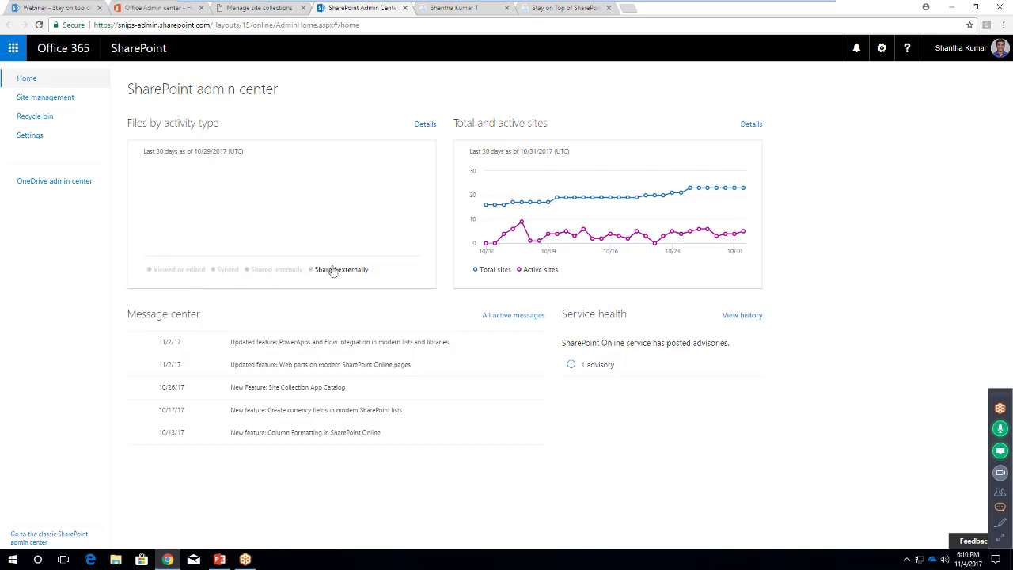
left_click(180, 270)
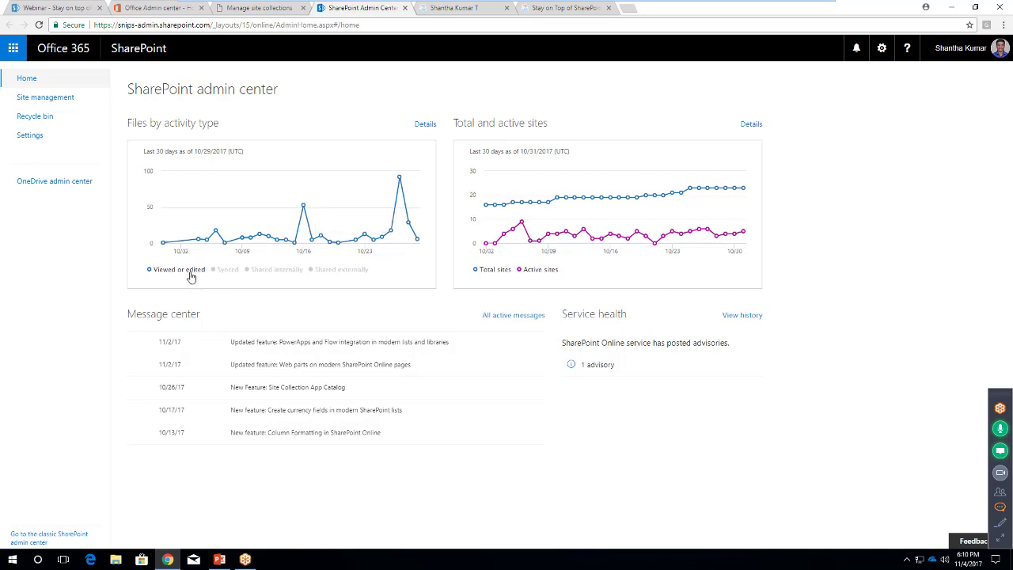
left_click(194, 270)
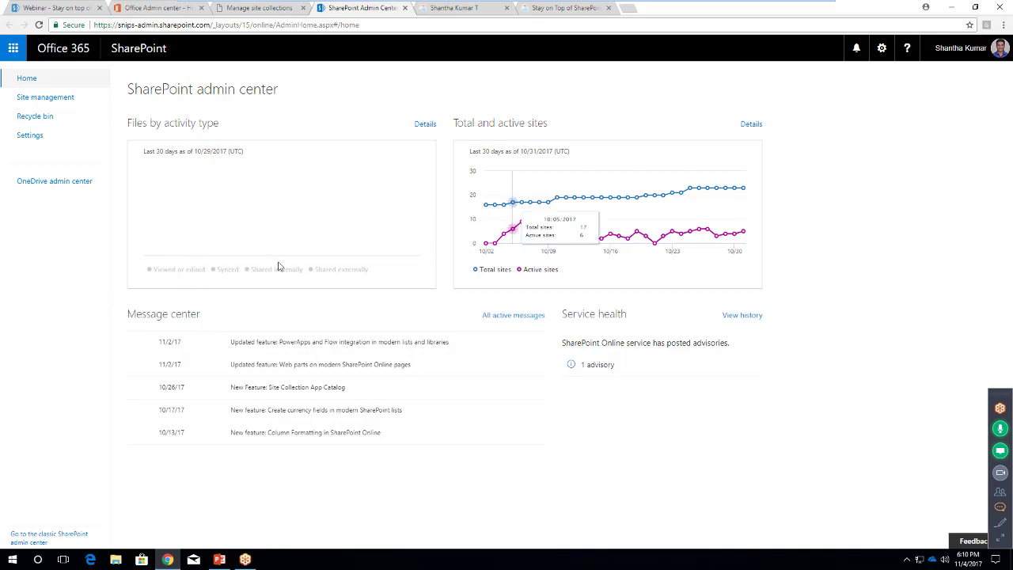
Restore all four file activity series and hide Active sites in the sites chart
left_click(229, 270)
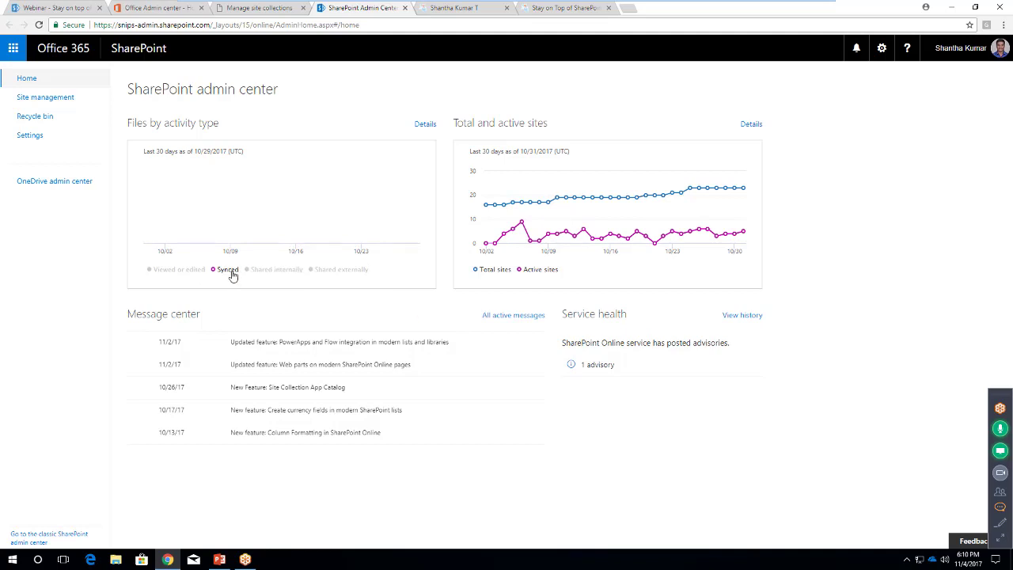
left_click(265, 271)
left_click(343, 271)
left_click(185, 273)
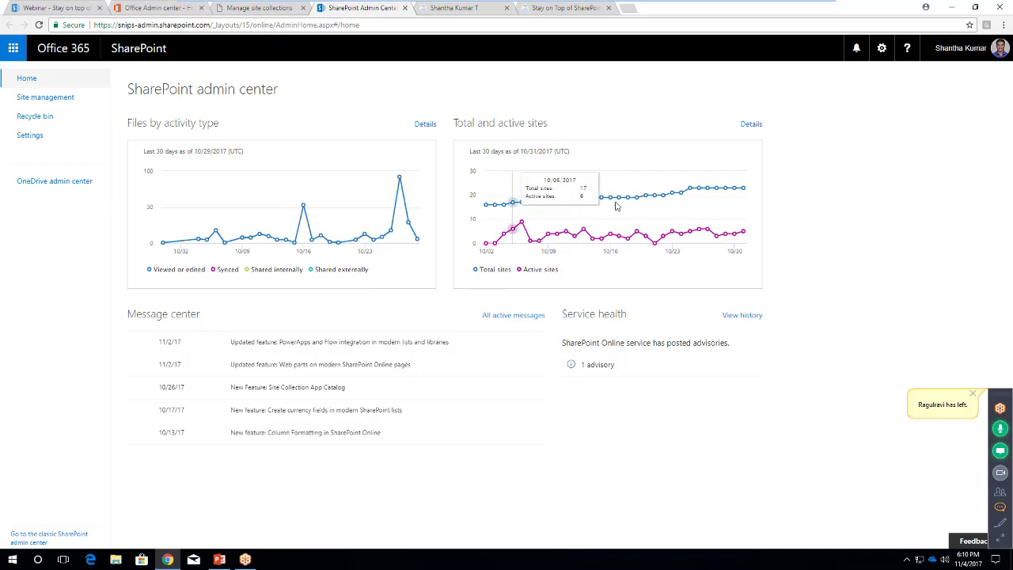
left_click(540, 270)
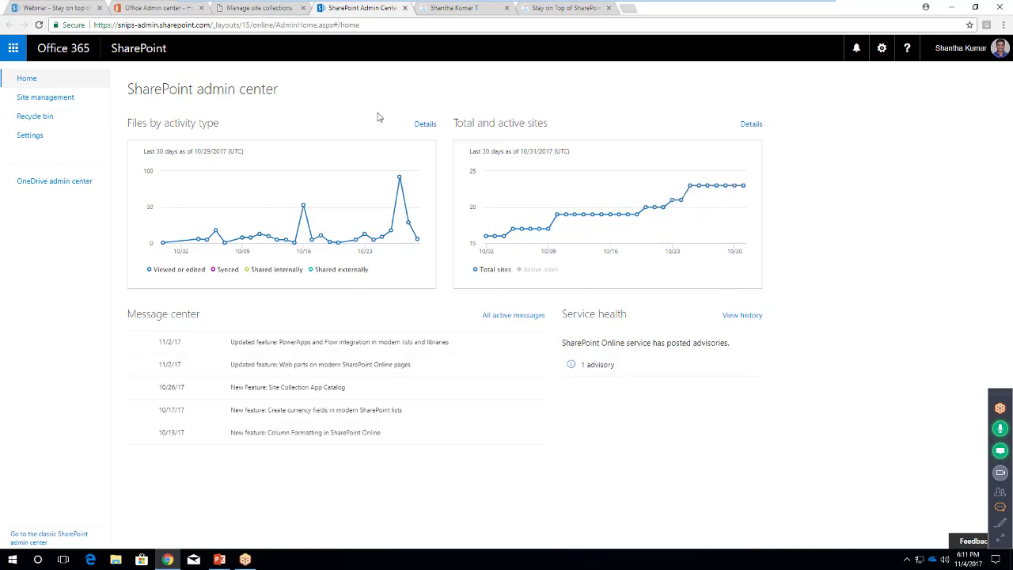
Open the file activity report, view its Pages and Users charts, then return to SharePoint admin
left_click(427, 125)
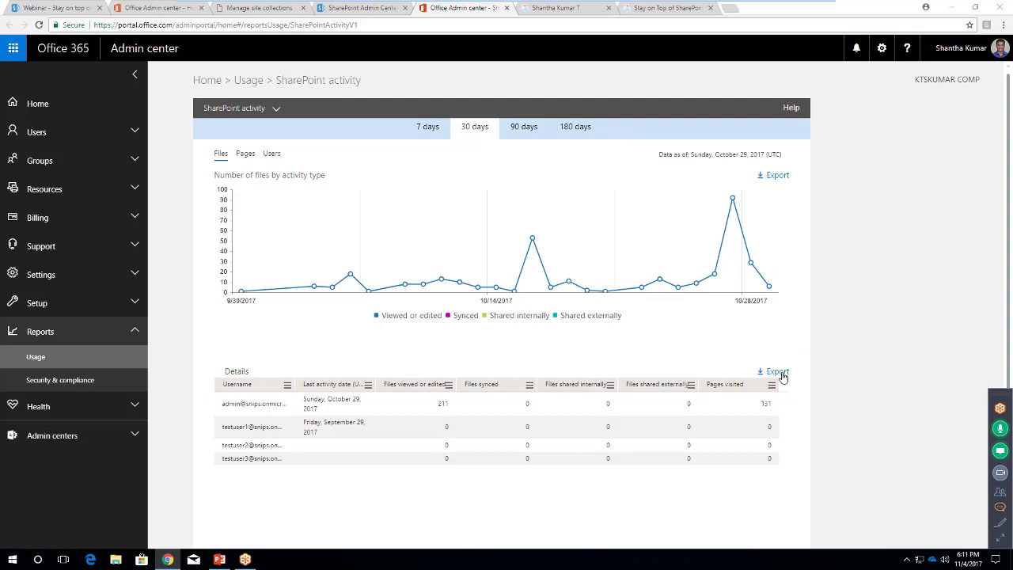
left_click(244, 154)
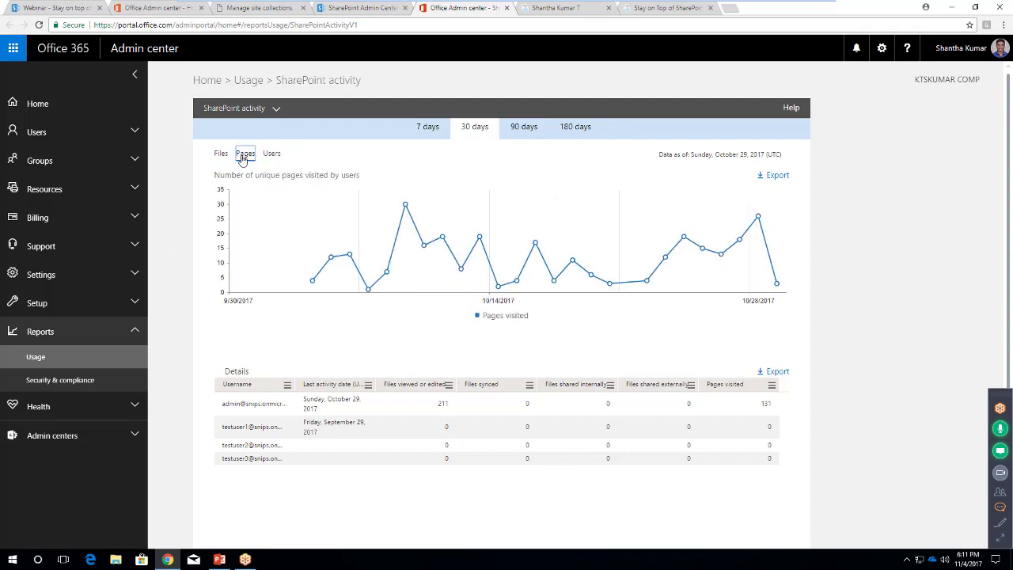
left_click(272, 155)
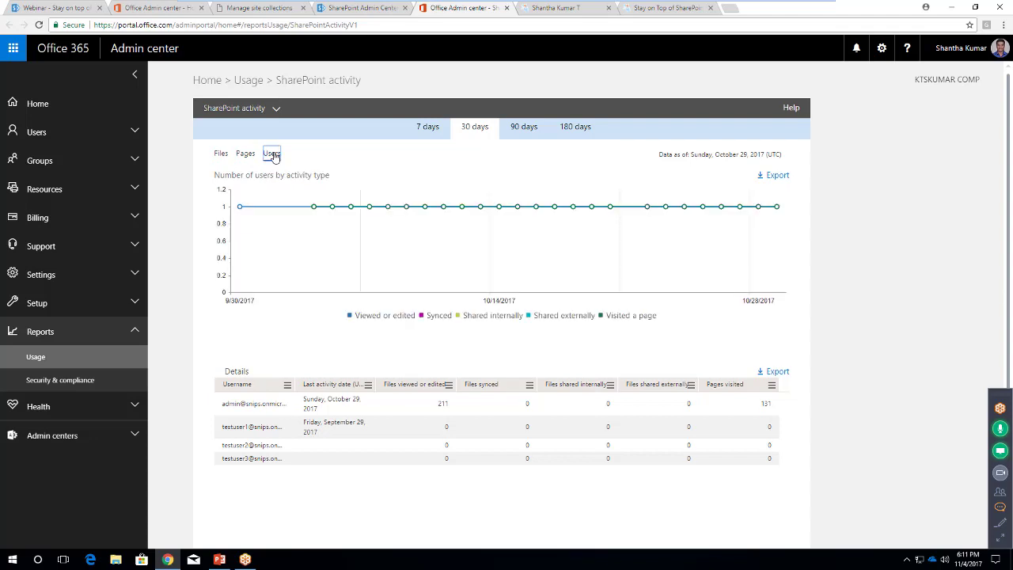
left_click(373, 10)
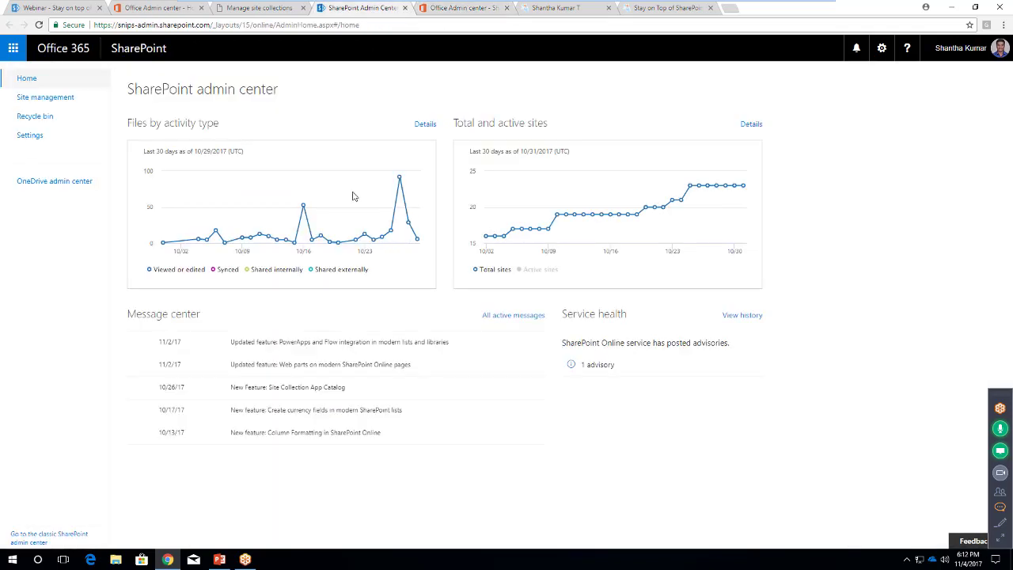
Open the total and active sites report and switch its chart to files
left_click(752, 126)
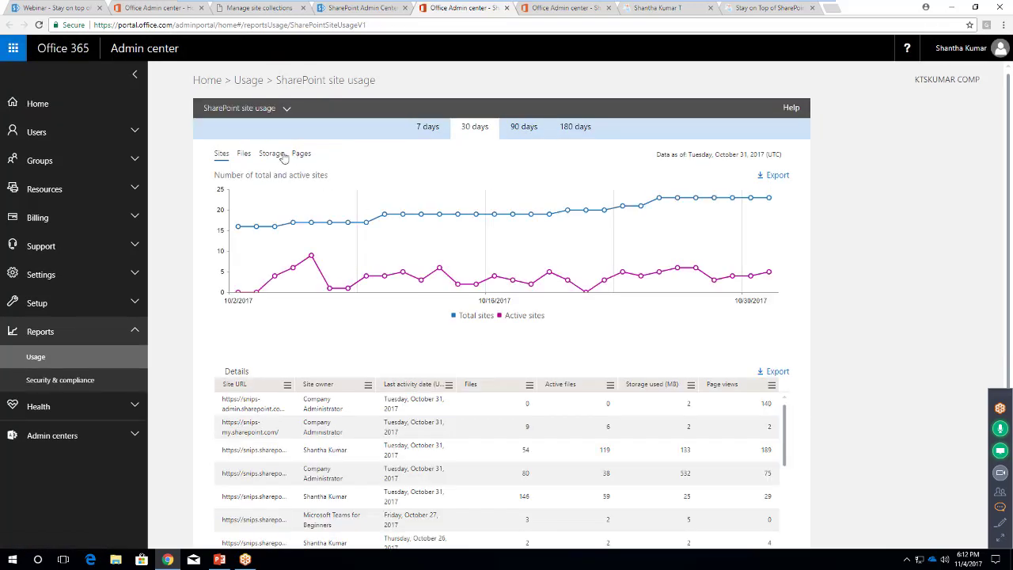
left_click(243, 154)
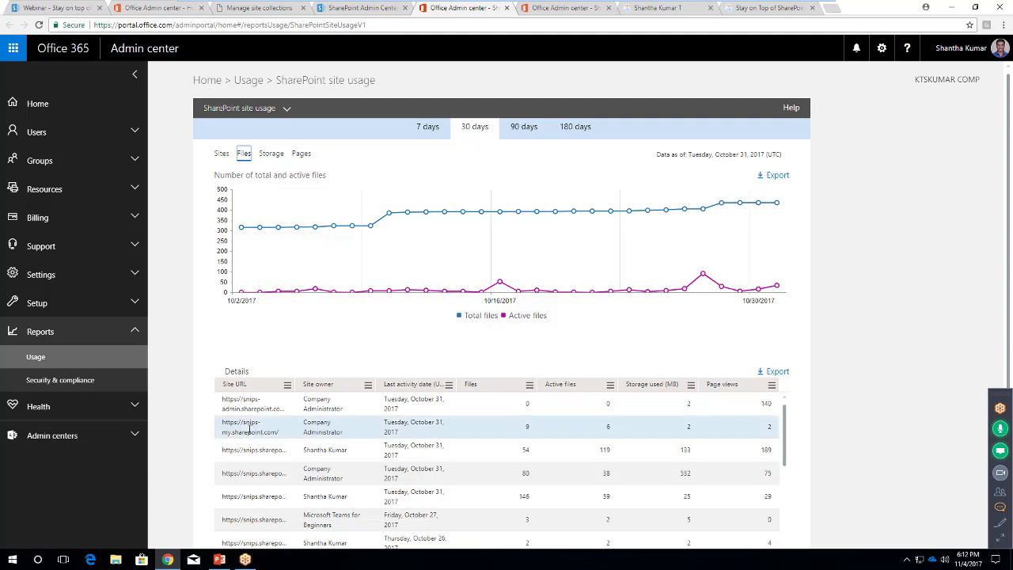
scroll(237, 404, "down", 1)
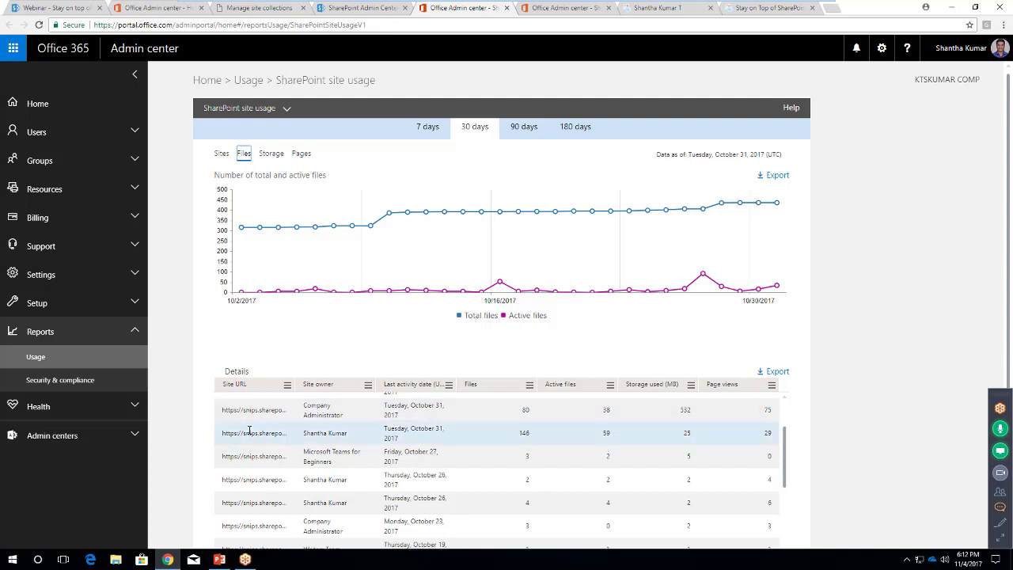
scroll(251, 415, "up", 1)
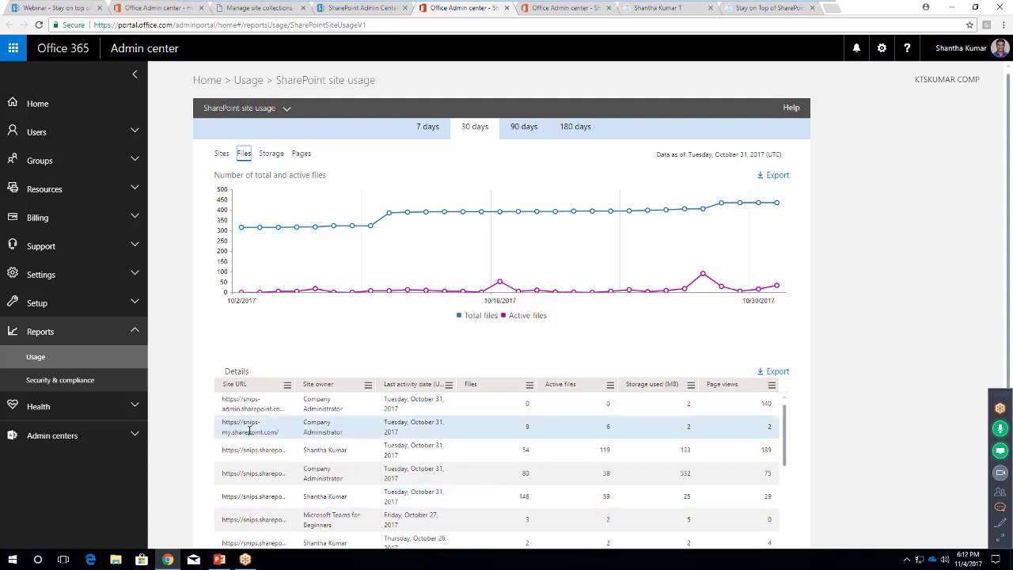
Open and dismiss the Site URL column options, then return to the SharePoint admin center
left_click(289, 387)
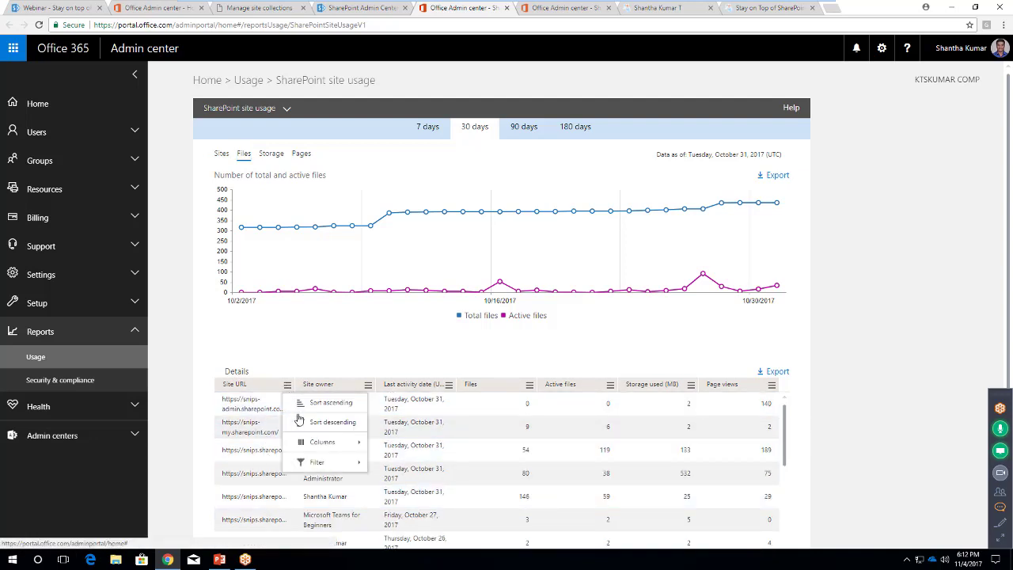
mouse_move(314, 445)
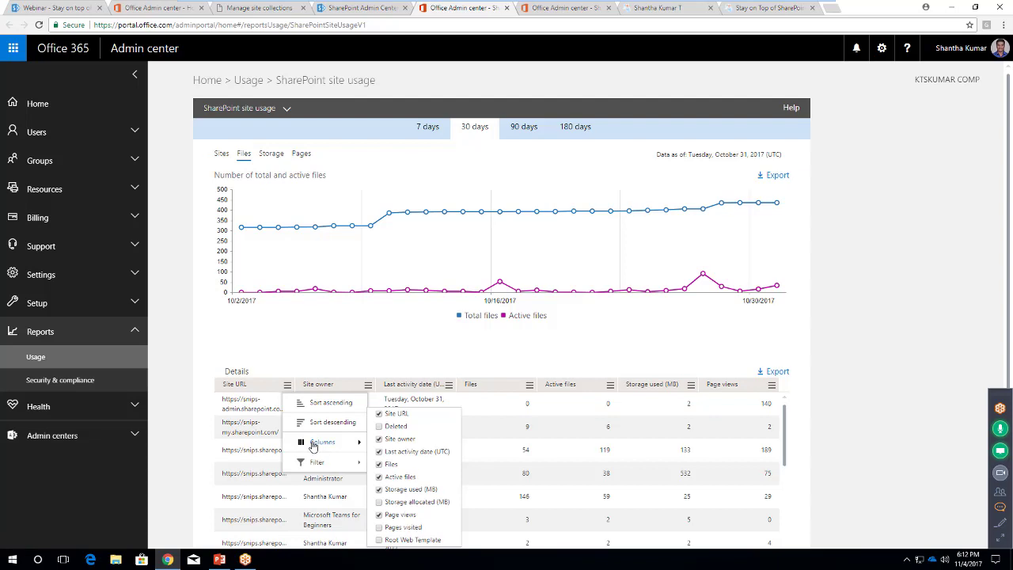
left_click(379, 358)
left_click(288, 385)
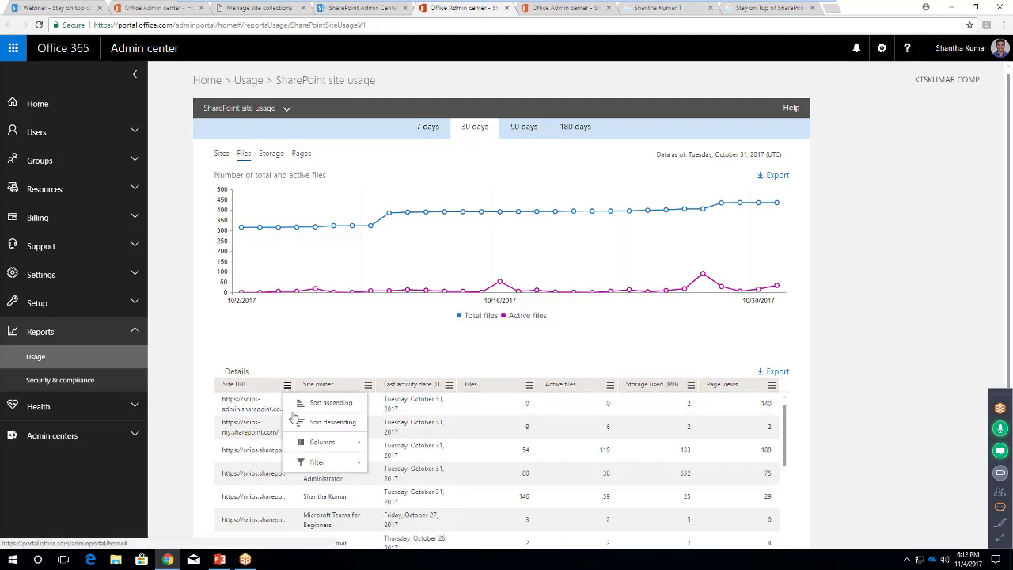
mouse_move(321, 445)
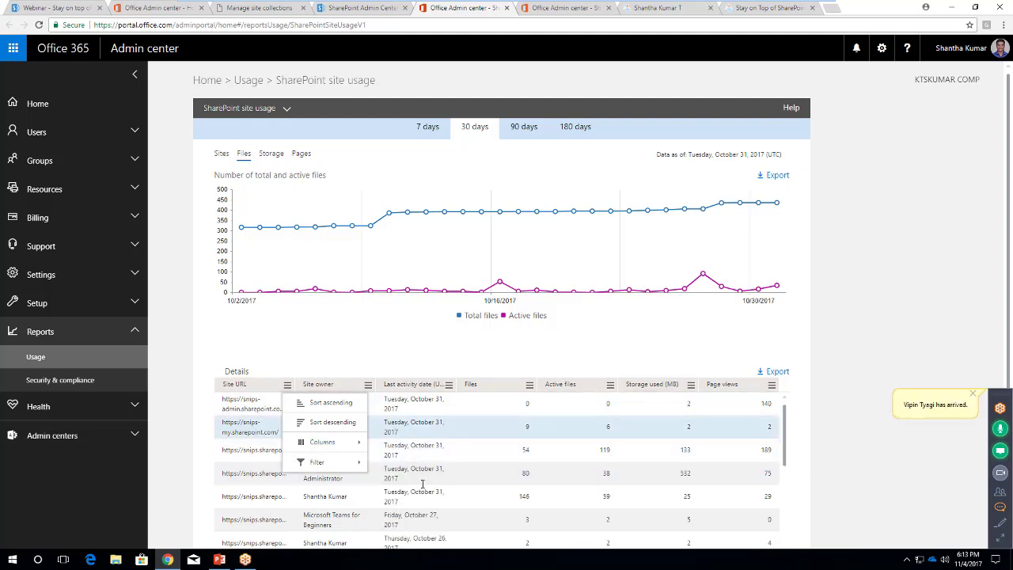
left_click(838, 368)
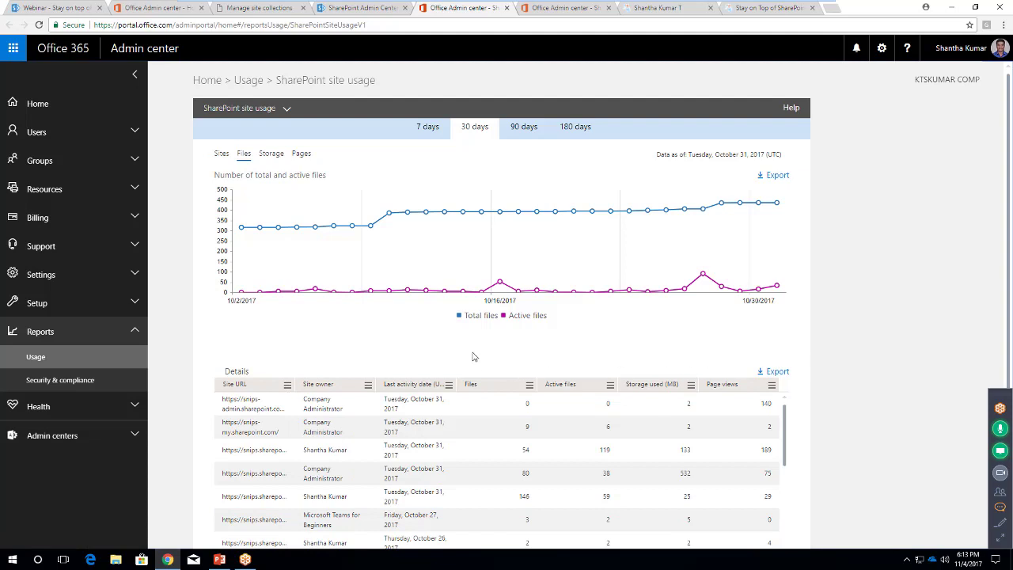
left_click(367, 10)
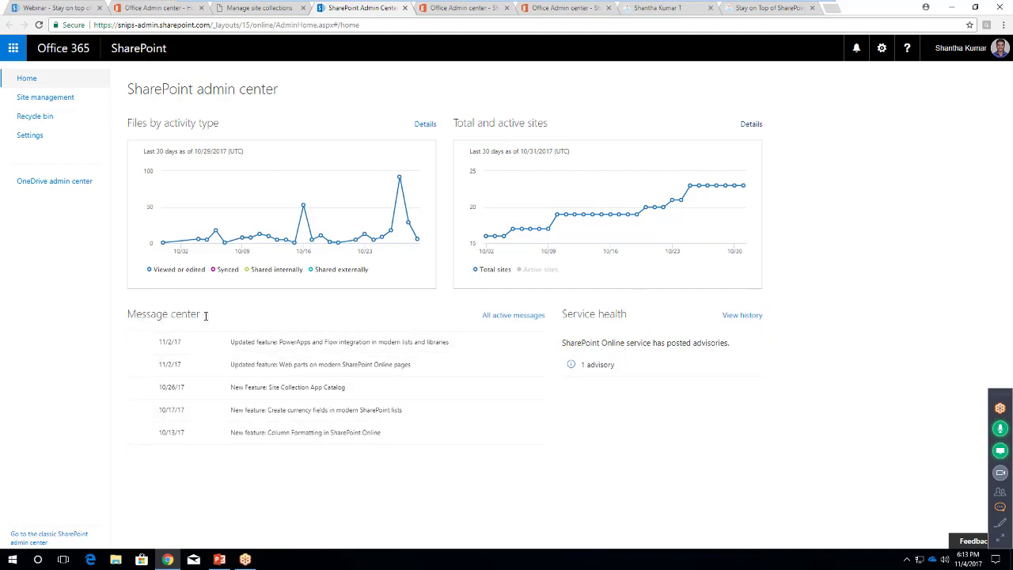
left_click_drag(205, 316, 126, 314)
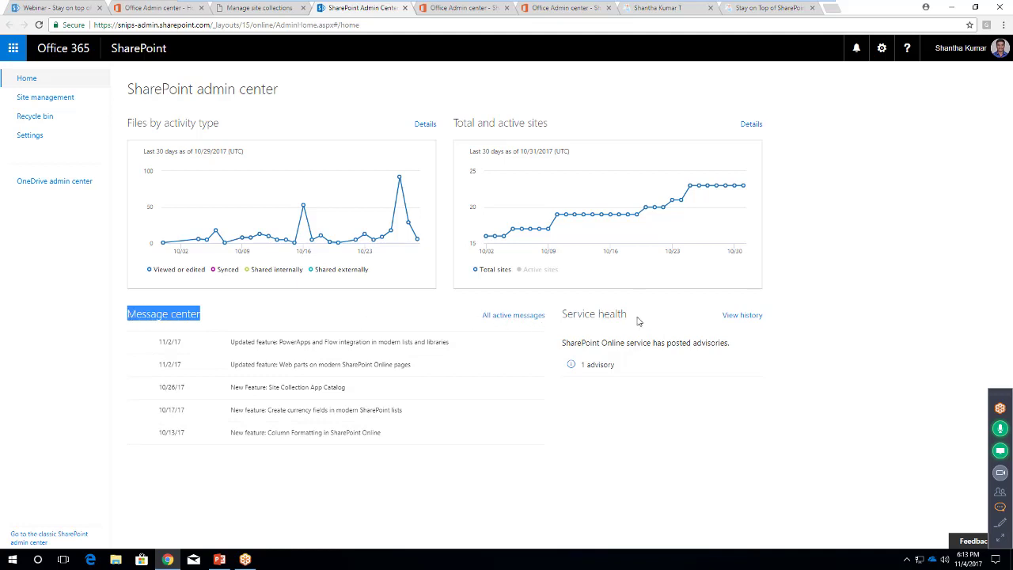
left_click_drag(638, 320, 599, 311)
left_click_drag(208, 317, 141, 316)
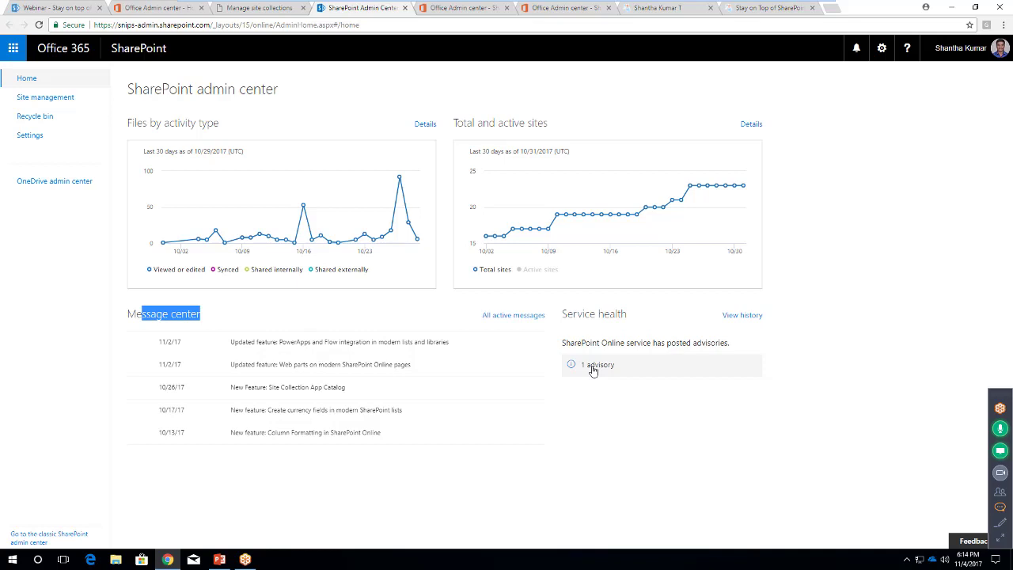
Expand SharePoint Online advisory SP123959 on OneDrive sync file size, then return to SharePoint admin center
left_click(595, 365)
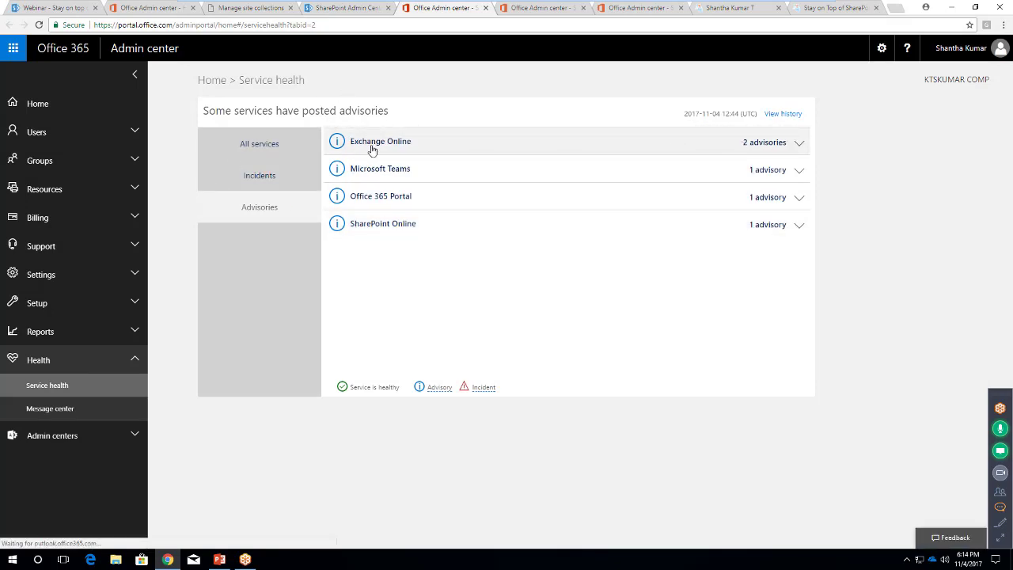
left_click(797, 226)
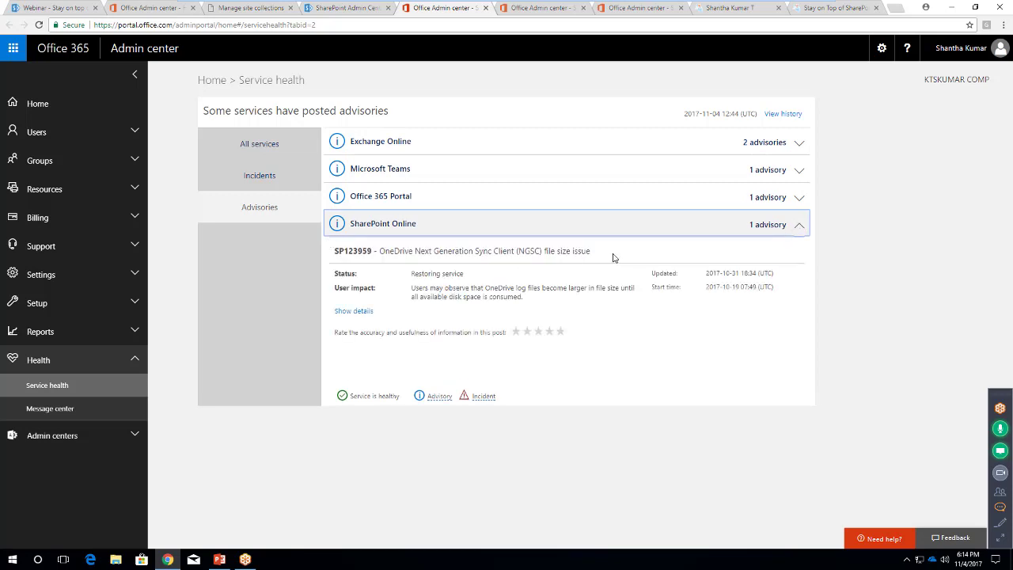
left_click_drag(590, 251, 394, 251)
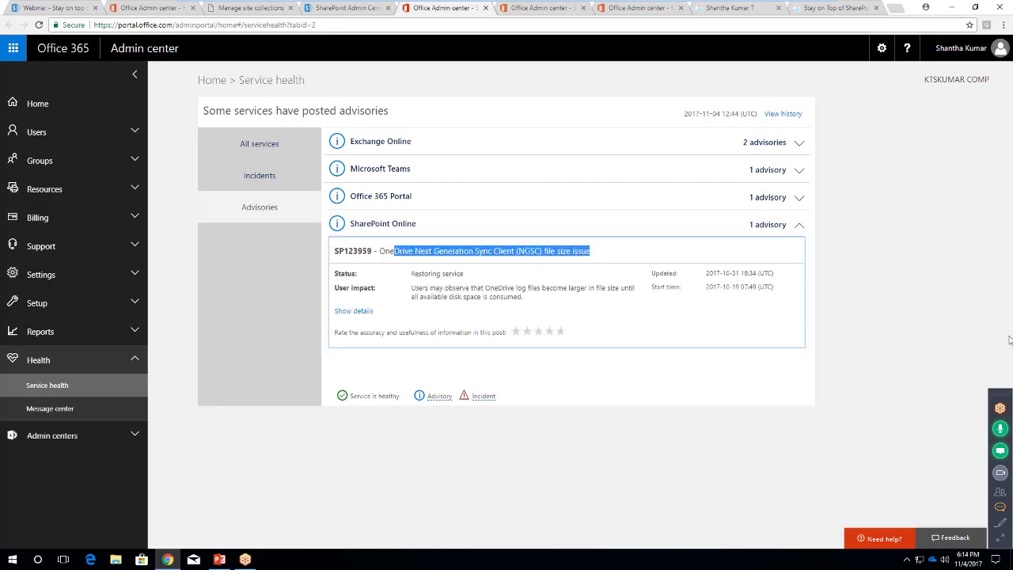
left_click(924, 340)
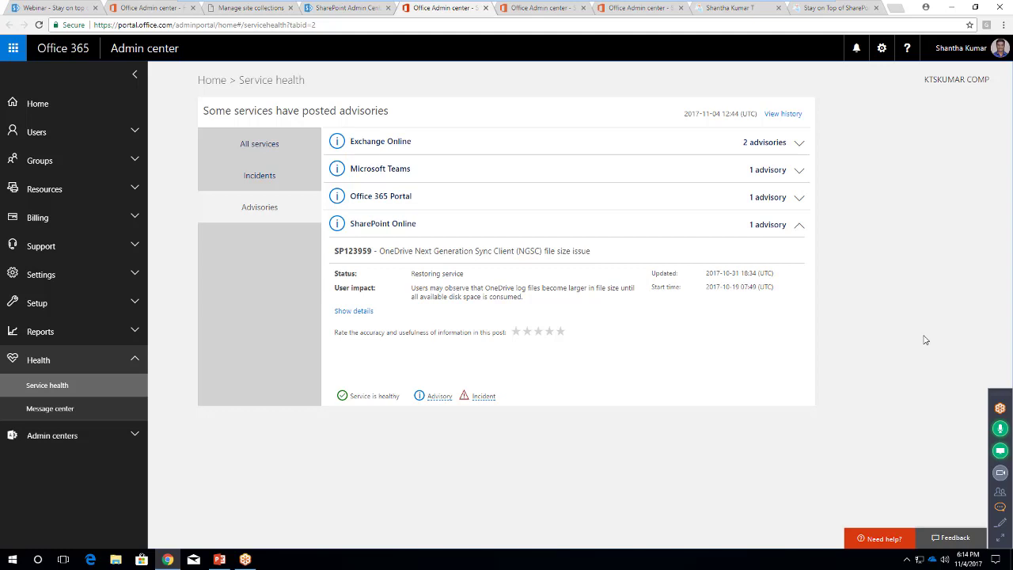
left_click(356, 8)
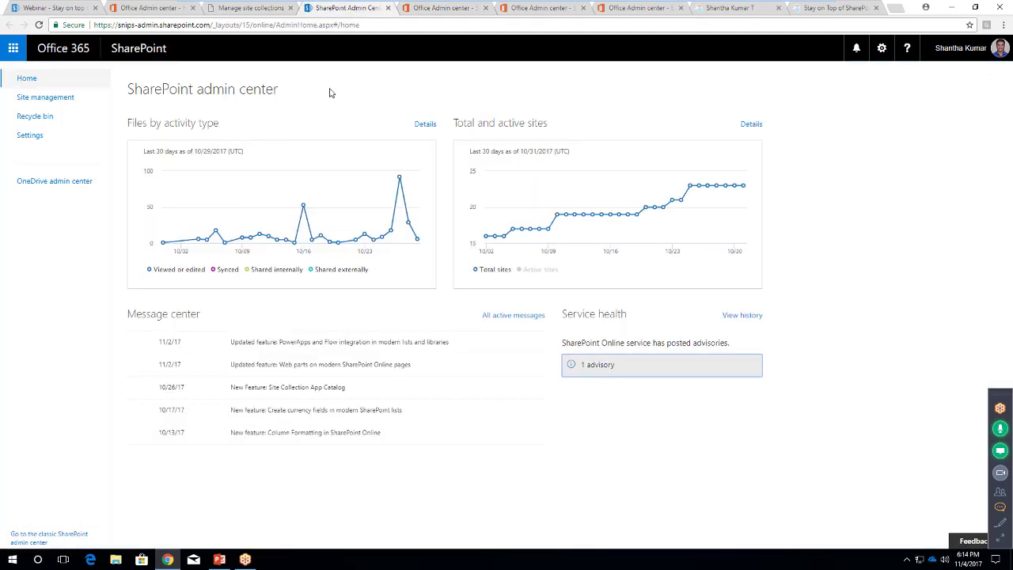
Open Site management, select all site collections in the classic list, then return to the modern list
left_click(49, 98)
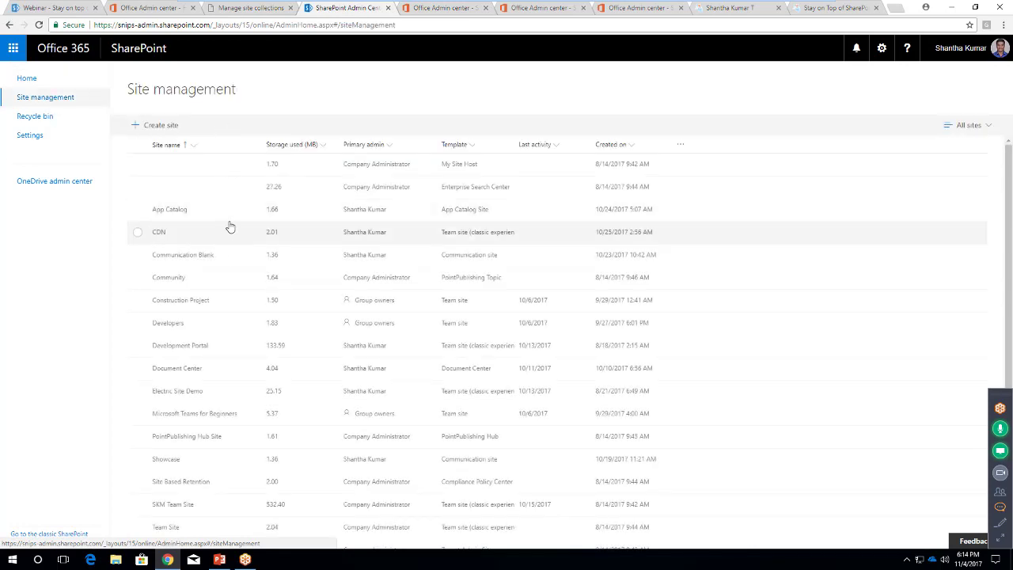
scroll(182, 150, "down", 2)
scroll(134, 154, "up", 2)
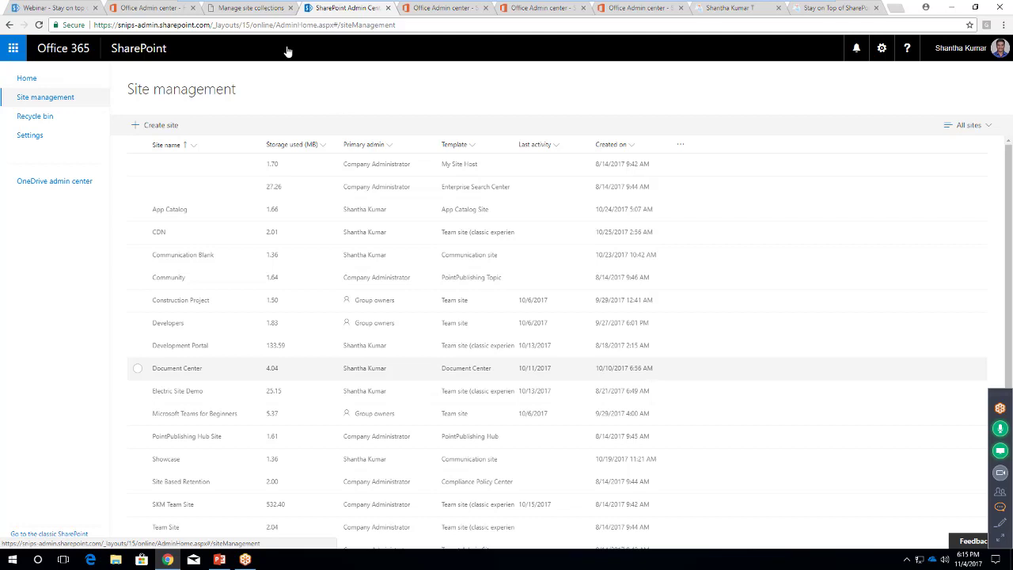
left_click(252, 9)
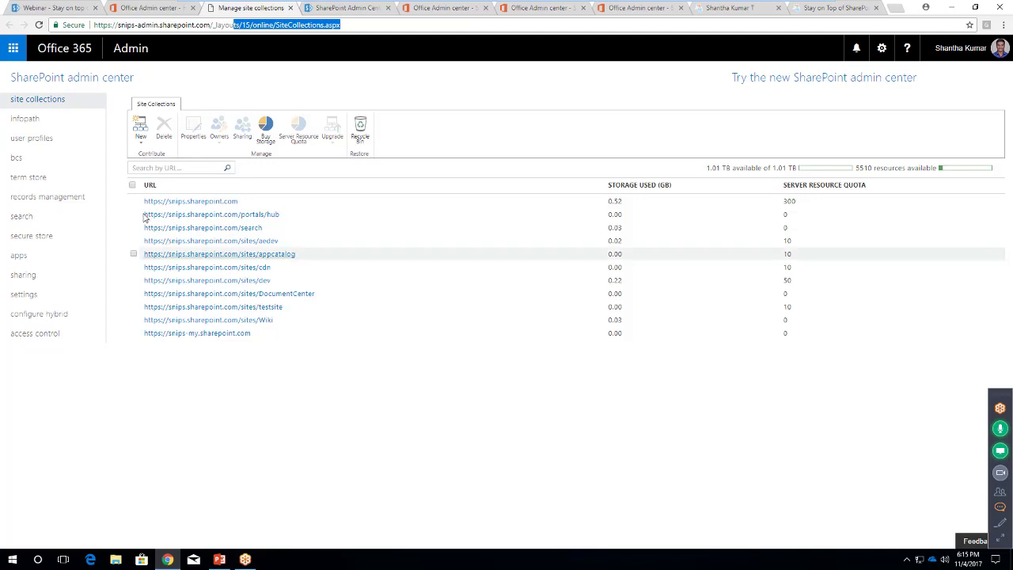
left_click(132, 184)
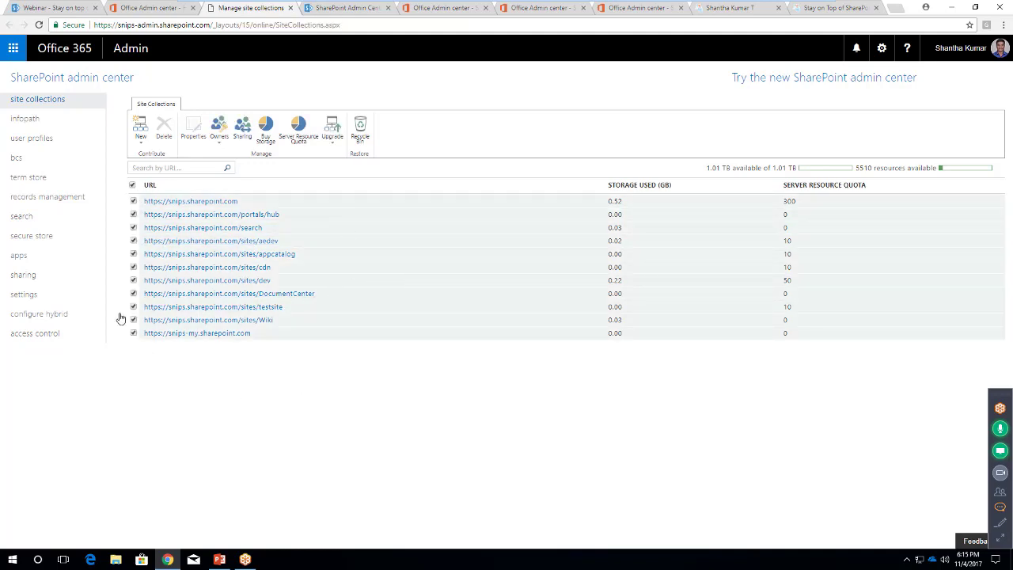
left_click(340, 8)
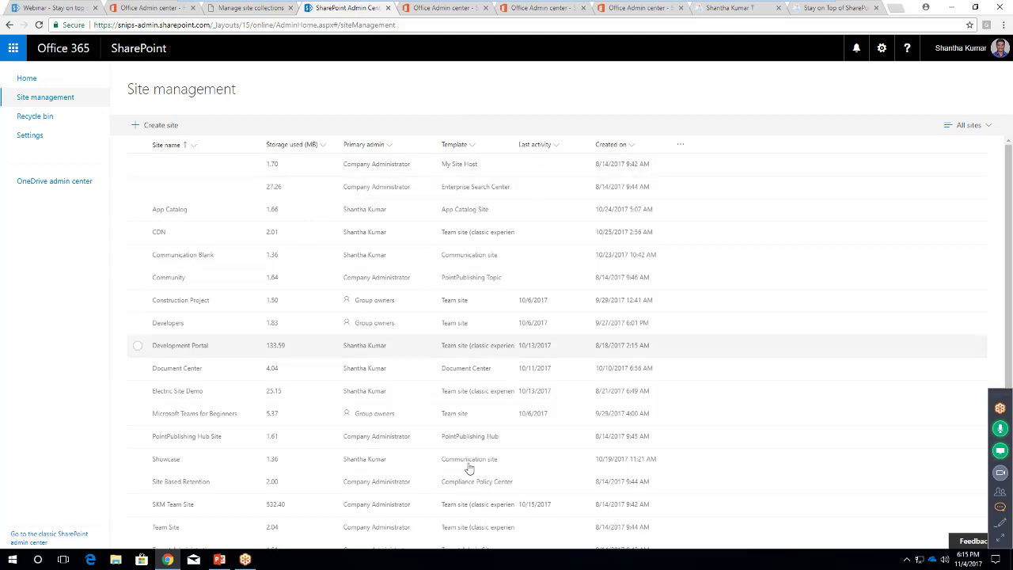
Filter the site list by Template to Communication site and Team site
scroll(475, 474, "down", 1)
scroll(478, 421, "up", 1)
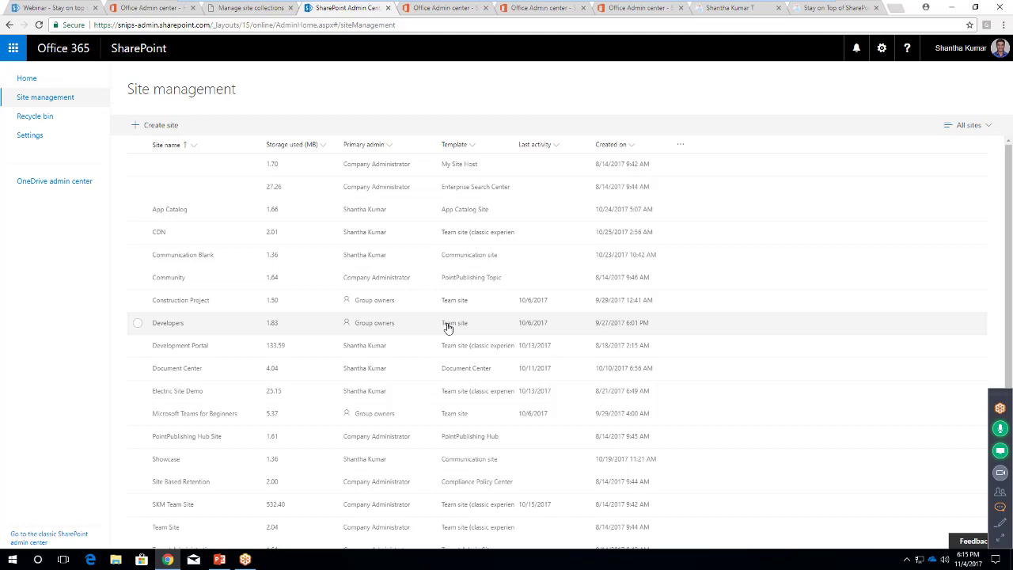
left_click(471, 148)
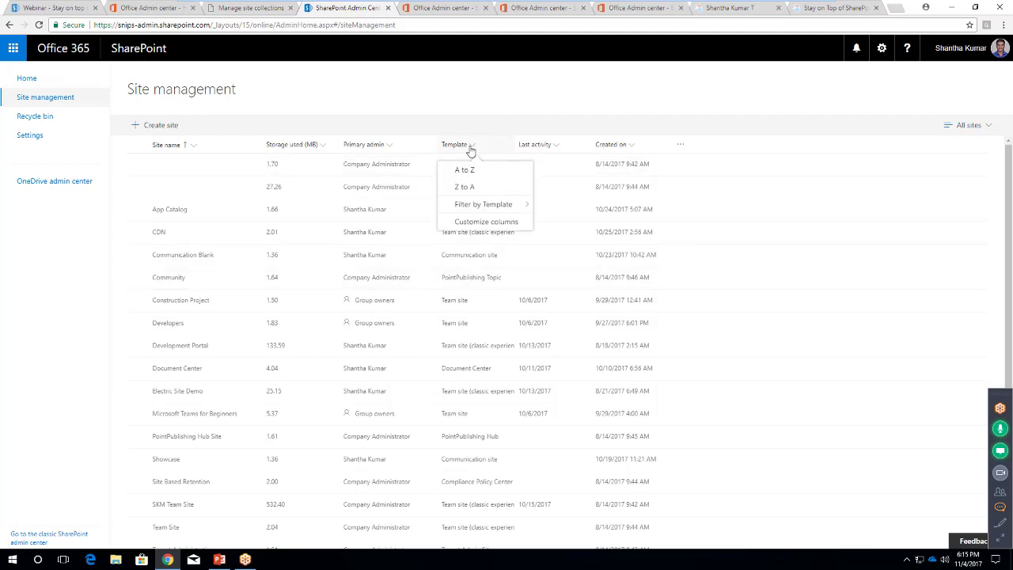
left_click(493, 206)
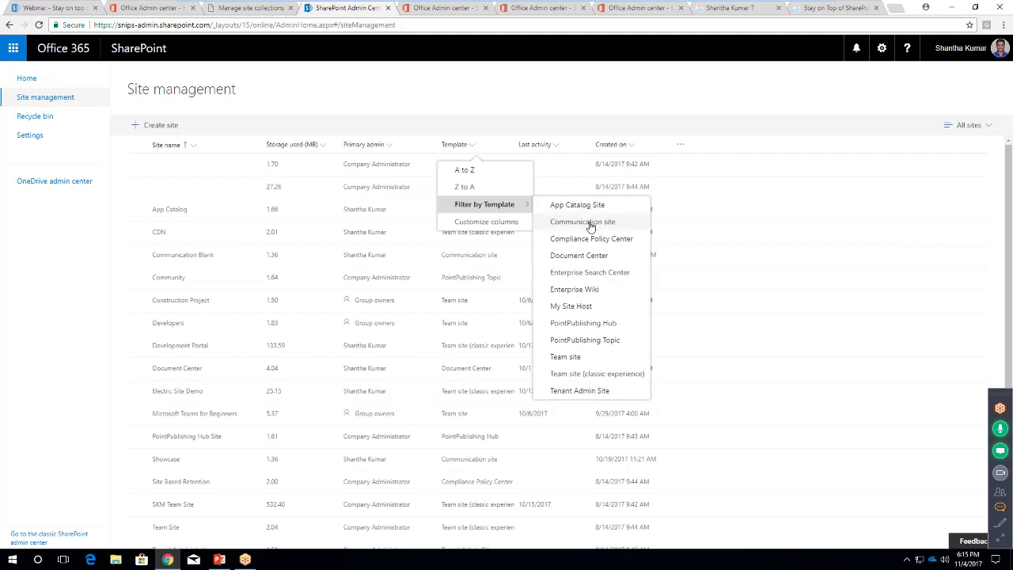
left_click(589, 224)
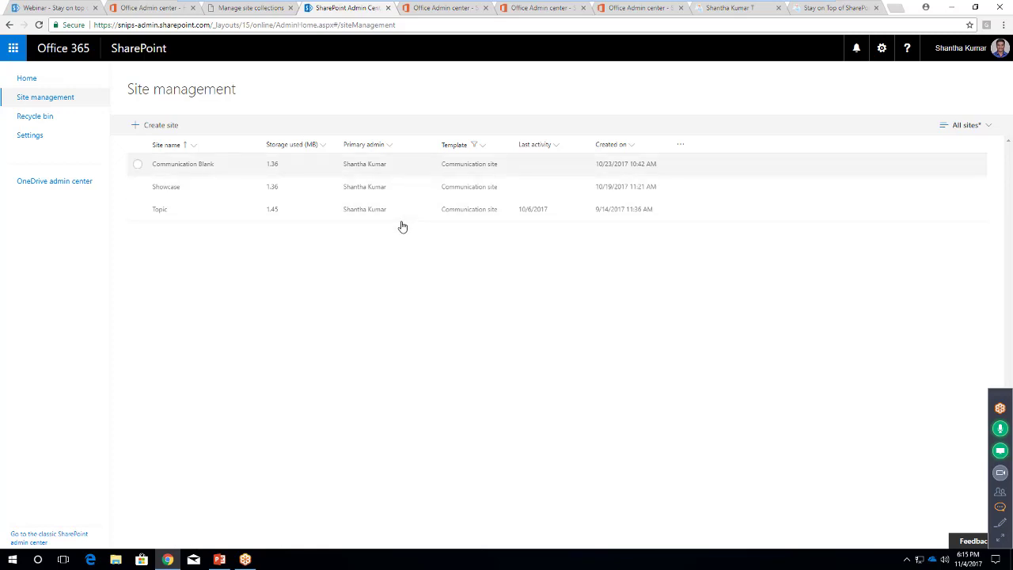
left_click(483, 147)
mouse_move(485, 204)
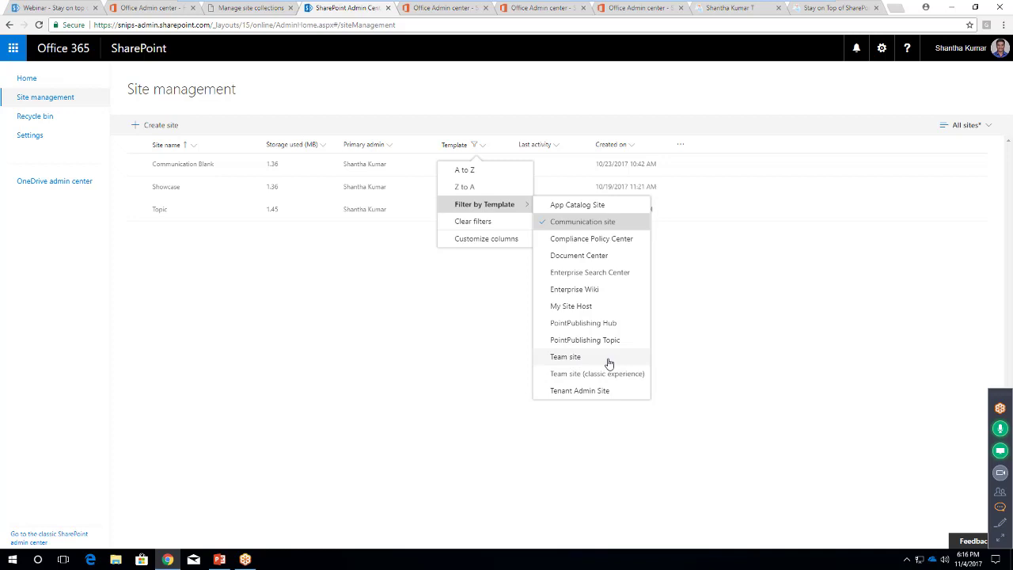
left_click(608, 363)
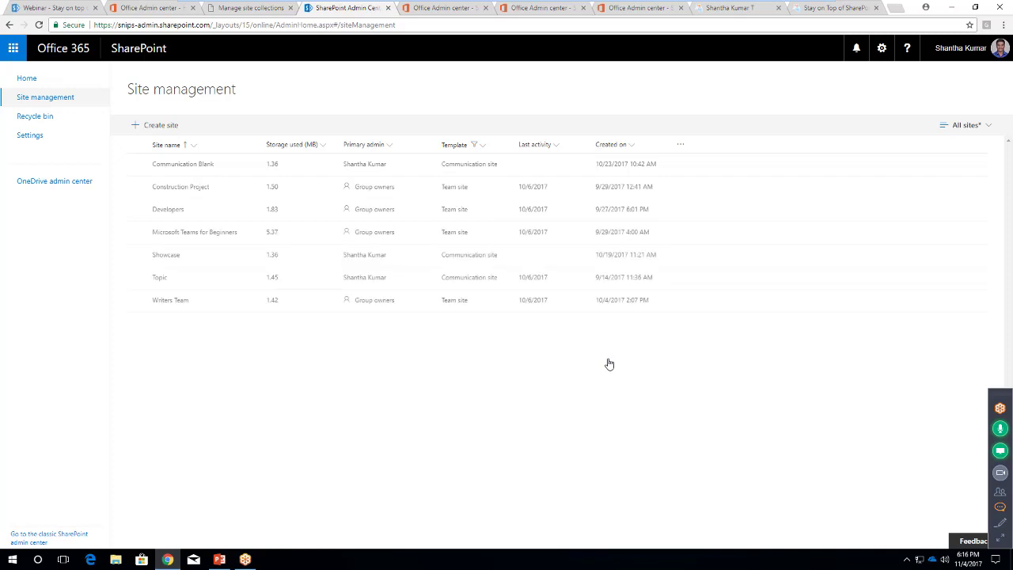
Clear the Template filter so all seven sites show again
left_click(477, 147)
left_click(485, 204)
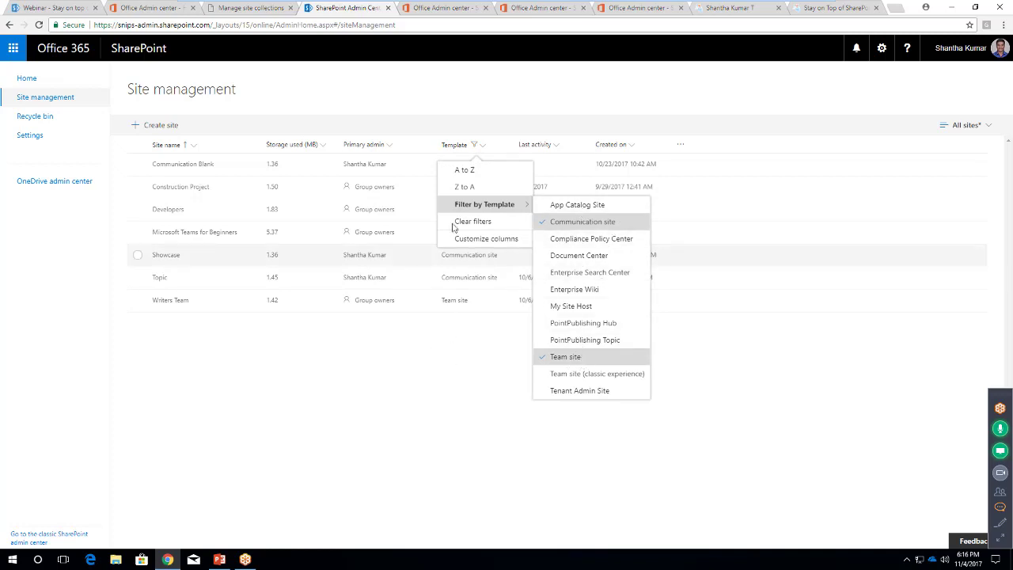
left_click(484, 146)
left_click(483, 221)
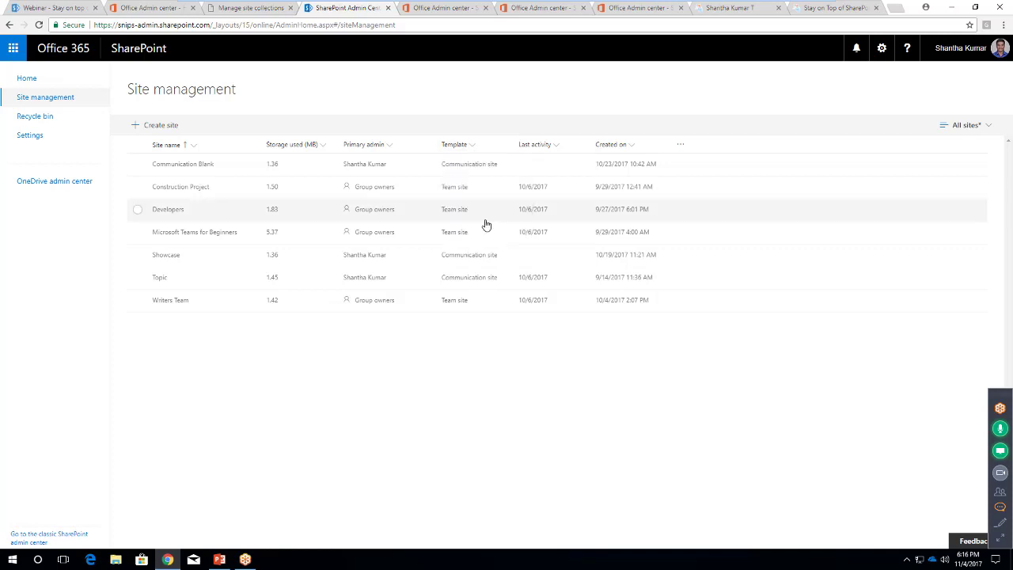
Filter sites to Team site (classic experience), then clear the Template filter
left_click(473, 147)
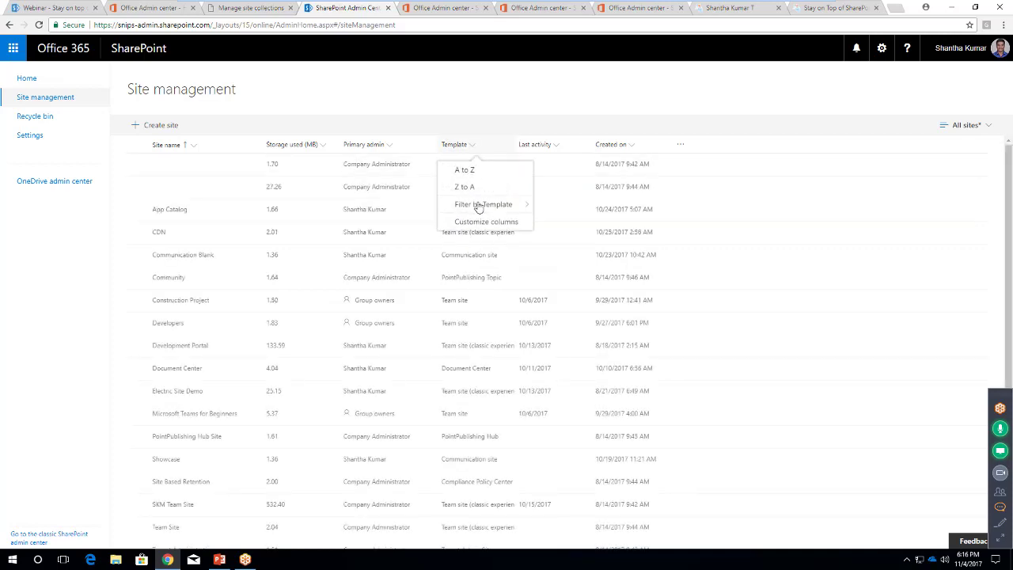
mouse_move(478, 207)
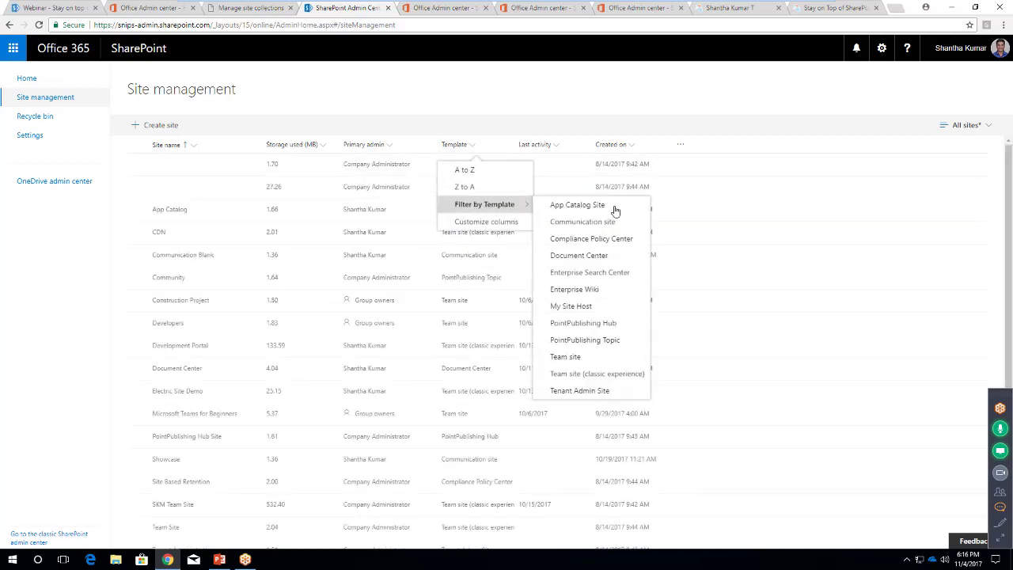
left_click(583, 375)
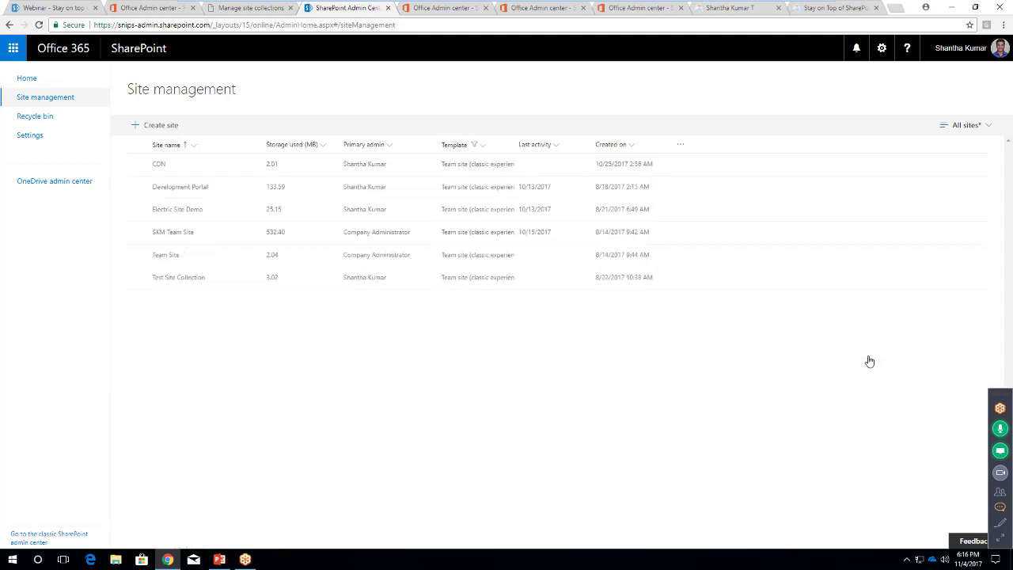
left_click(484, 146)
left_click(480, 221)
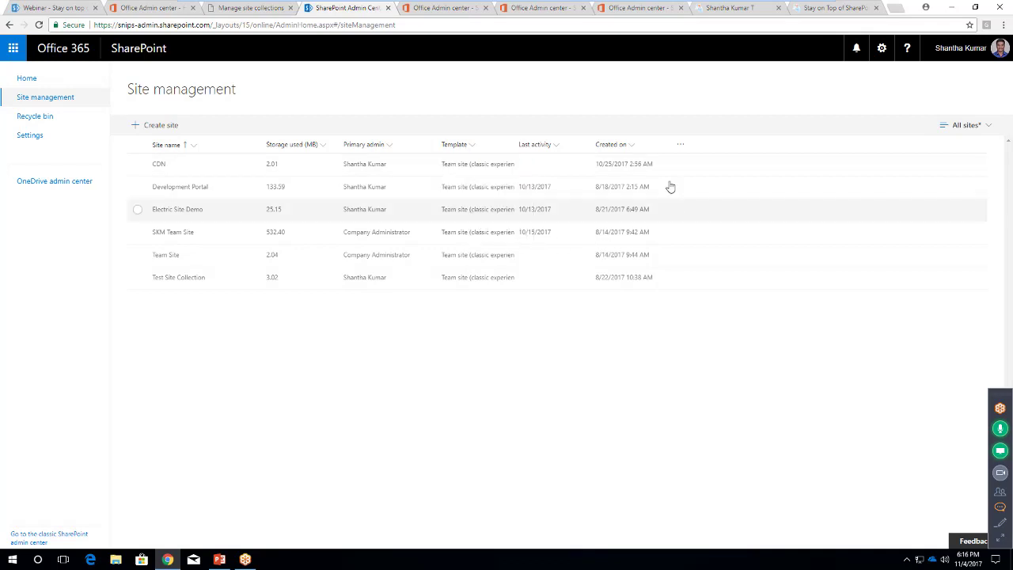
left_click(680, 145)
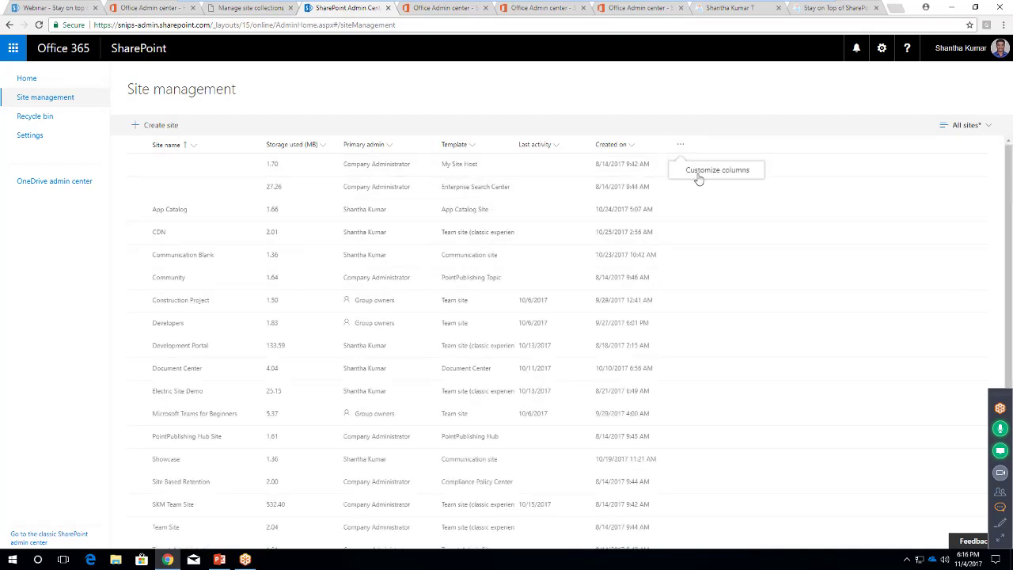
Add the Files and Page views columns to the site list via Customize columns
left_click(700, 176)
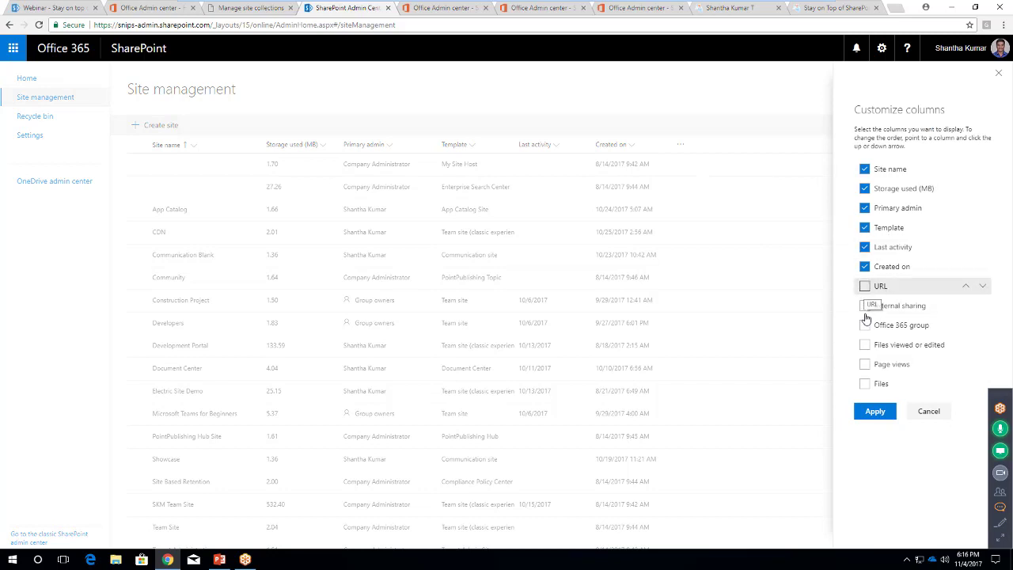
left_click(866, 384)
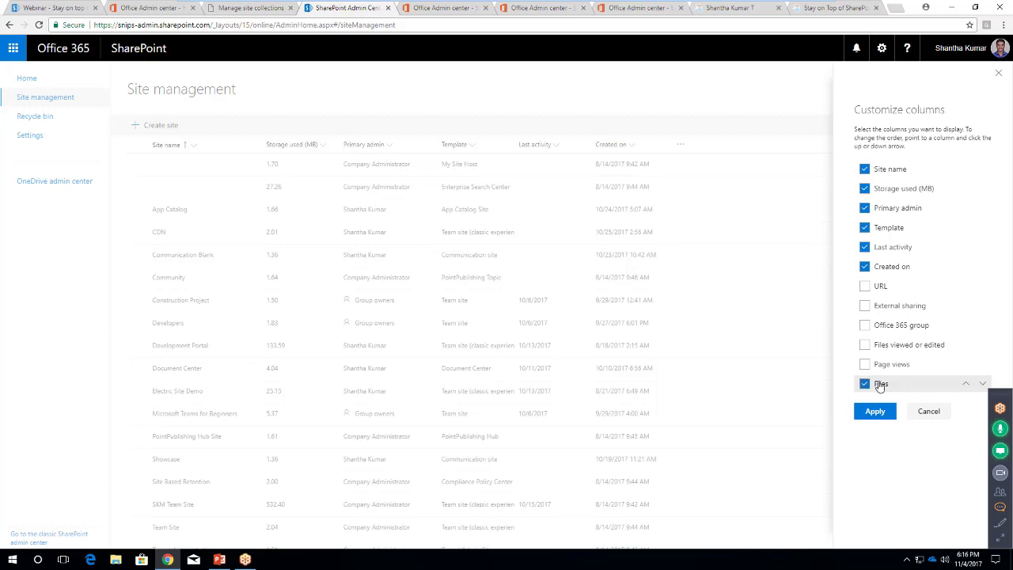
left_click(865, 364)
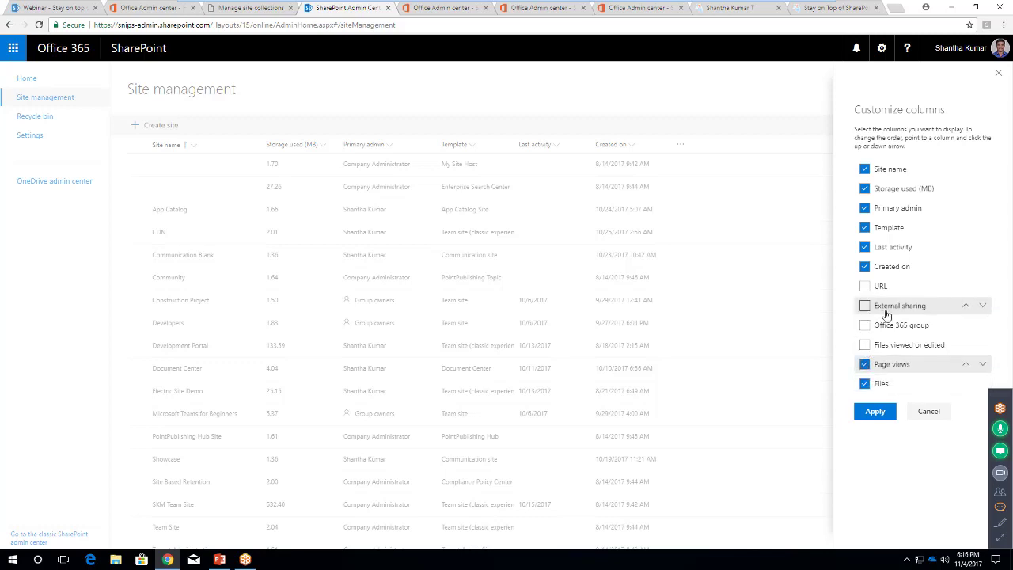
left_click(874, 411)
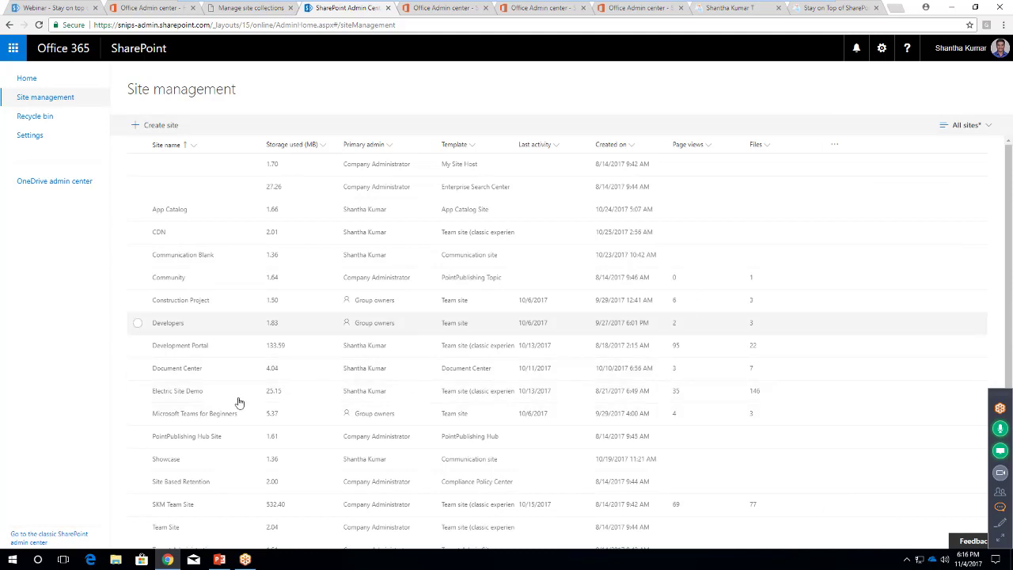
scroll(124, 408, "down", 1)
scroll(759, 408, "down", 1)
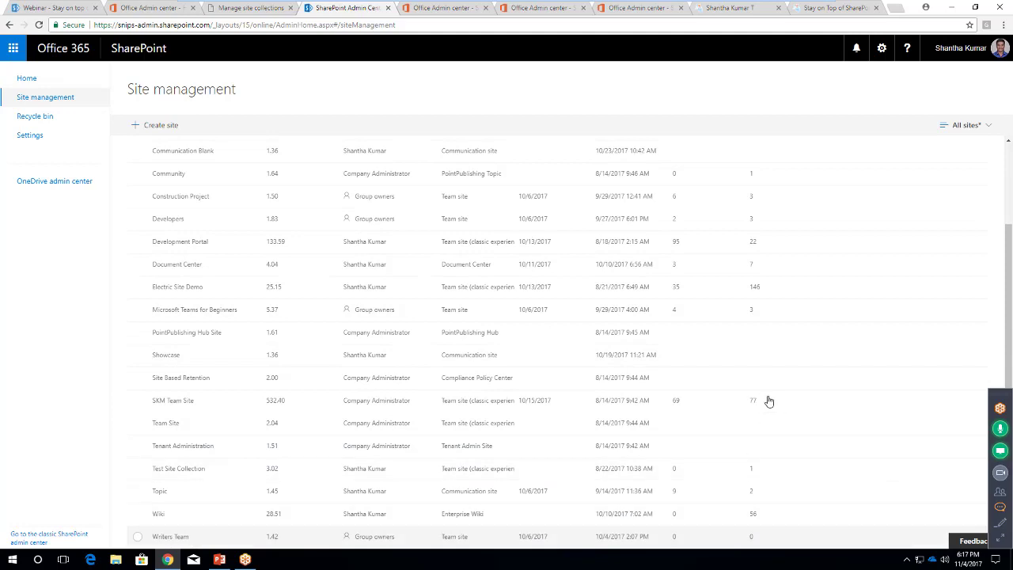
scroll(767, 326, "up", 3)
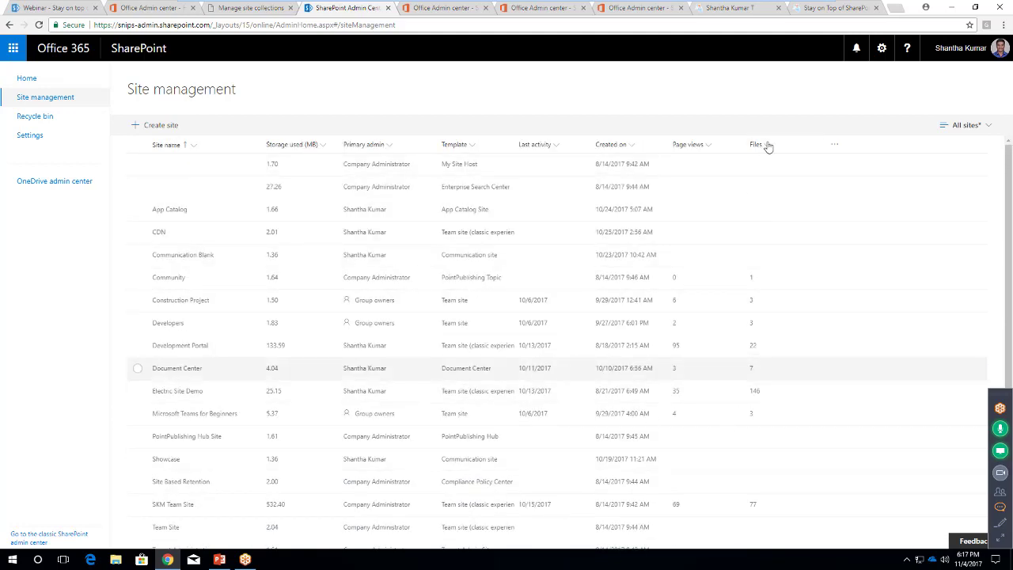
Sort sites by Files, larger to smaller, from Electric Site Demo's 146 down
left_click(767, 146)
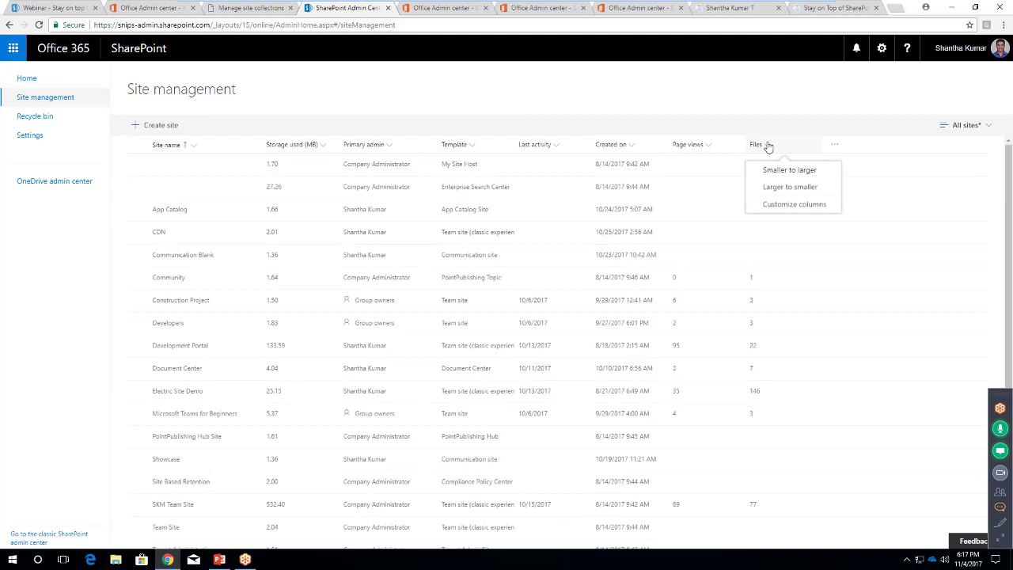
left_click(791, 189)
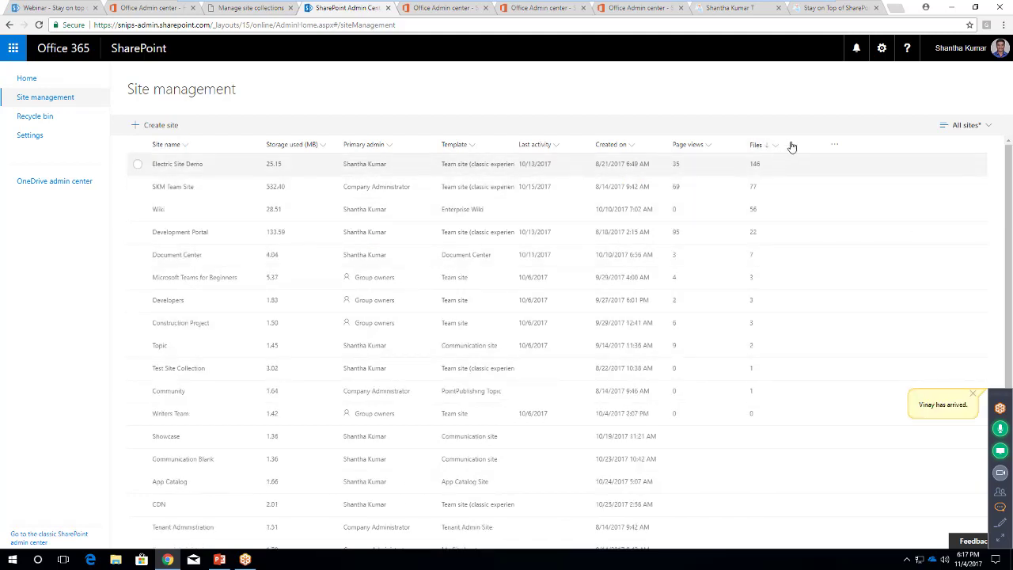
left_click(834, 146)
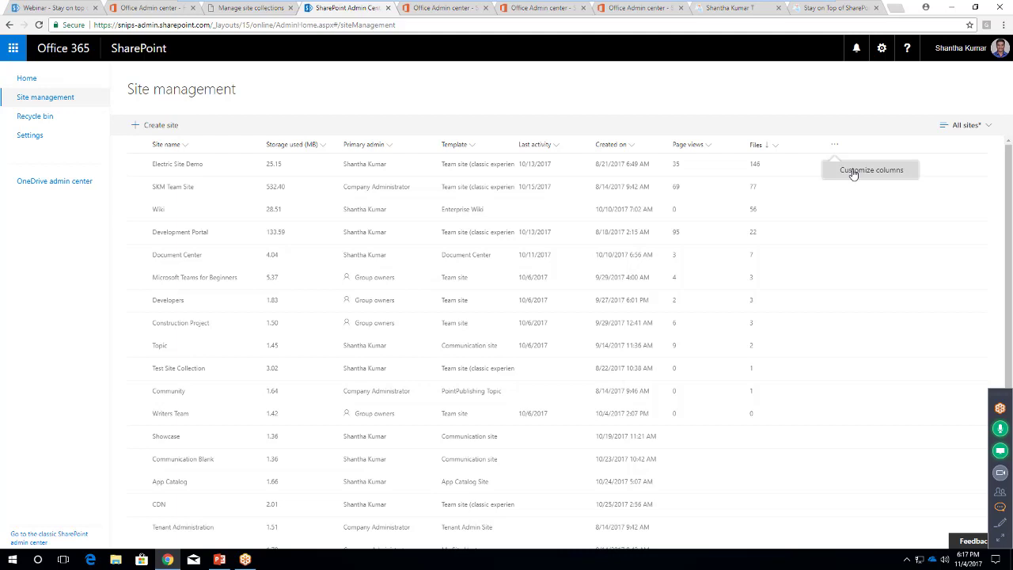
left_click(852, 173)
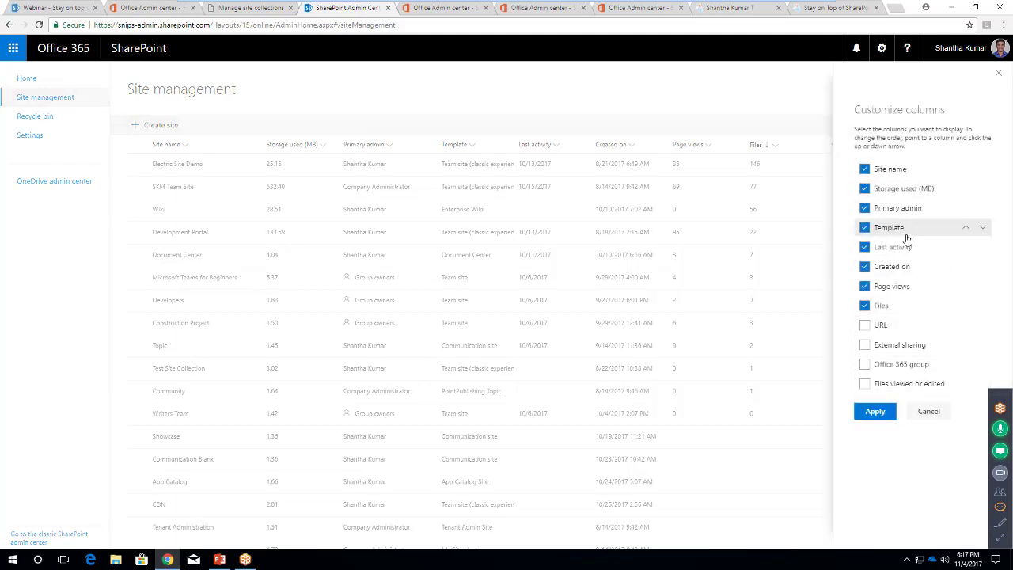
left_click(288, 88)
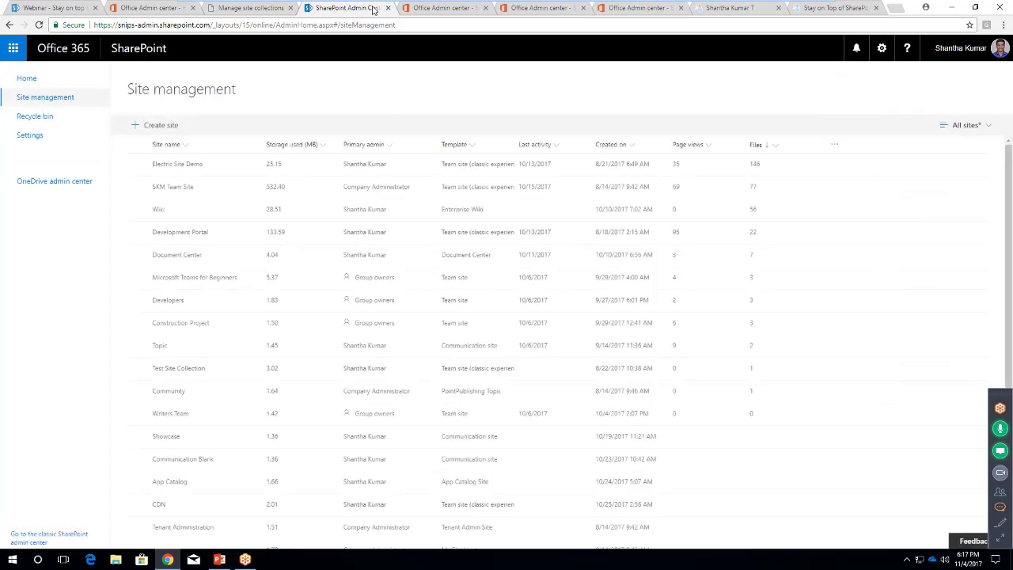
Add the Storage allocated (MB) column to the SharePoint site usage report
left_click(455, 9)
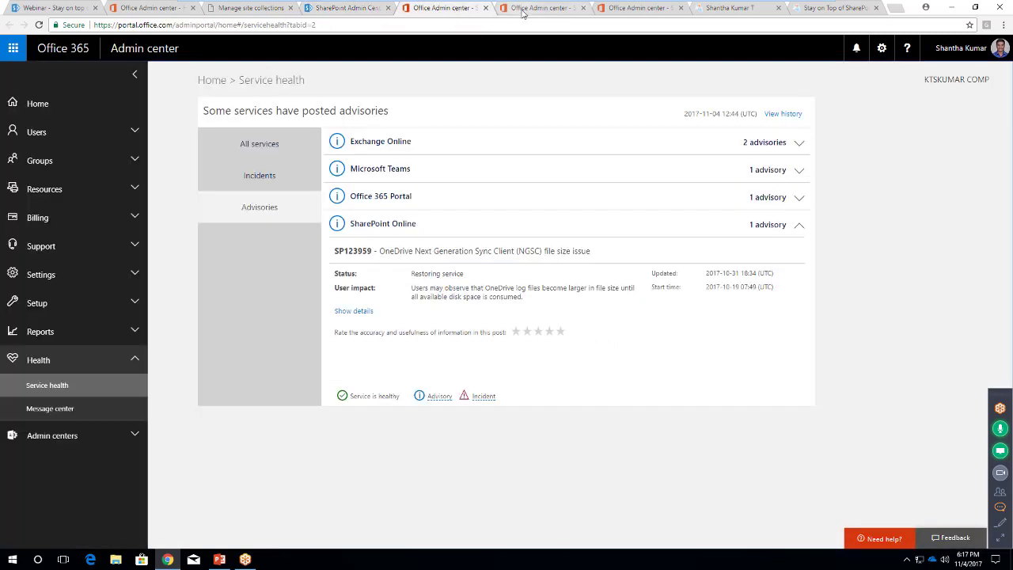
left_click(524, 10)
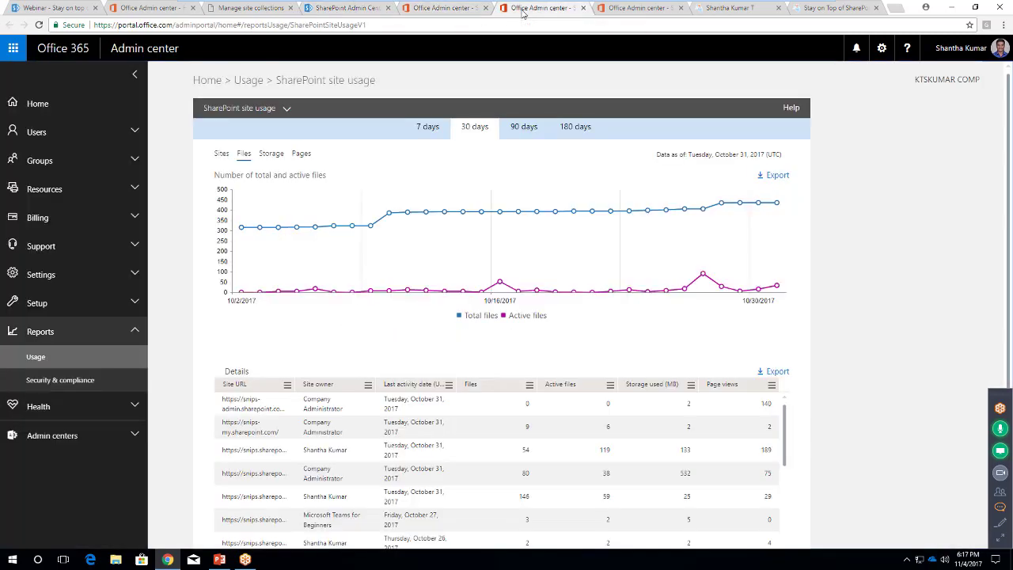
left_click(288, 385)
mouse_move(316, 447)
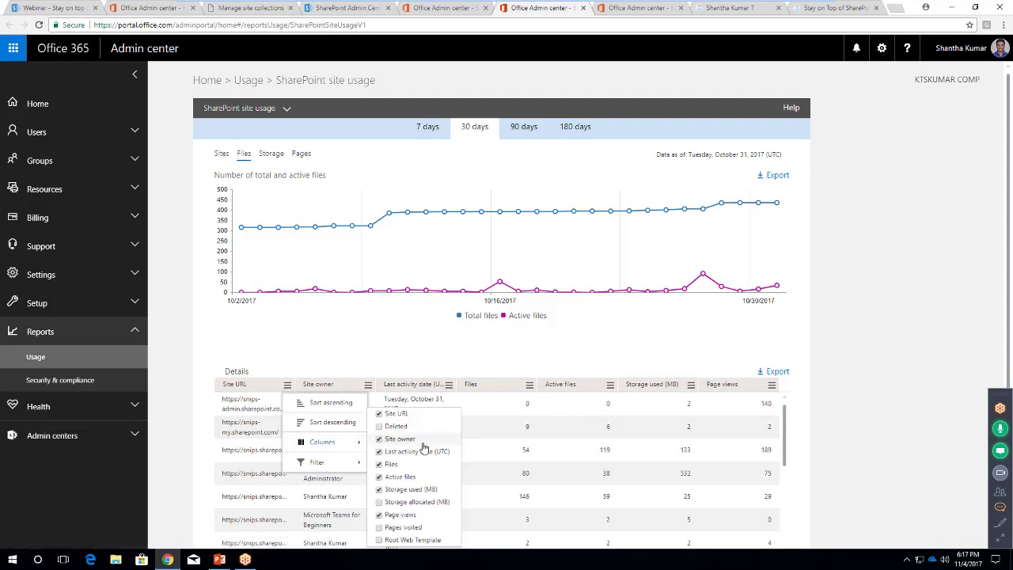
left_click(380, 504)
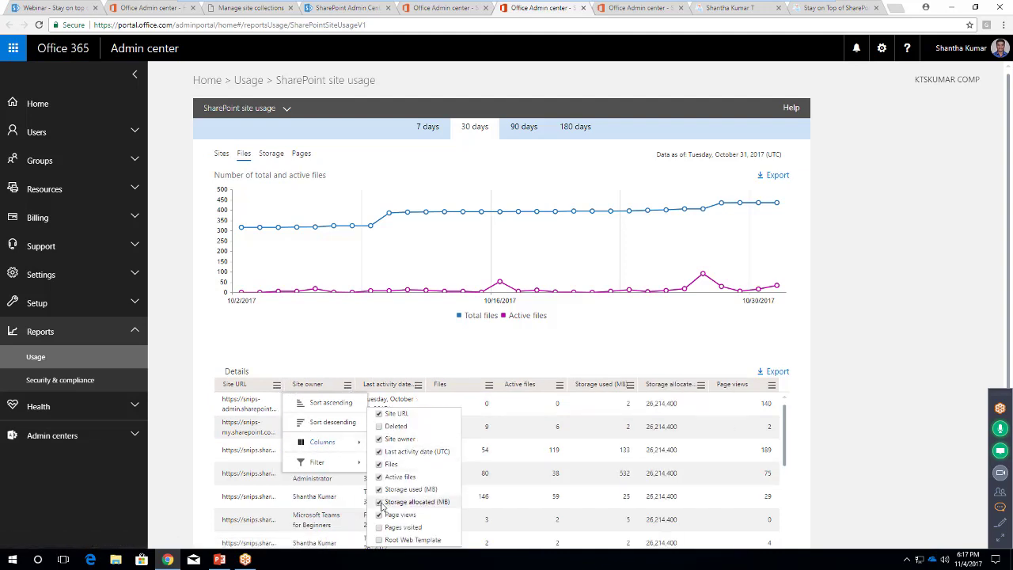
left_click(827, 367)
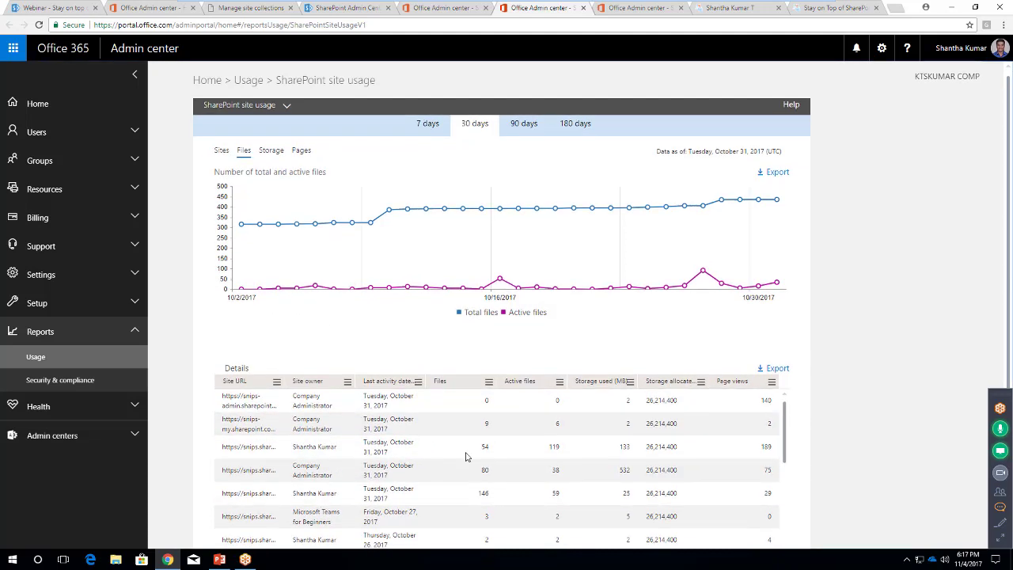
Review the site usage file details, then return to SharePoint's Site management list
scroll(402, 393, "down", 1)
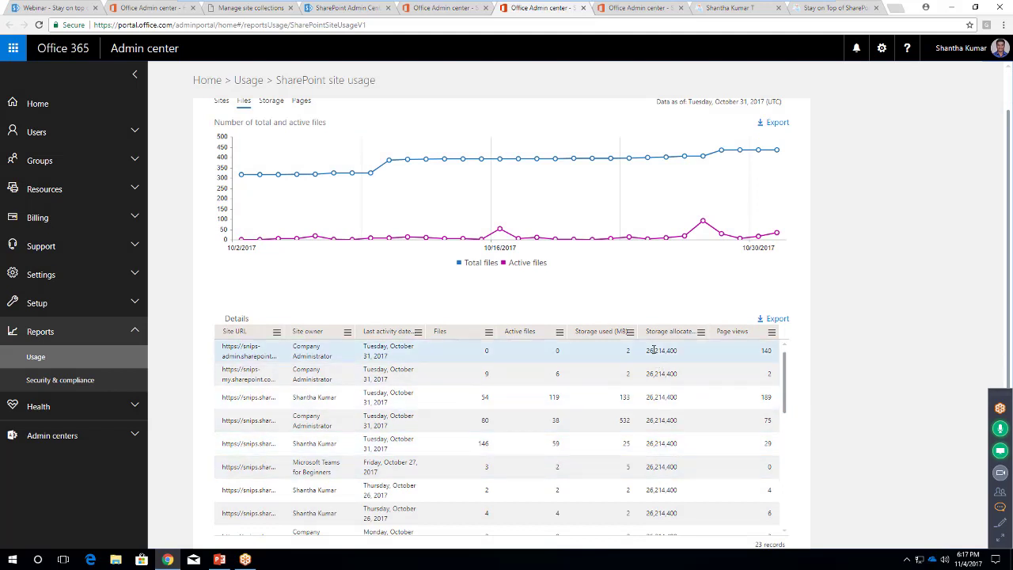
scroll(691, 432, "down", 5)
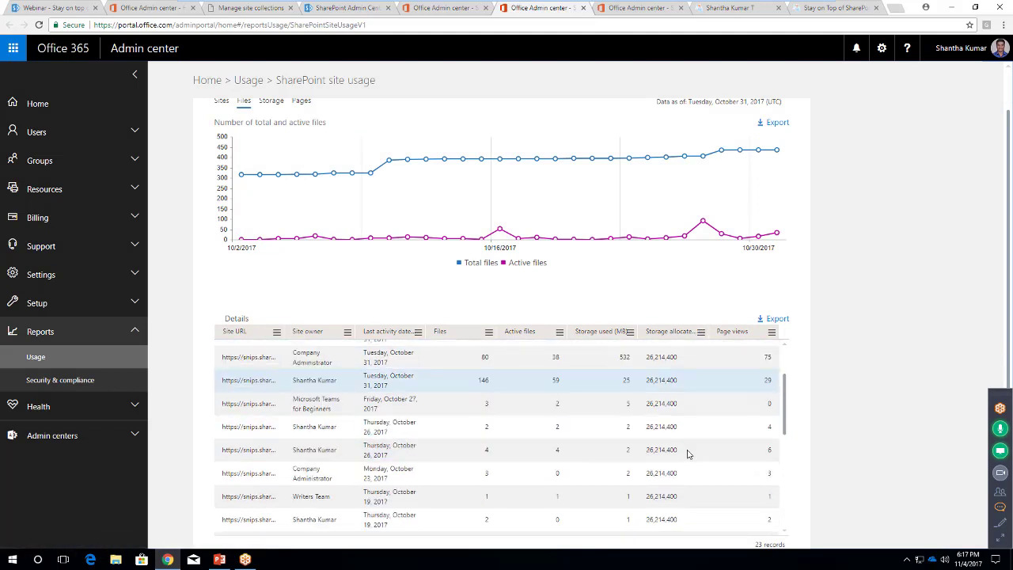
scroll(680, 496, "up", 3)
scroll(680, 496, "up", 3)
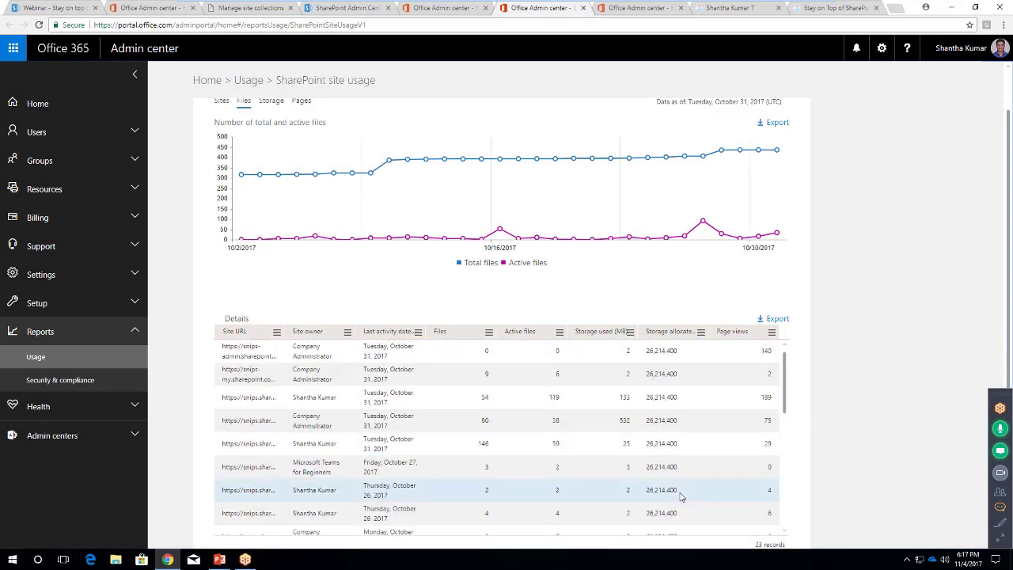
left_click(337, 8)
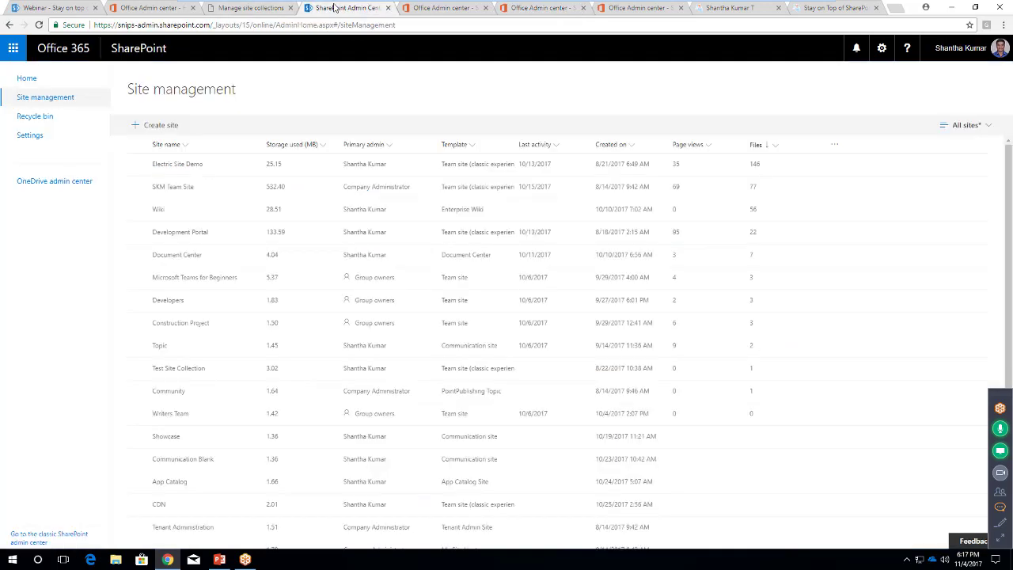
Show the External sharing column with each site's On/Off status through Customize columns
left_click(834, 145)
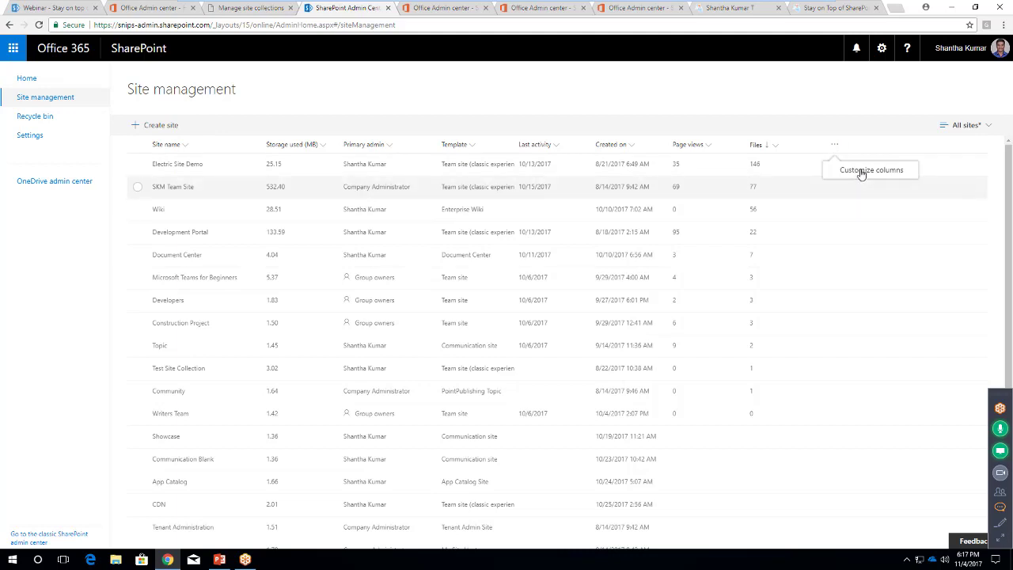
left_click(860, 171)
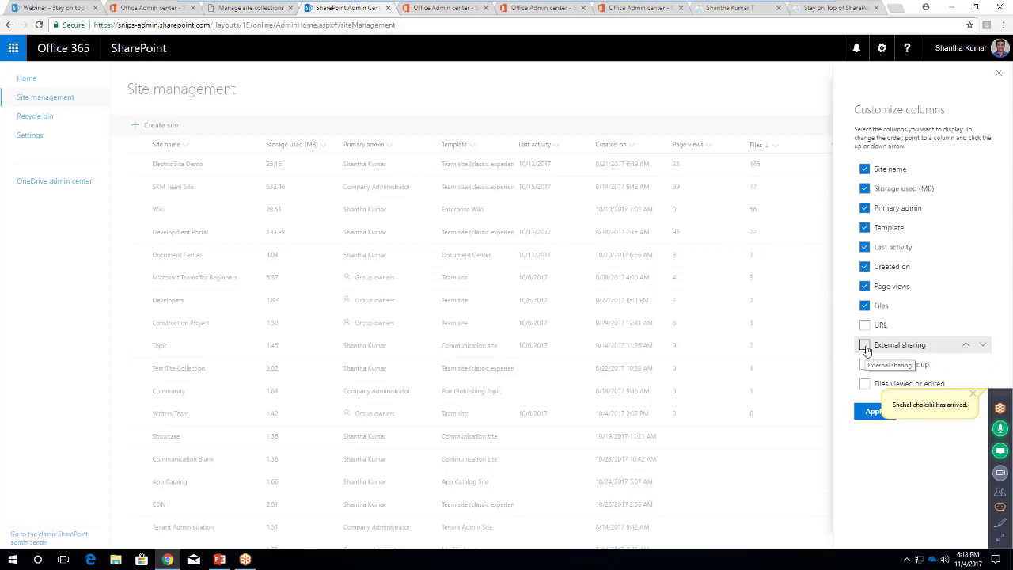
left_click(866, 348)
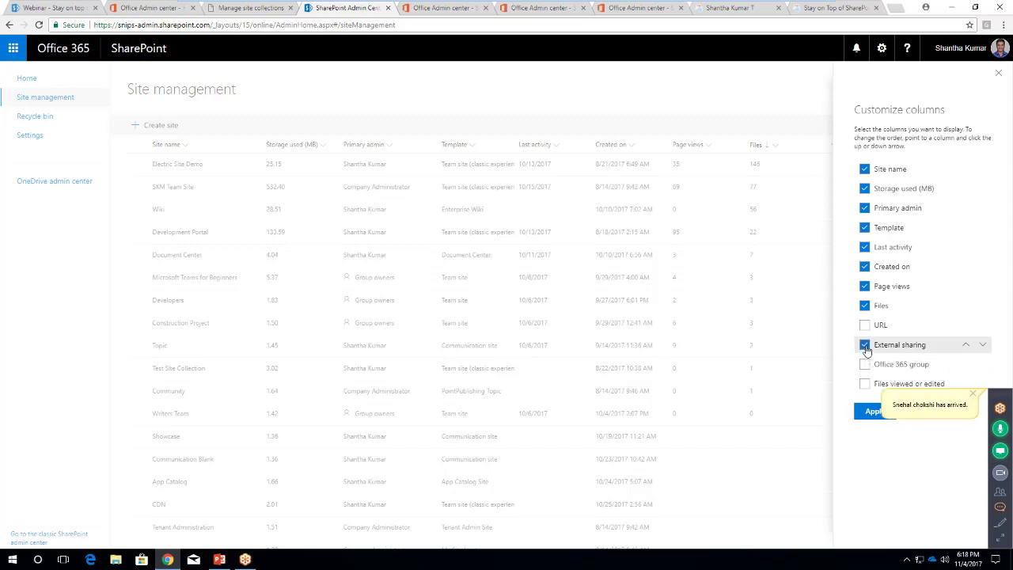
left_click(875, 415)
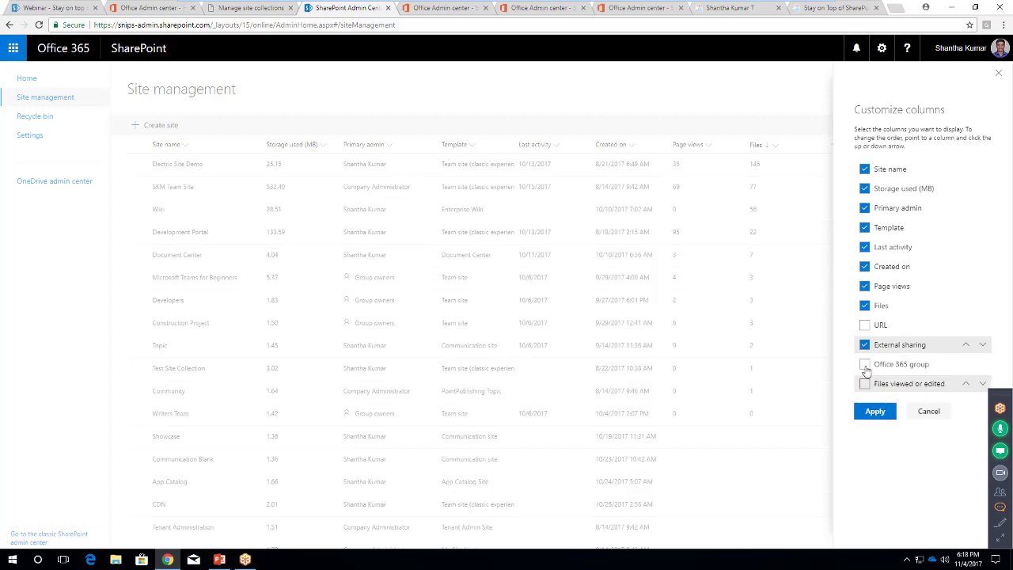
left_click(873, 412)
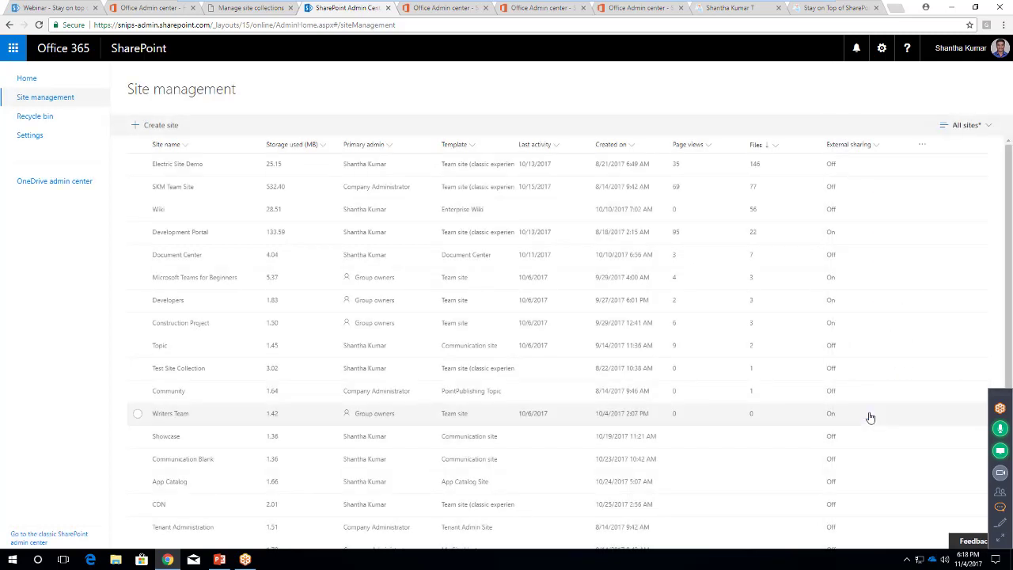
Filter sites to External sharing On, then clear that filter
left_click(875, 146)
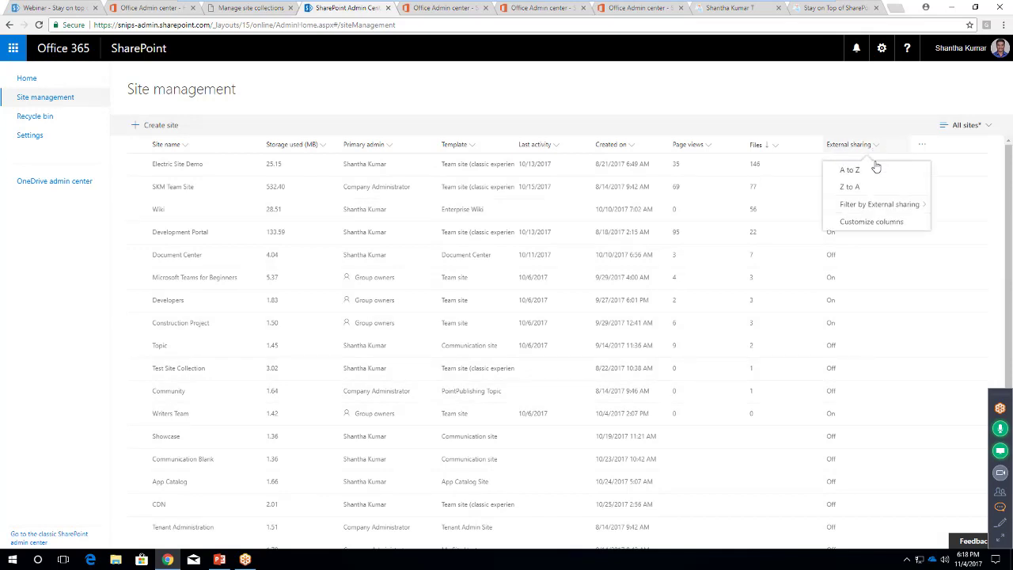
mouse_move(895, 207)
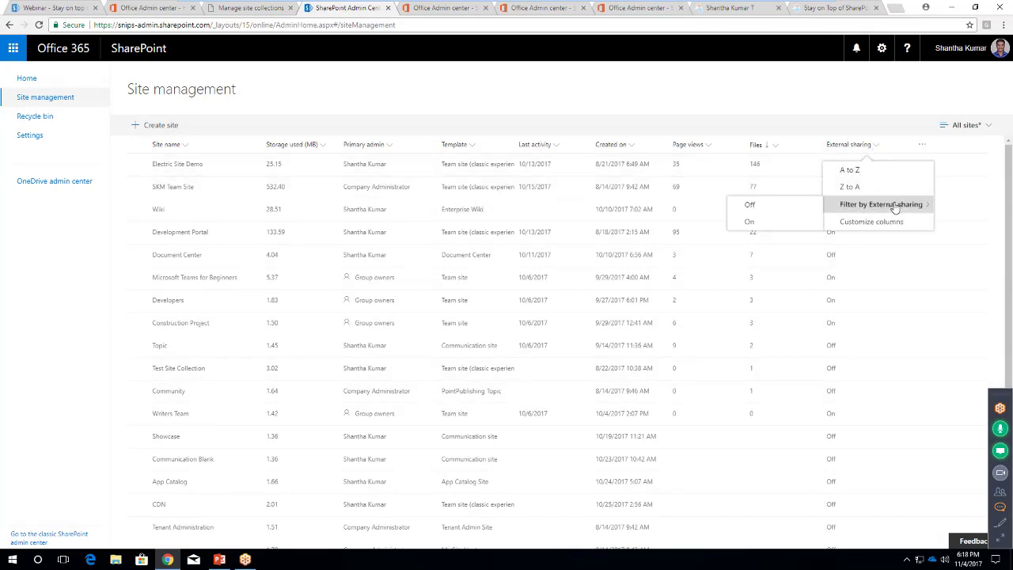
left_click(759, 222)
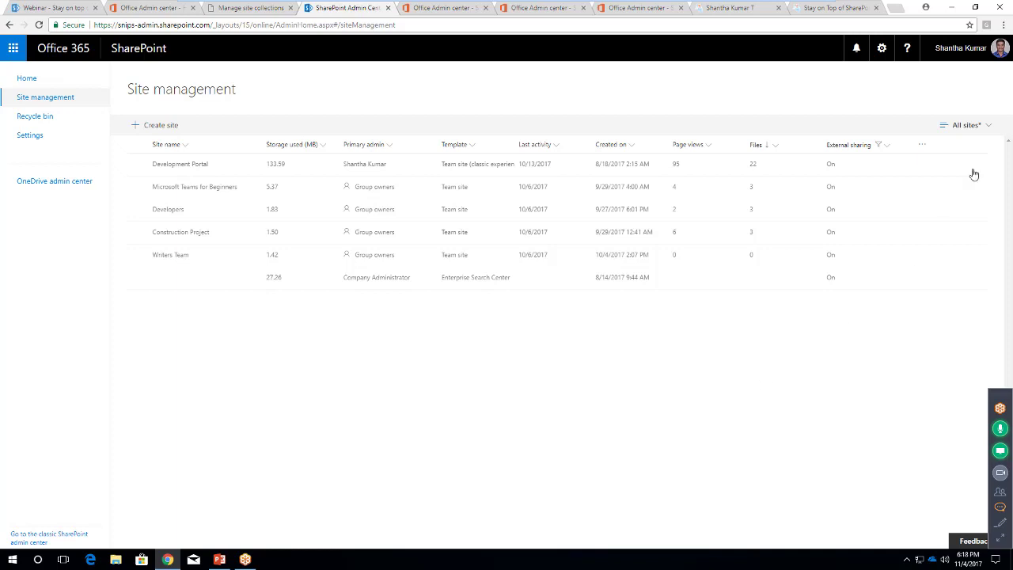
left_click(886, 148)
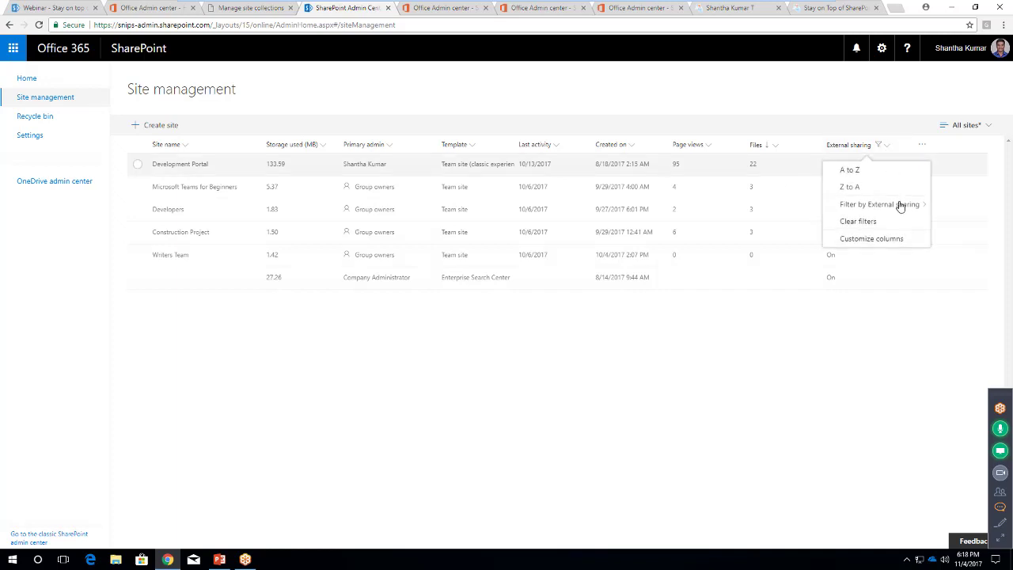
mouse_move(897, 204)
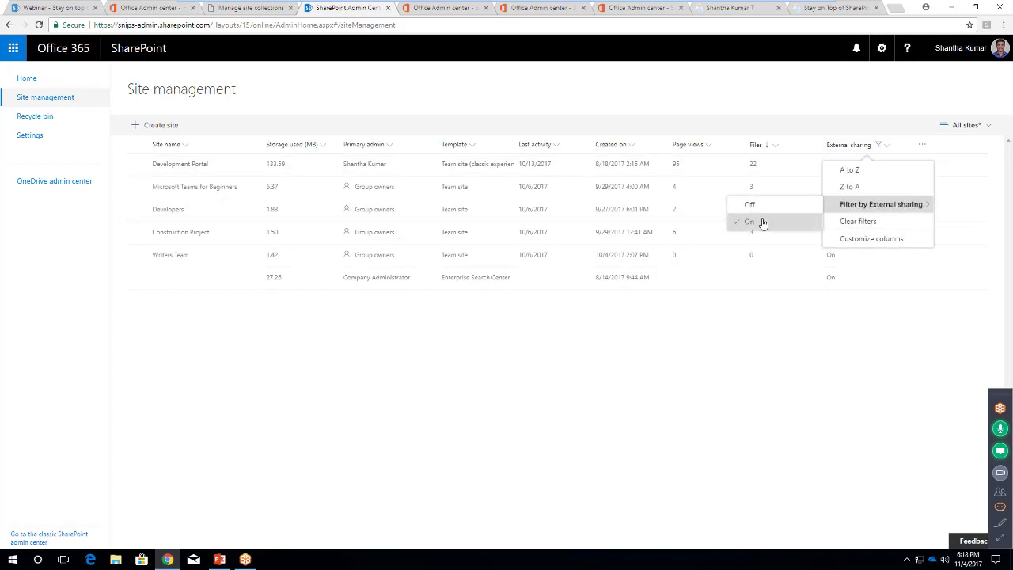
left_click(875, 222)
left_click(924, 146)
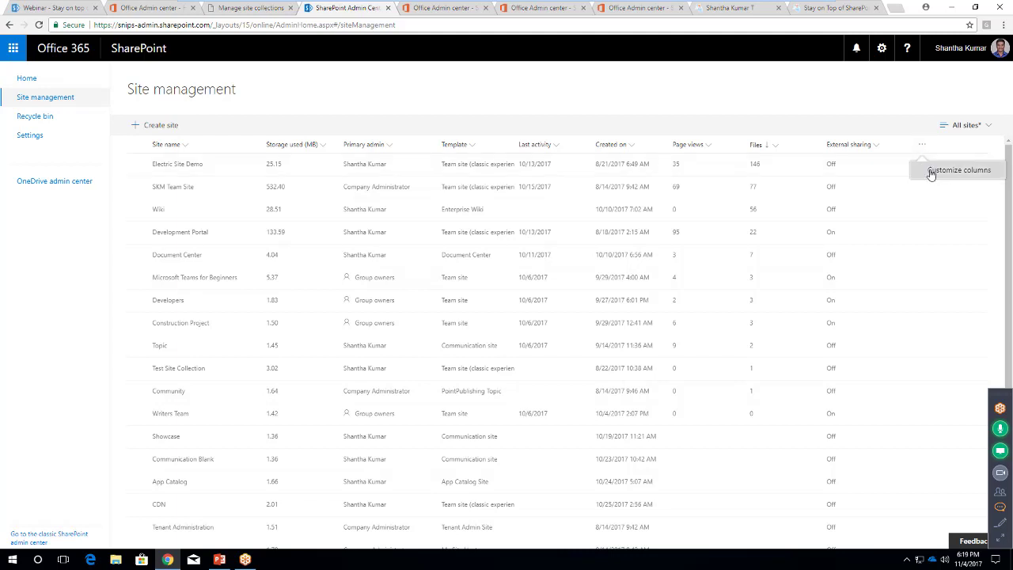
Add the Office 365 group column to the site list
left_click(930, 170)
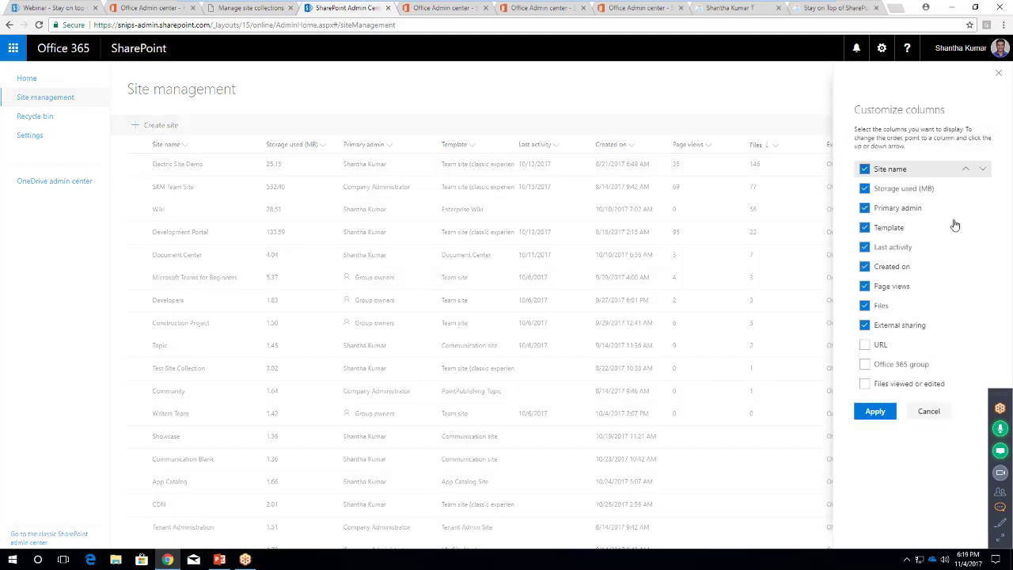
left_click(866, 366)
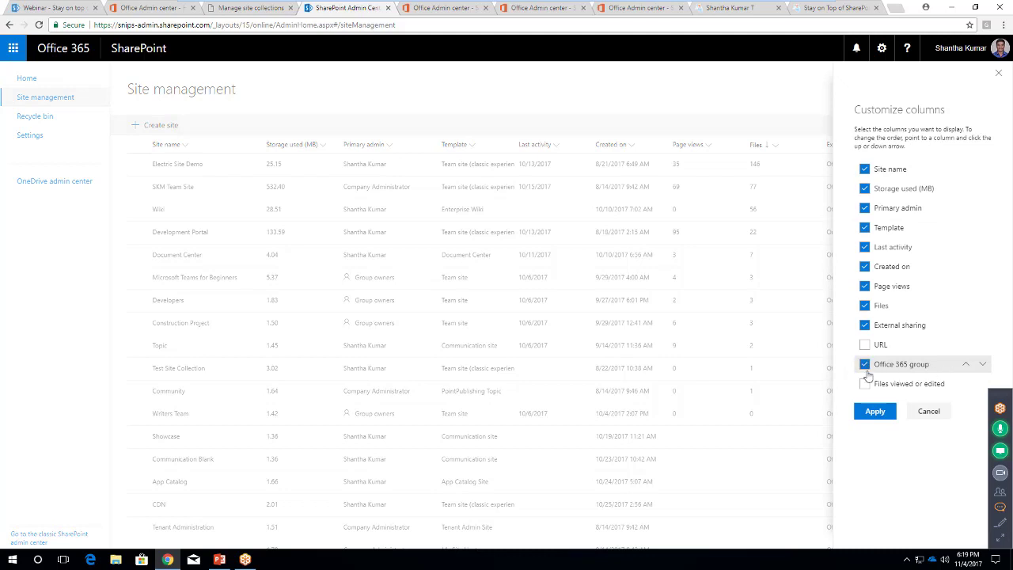
left_click(874, 412)
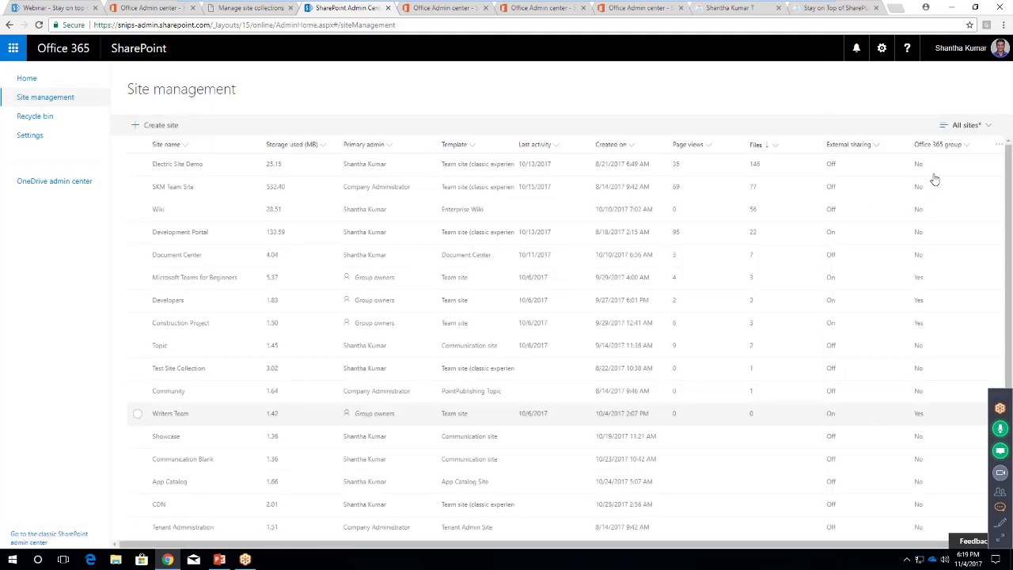
Filter the list to Office 365 group = Yes, leaving four Team sites
left_click(967, 145)
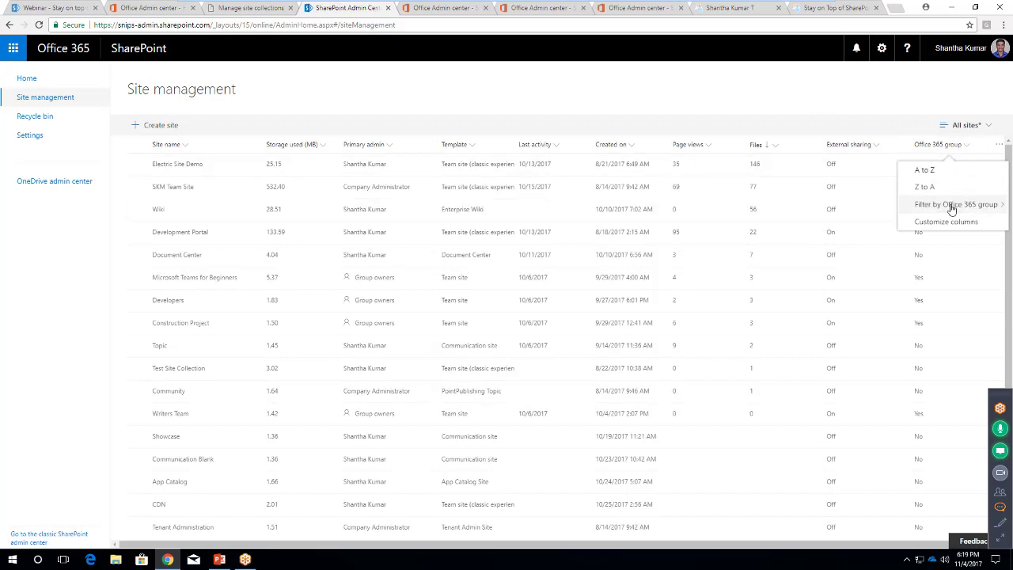
mouse_move(906, 207)
left_click(837, 222)
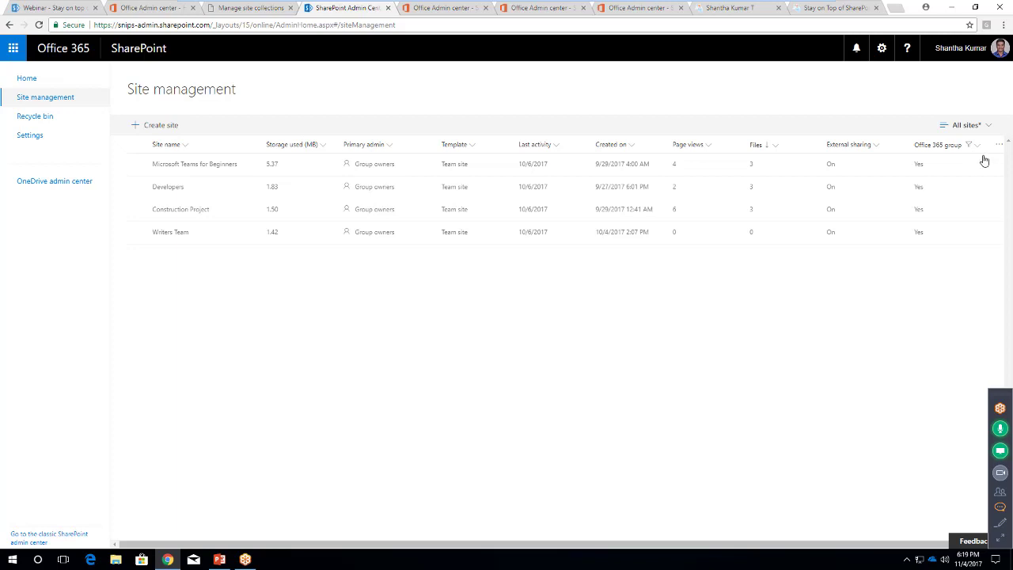
left_click(987, 125)
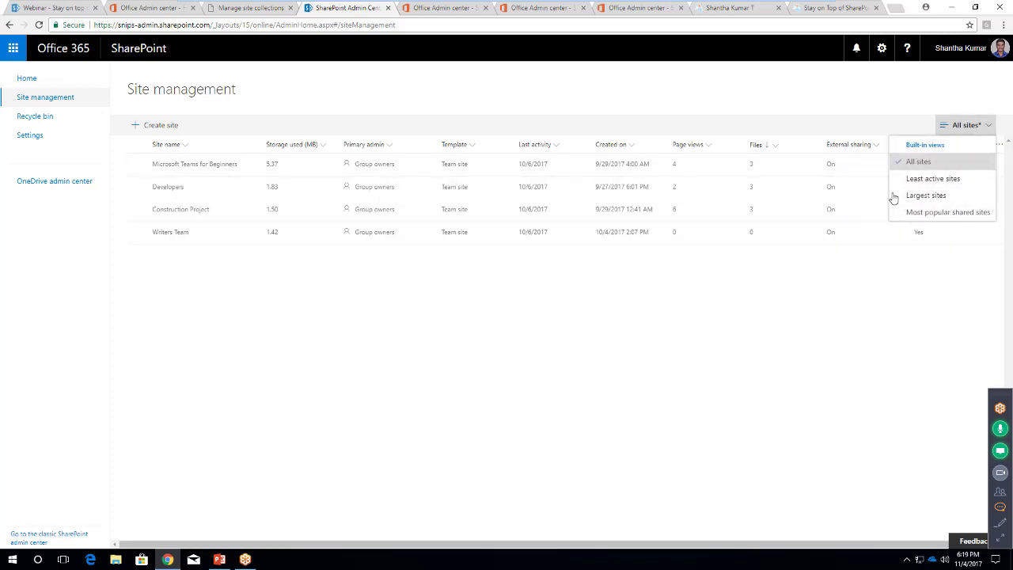
Show the Most popular shared sites view, then list the deleted Demo site in the Recycle bin
left_click(935, 212)
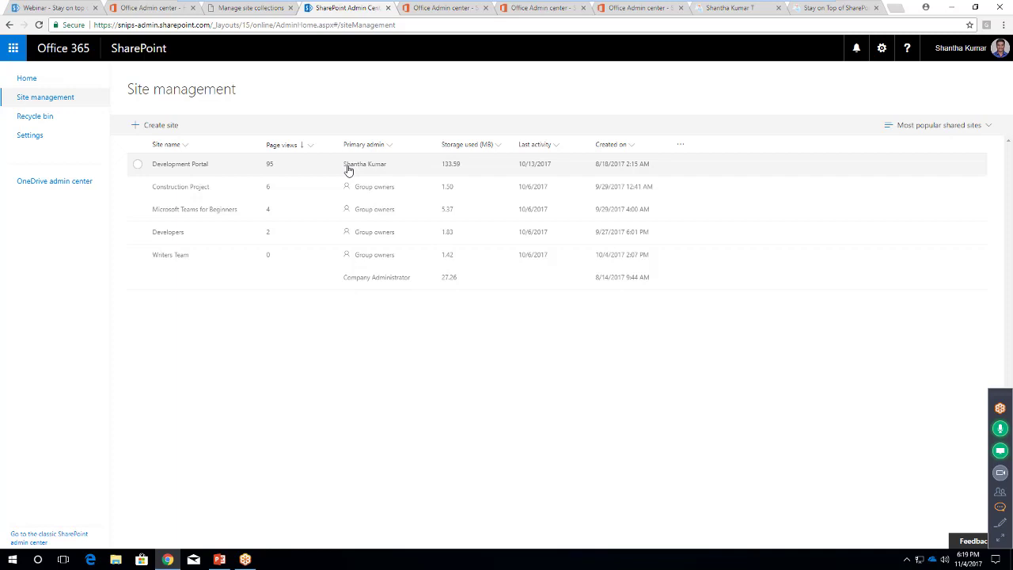
left_click(58, 119)
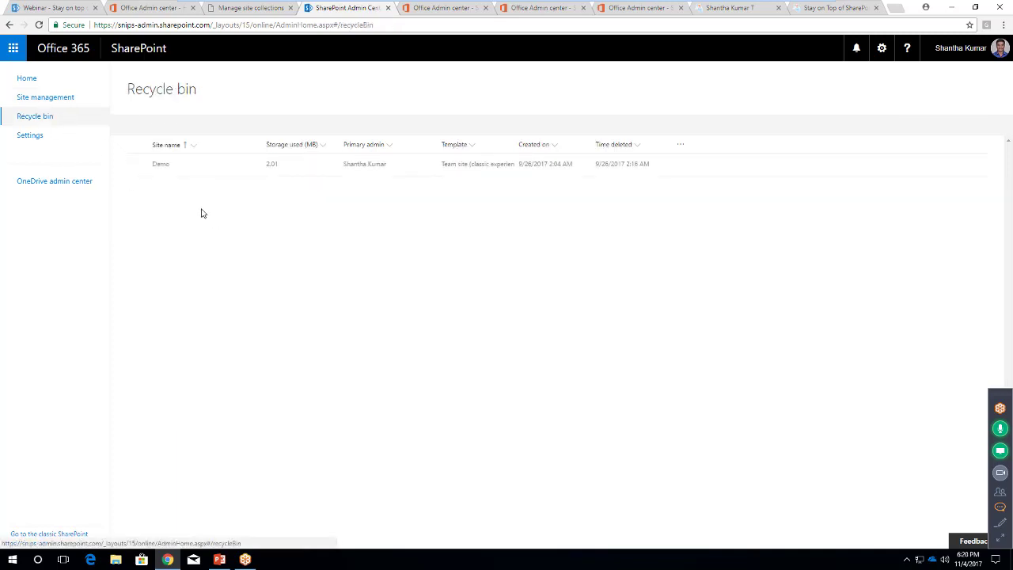
Restore the deleted Demo site from the Recycle bin and return to Site management
left_click(137, 166)
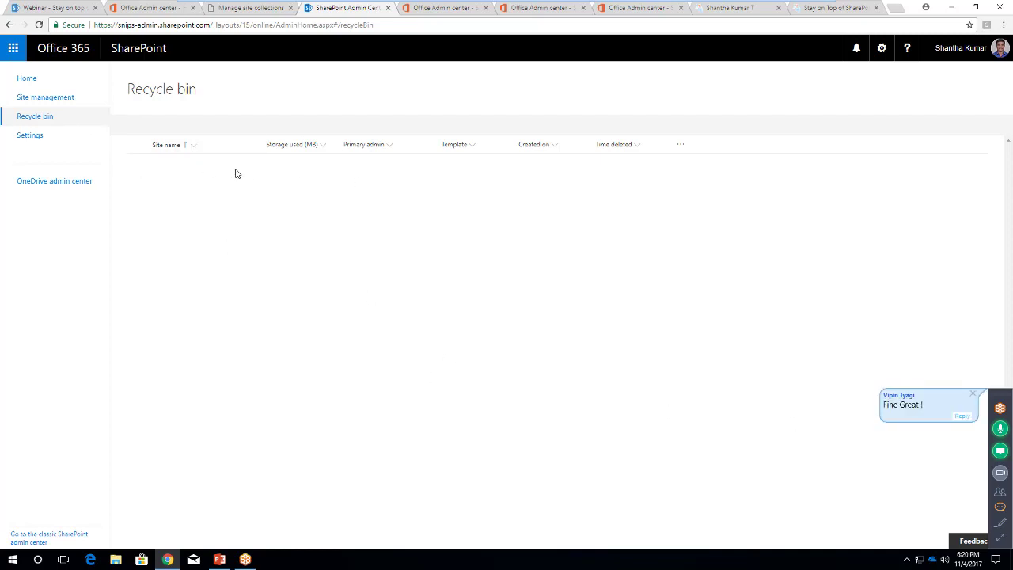
left_click(50, 97)
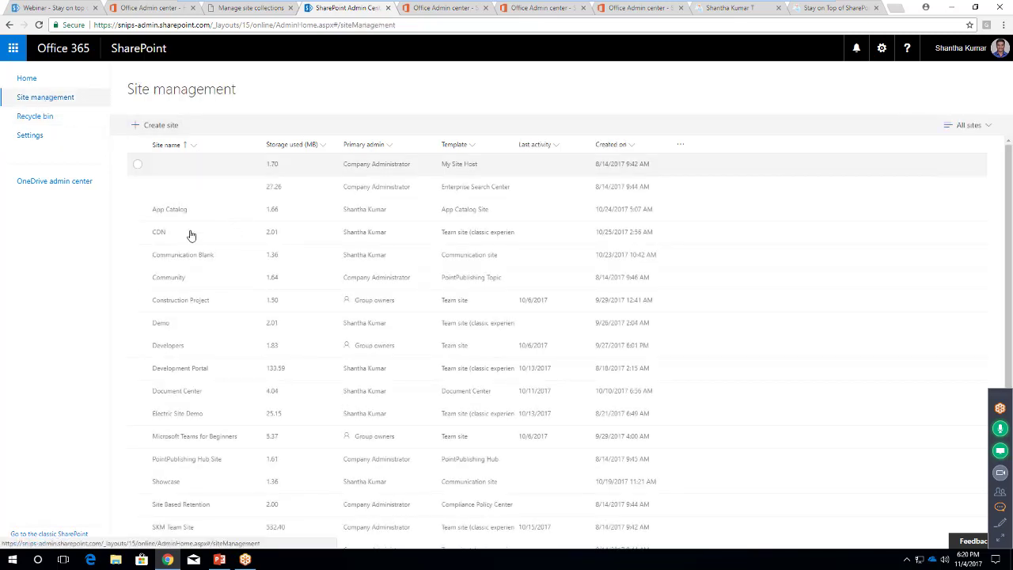
Select the restored Demo site and start an Email admins message, then close it unsent
left_click(136, 324)
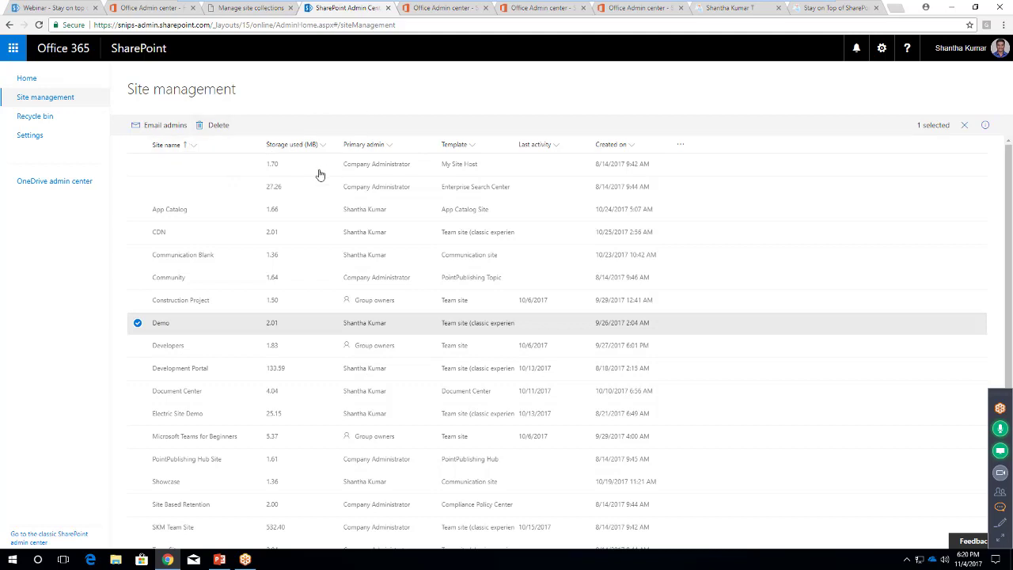
left_click(165, 126)
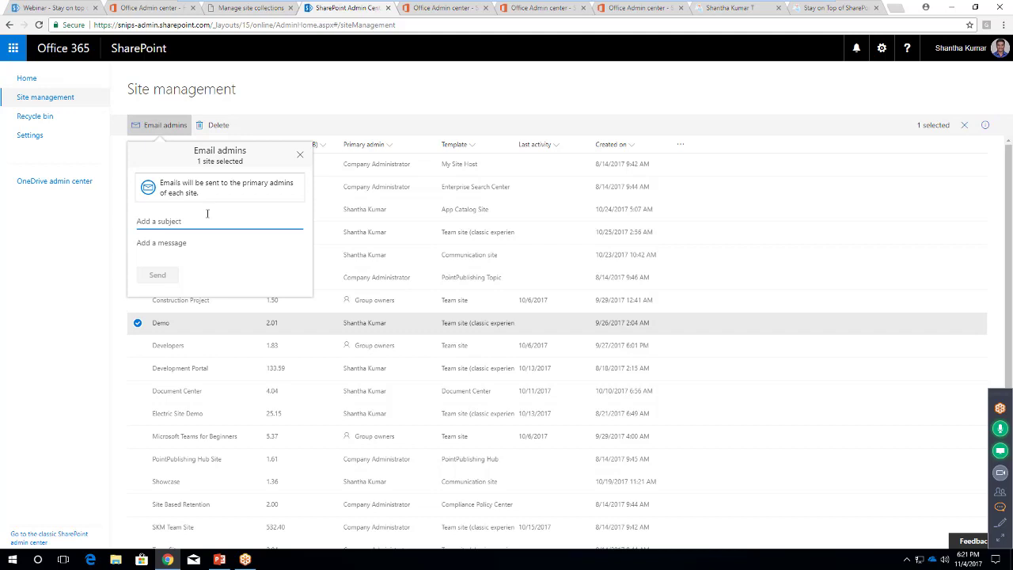
left_click(300, 154)
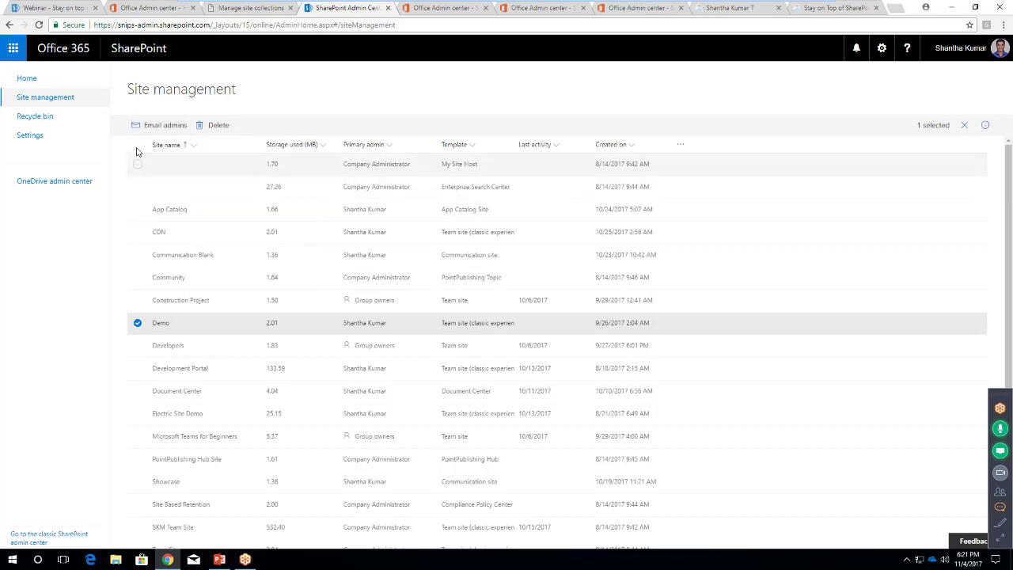
Select all 23 sites and start an email to their admins, closing it unsent
left_click(138, 144)
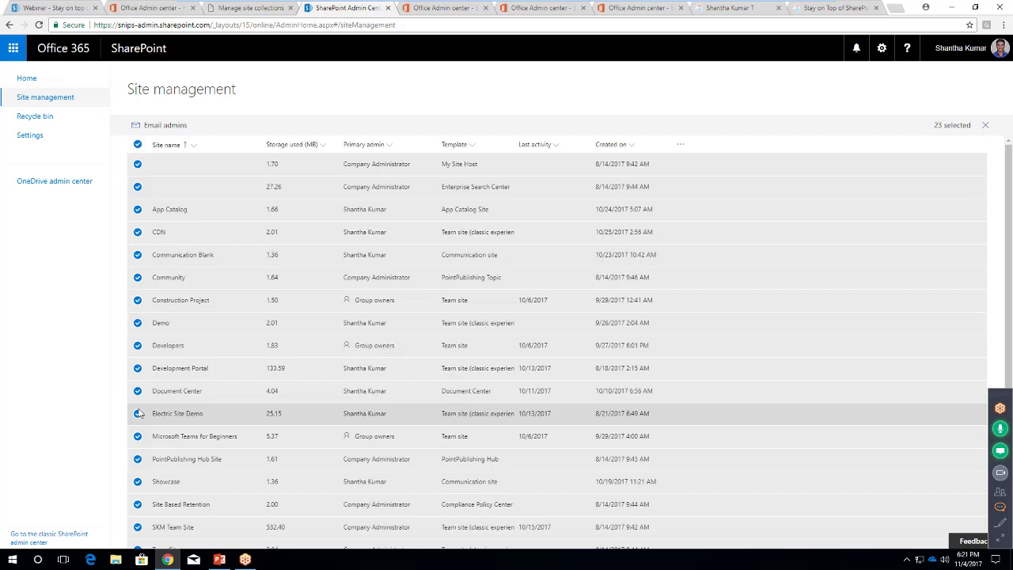
left_click(166, 125)
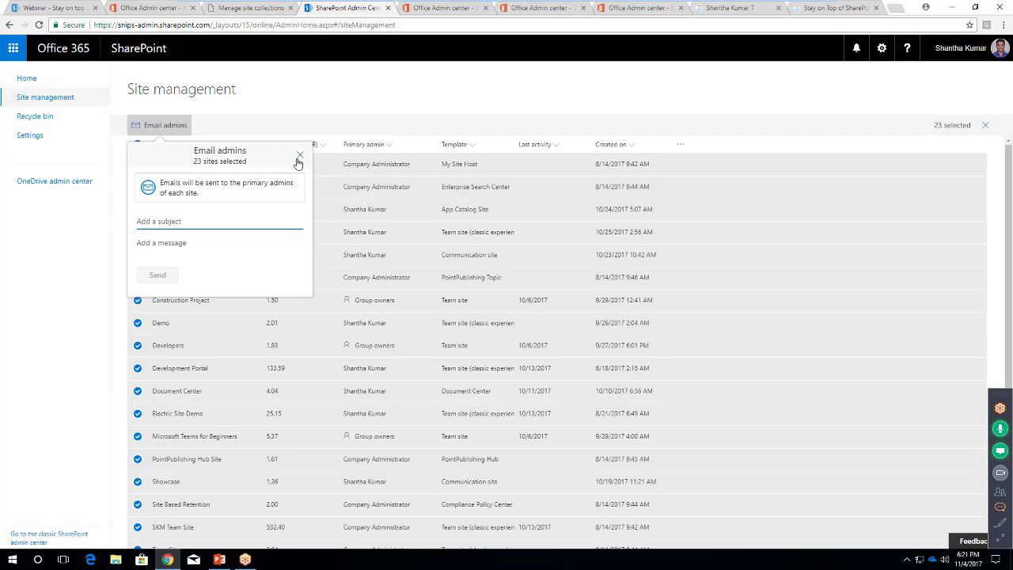
left_click(299, 156)
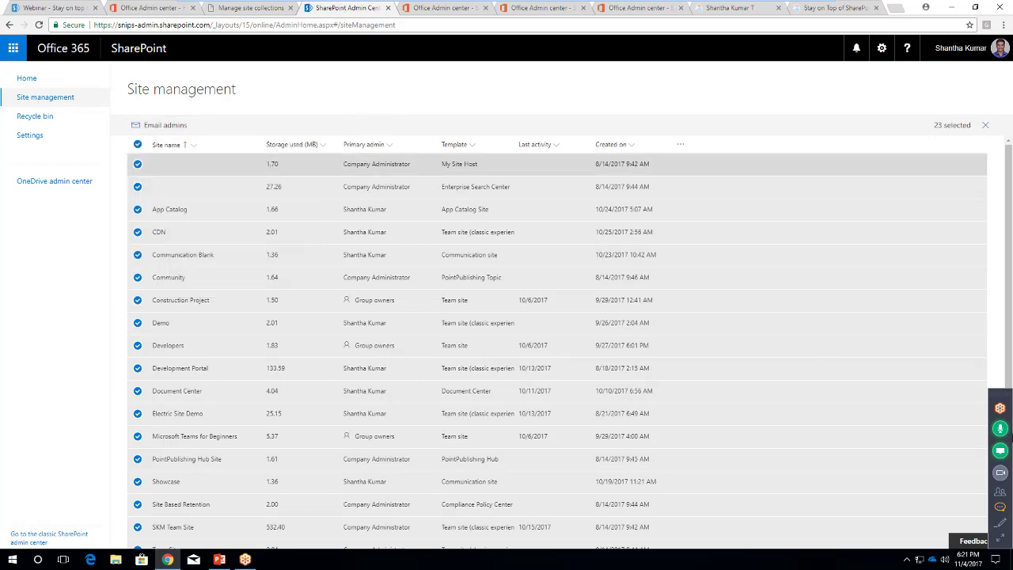
left_click(1001, 509)
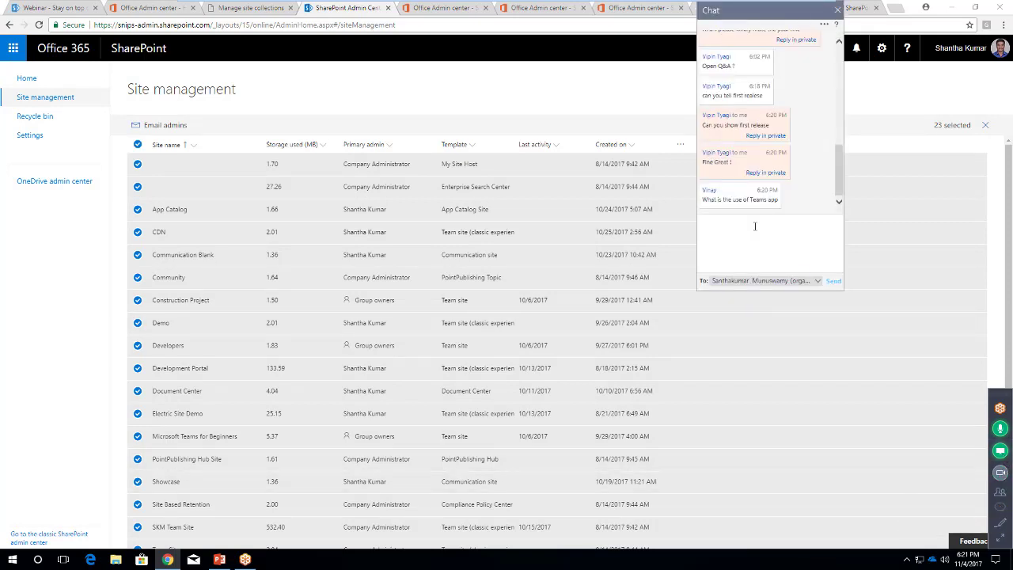
left_click(837, 10)
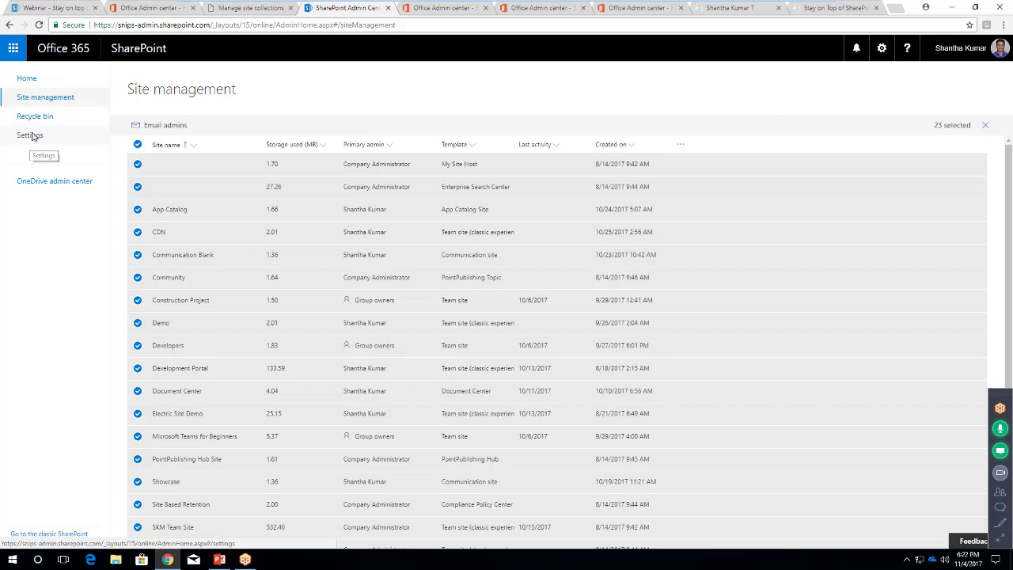
Go to the admin center Settings page and briefly view the webinar attendees list
left_click(31, 136)
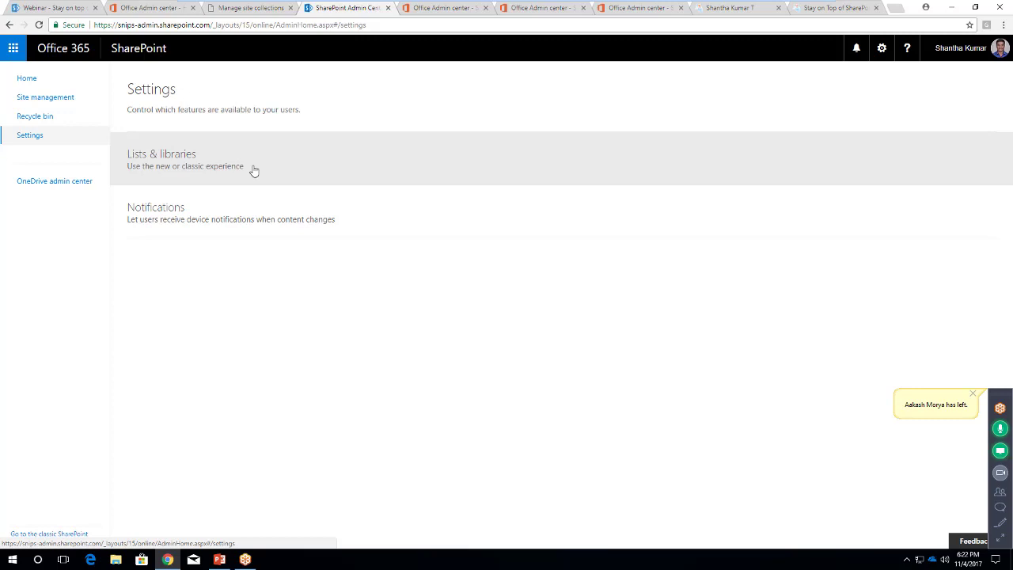
left_click(1000, 492)
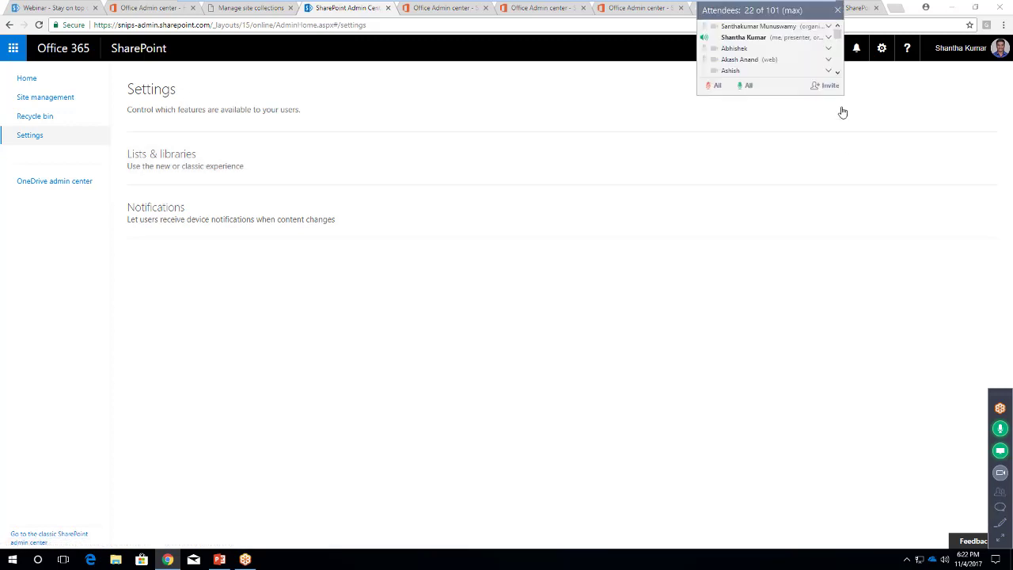
left_click(837, 10)
Switch the new Lists & libraries experience Off, then cancel without saving
left_click(184, 171)
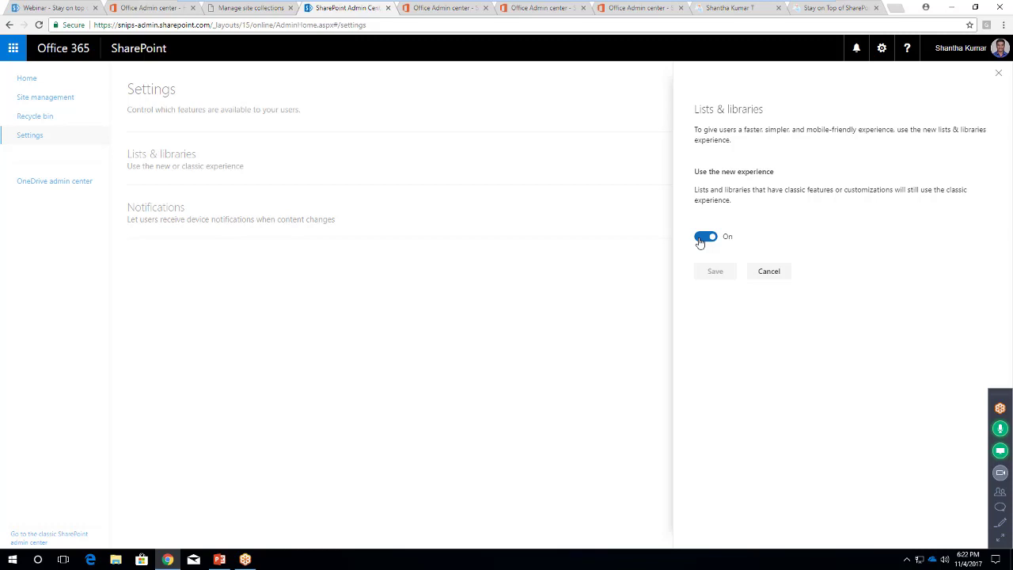
left_click(699, 242)
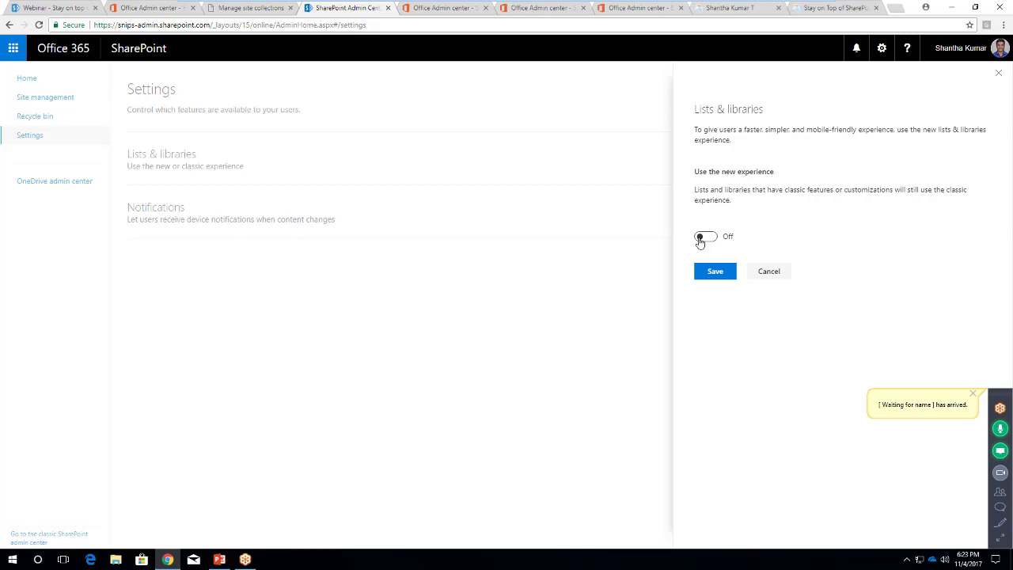
left_click(772, 277)
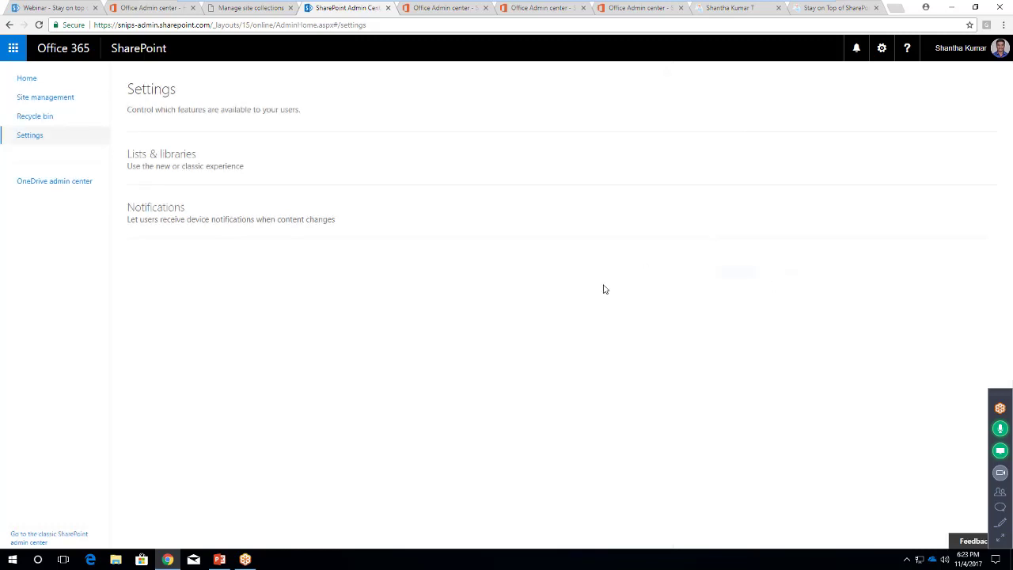
left_click(221, 215)
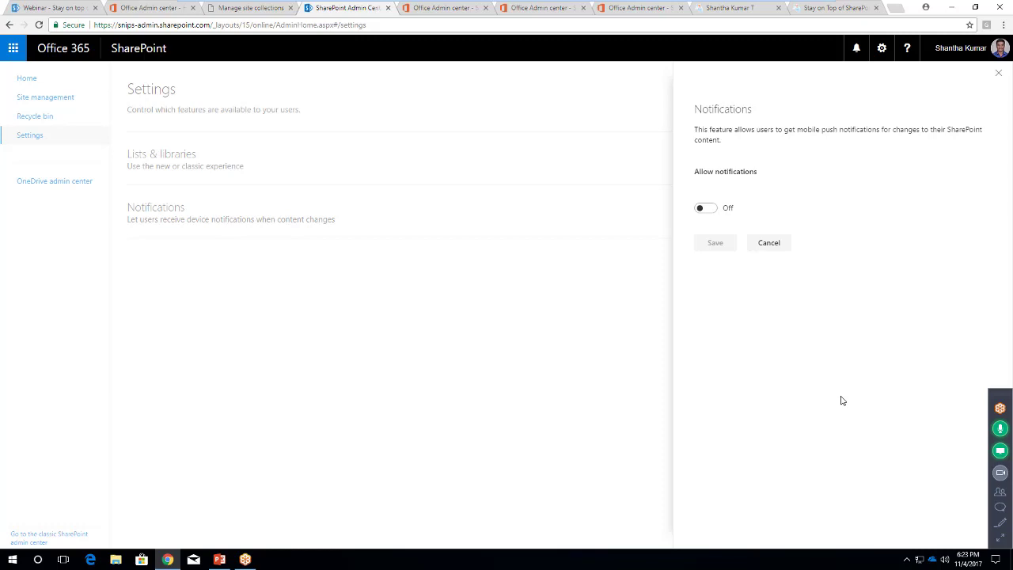
left_click(772, 247)
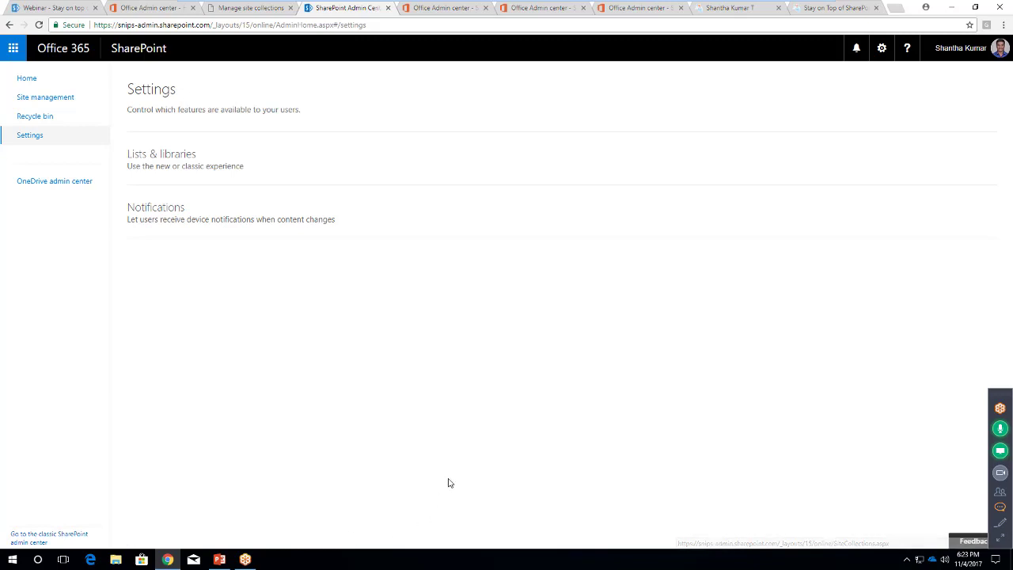
Review site collections in the classic SharePoint admin center, then return to PowerPoint's DEMO slide
left_click(65, 538)
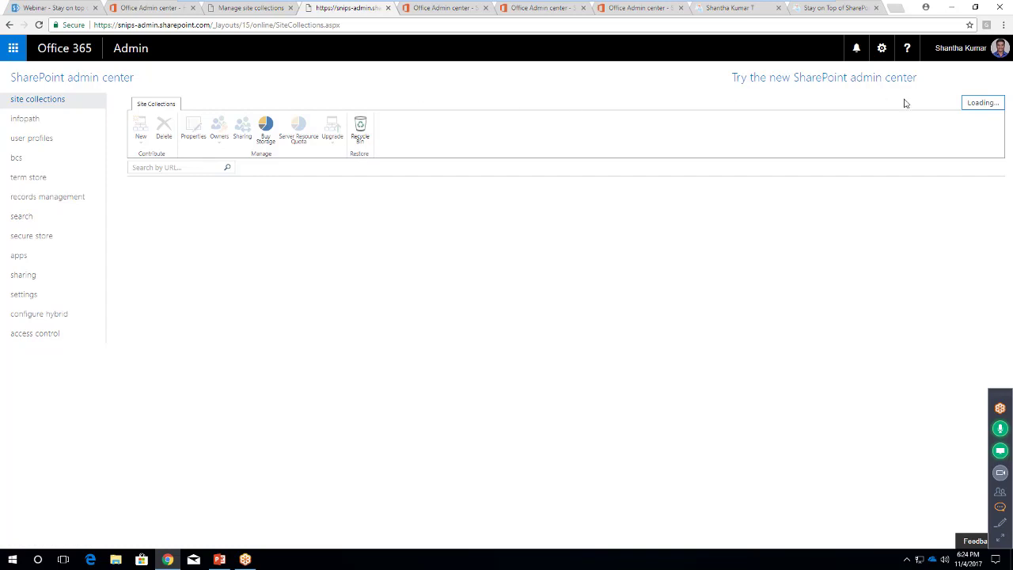
triple_click(788, 73)
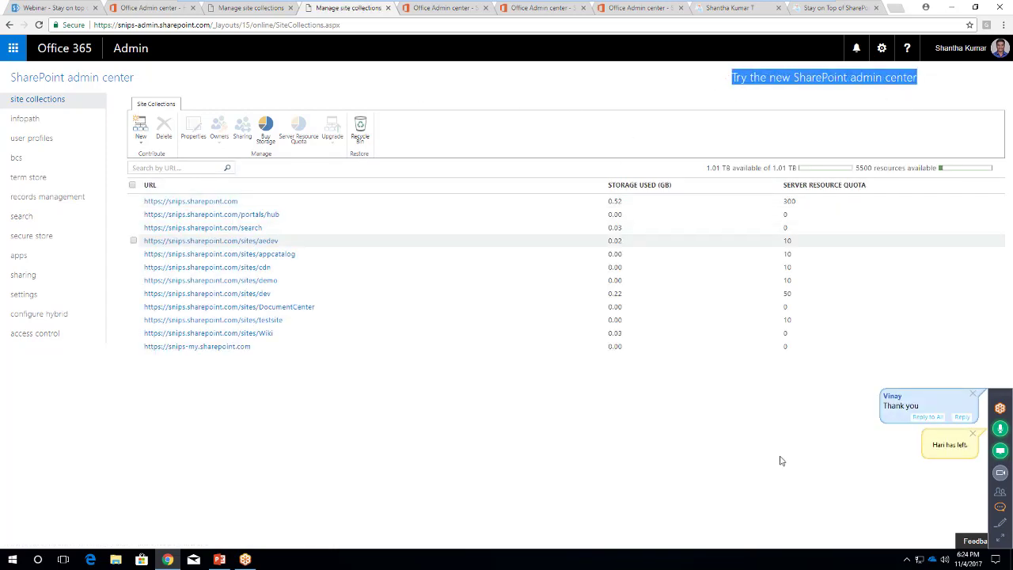
left_click(713, 415)
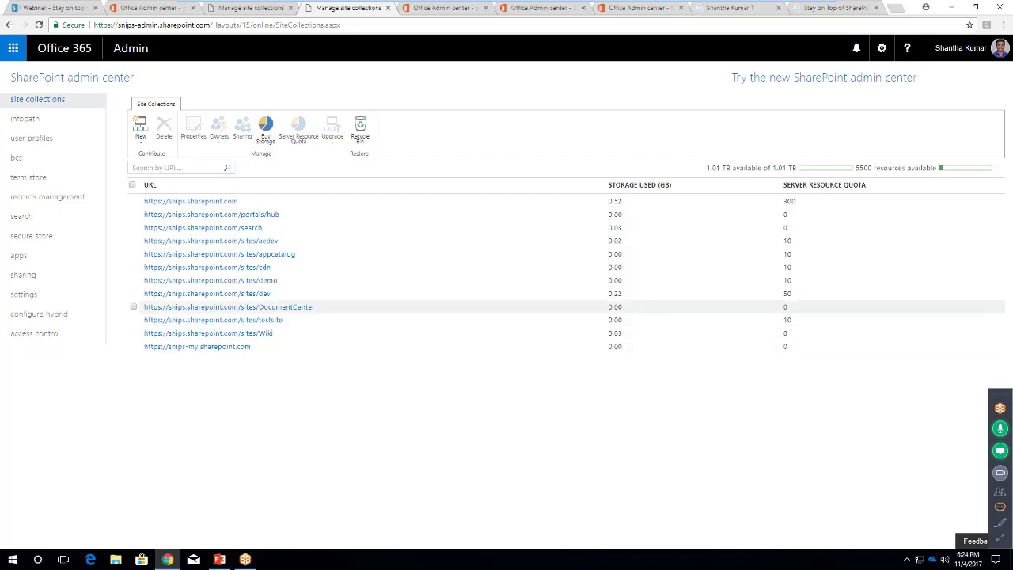
left_click(218, 559)
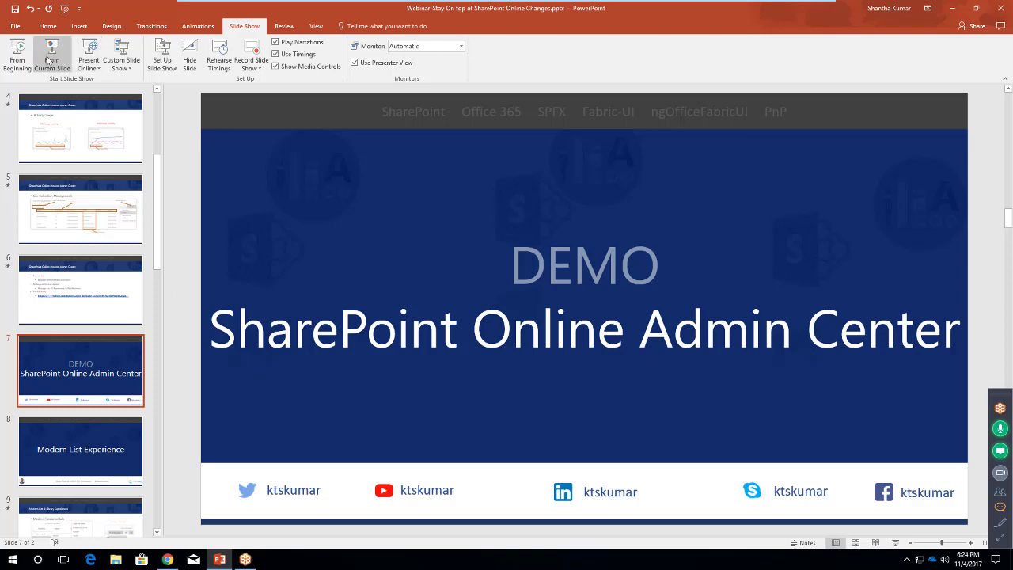
Present from the DEMO slide and advance to the Modern List Experience slide
left_click(49, 60)
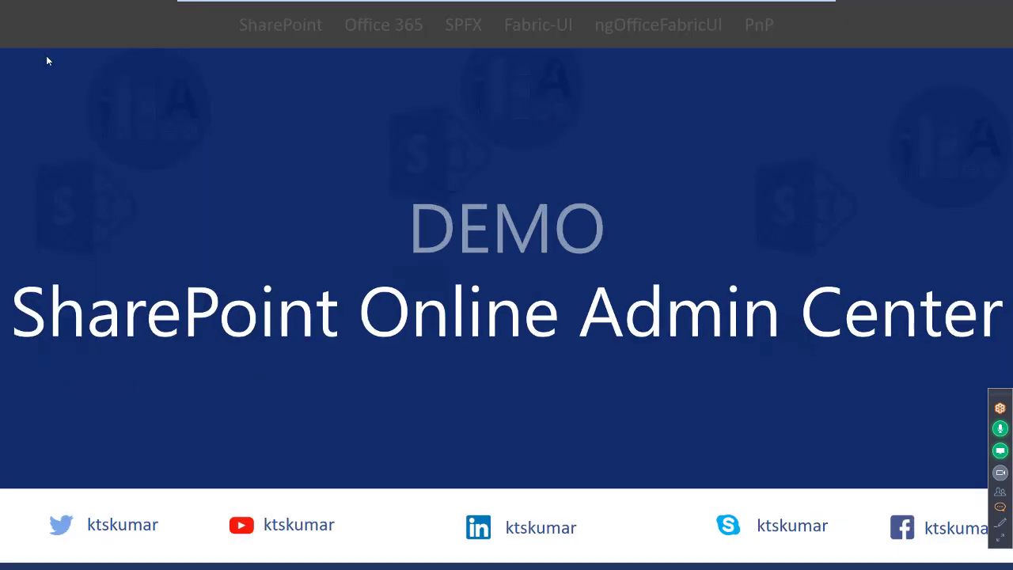
key("Right")
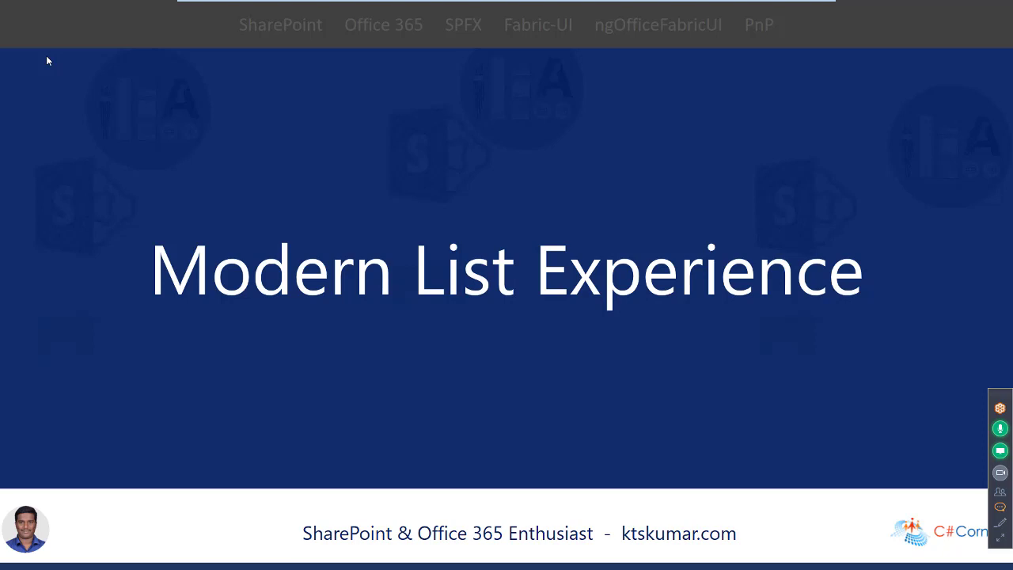
Advance to the Predictive Indexing slide and reveal its list view threshold error screenshot
key("Right")
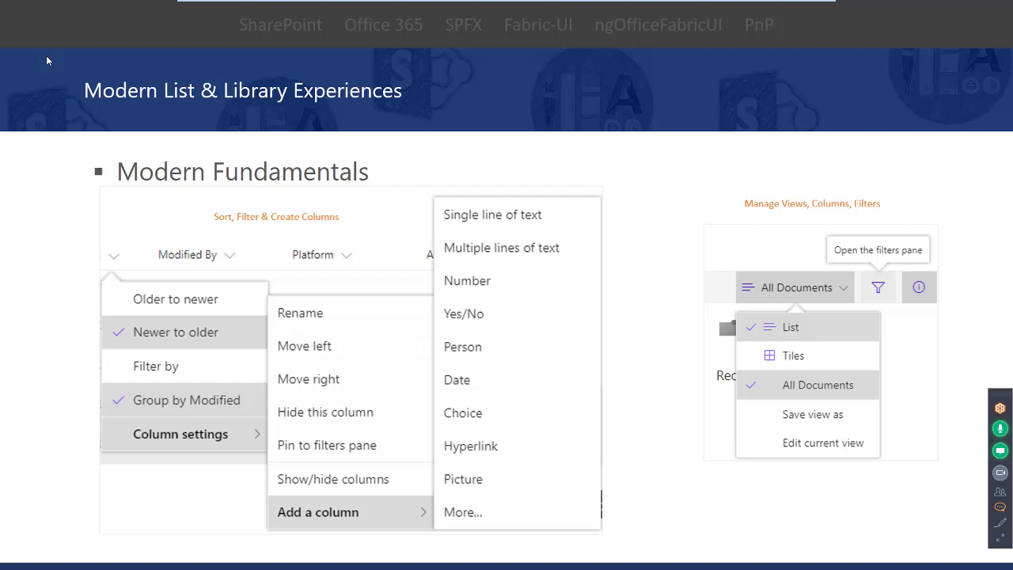
key("Right")
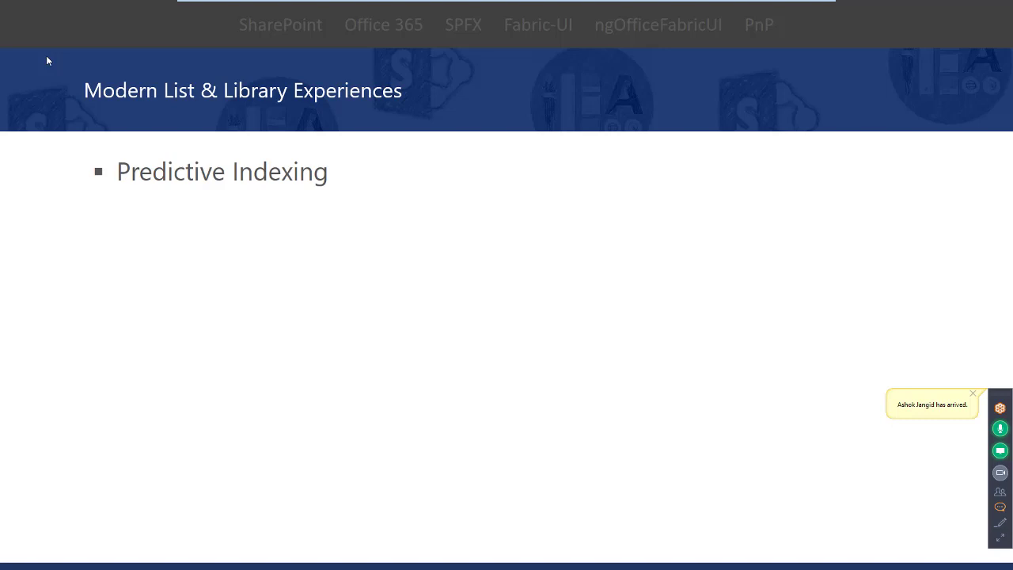
key("Right")
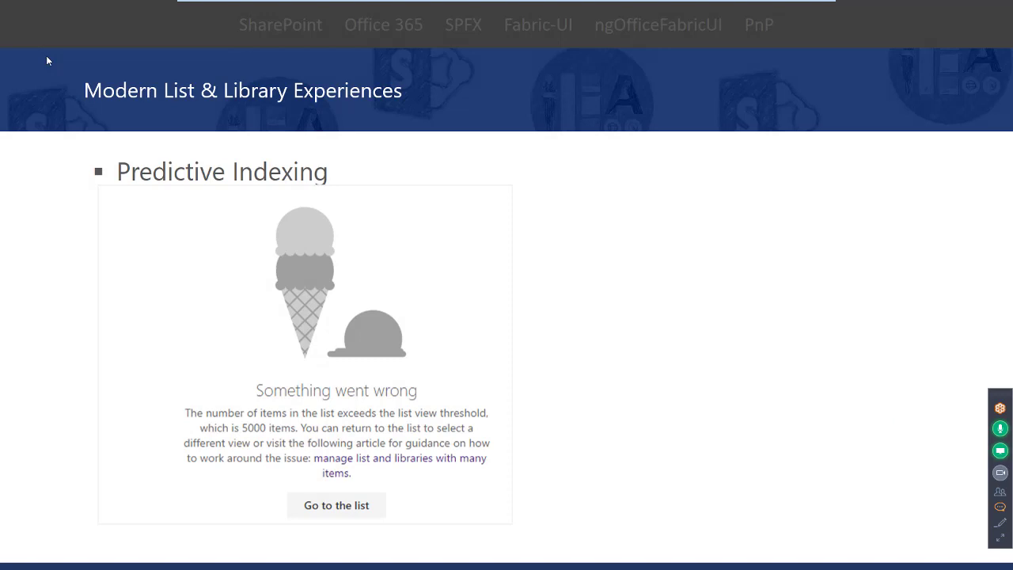
Reveal the threshold-limit reasons and the notes that lists support 30M items
key("Right")
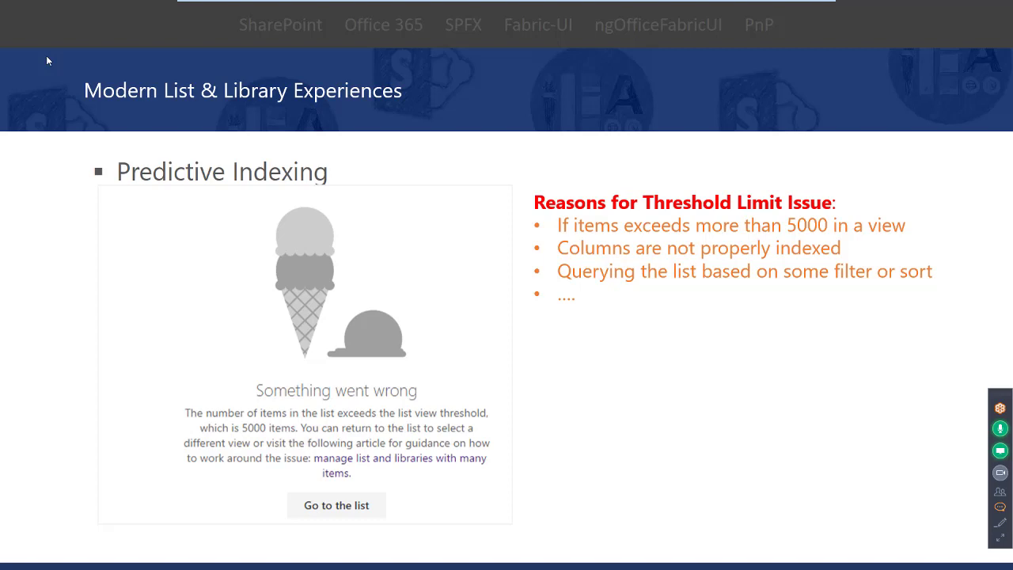
key("Right")
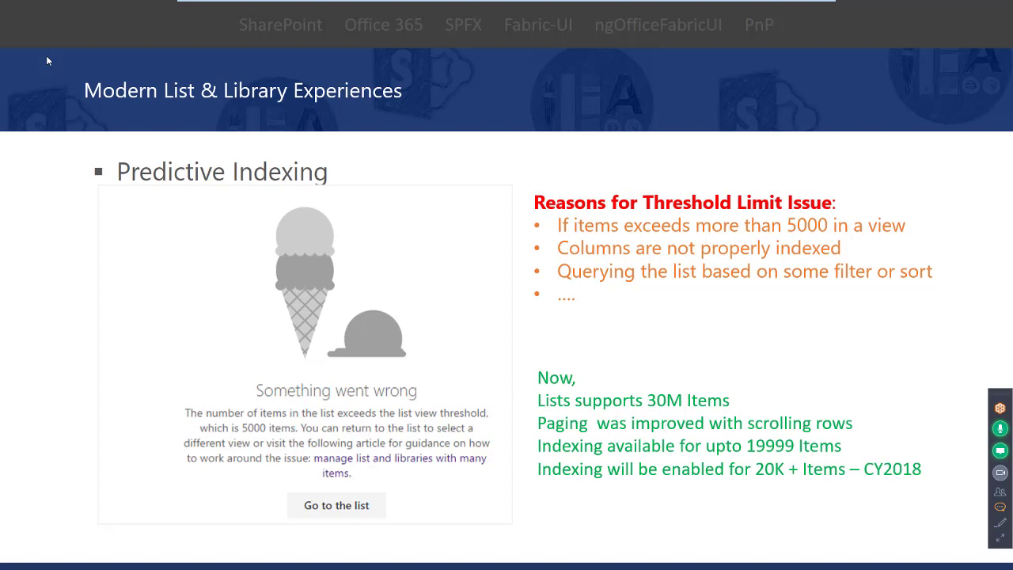
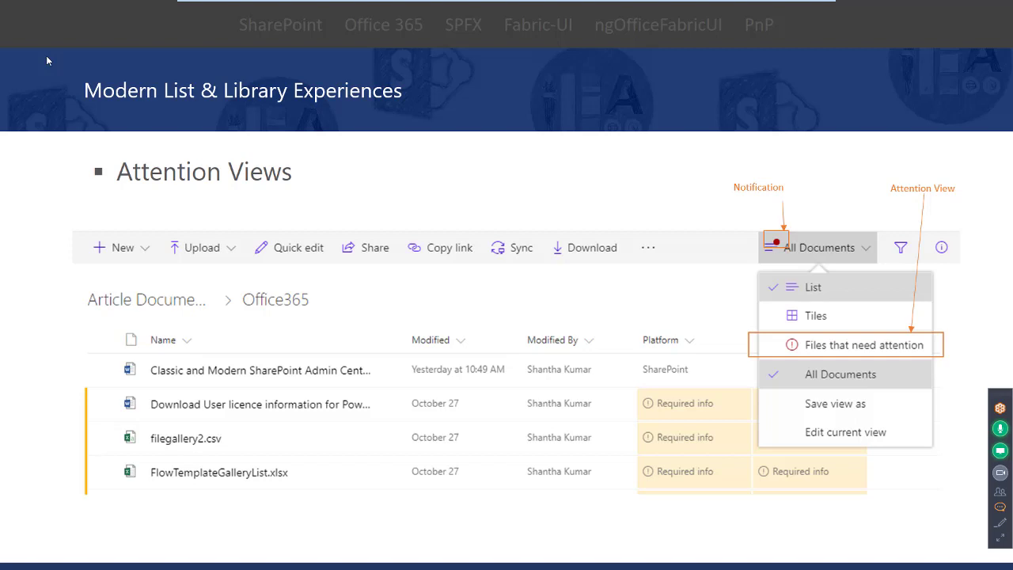
Advance to the DEMO Modern List Experience slide, end the slide show, and return to the browser
key("Right")
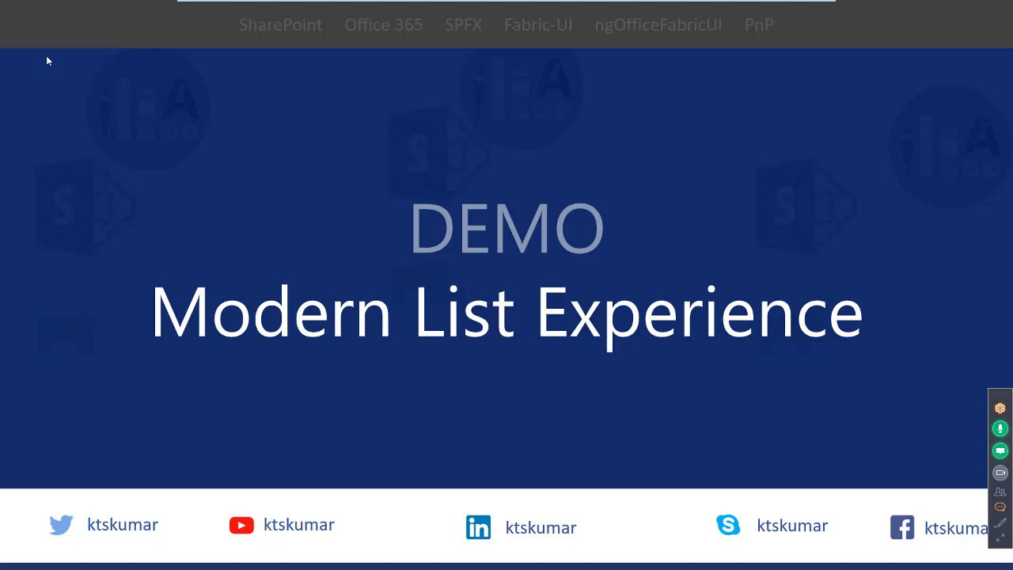
key("Escape")
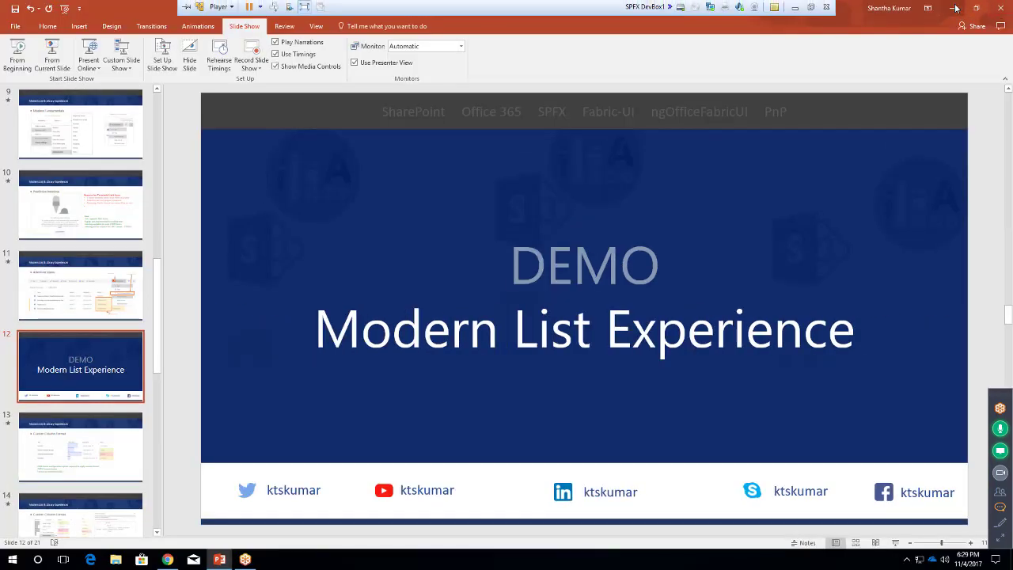
key("alt+Tab")
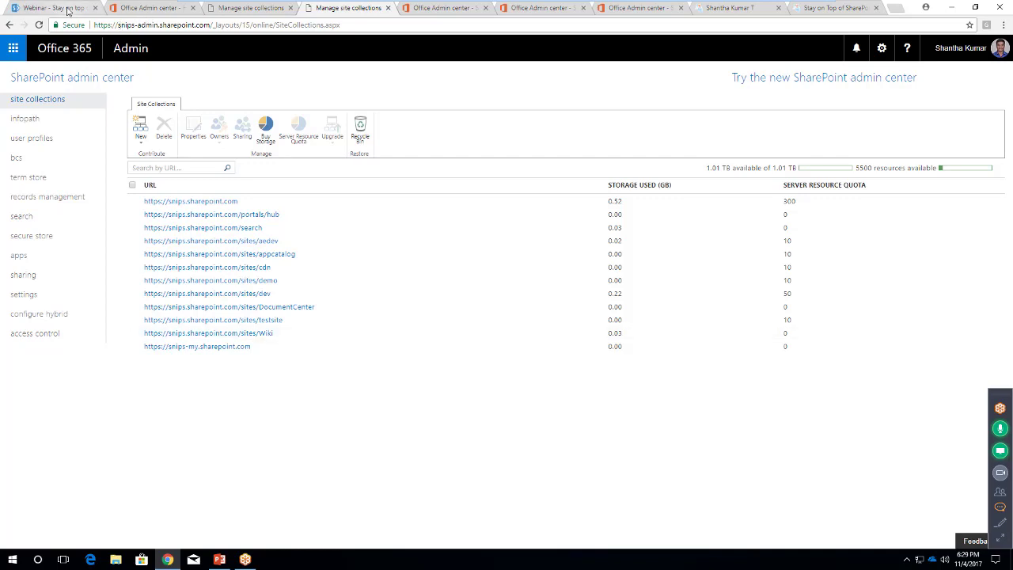
Open the IndexDemo list from the Development Portal's Site contents page
left_click(68, 8)
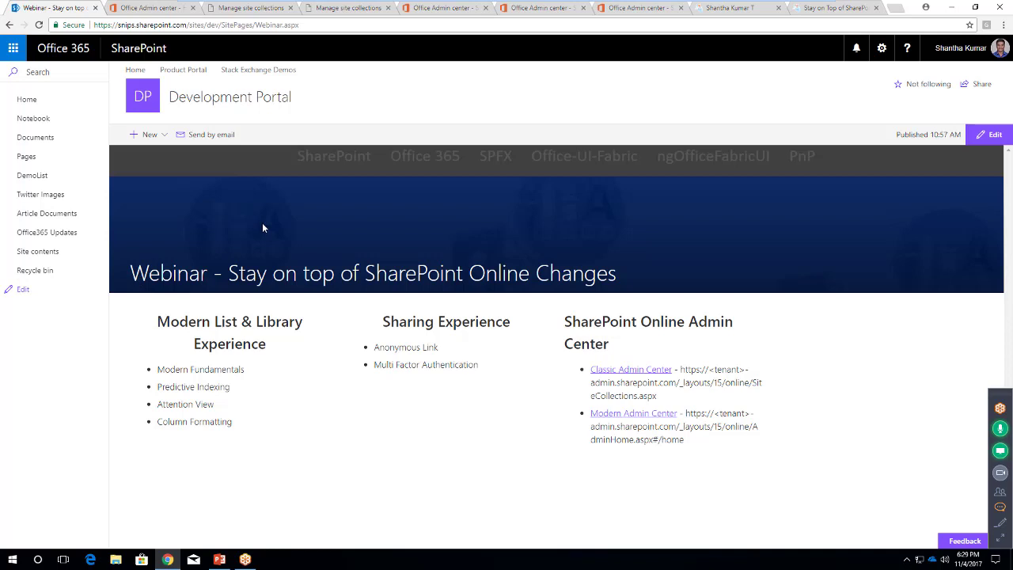
left_click(46, 254)
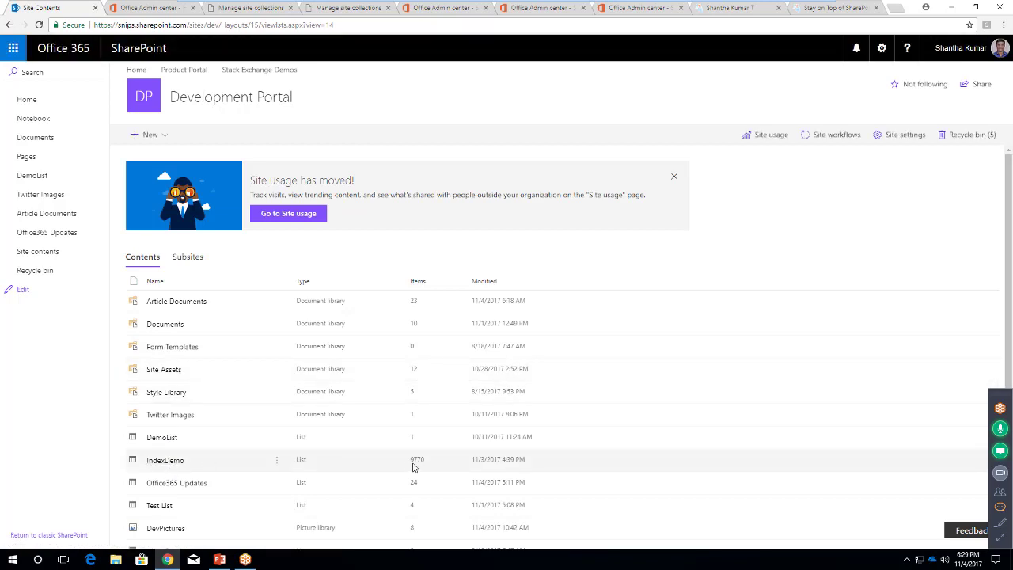
left_click(165, 460)
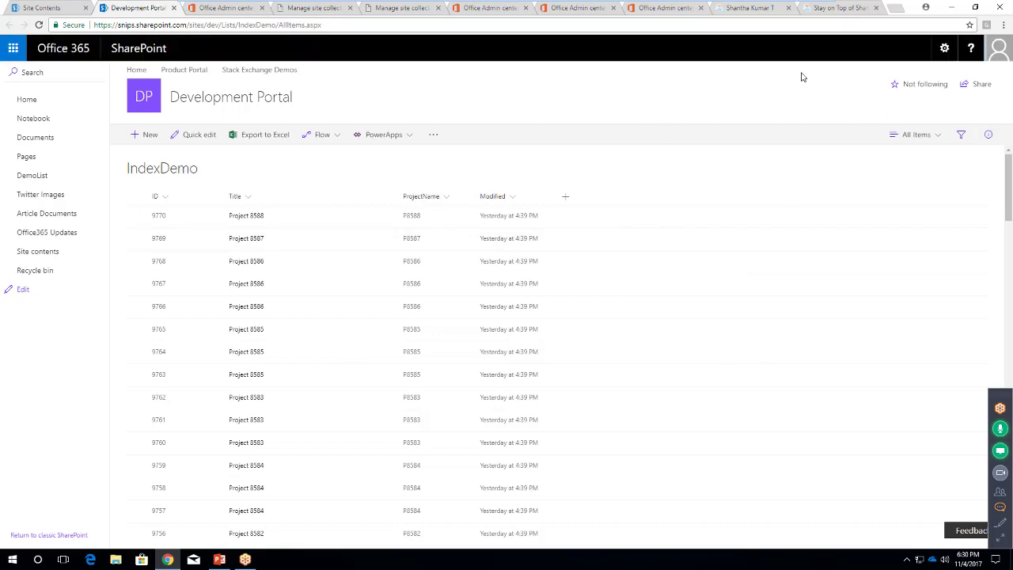
Check IndexDemo's Indexed Columns page (0 of 20 indices), then go back to List Settings
left_click(881, 49)
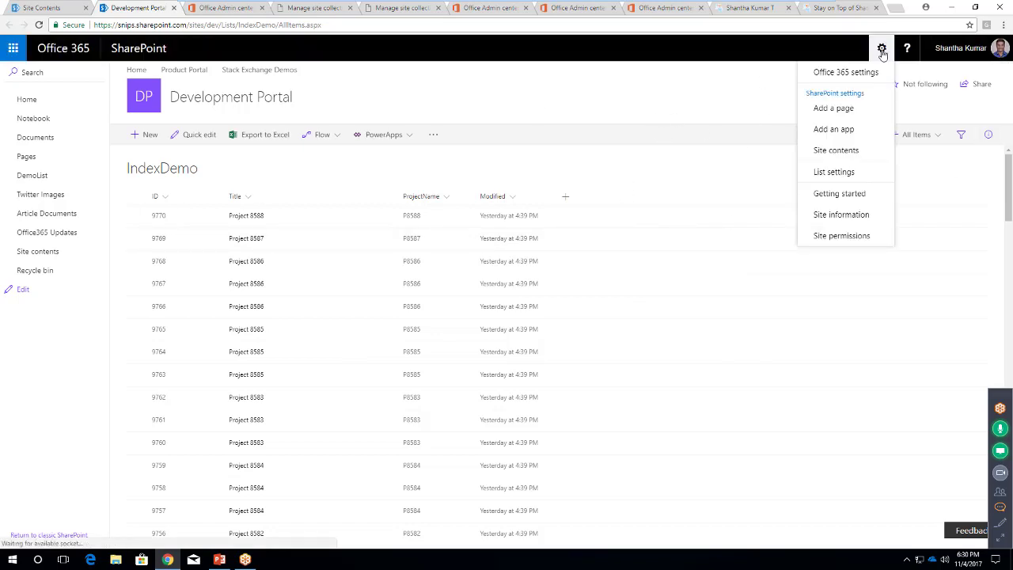
left_click(833, 174)
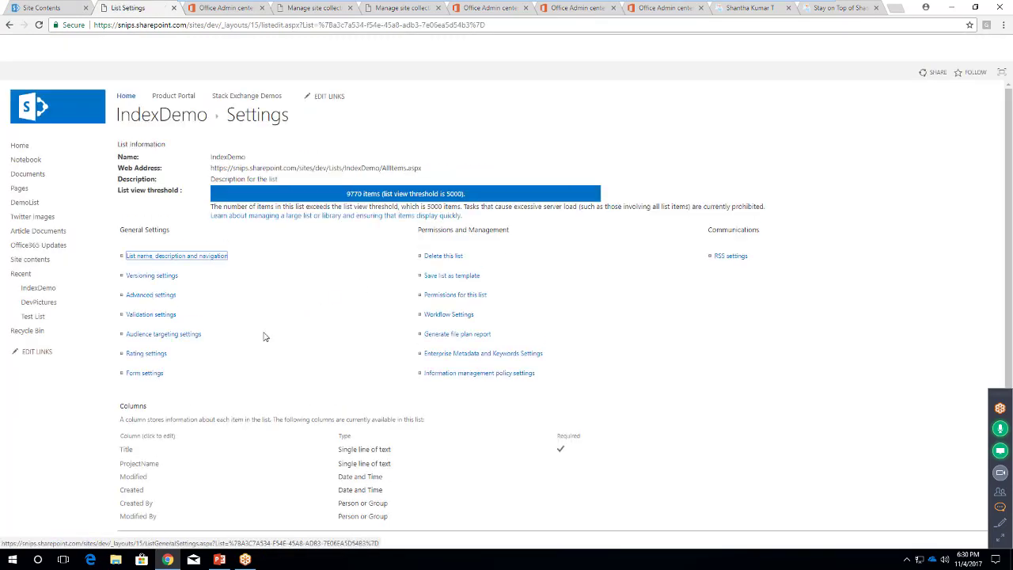
scroll(384, 226, "down", 1)
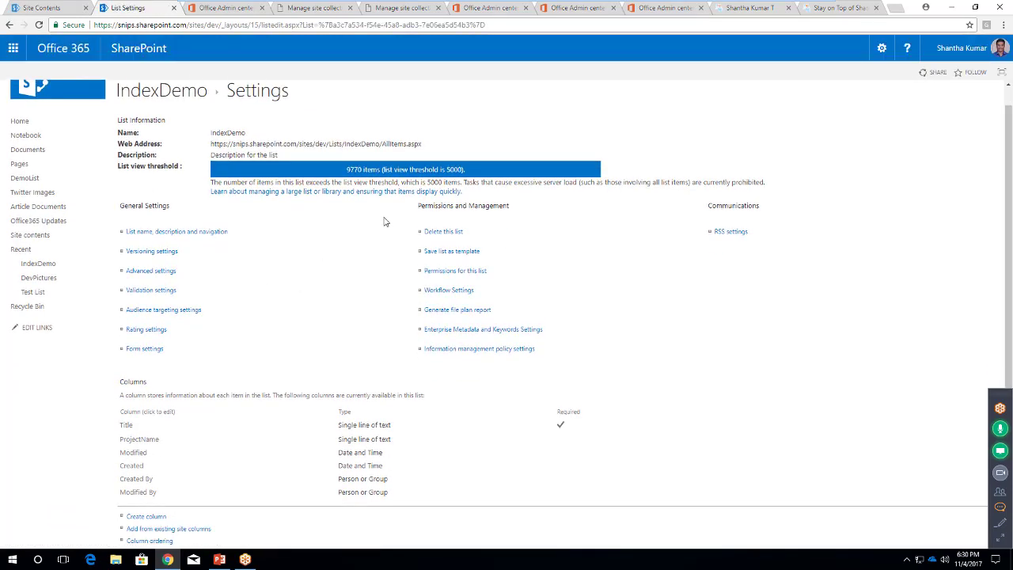
scroll(474, 159, "down", 2)
scroll(441, 136, "up", 3)
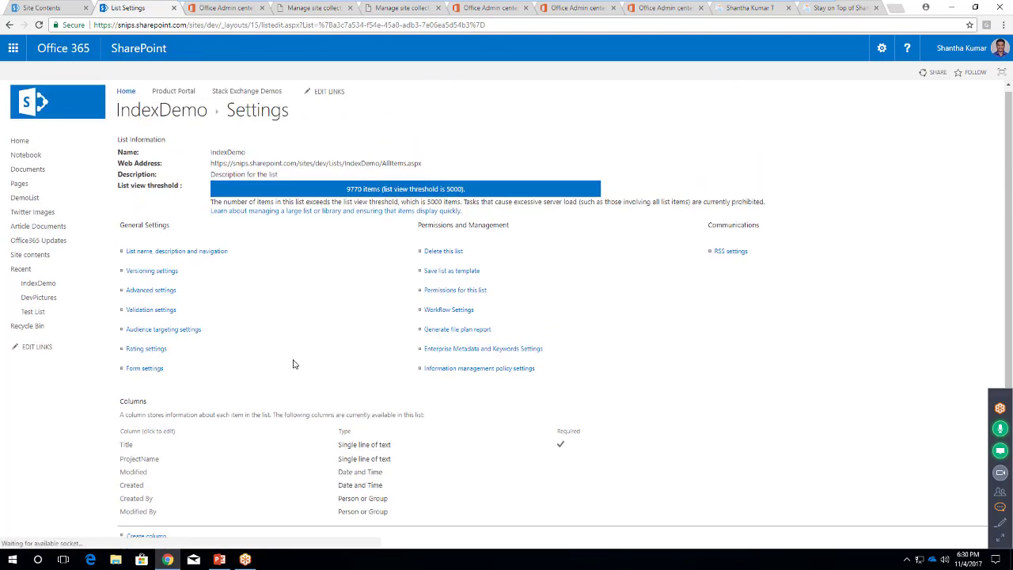
scroll(292, 362, "down", 2)
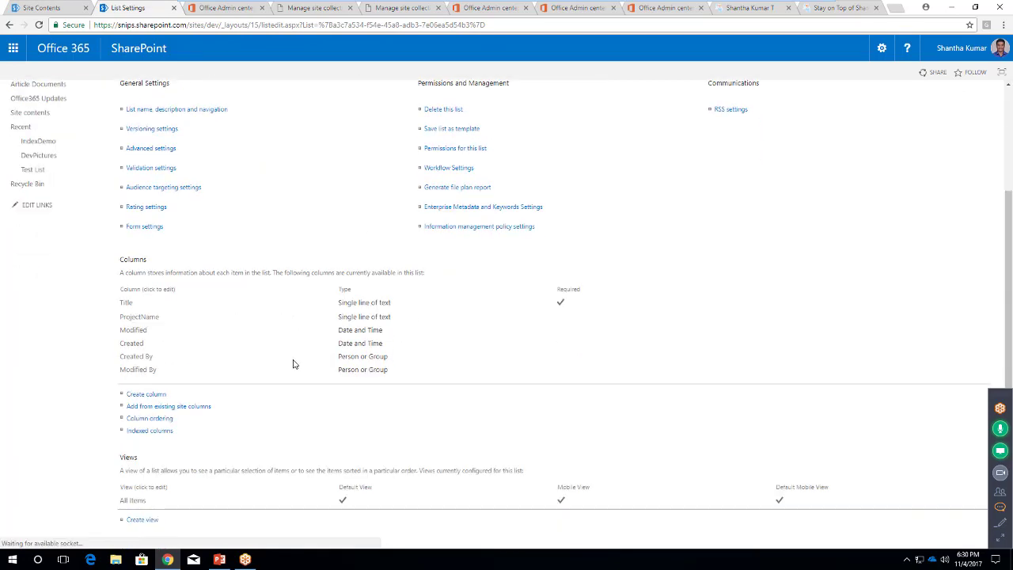
left_click(140, 421)
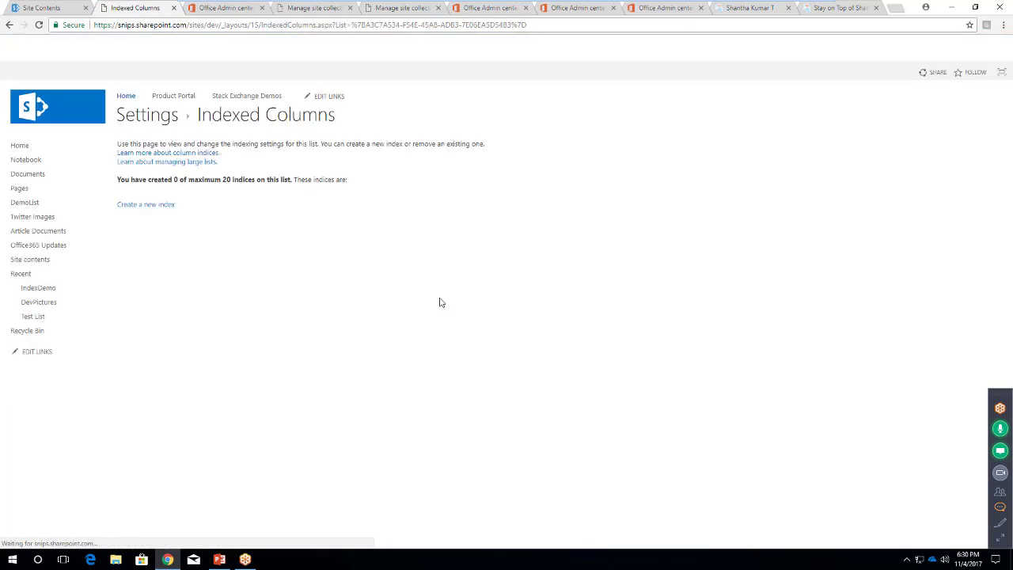
left_click(170, 207)
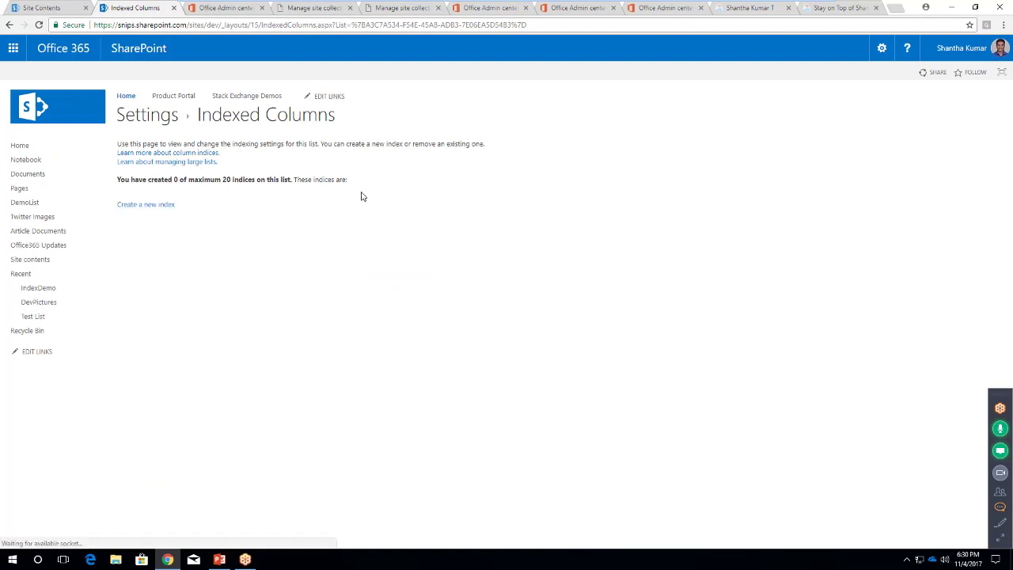
left_click(156, 121)
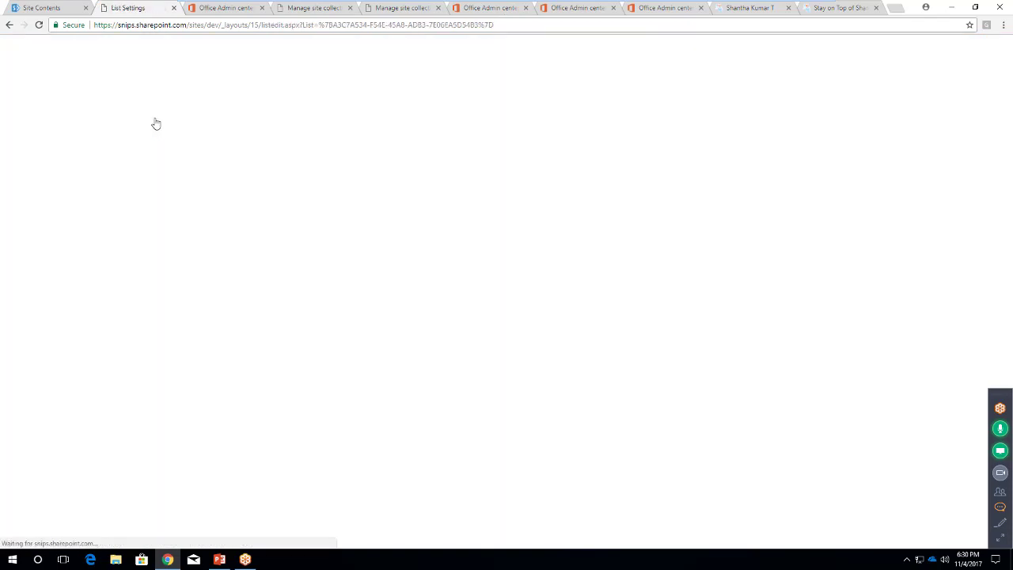
Sort the IndexDemo items by ProjectName from Z to A
left_click(179, 122)
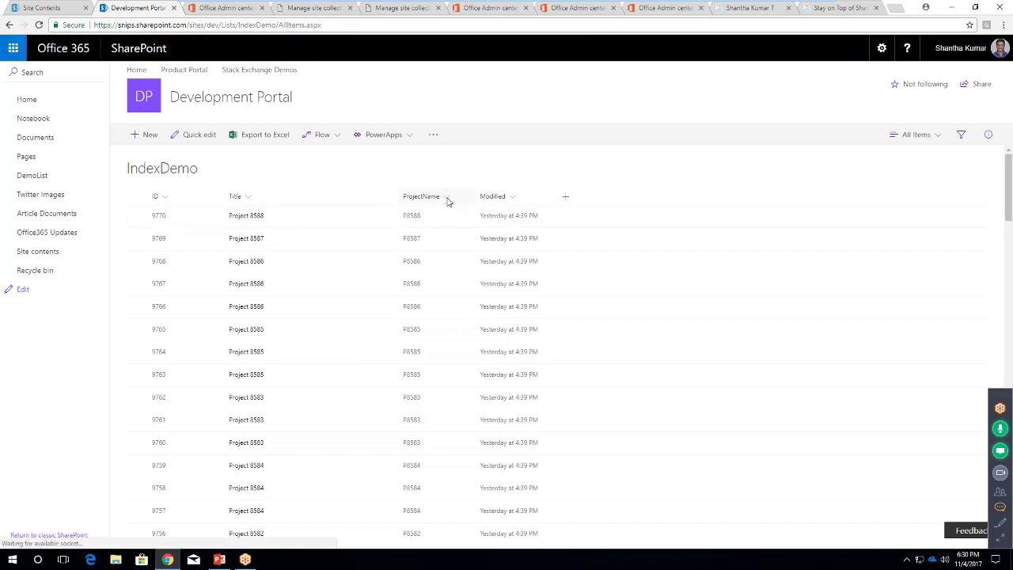
left_click(447, 199)
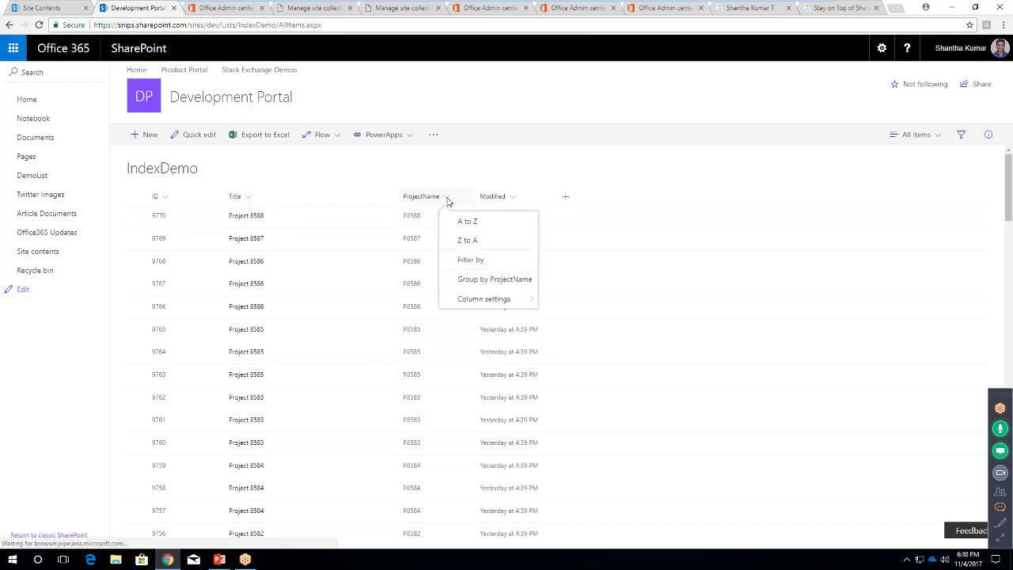
left_click(460, 241)
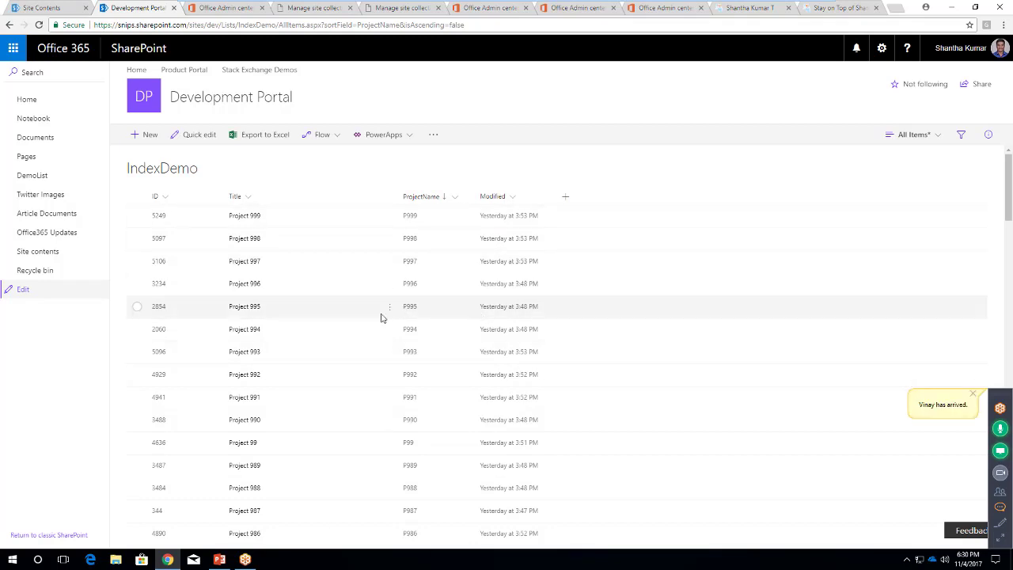
Confirm the automatic ProjectName index (1 of 20), then reopen the IndexDemo items via its web address
left_click(882, 48)
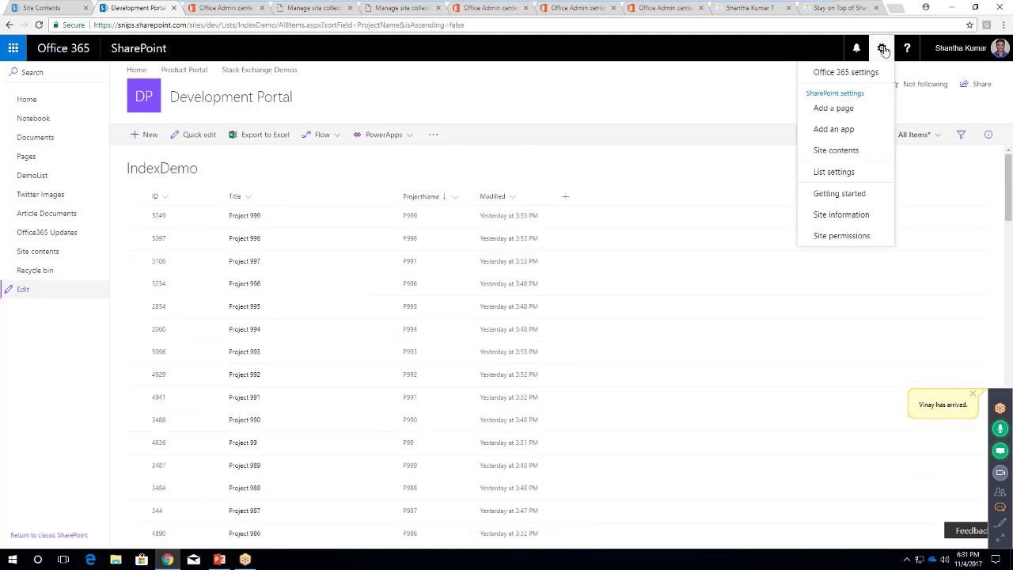
left_click(859, 174)
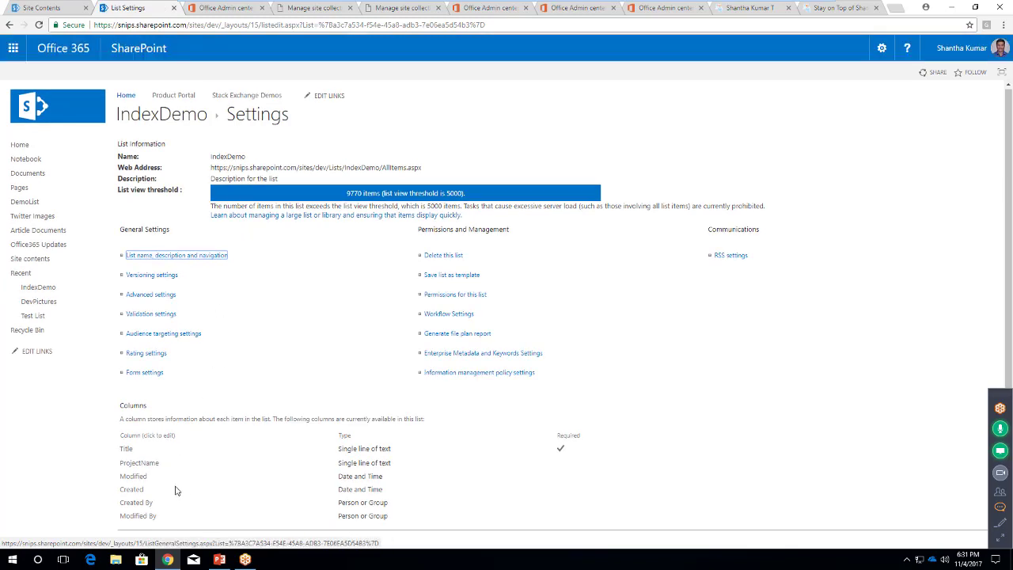
scroll(176, 489, "down", 3)
left_click(161, 406)
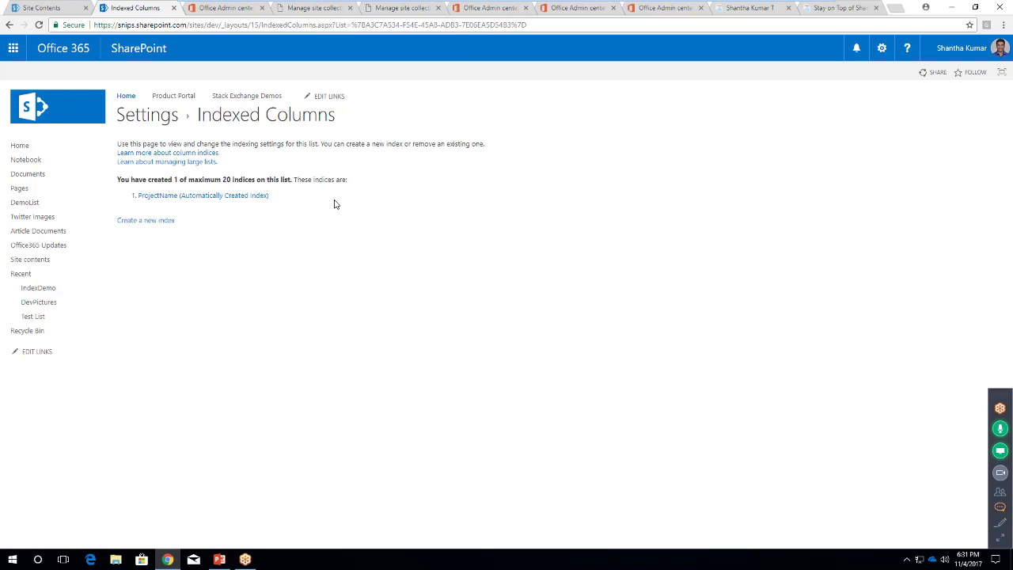
left_click(164, 117)
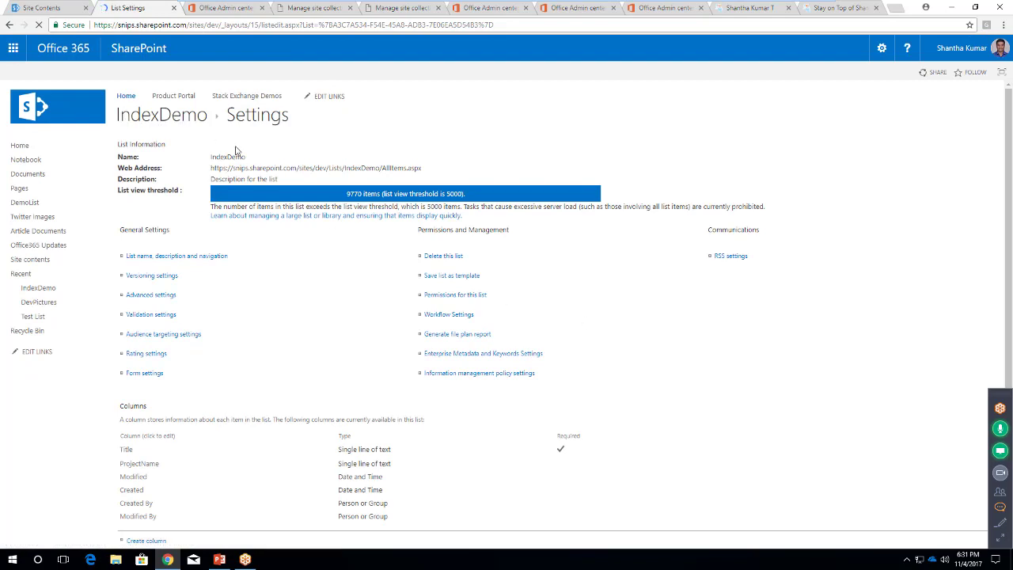
left_click(408, 169)
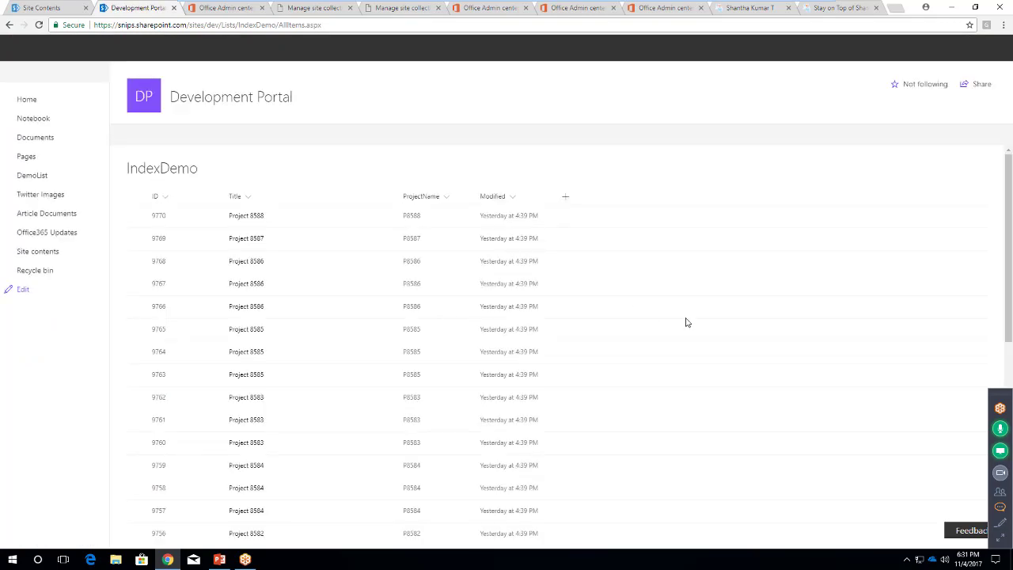
scroll(764, 382, "down", 3)
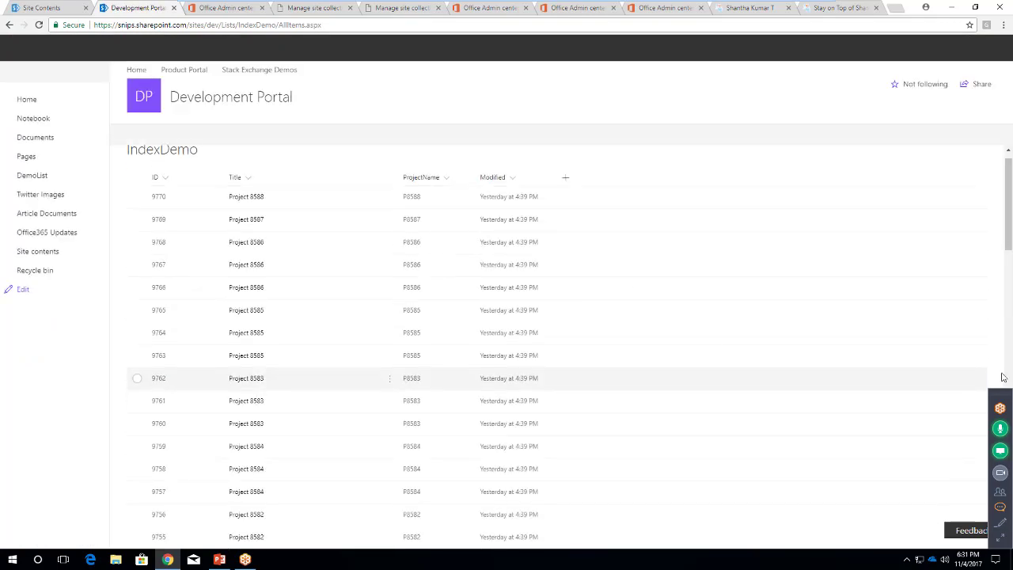
scroll(965, 381, "down", 10)
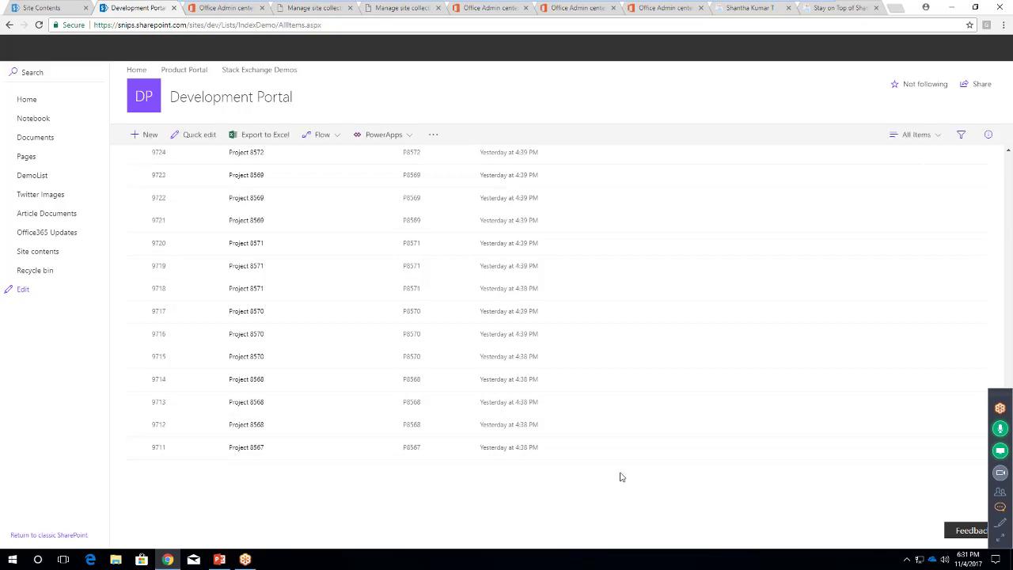
scroll(620, 476, "down", 2)
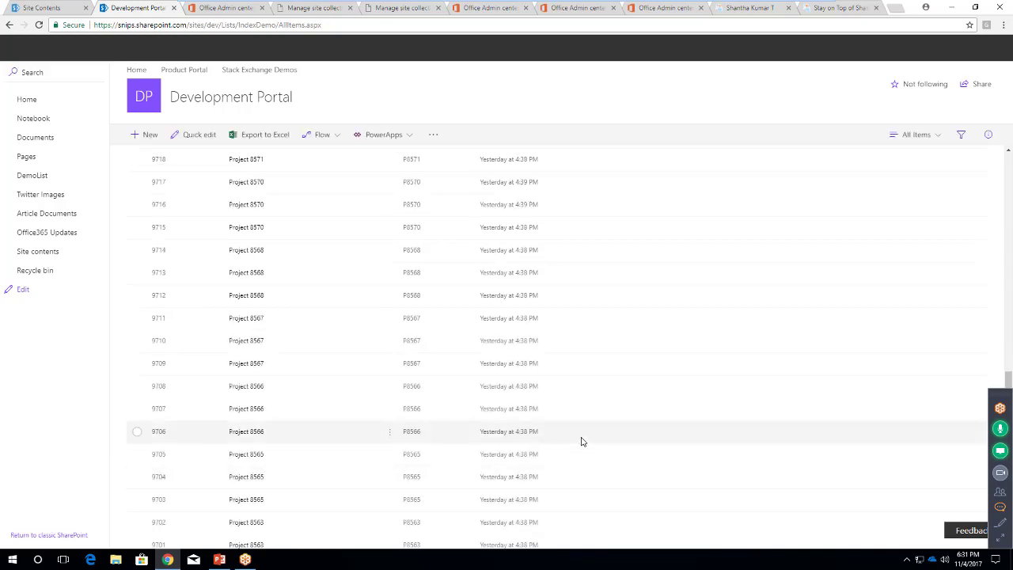
scroll(588, 500, "down", 8)
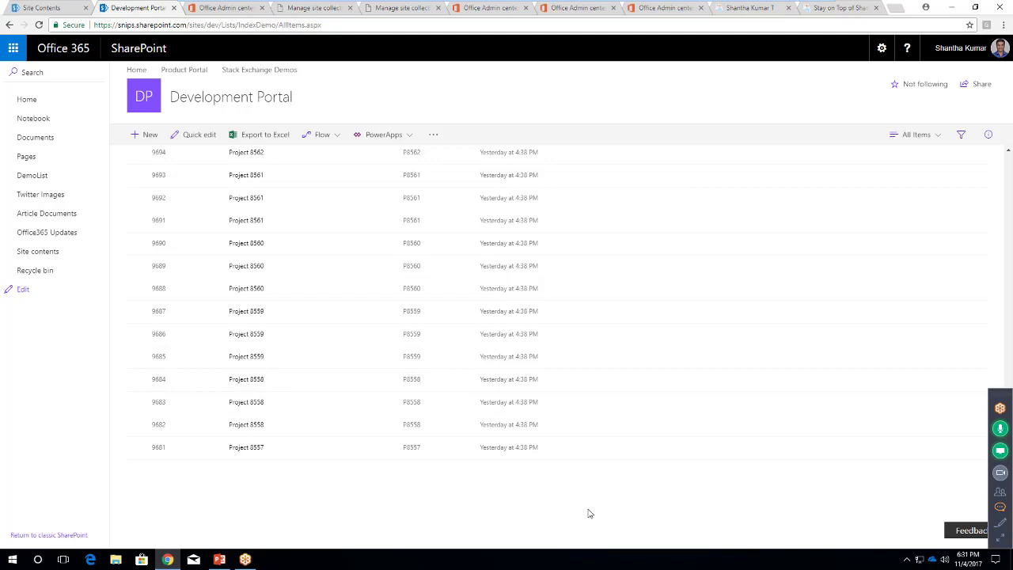
scroll(587, 506, "down", 10)
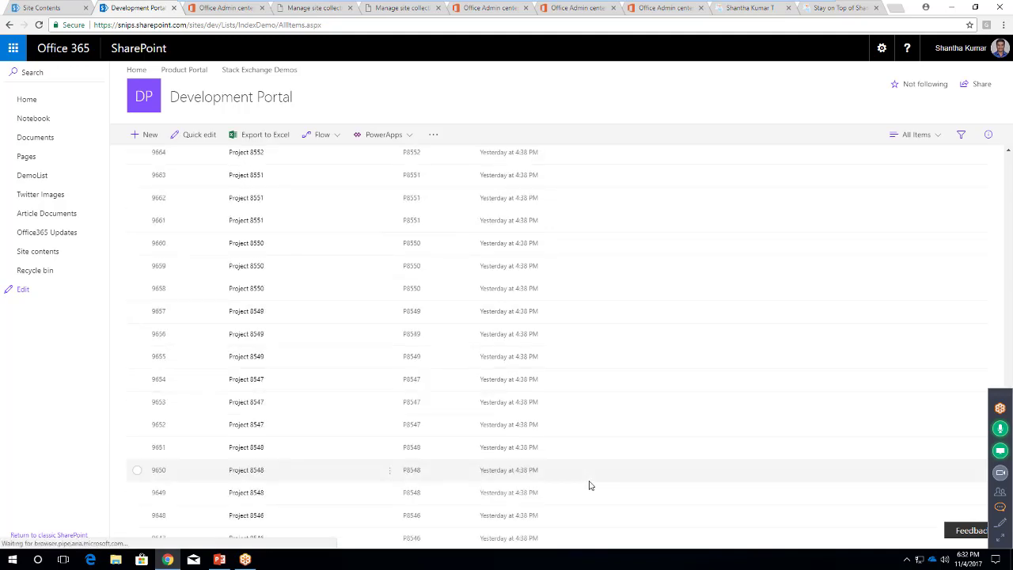
scroll(588, 484, "down", 15)
scroll(589, 485, "down", 3)
scroll(588, 485, "down", 10)
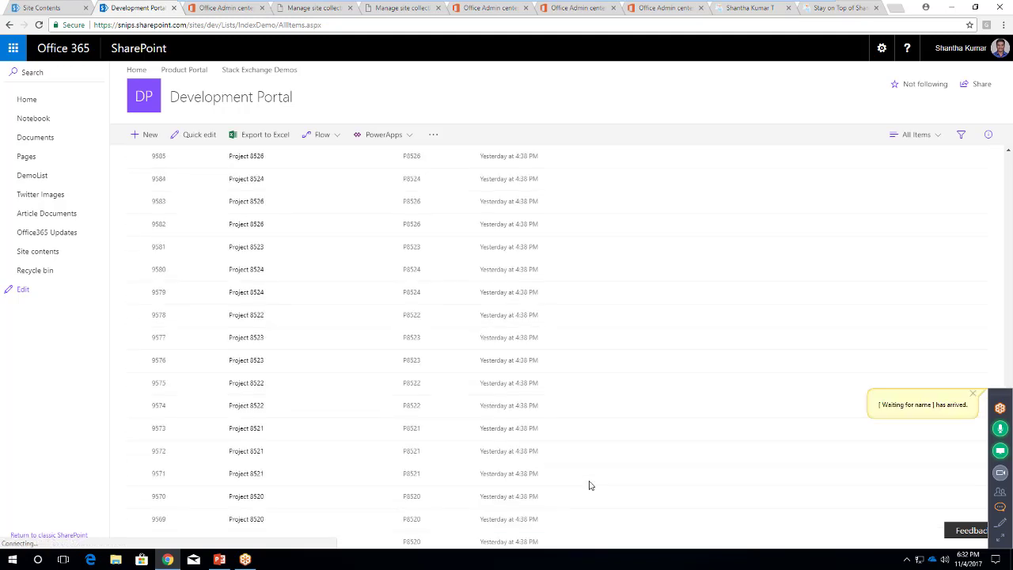
scroll(589, 484, "down", 8)
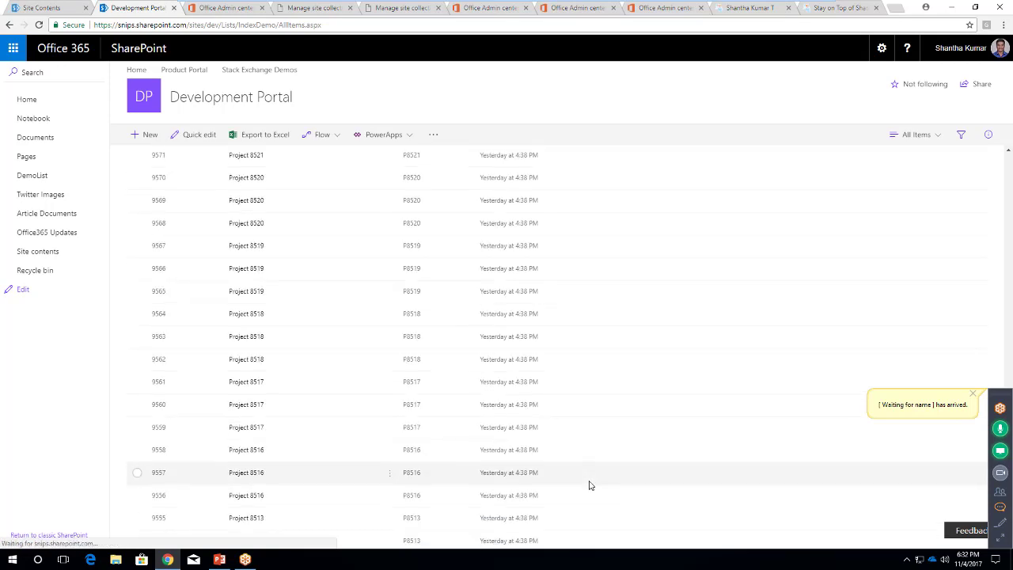
scroll(993, 313, "down", 9)
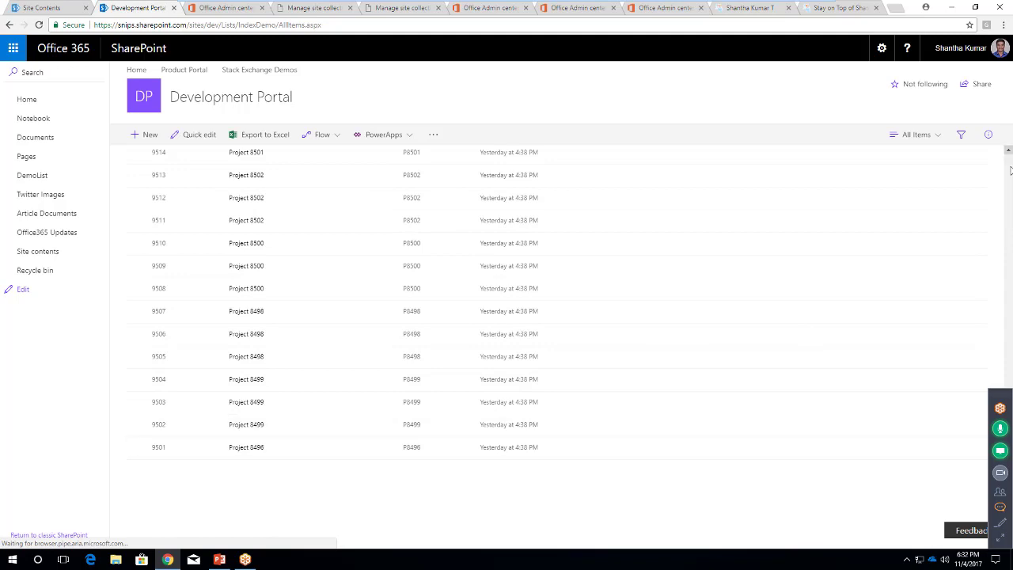
scroll(1010, 169, "up", 10)
left_click_drag(1010, 168, 1010, 353)
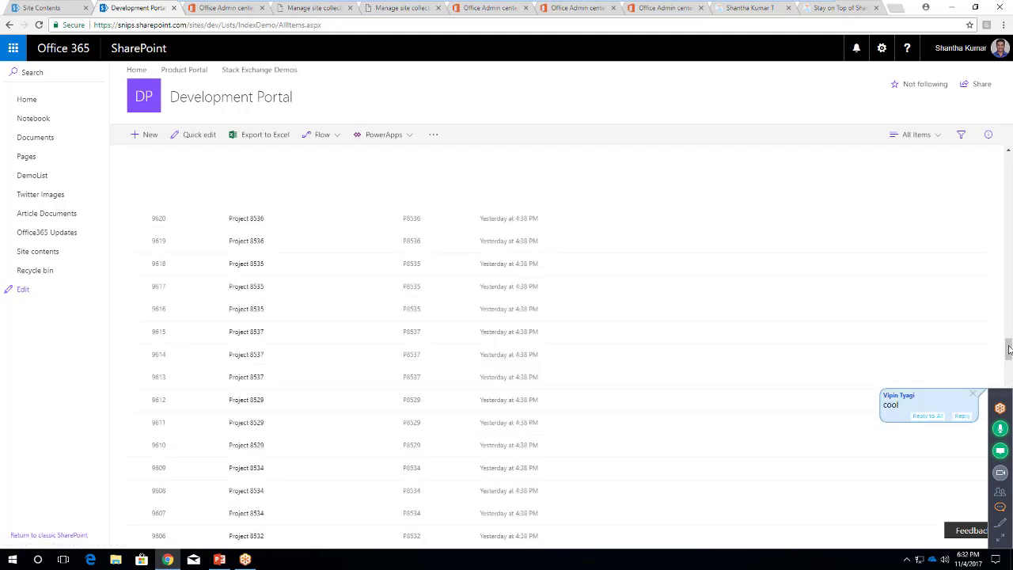
scroll(1011, 221, "up", 1)
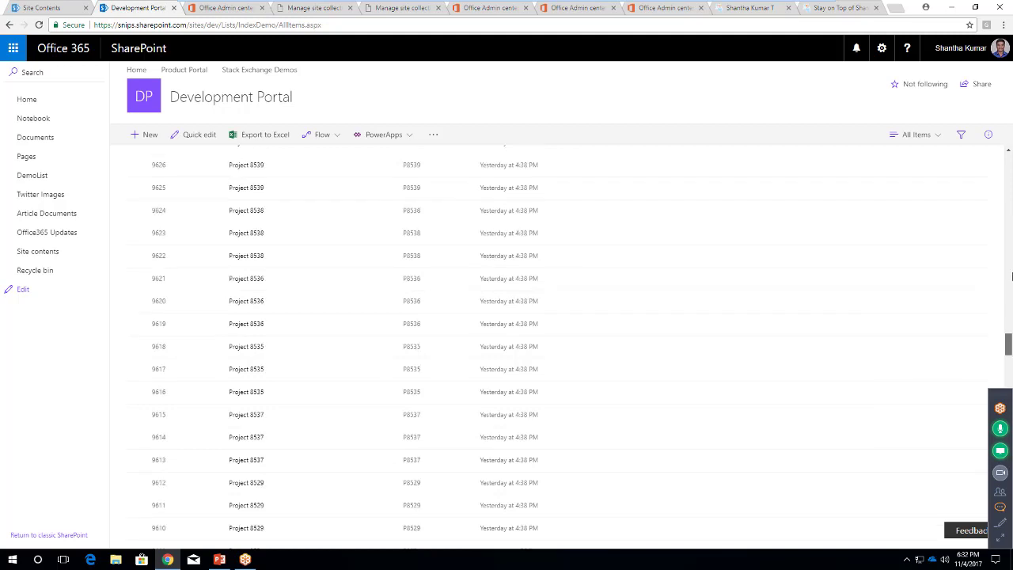
scroll(1009, 166, "up", 15)
scroll(1010, 165, "up", 10)
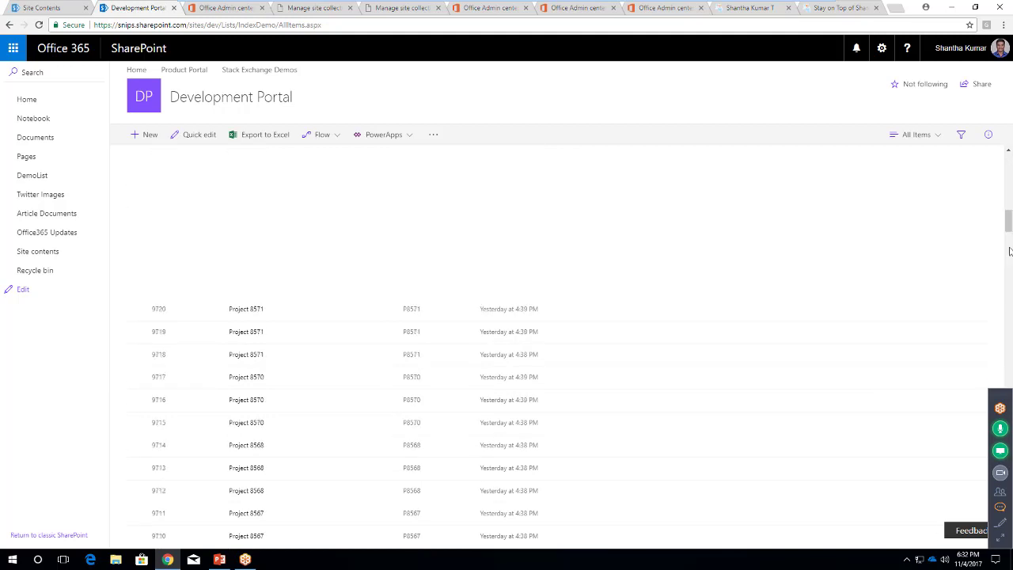
scroll(1011, 160, "down", 5)
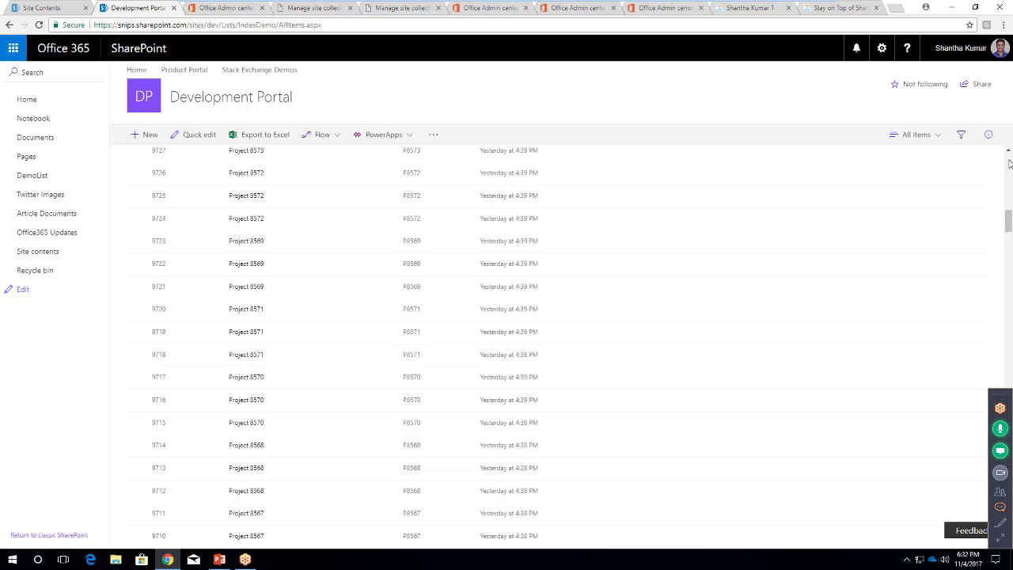
scroll(1008, 163, "up", 5)
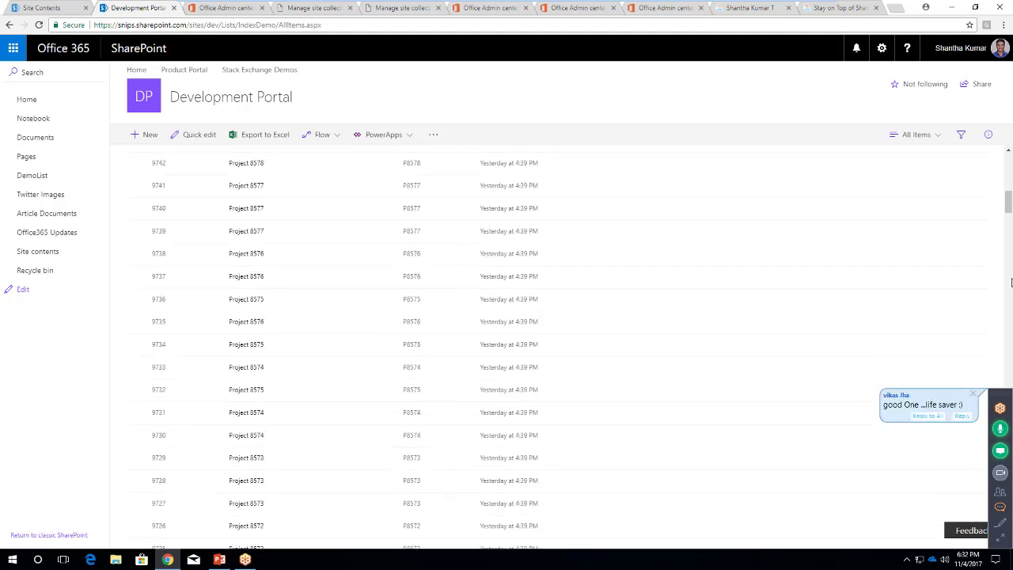
scroll(1009, 203, "up", 5)
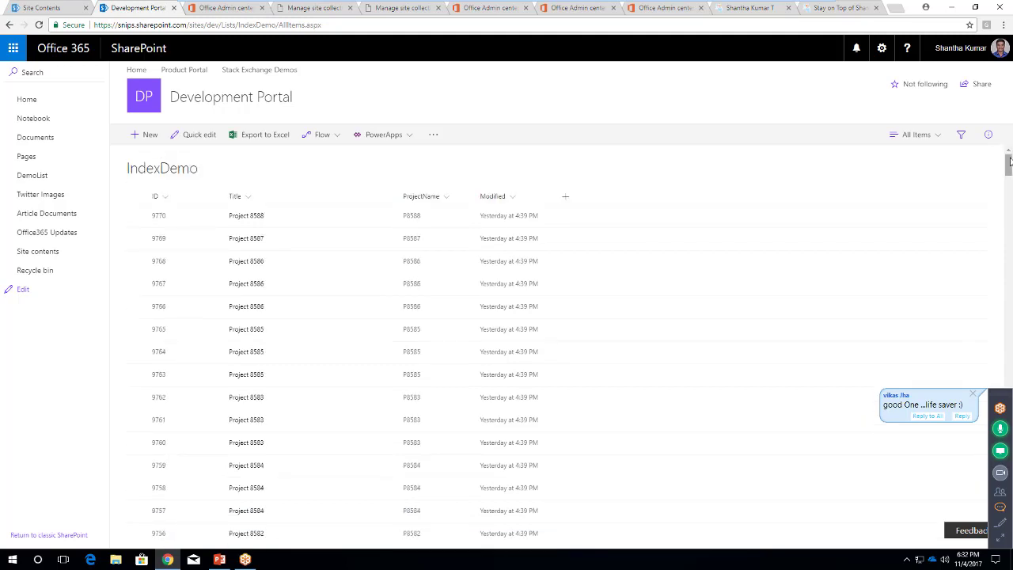
Open the Filter by pane for the ProjectName column
left_click(447, 200)
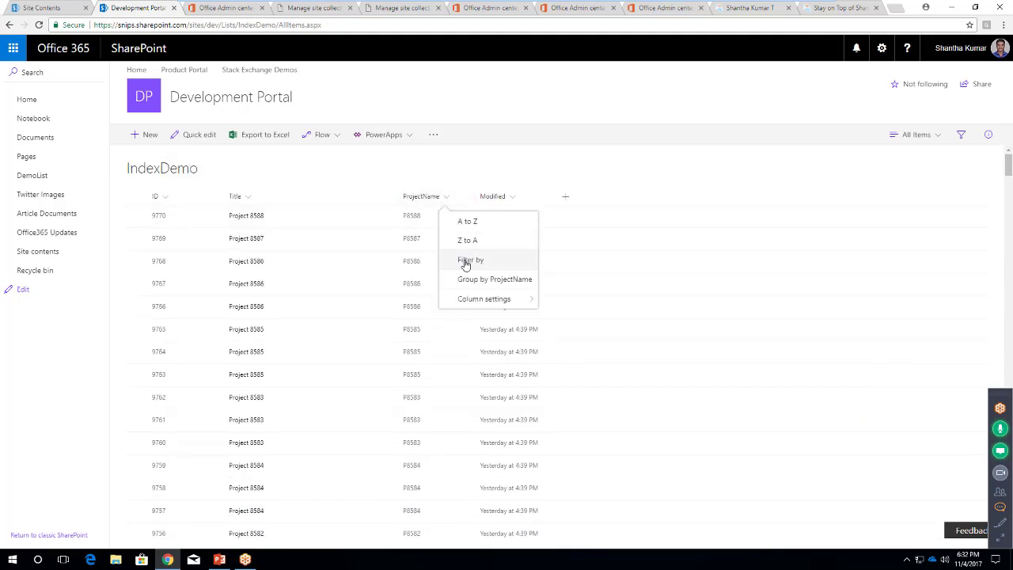
left_click(493, 261)
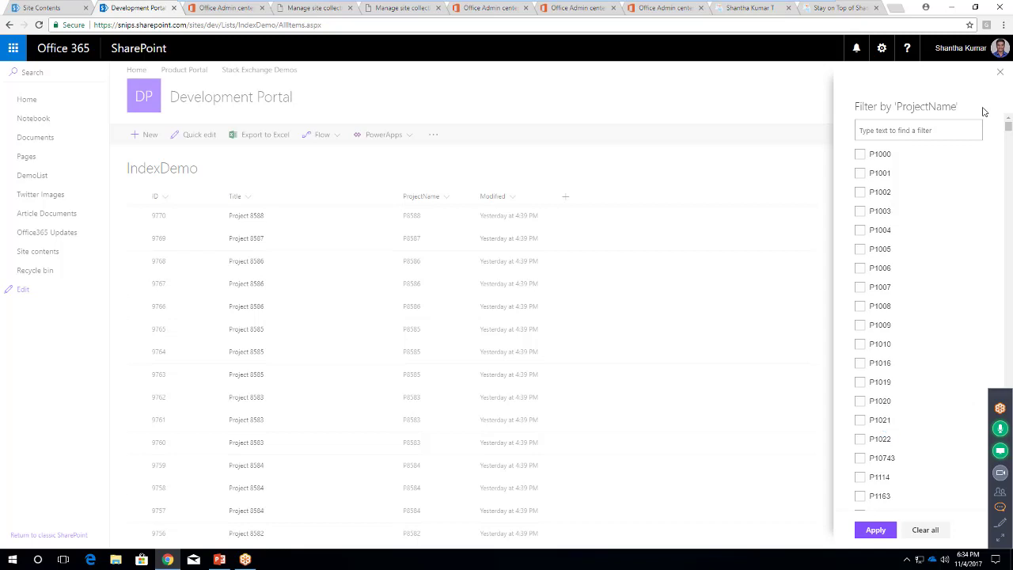
Review the meeting attendees and chat, then close the meeting chat window
left_click(1000, 492)
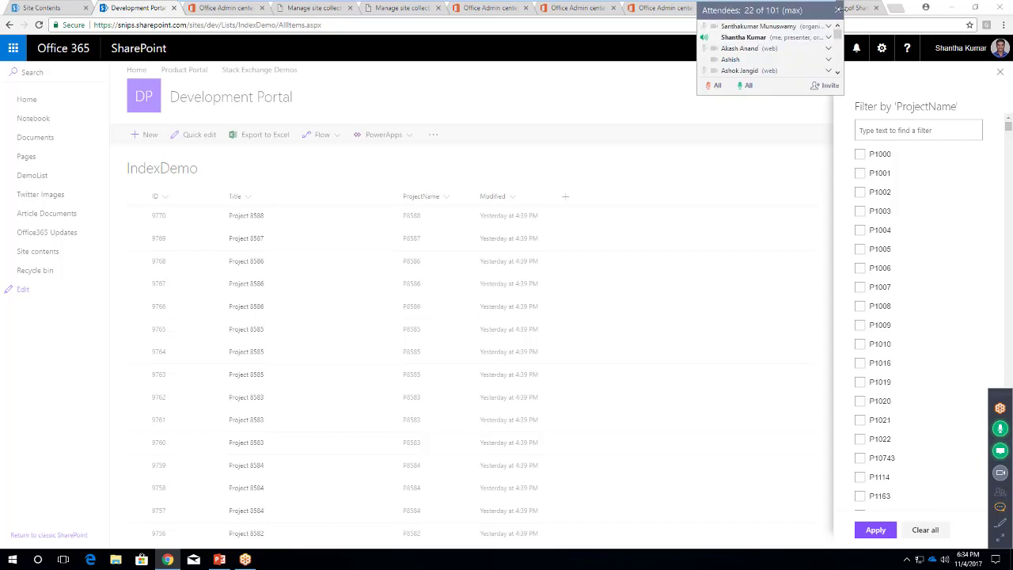
left_click(1002, 495)
left_click(1001, 507)
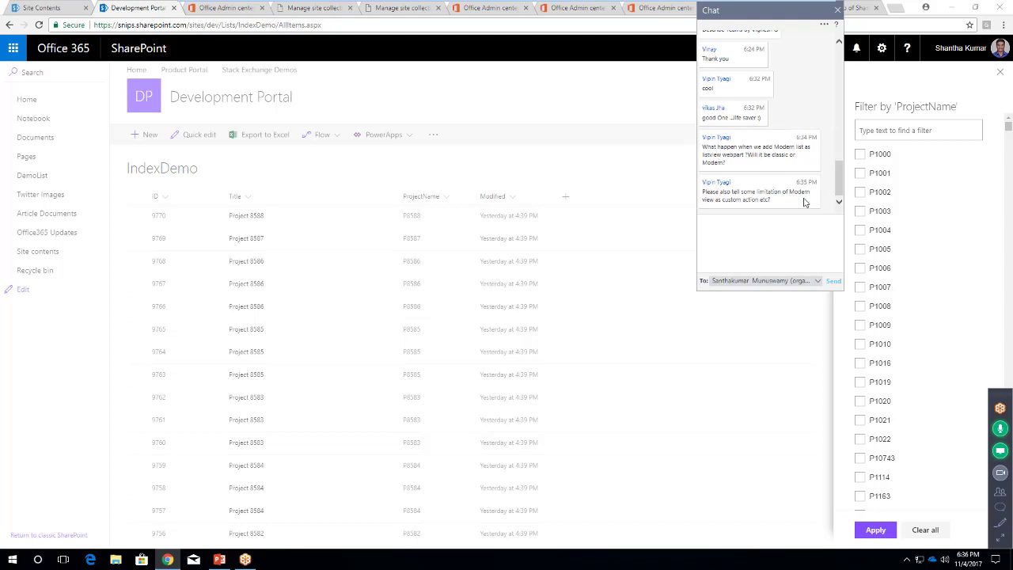
left_click(837, 10)
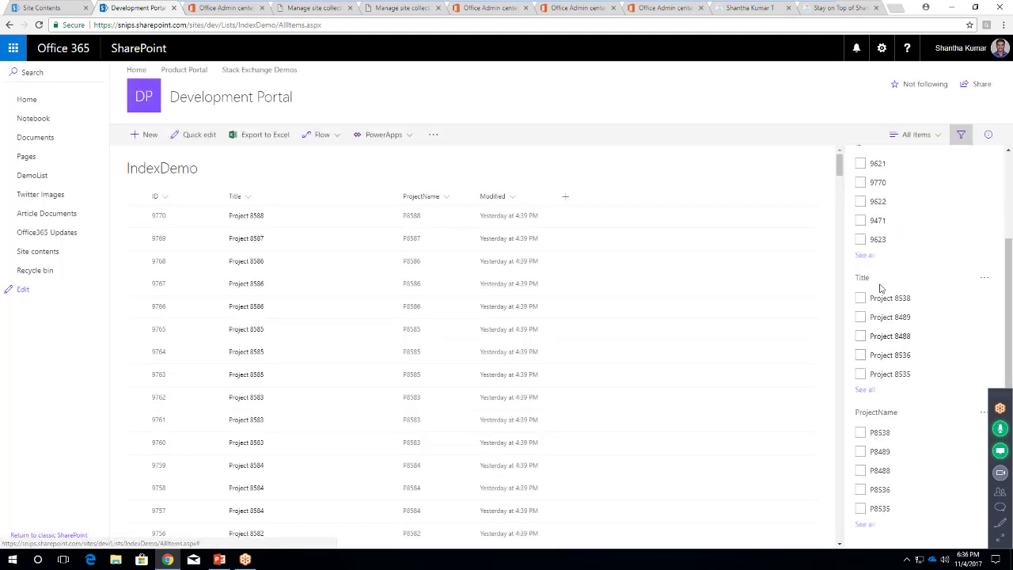
Filter the IndexDemo list to IDs 9621 and 9770
scroll(892, 238, "down", 3)
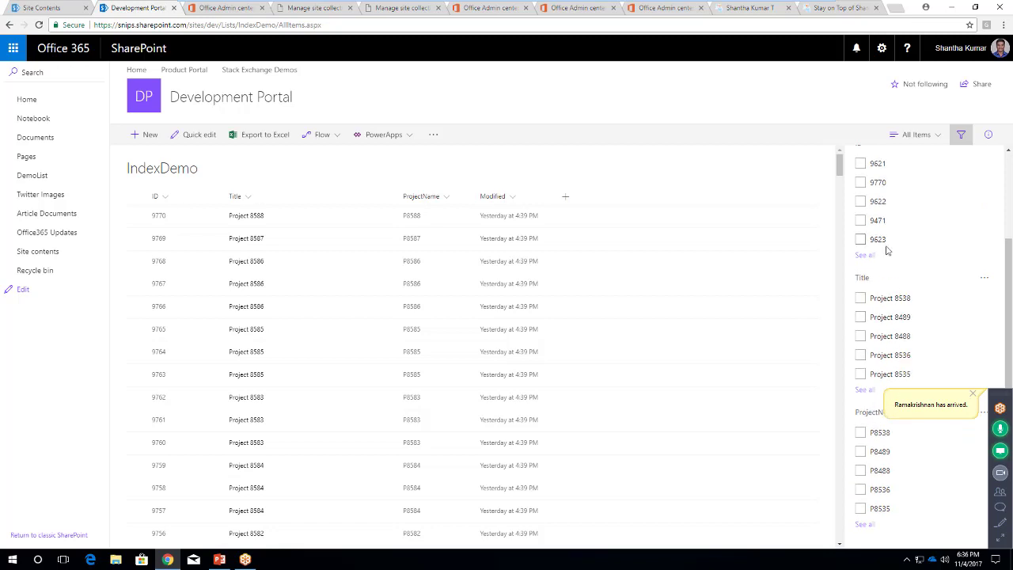
scroll(882, 245, "up", 3)
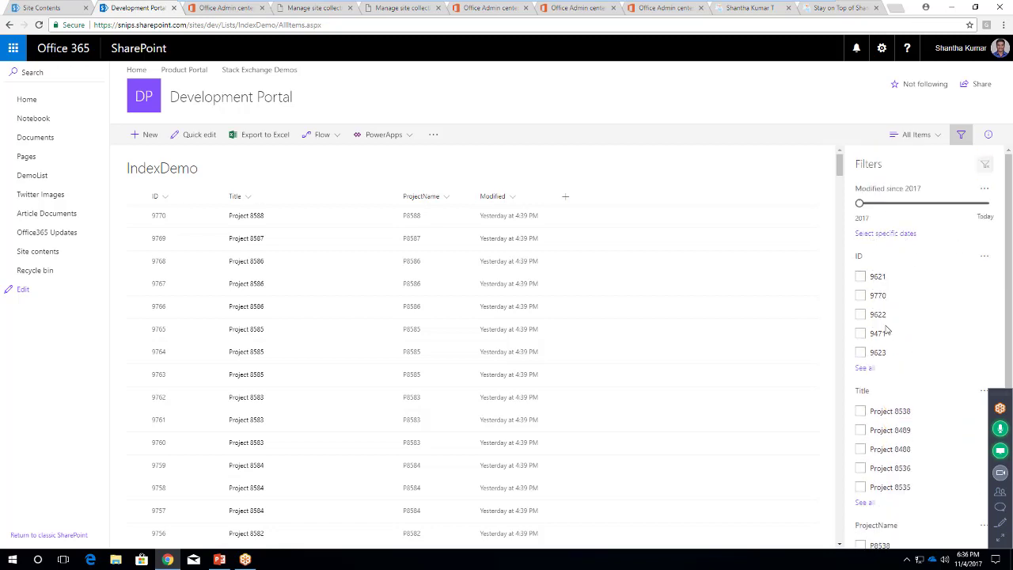
scroll(856, 304, "down", 1)
left_click(860, 223)
left_click(860, 243)
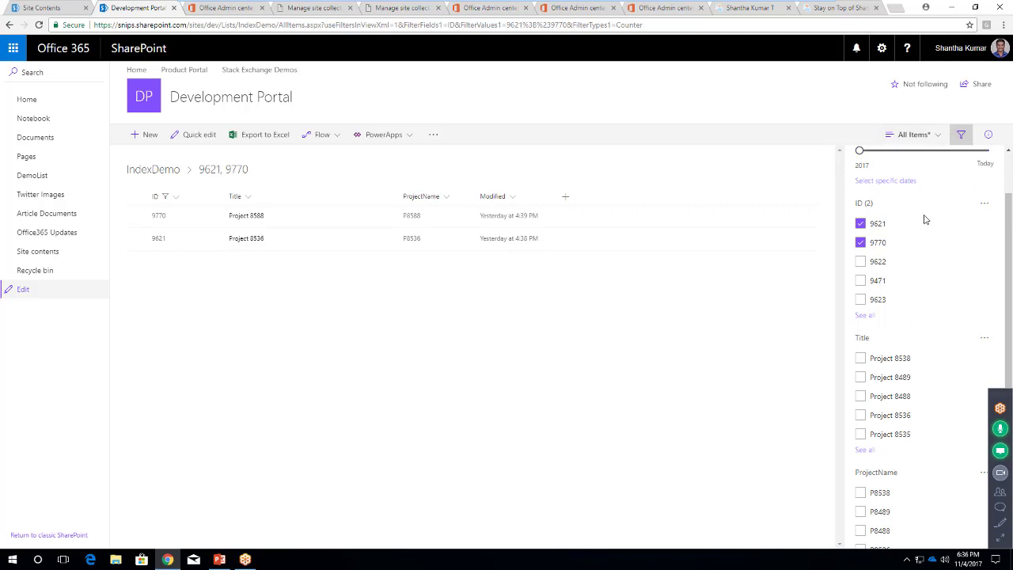
Open the All Items* view menu with Save view as and Edit current view
scroll(910, 443, "down", 1)
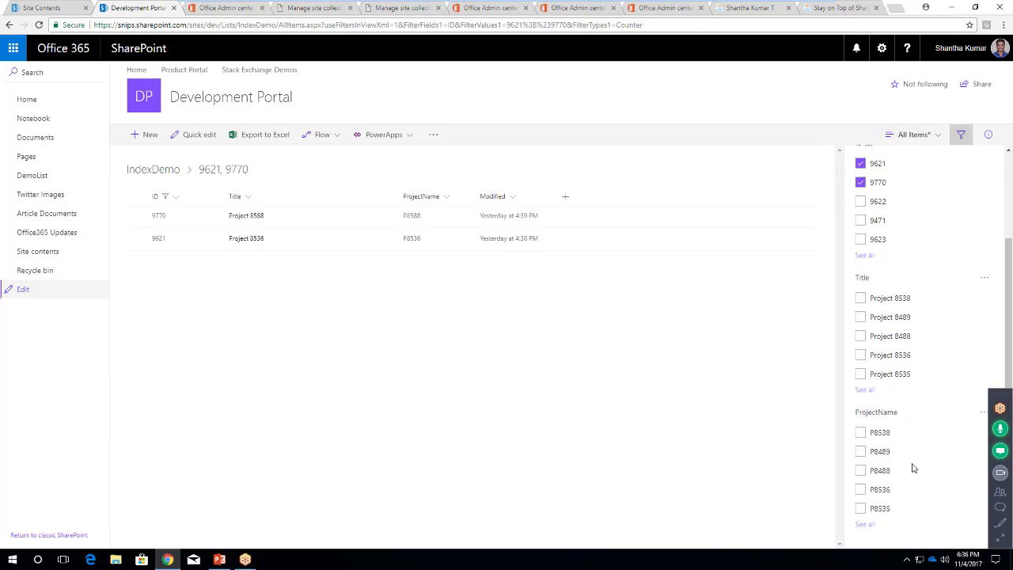
scroll(911, 468, "up", 2)
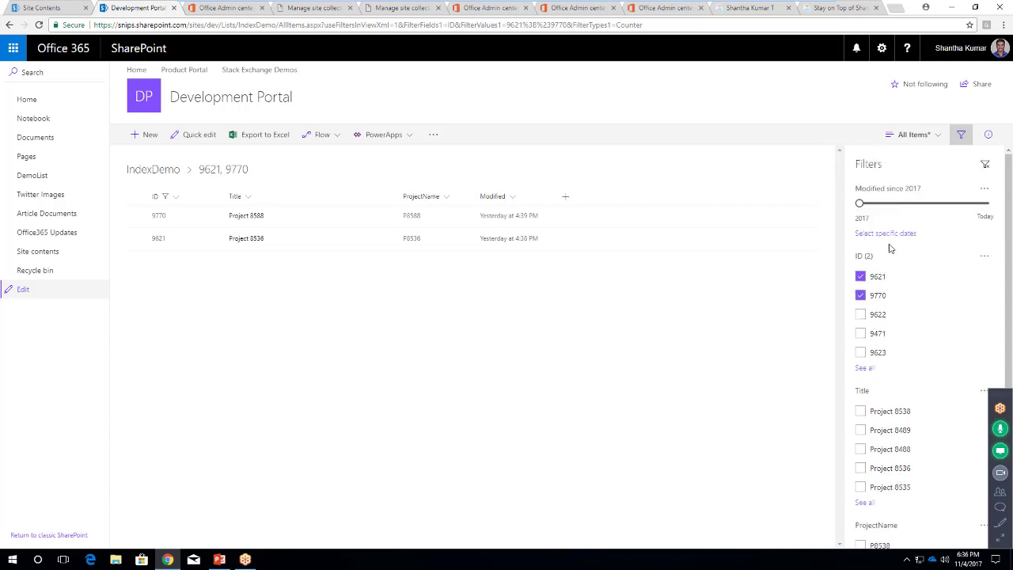
scroll(895, 420, "down", 2)
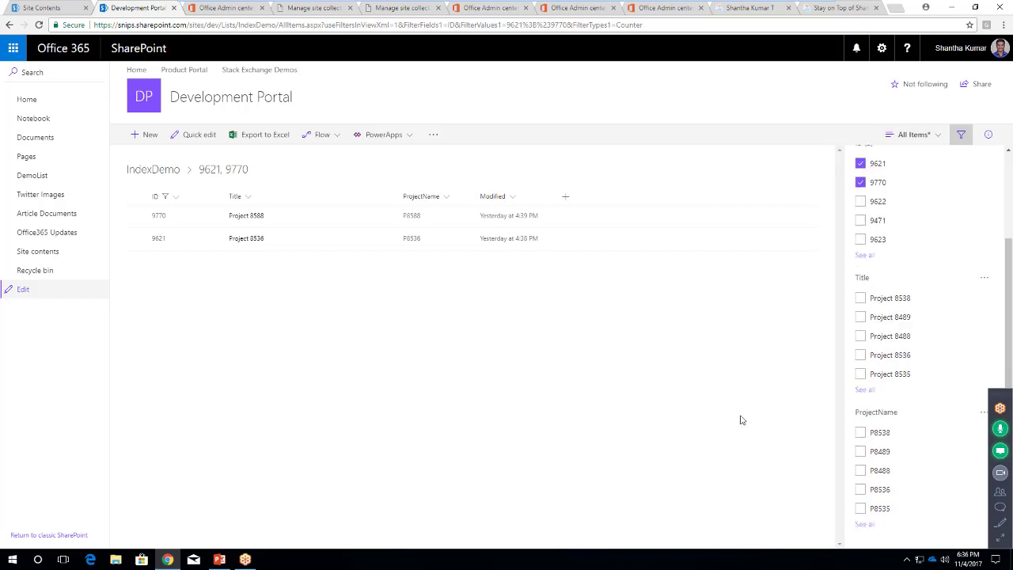
scroll(877, 235, "up", 2)
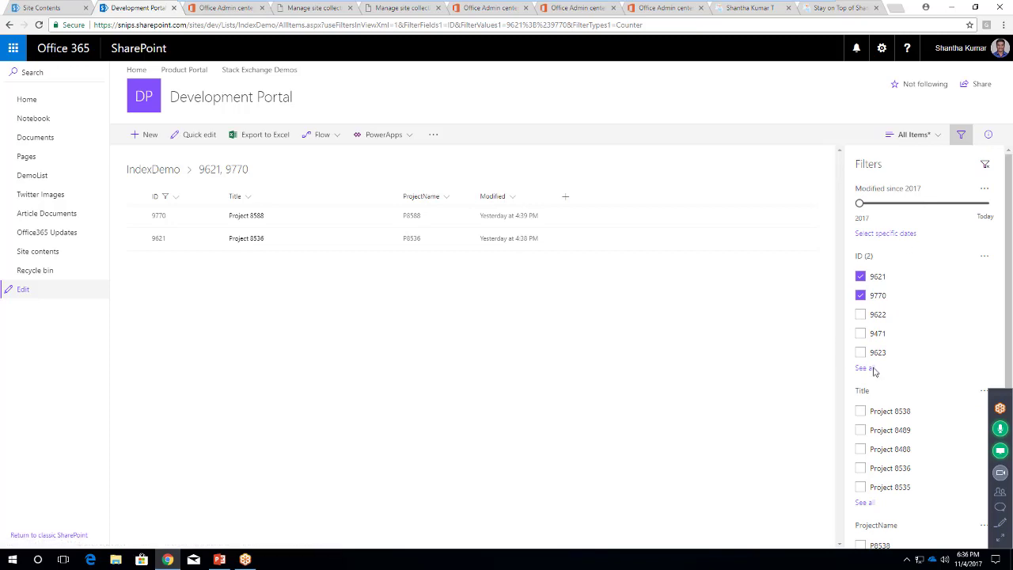
scroll(862, 367, "down", 2)
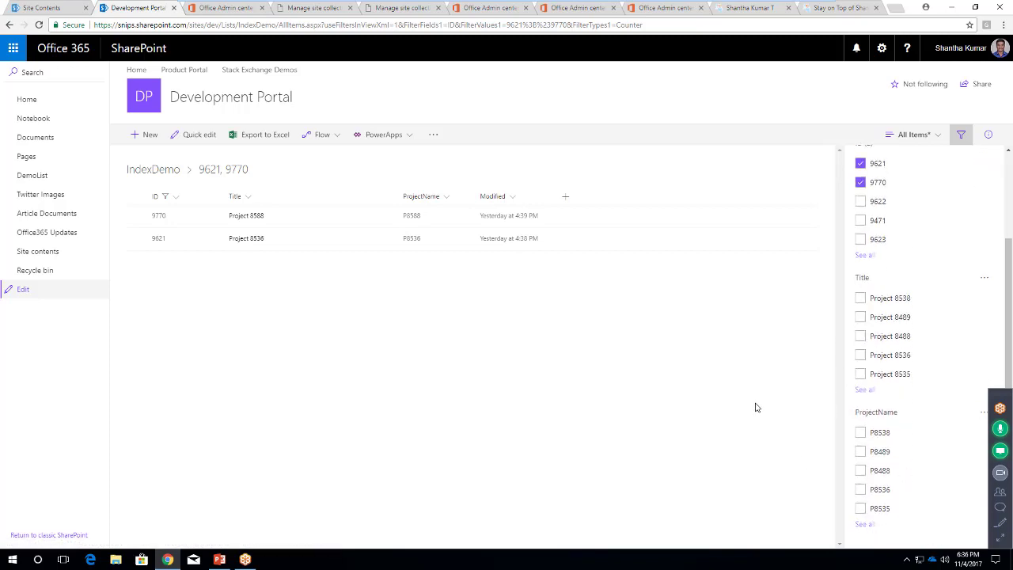
left_click(934, 138)
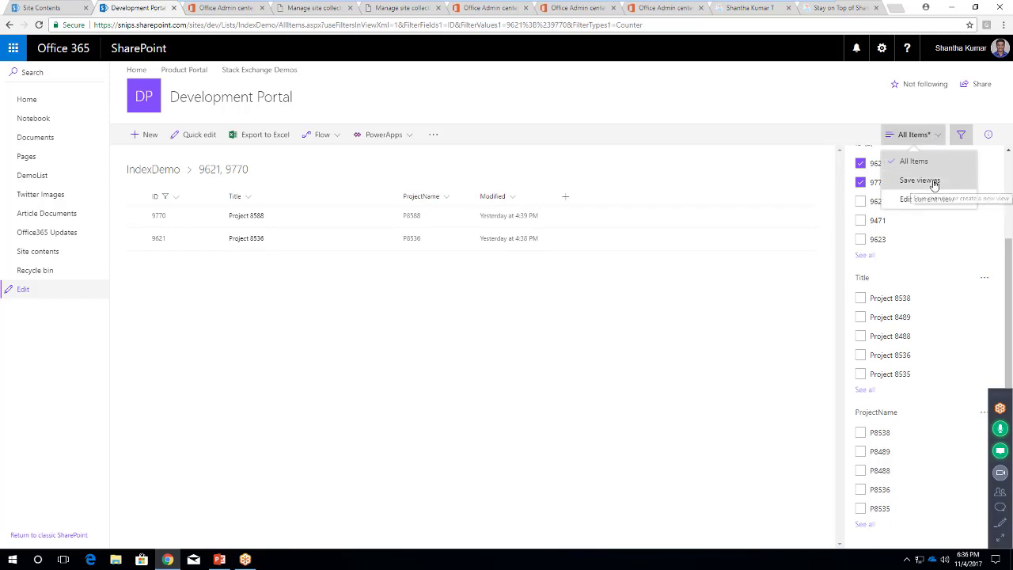
Save the filtered view under the name All Items
left_click(932, 181)
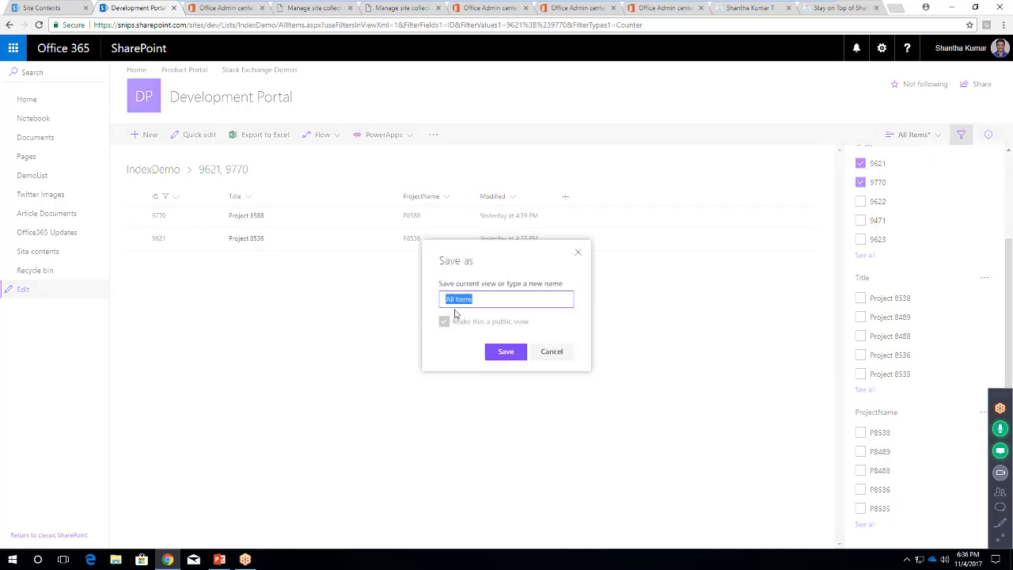
left_click(503, 354)
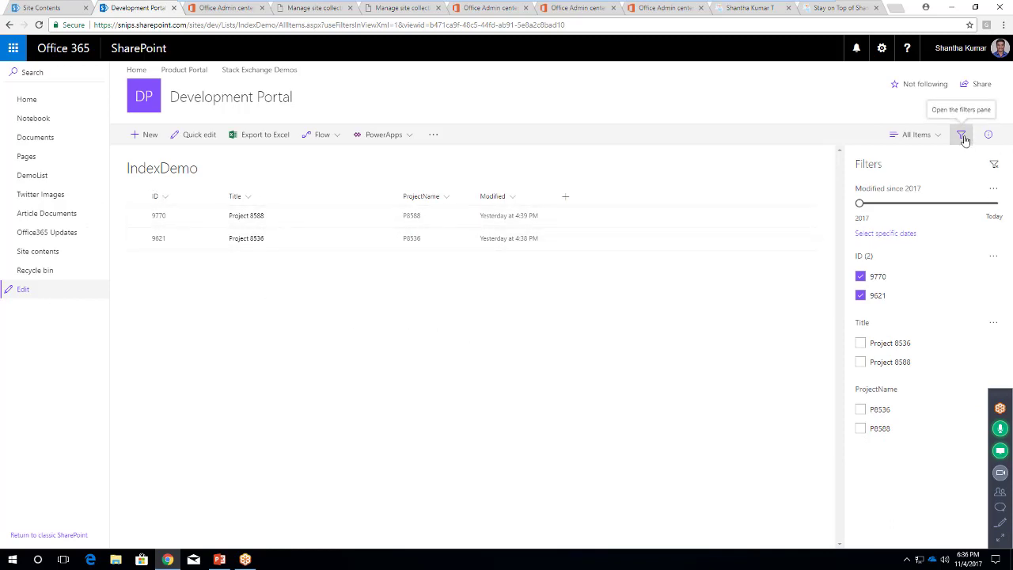
left_click(1000, 495)
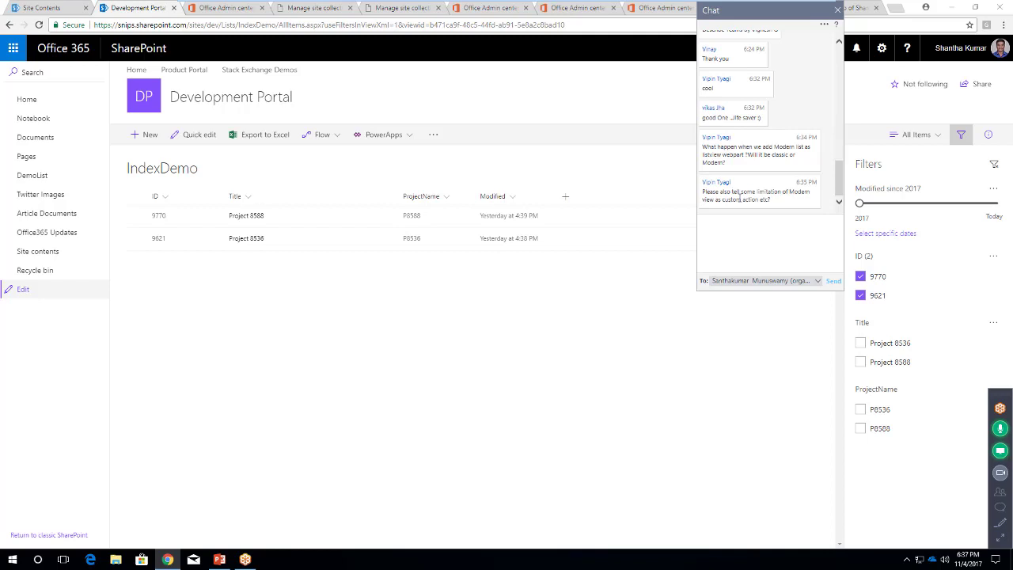
left_click(837, 10)
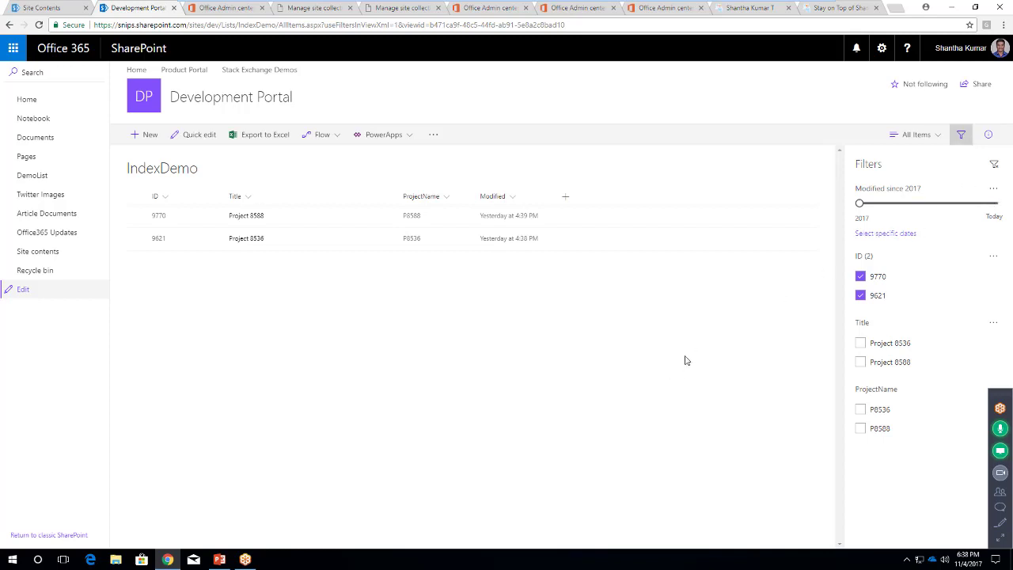
Add a single line of text column named 'Single Column' to IndexDemo
left_click(565, 199)
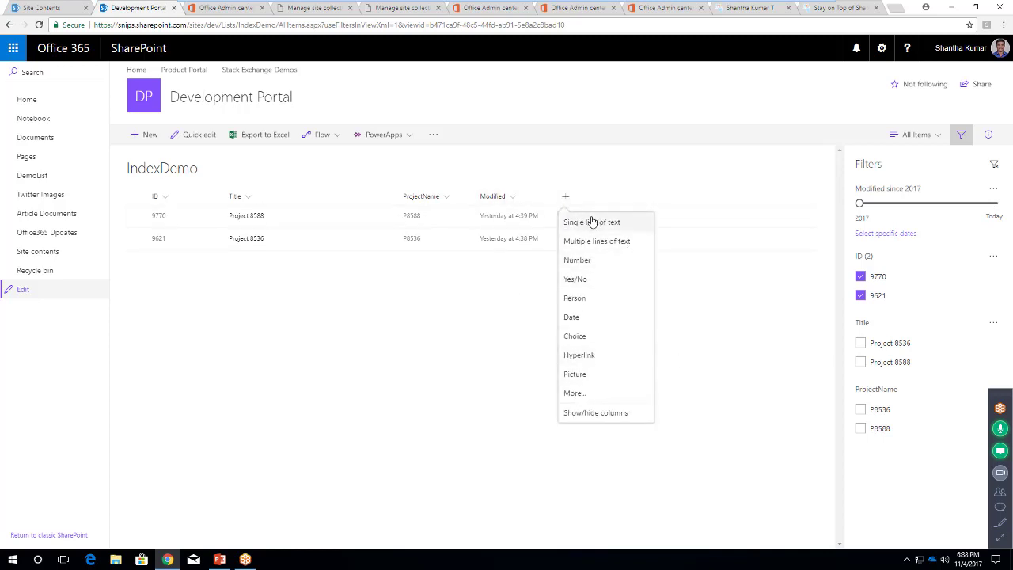
left_click(591, 226)
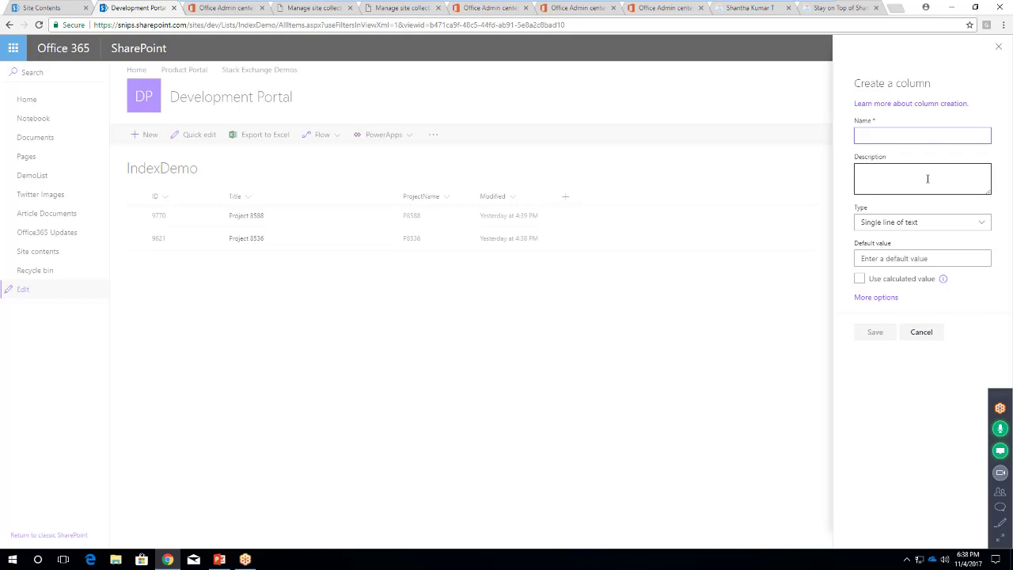
type("Single Column")
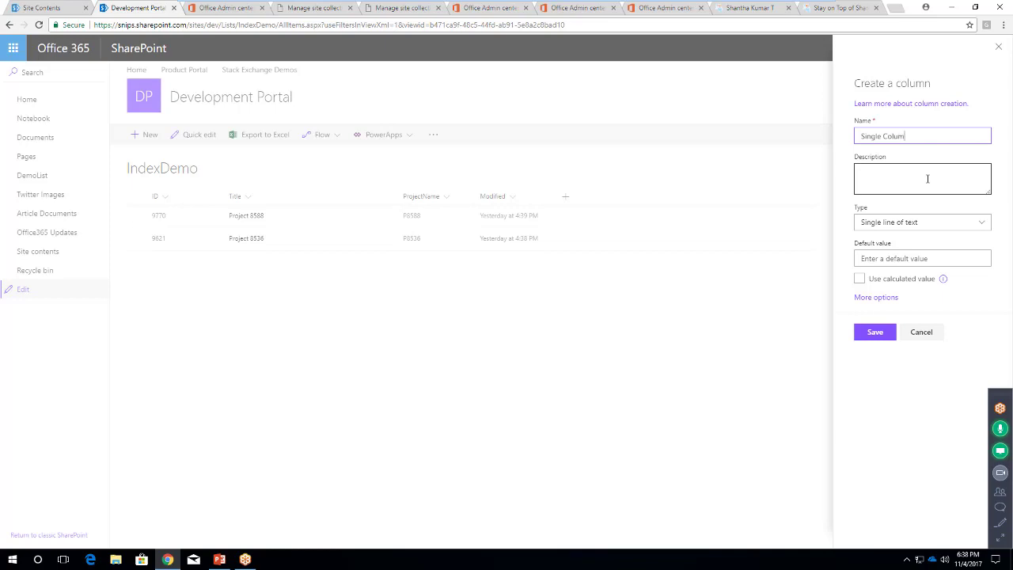
left_click(873, 336)
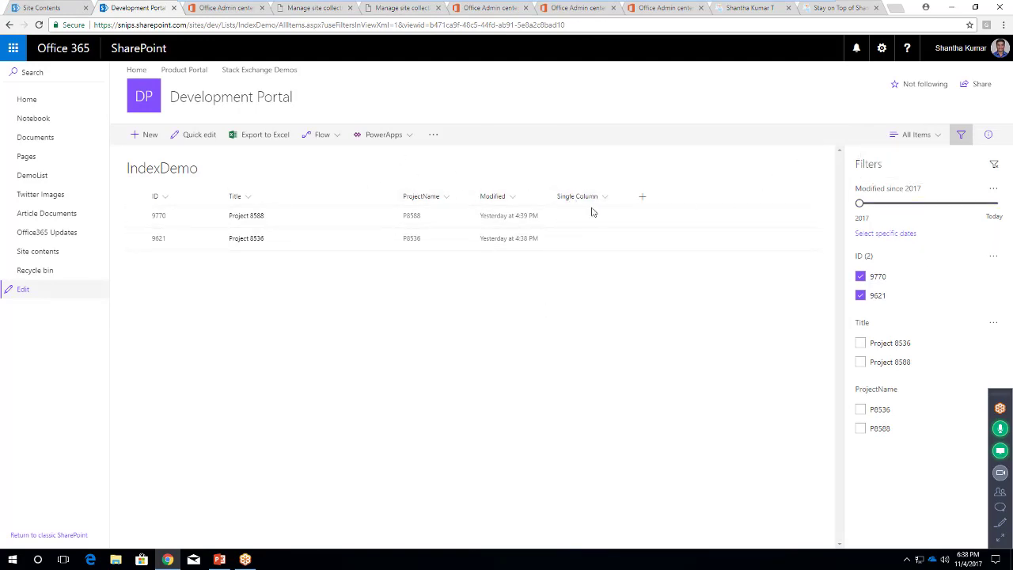
Open the Edit column panel for IndexDemo's Single Column via Column settings > Edit
left_click(606, 199)
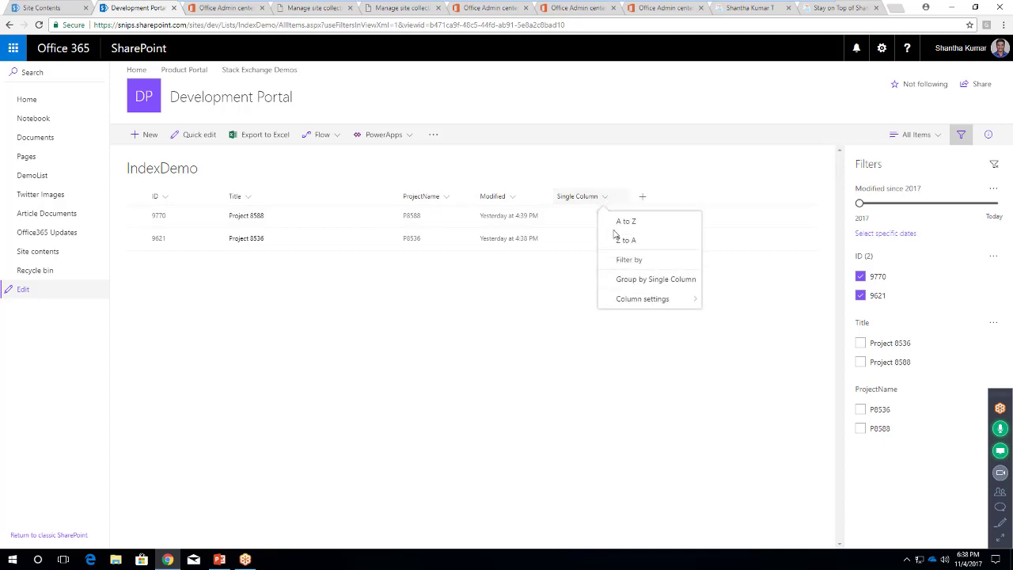
left_click(659, 300)
left_click(712, 301)
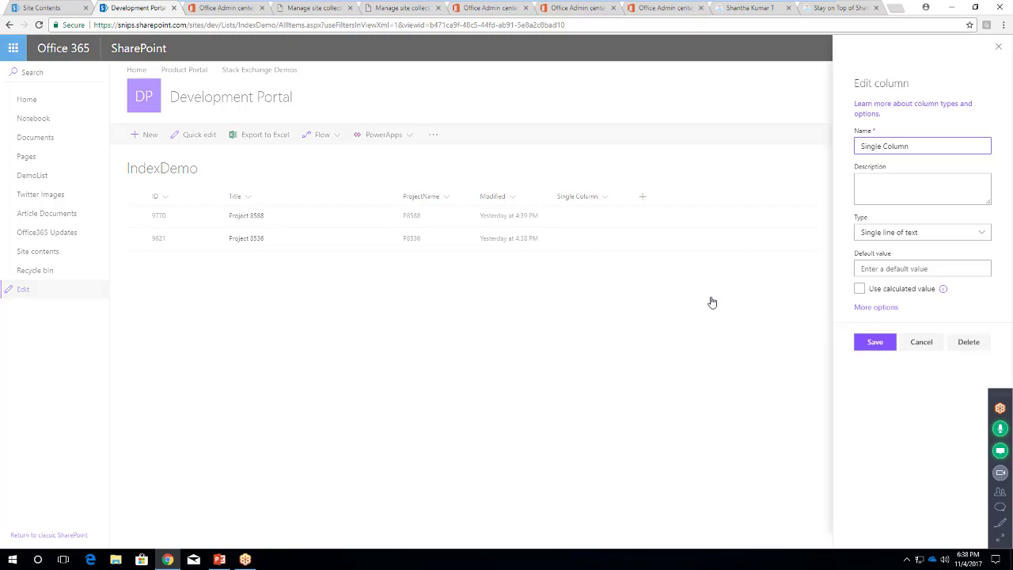
Set 'Require that this column contains information' to Yes for Single Column and save
left_click(873, 307)
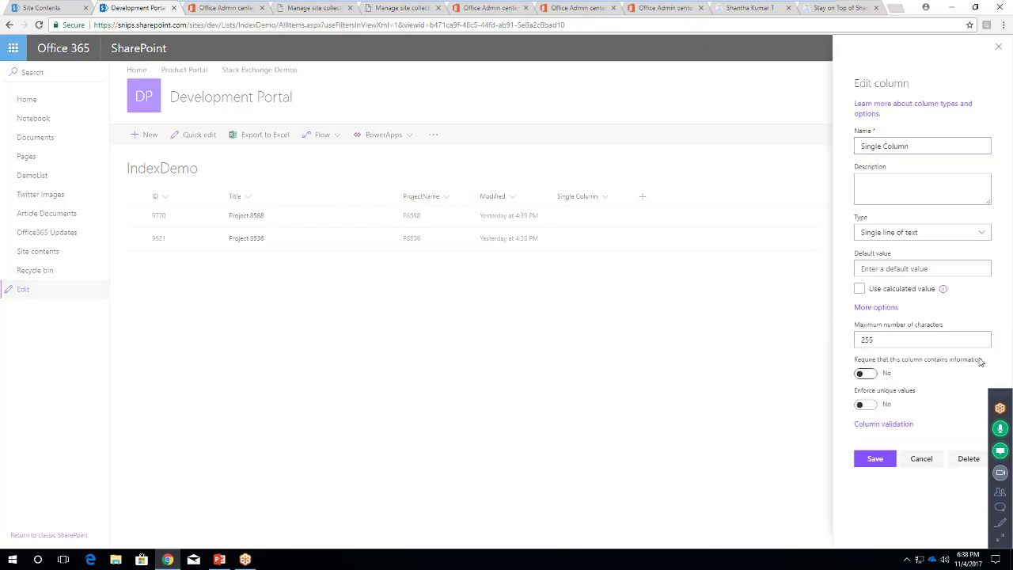
left_click(884, 376)
left_click(875, 460)
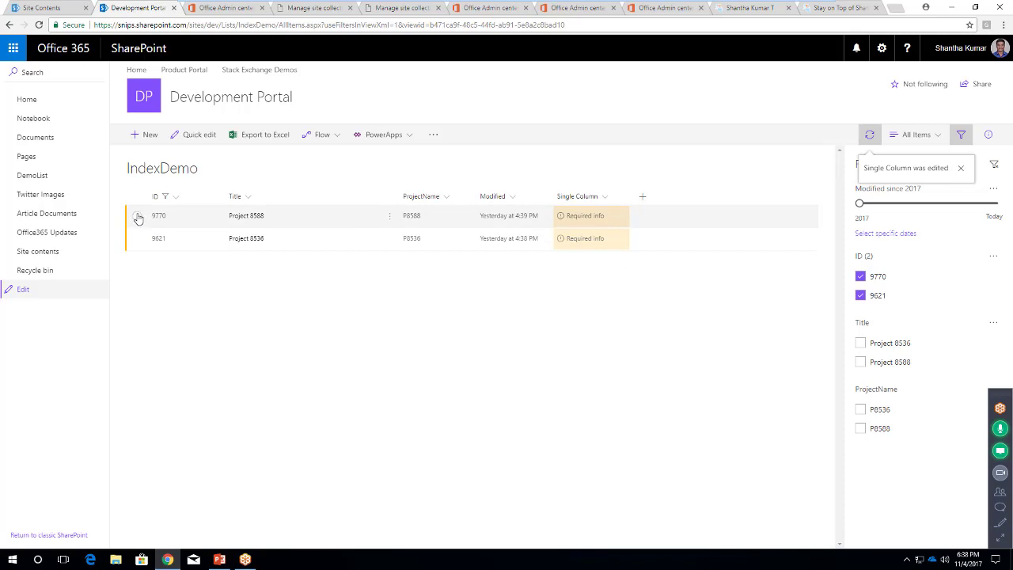
Enter 'Test 1' as the Single Column value for item 9770 (Project 8588) in its details pane
left_click(600, 220)
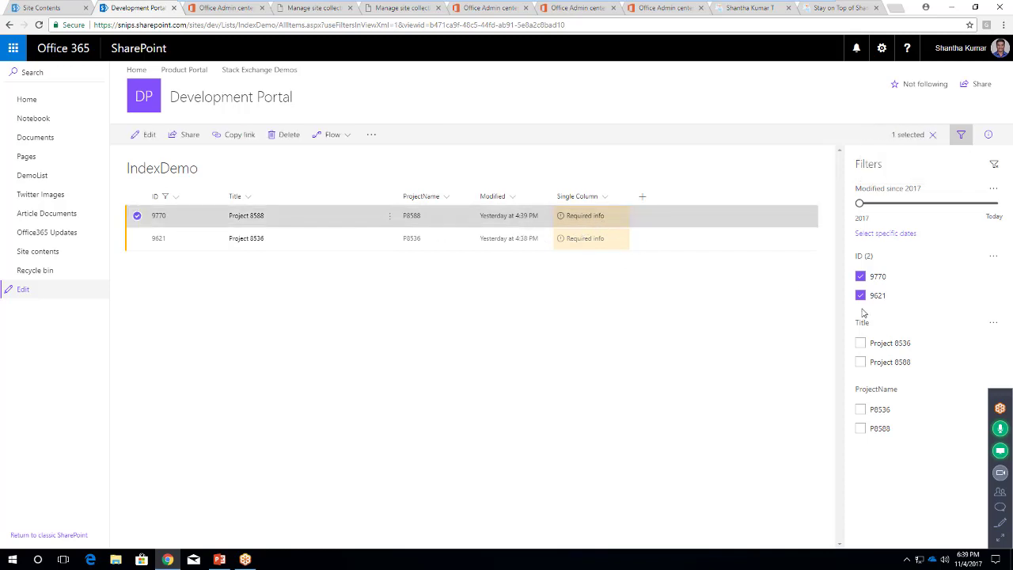
left_click(989, 136)
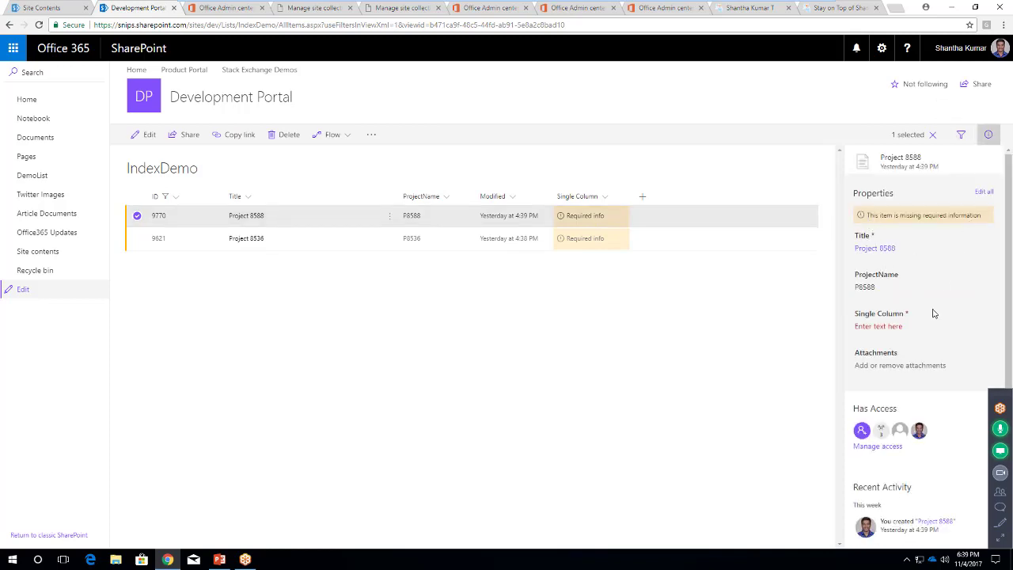
left_click(883, 325)
type("Test 1")
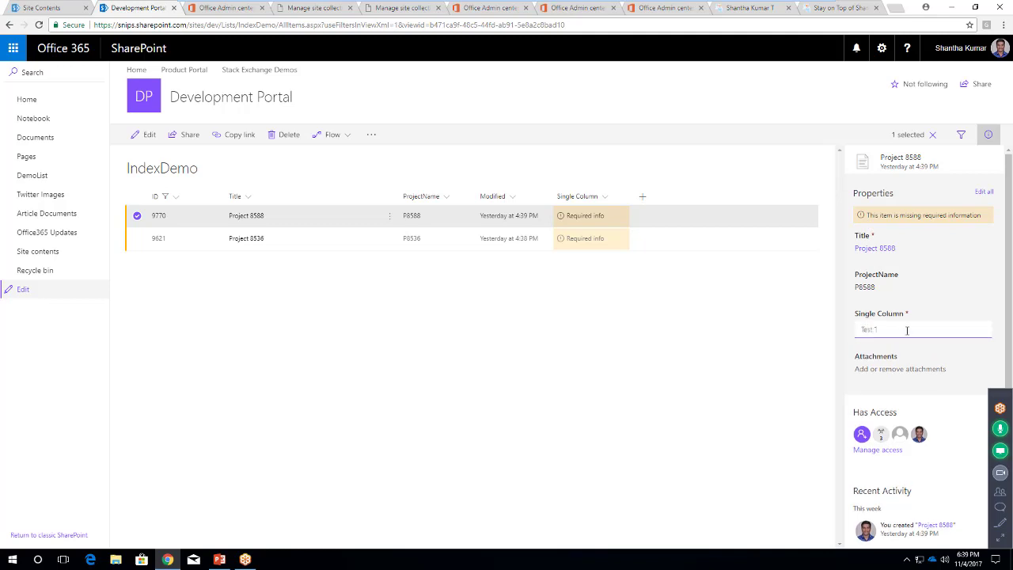
left_click(915, 304)
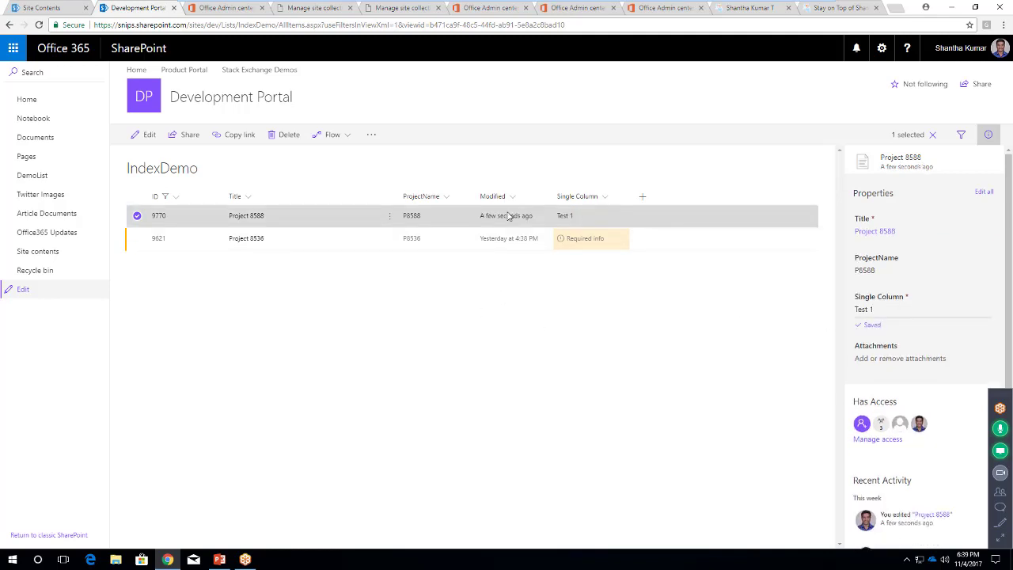
left_click(713, 323)
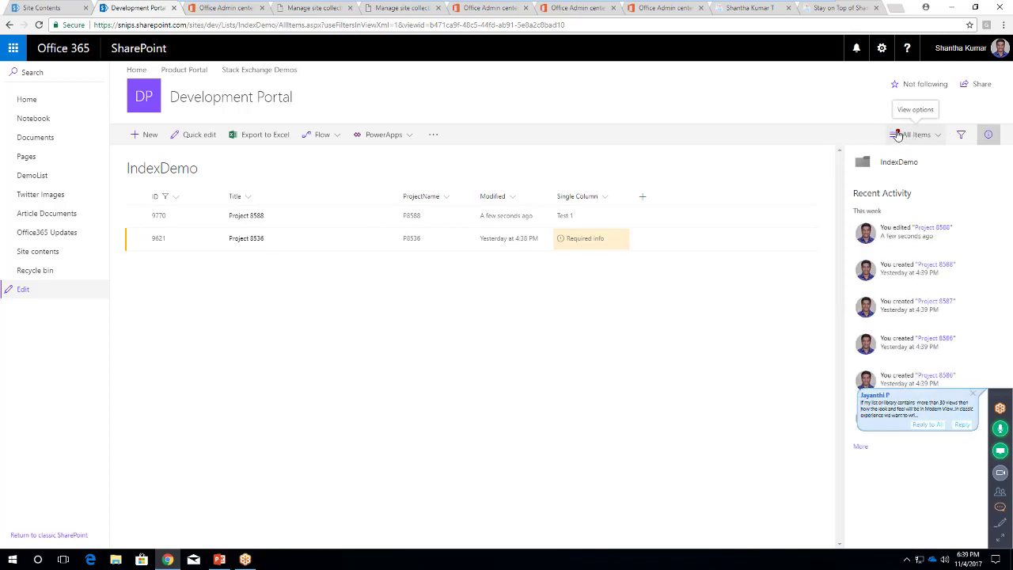
Change the IndexDemo list from All Items to the Items that need attention view
left_click(897, 135)
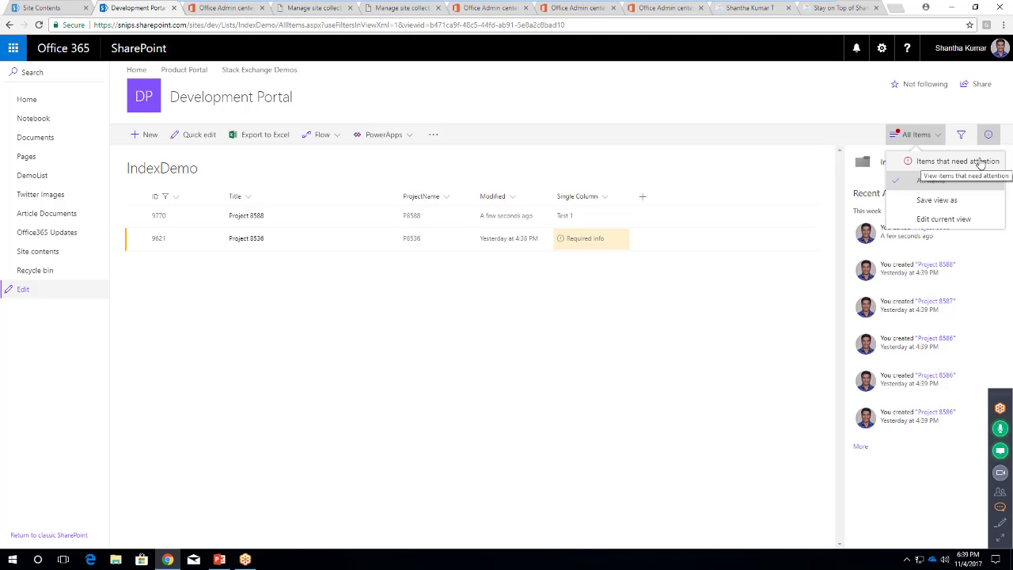
left_click(920, 161)
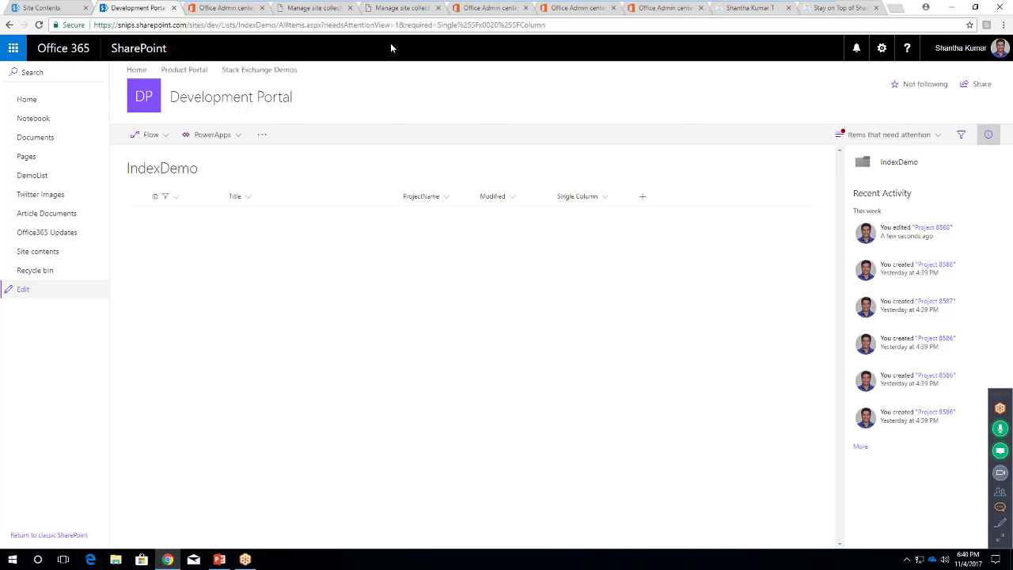
left_click(423, 25)
left_click(537, 90)
left_click(1003, 509)
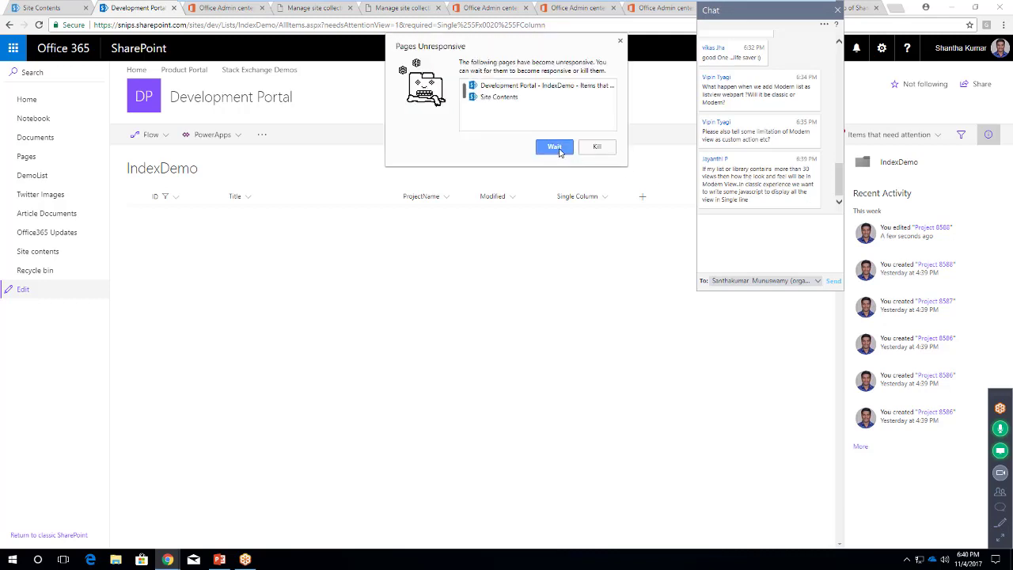
Choose Wait in Chrome's Pages Unresponsive dialog so the needs-attention view finishes loading
left_click(555, 147)
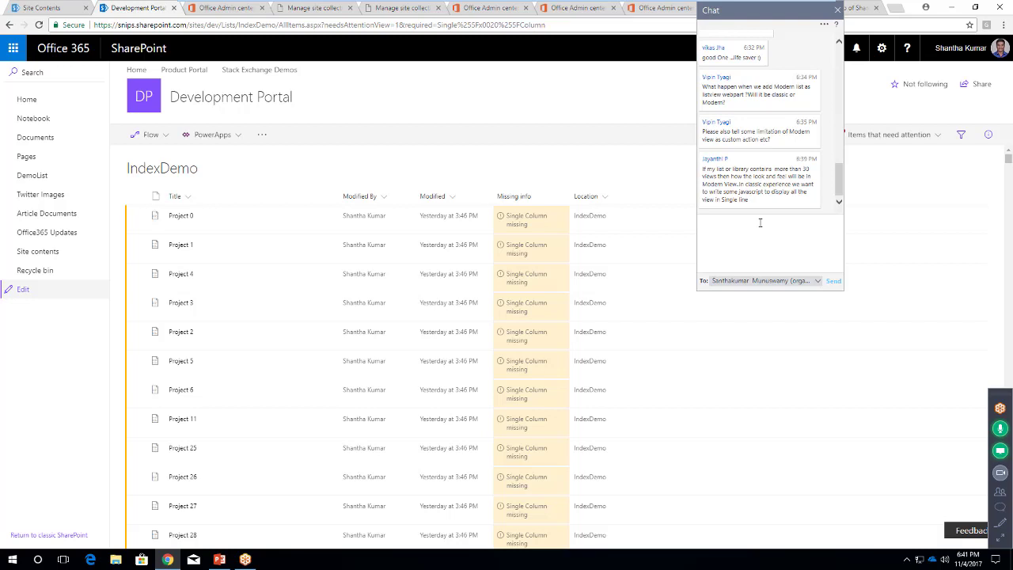
left_click(838, 10)
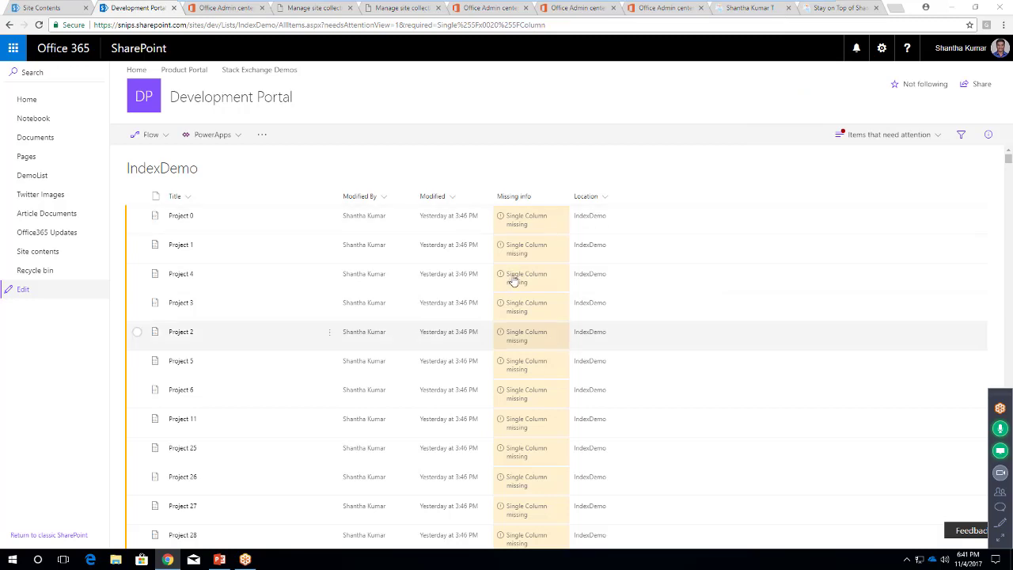
scroll(512, 377, "down", 1)
scroll(517, 274, "up", 1)
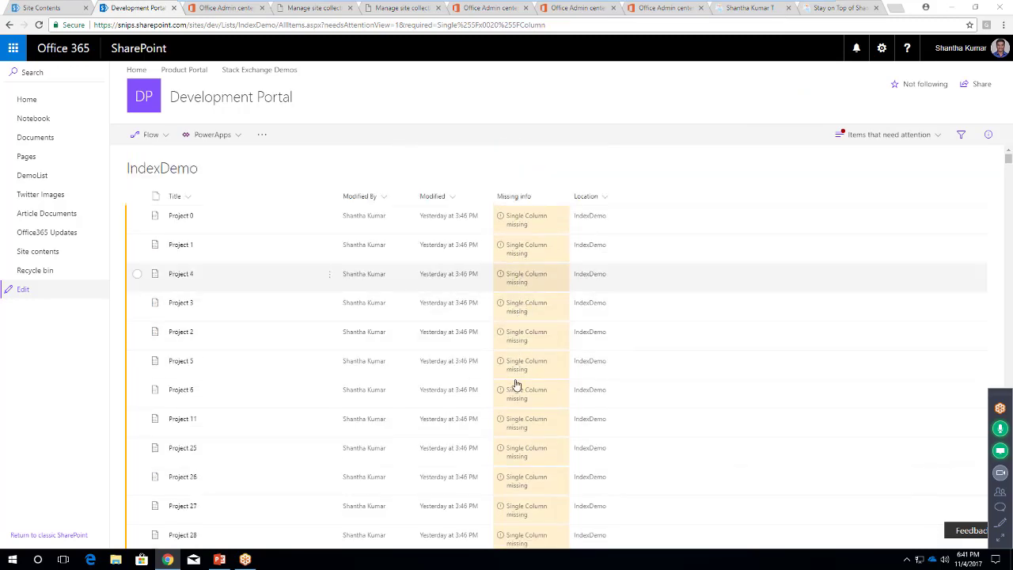
scroll(517, 373, "down", 1)
scroll(515, 417, "down", 10)
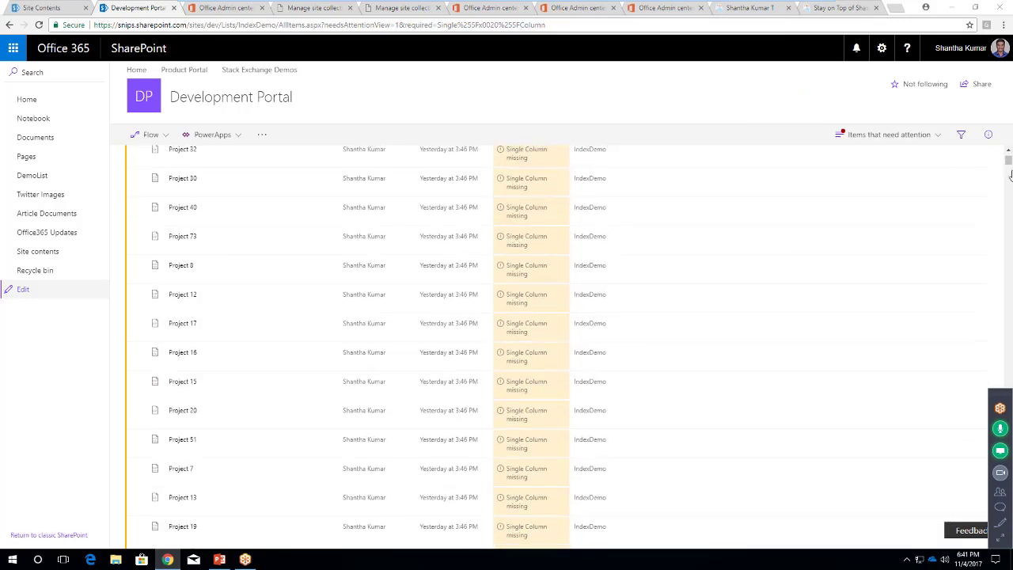
left_click_drag(1007, 166, 1008, 153)
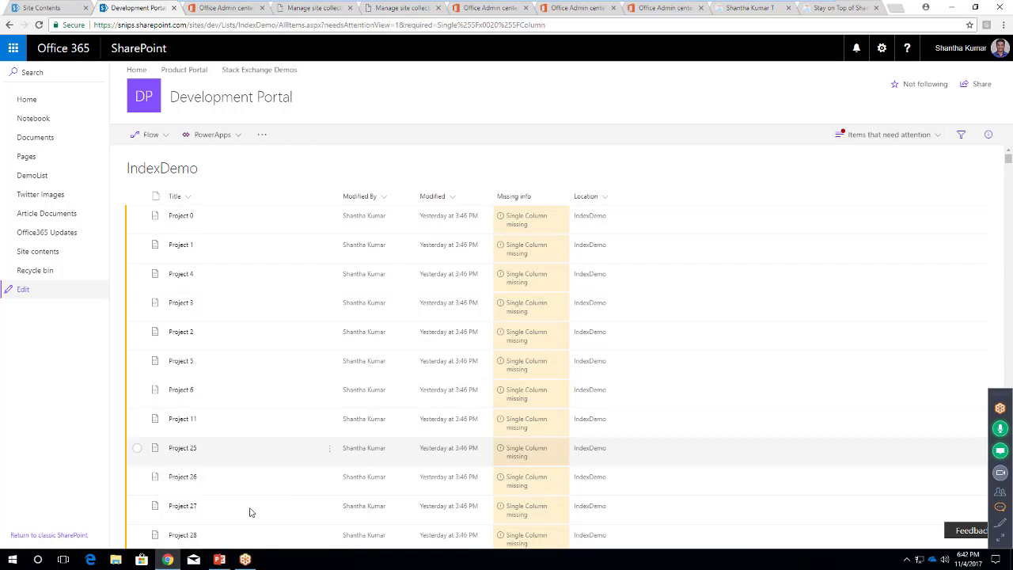
Return to PowerPoint, present from the current demo slide, and advance one slide
left_click(220, 559)
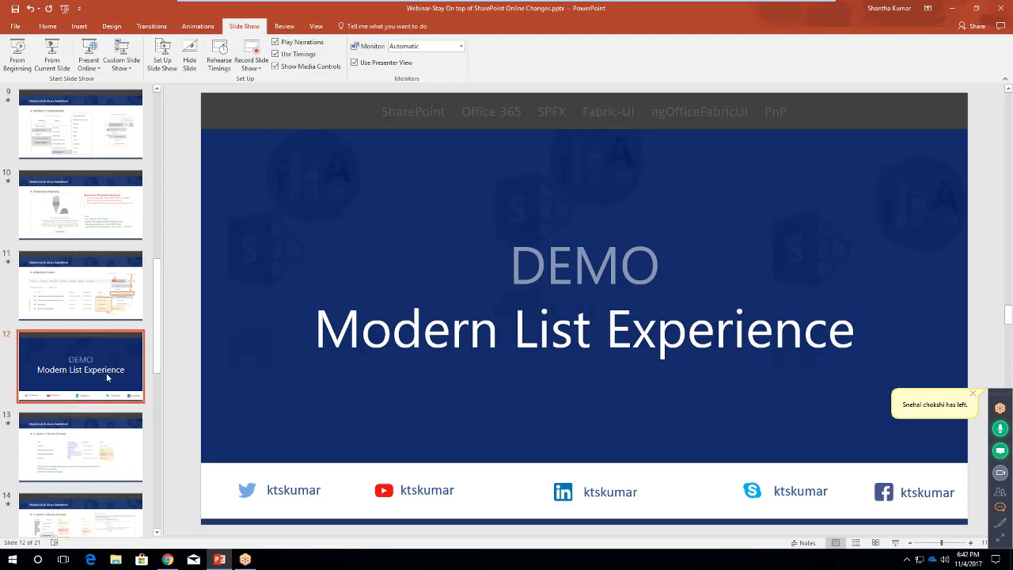
left_click(51, 60)
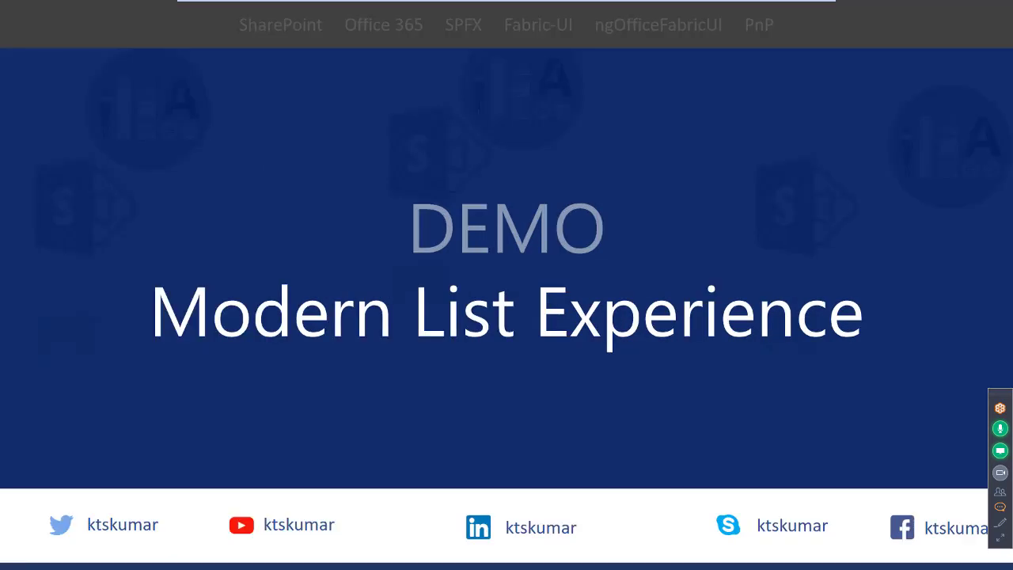
key("Right")
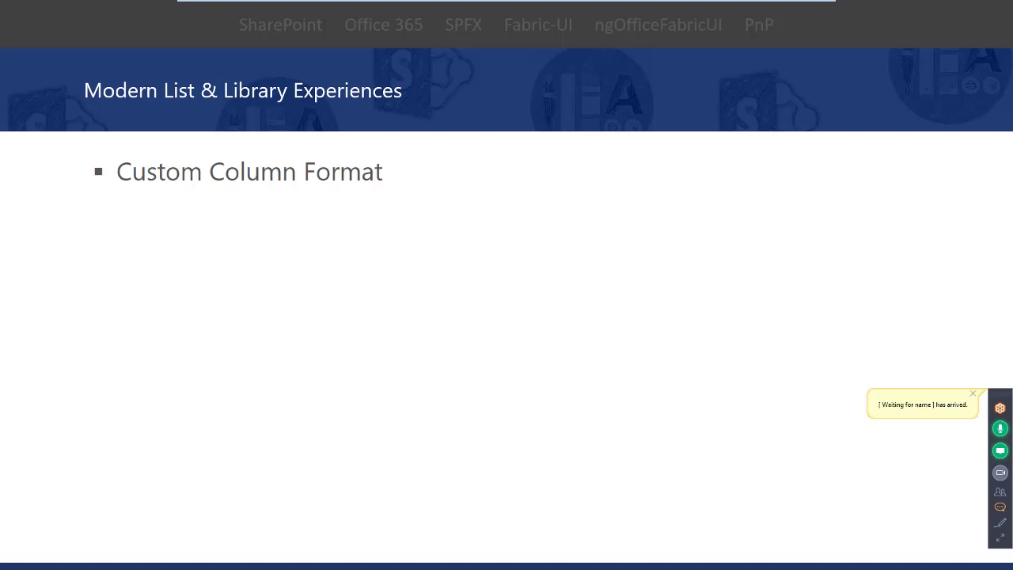
Play the next animation to show the sample list with formatted Effort and Status columns
key("Right")
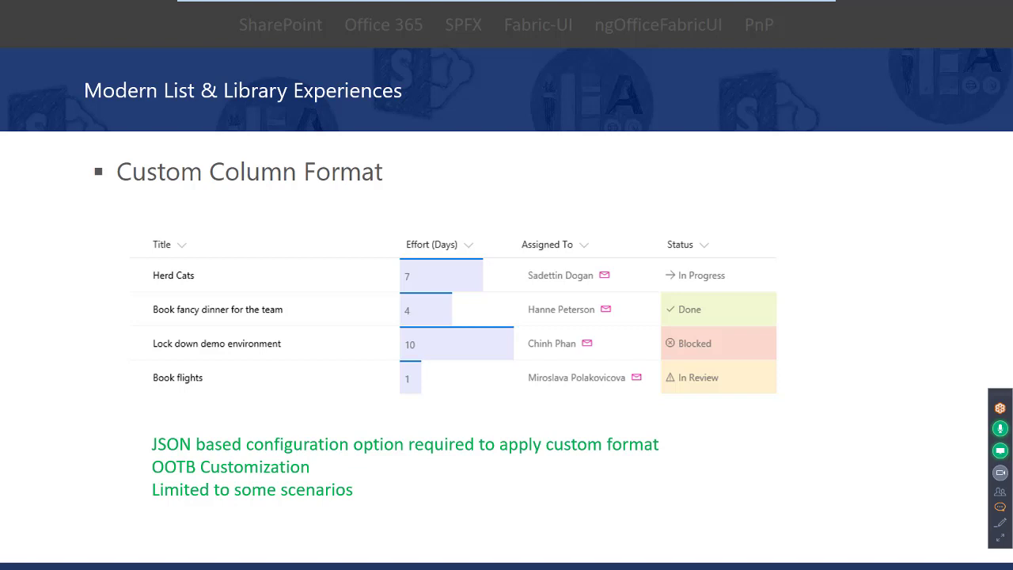
Advance to the slide showing where to format a column, with the documentation link
key("Right")
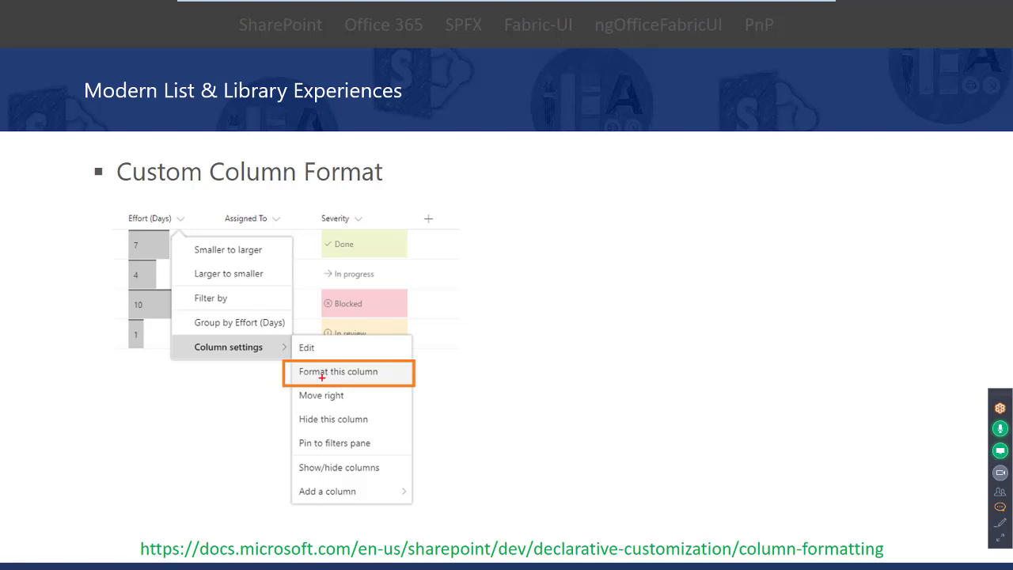
Reveal the JSON Format column example, then advance to the Sharing Experience section slide
key("Right")
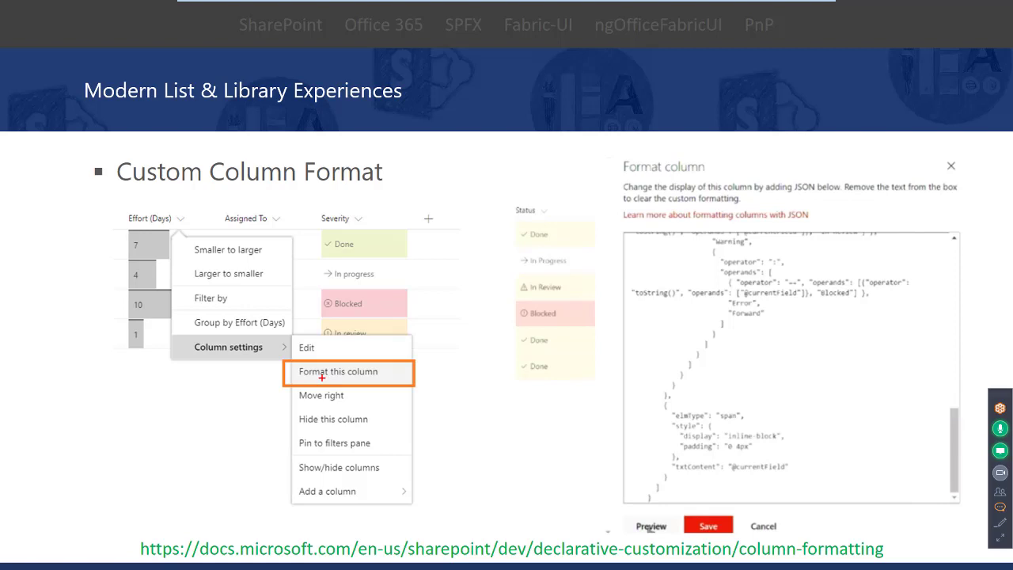
key("Right")
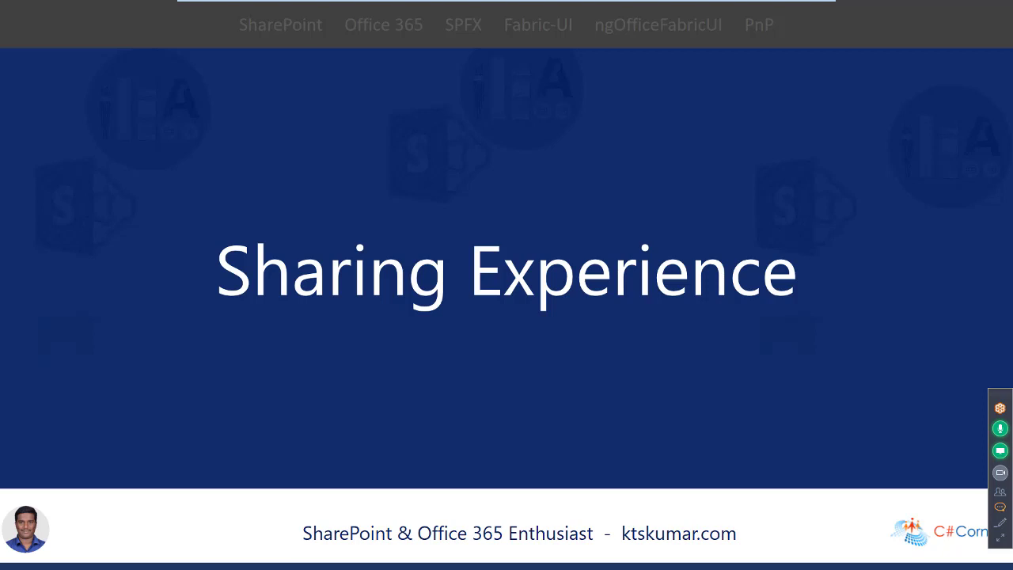
Advance to the Anonymous Access slide covering Anyone links and their 30-day expiry limit
key("Right")
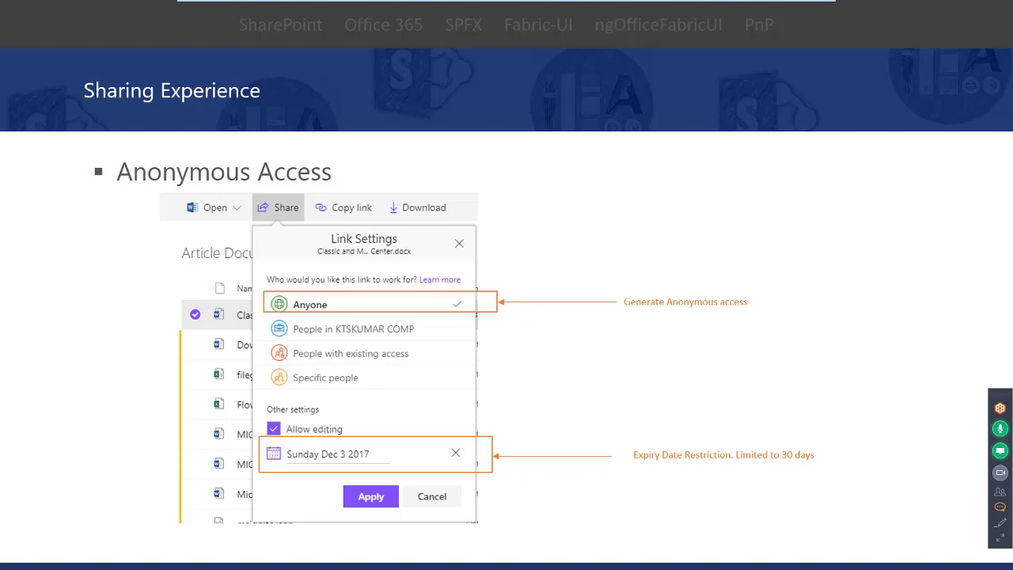
Go past the DEMO Sharing Experience slide, end the slideshow and minimize PowerPoint to reveal SharePoint
key("Right")
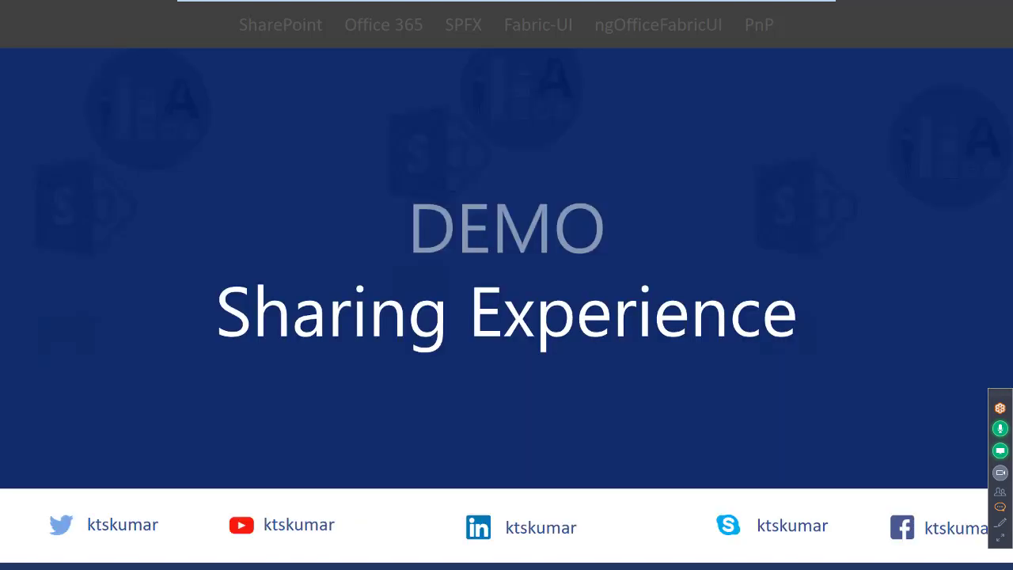
key("Escape")
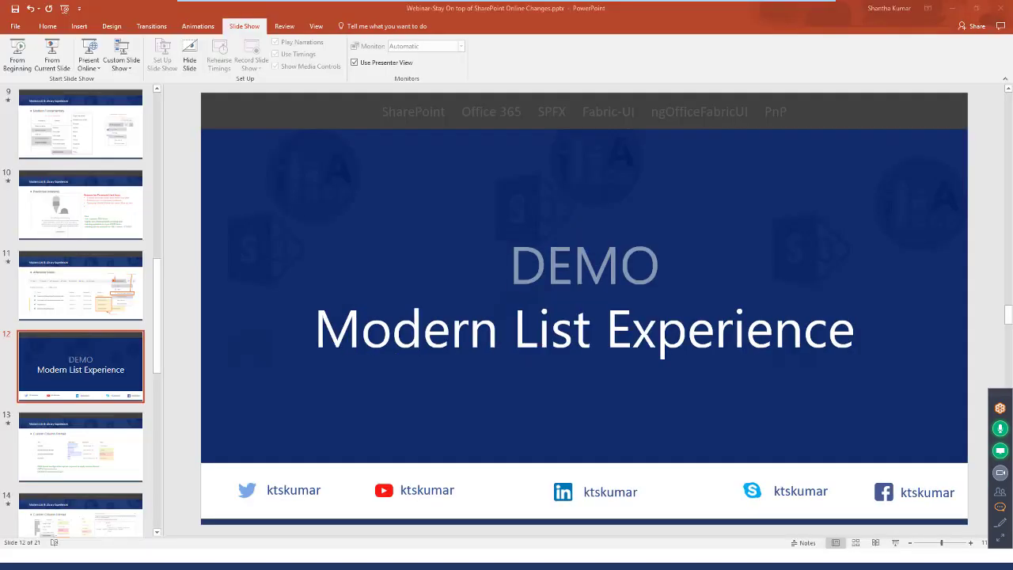
left_click(956, 10)
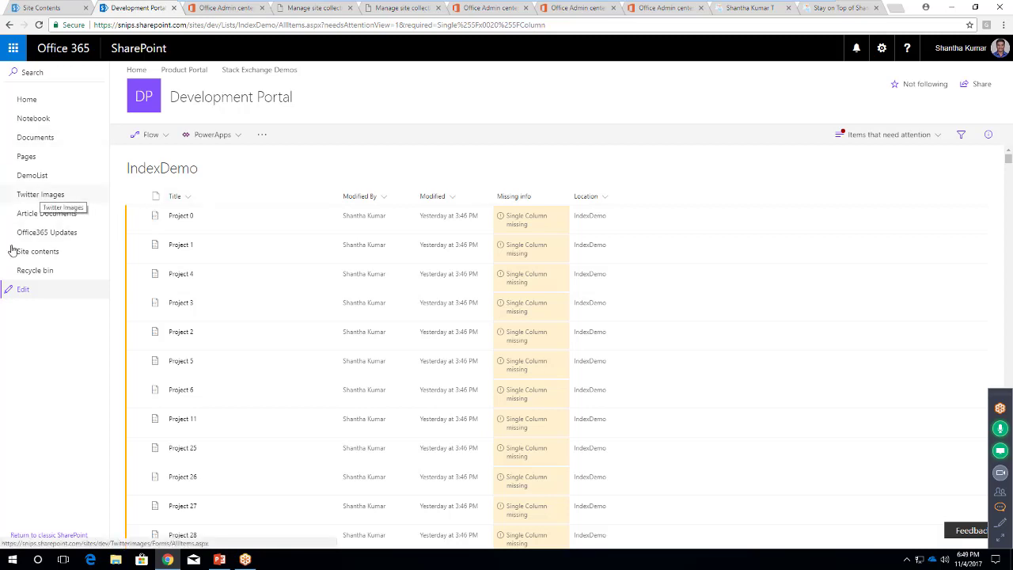
Go to the Article Documents library from the left navigation and enter its Office365 folder
left_click(47, 217)
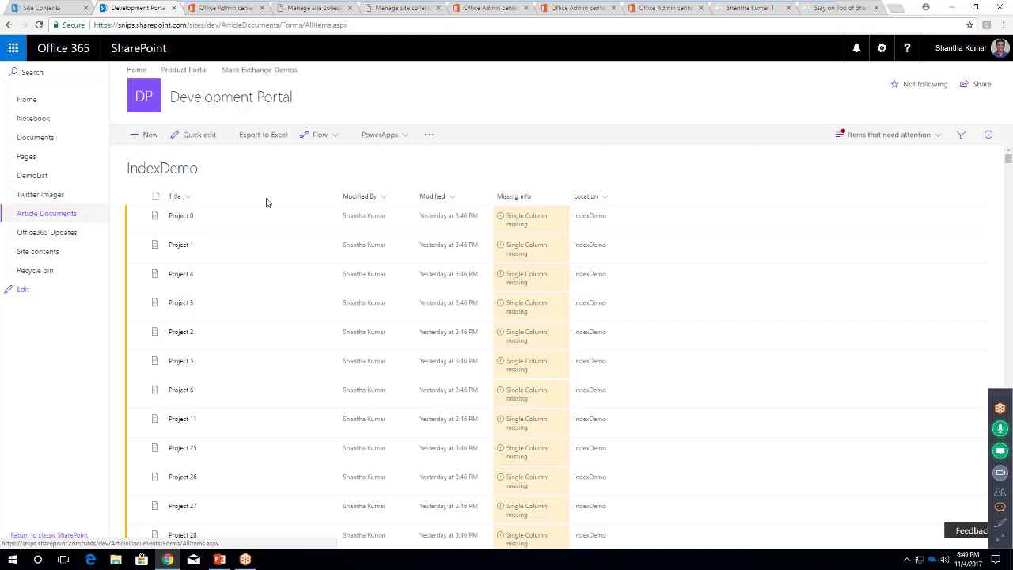
left_click(26, 216)
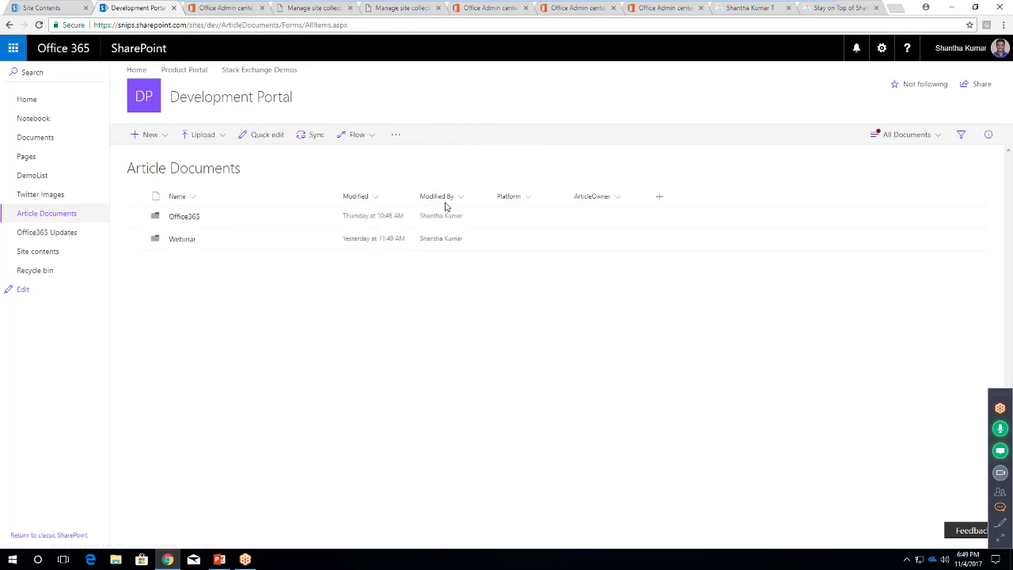
left_click(189, 219)
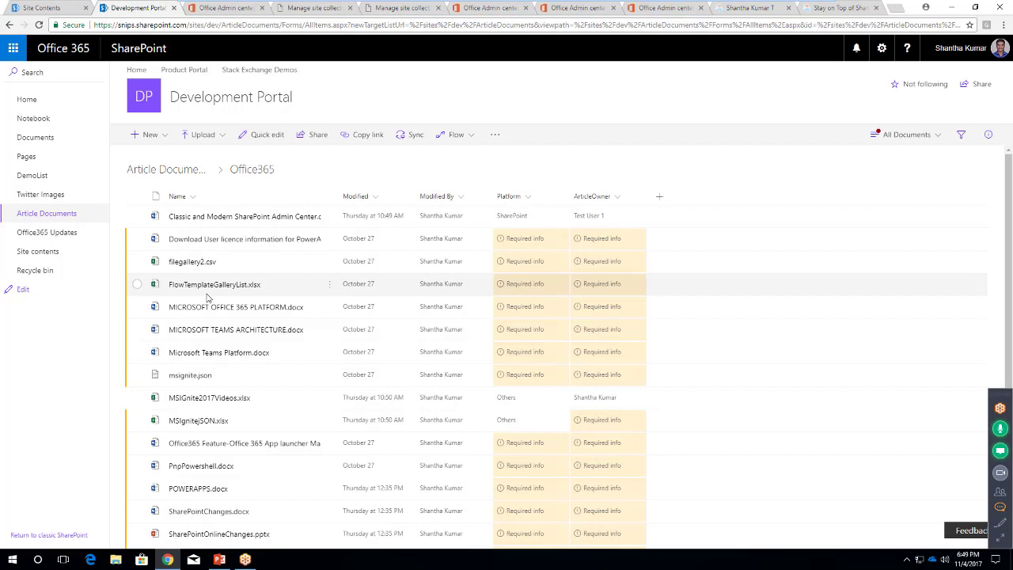
Share MSIgnite2017Videos.xlsx with an Anyone link that has editing turned off
left_click(137, 398)
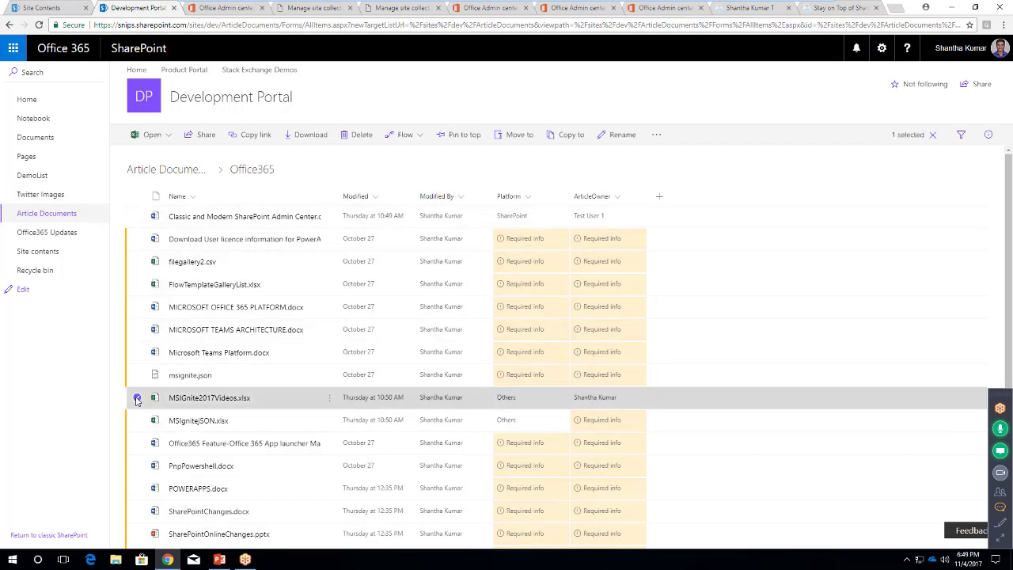
left_click(205, 136)
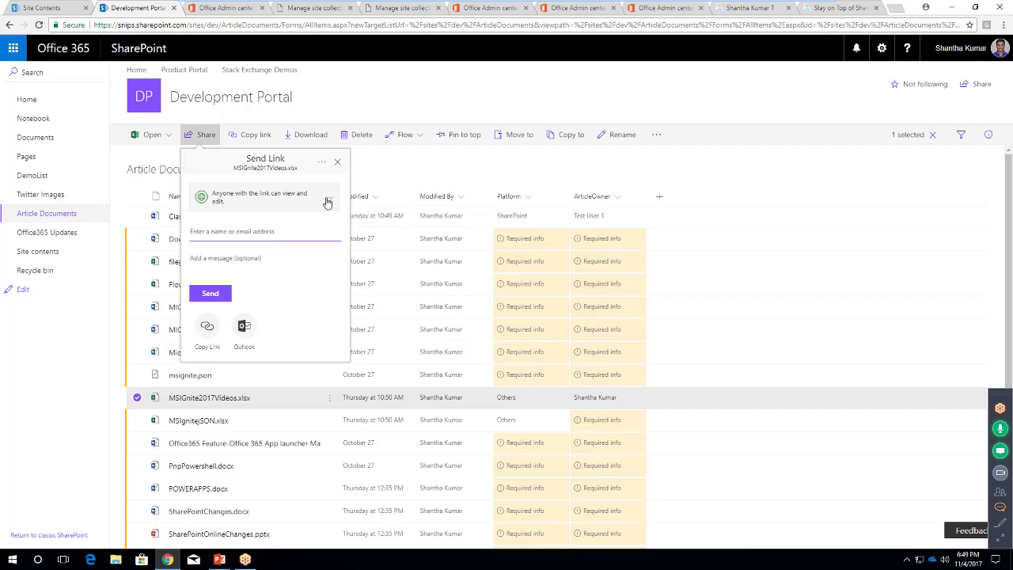
left_click(329, 202)
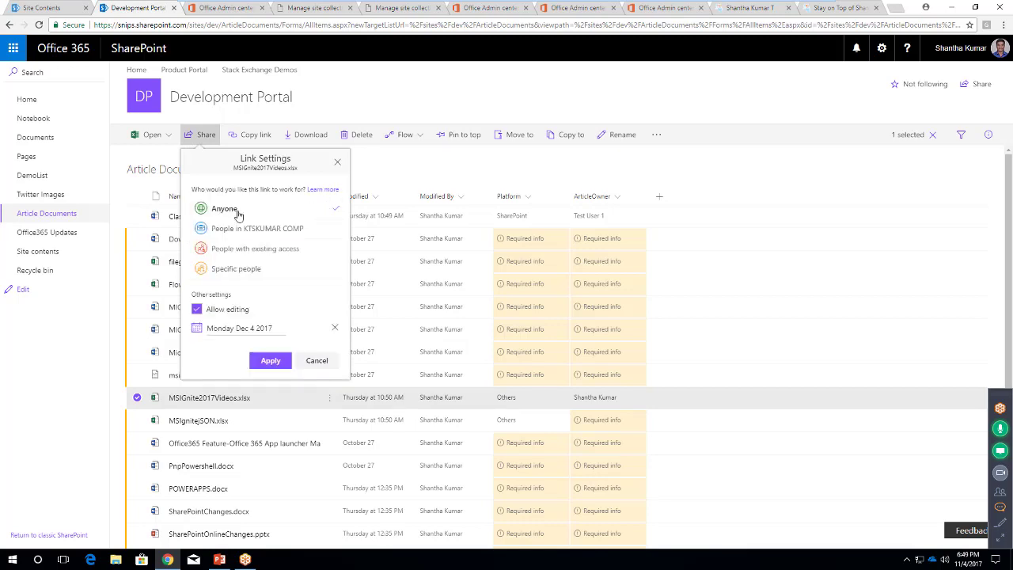
left_click(196, 309)
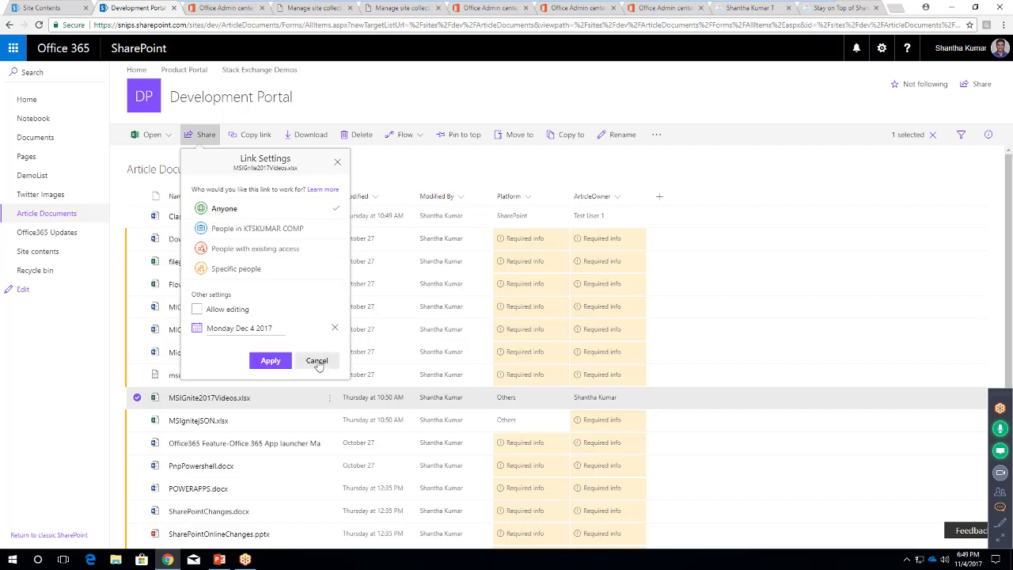
left_click(272, 361)
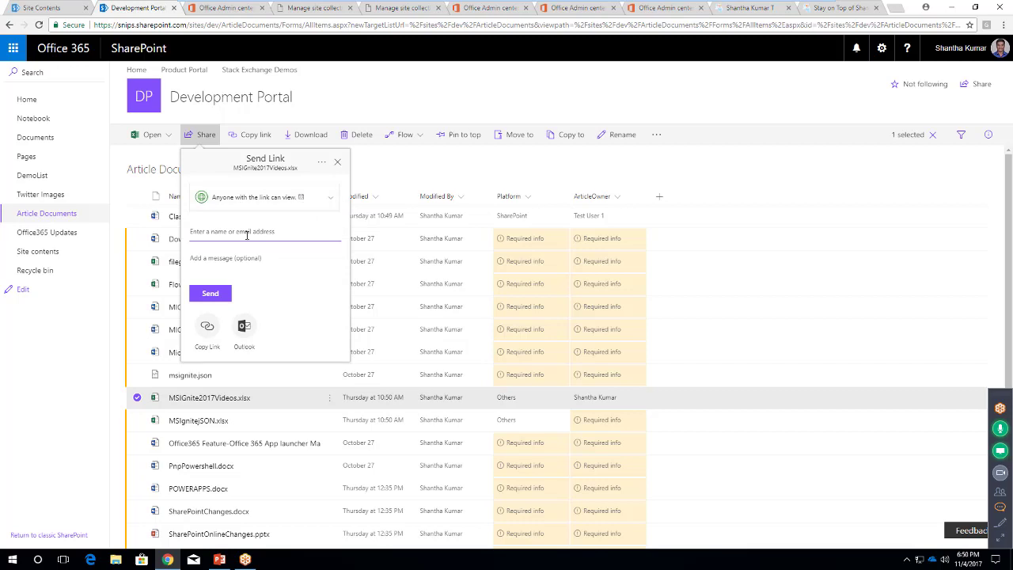
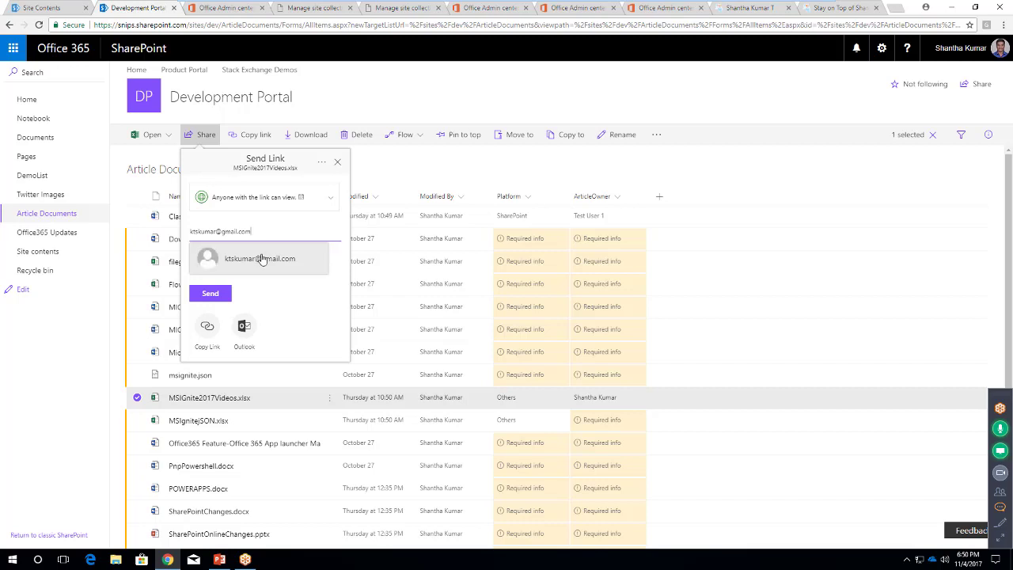
Send the view-only link to the external Gmail address with the note 'Please check this documment'
left_click(261, 260)
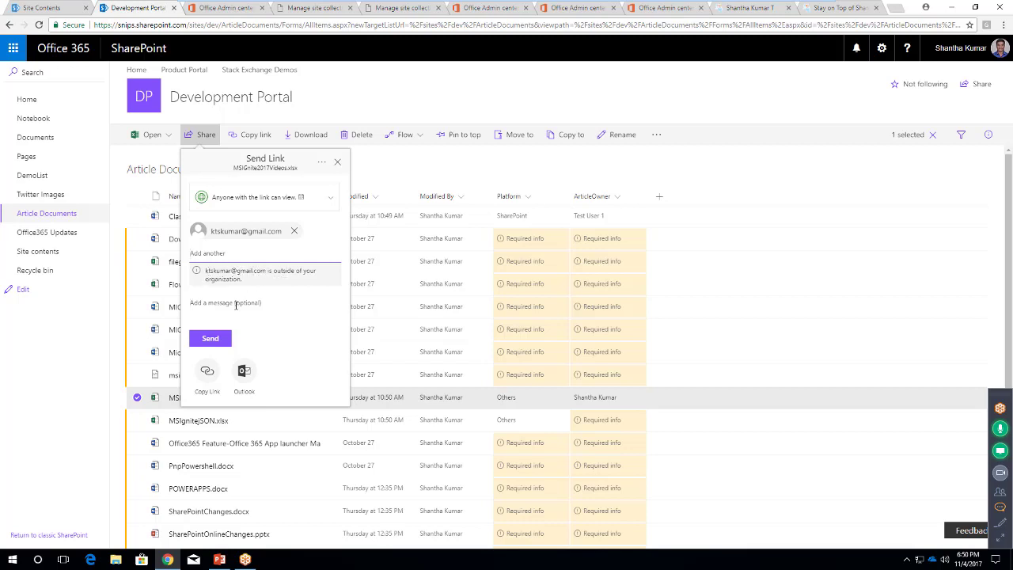
left_click(232, 252)
left_click(236, 302)
type("Please check")
type(" this docum")
type("ment")
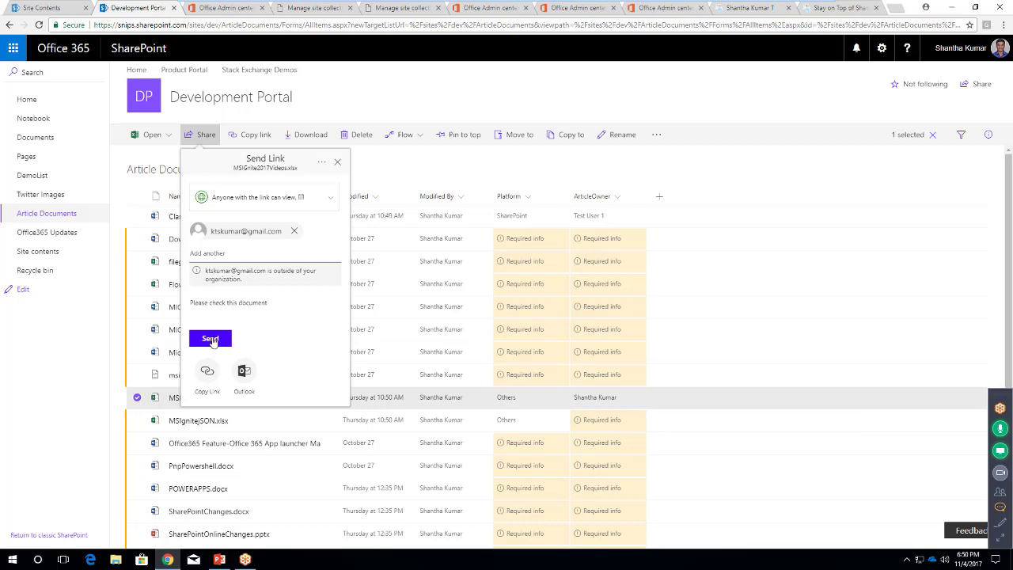
left_click(211, 339)
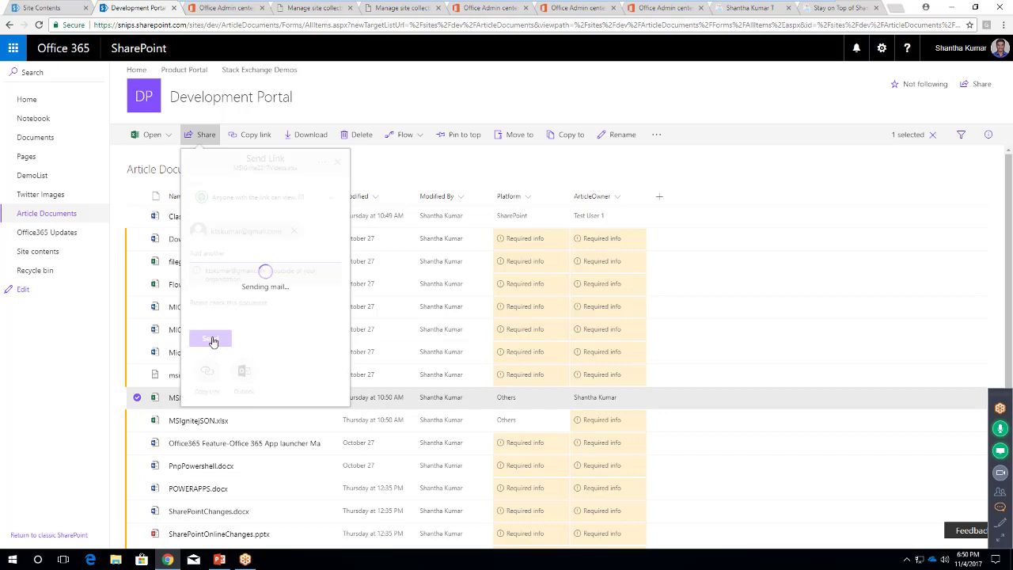
left_click(1000, 511)
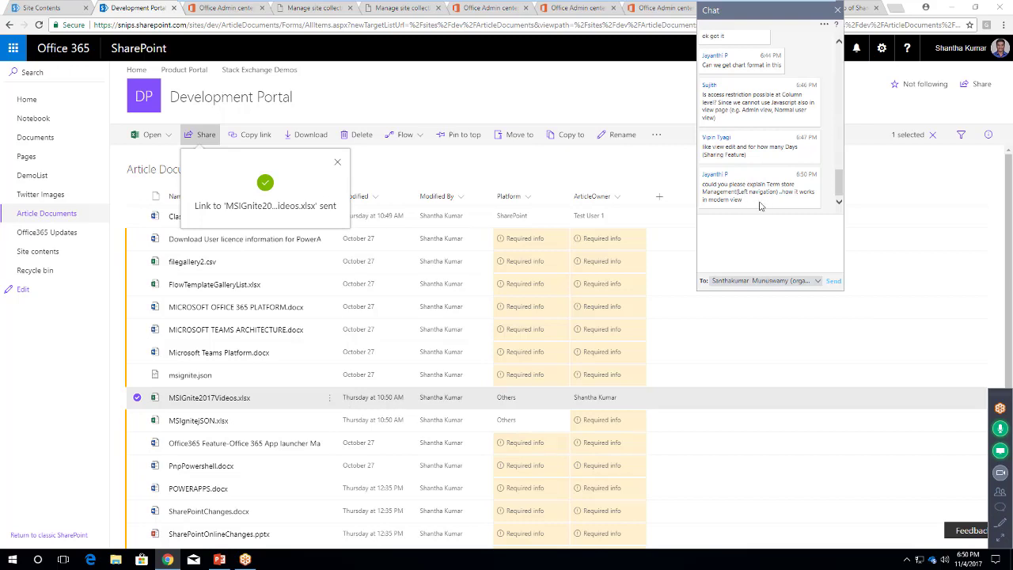
Close the 'Link sent' confirmation to return to the Office365 file list
left_click_drag(840, 196, 839, 198)
left_click(339, 165)
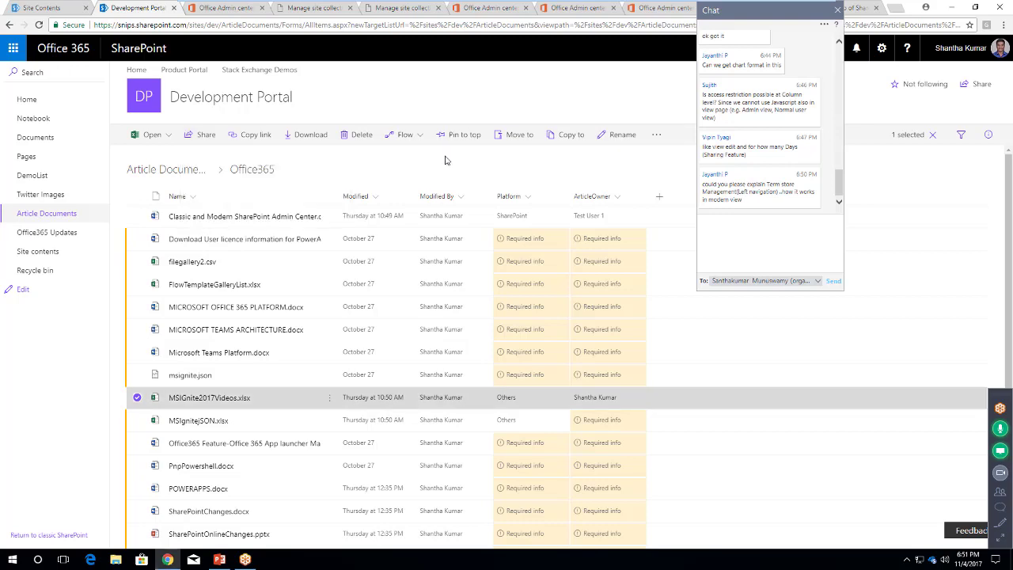
Open a new browser tab and go to Gmail
left_click(897, 10)
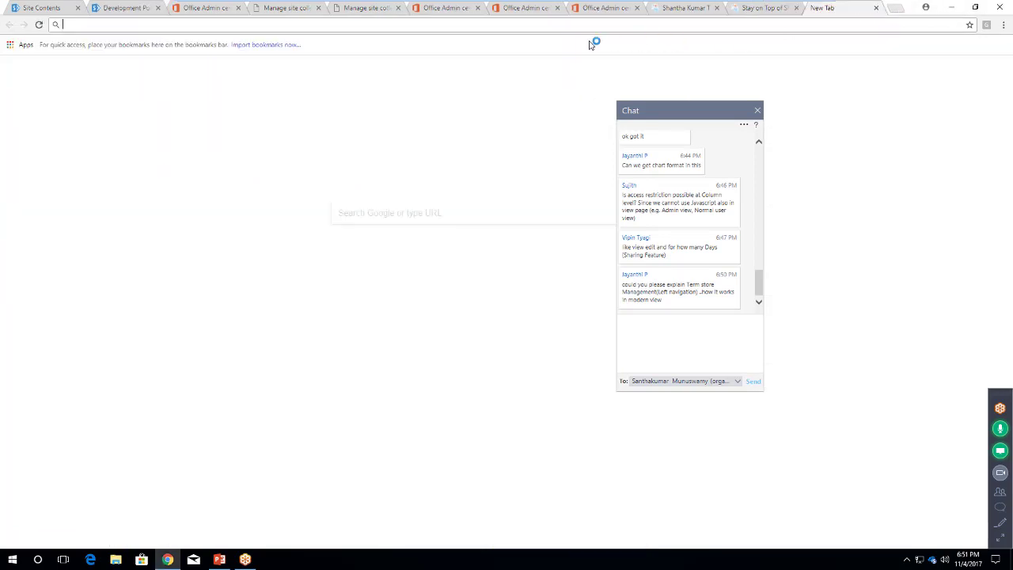
type("gmail")
key("Return")
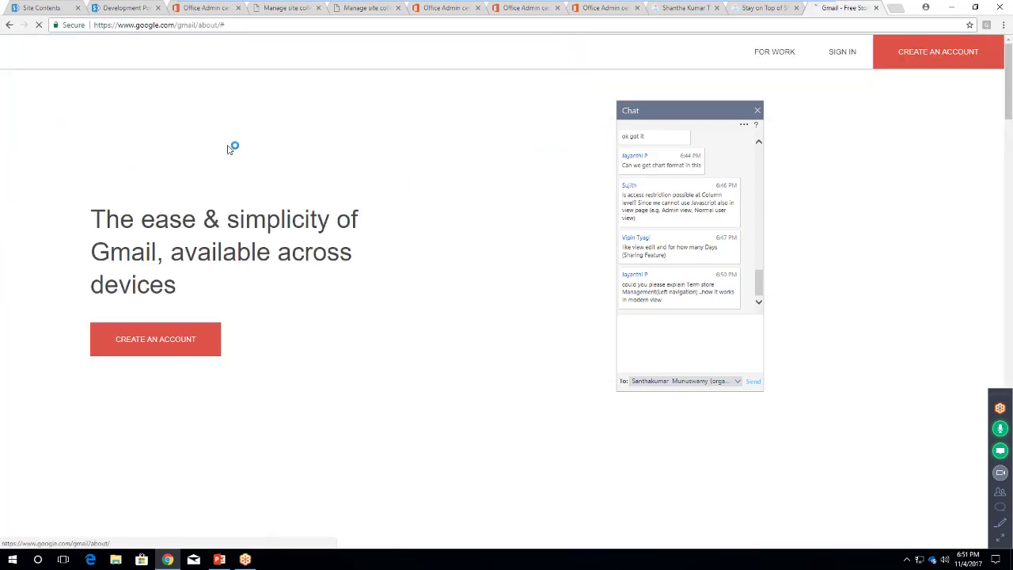
Sign in with the external recipient's Gmail address and password to reach the inbox
left_click(845, 54)
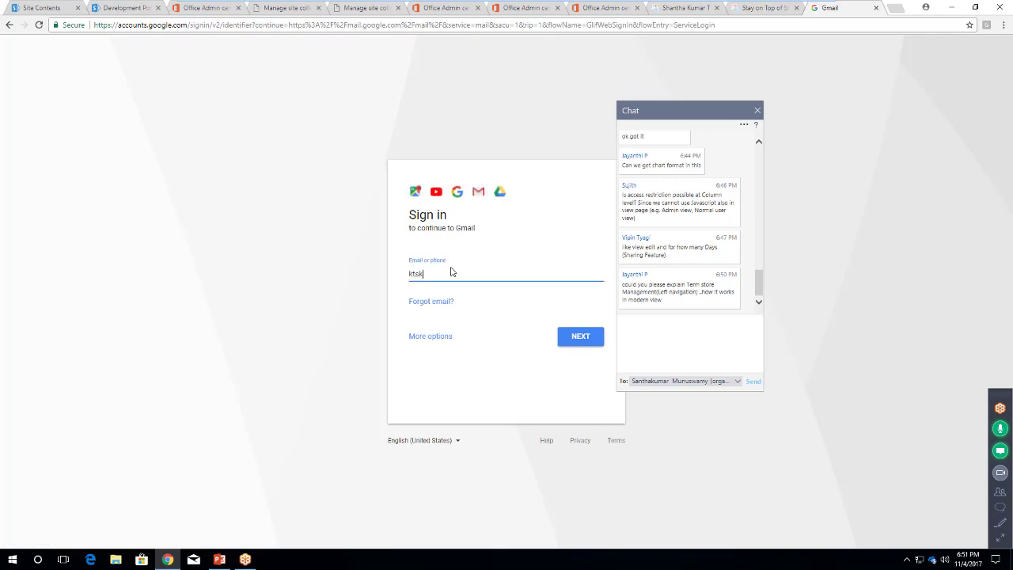
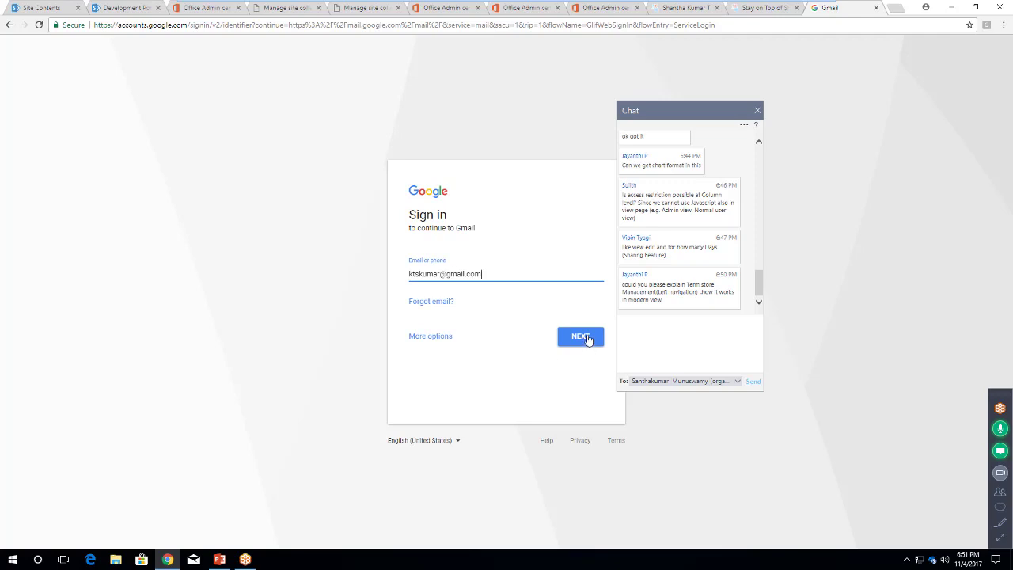
left_click(588, 337)
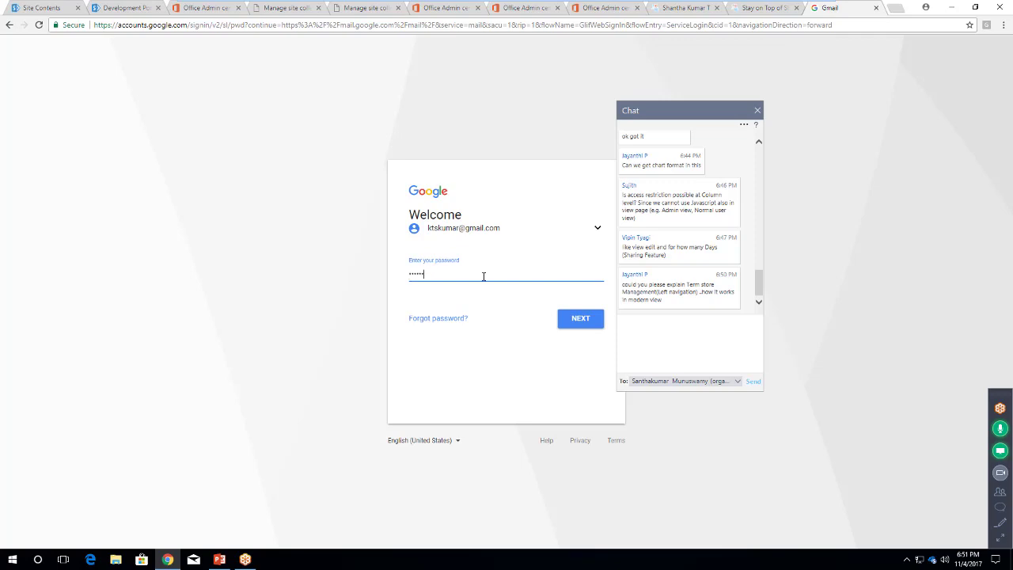
key("Return")
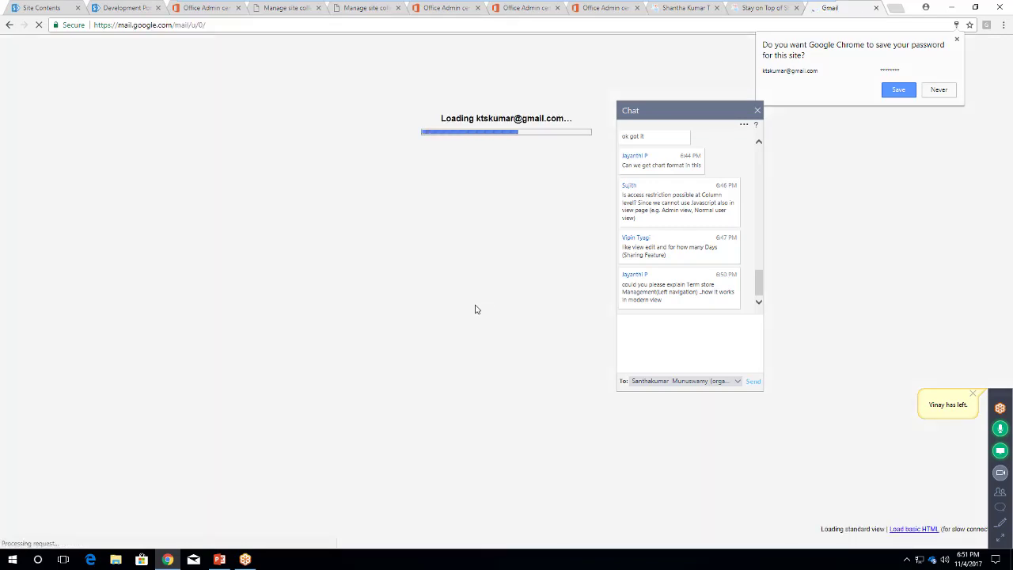
left_click(1002, 494)
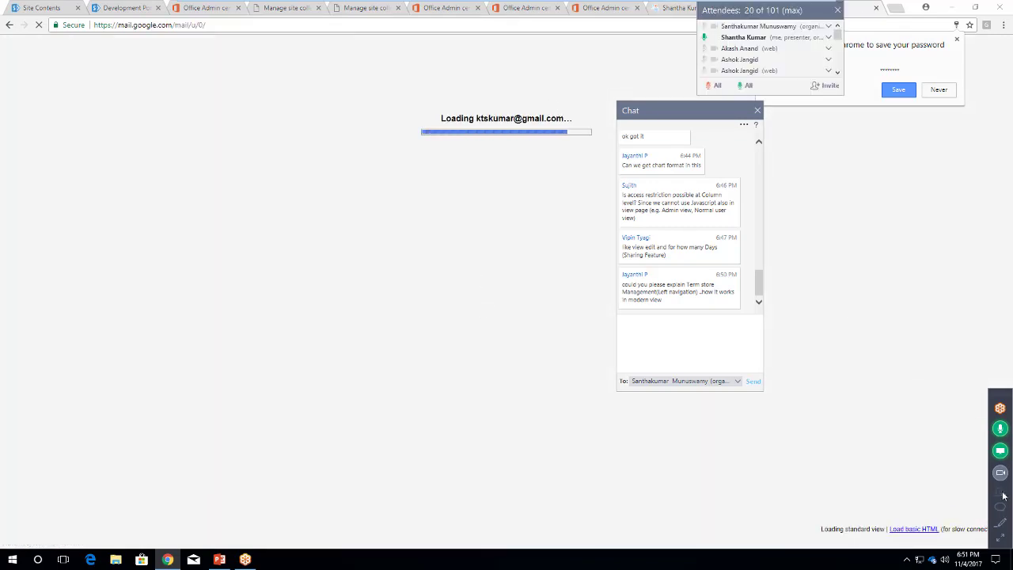
left_click(757, 111)
left_click_drag(826, 14, 973, 26)
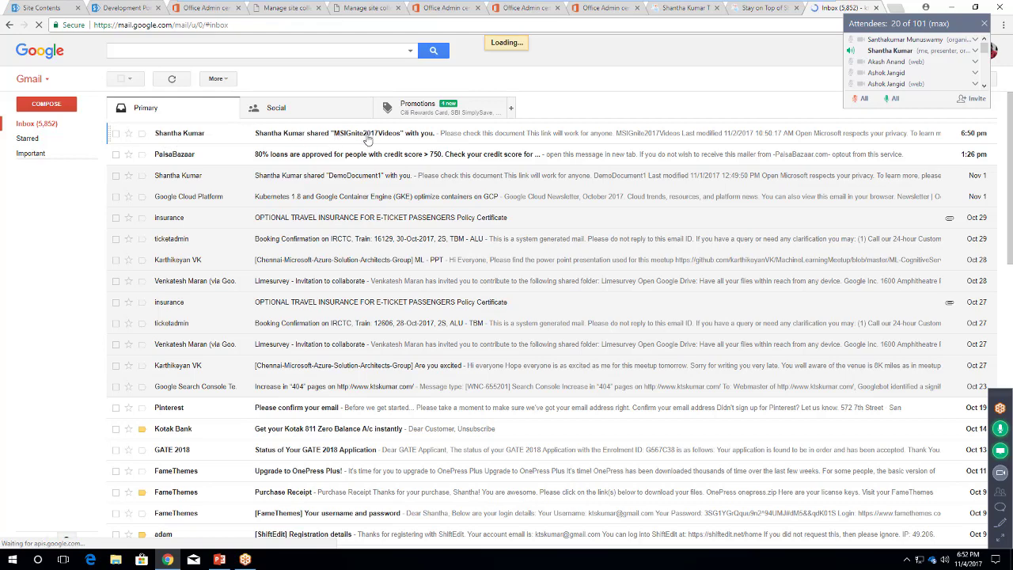
Open the 'shared MSIGnite2017Videos with you' email and launch the workbook via its Open button
left_click(404, 136)
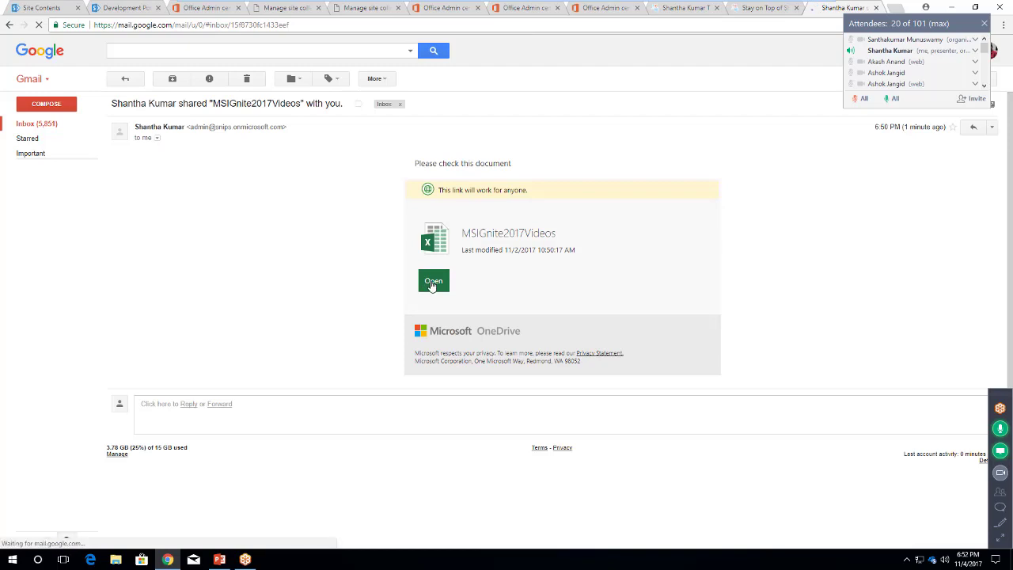
left_click(432, 286)
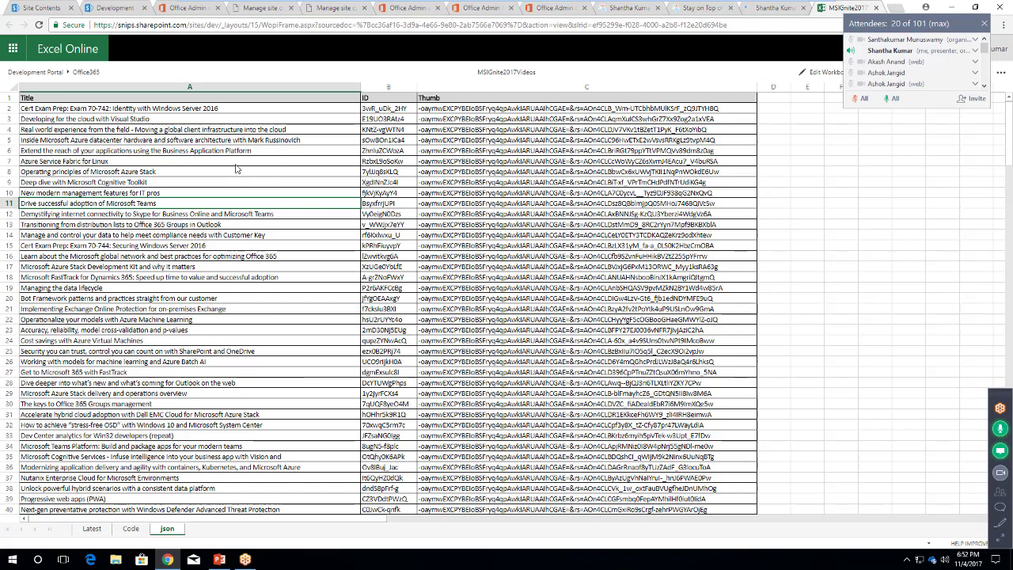
Look over the shared workbook's json sheet in Excel Online, selecting cell A12
left_click(315, 212)
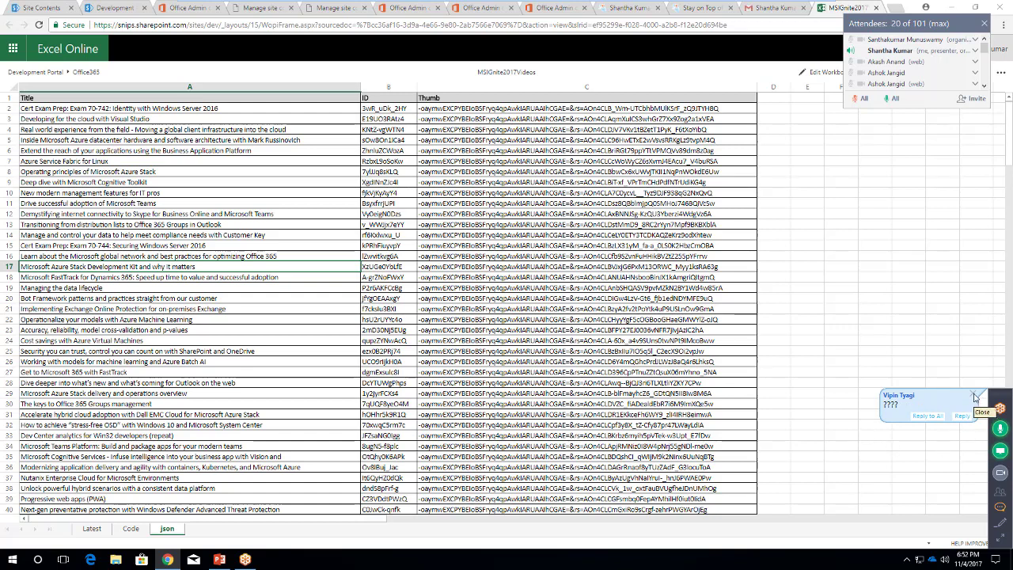
left_click(975, 396)
left_click(999, 492)
left_click(999, 492)
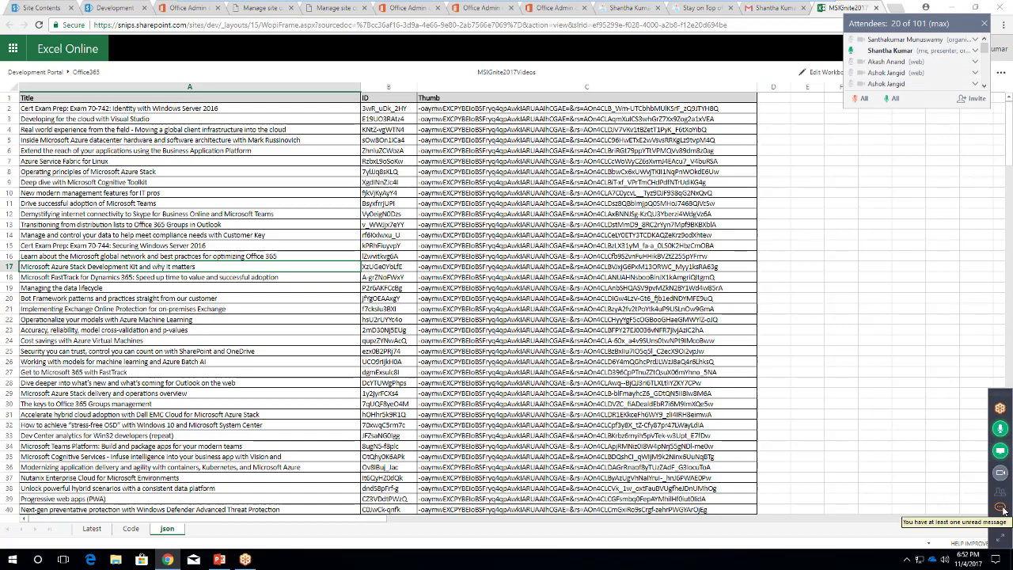
left_click(1000, 449)
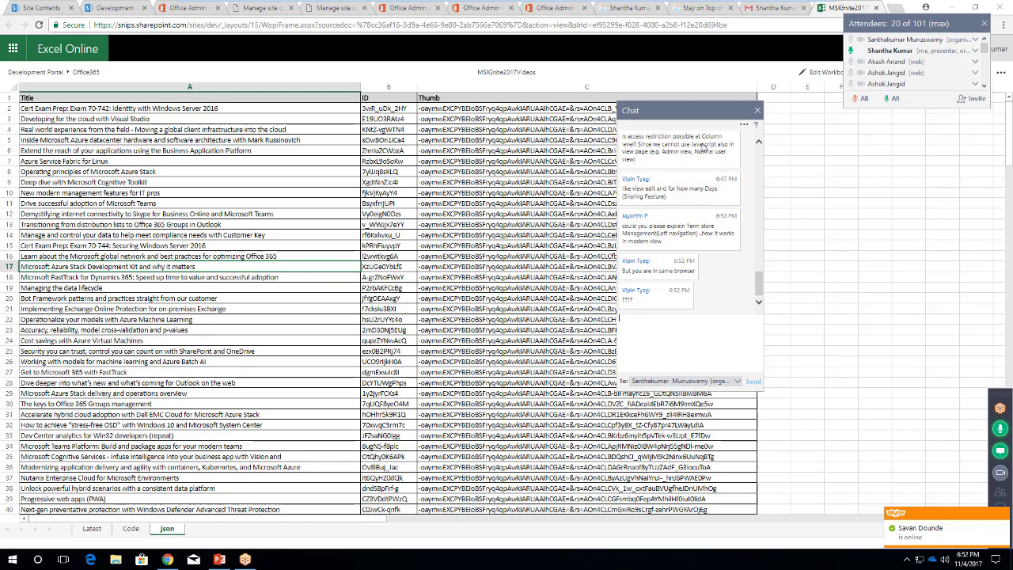
Return to the Development Portal tab and start sharing MSIGnite2017Videos.xlsx again
left_click_drag(735, 110, 897, 175)
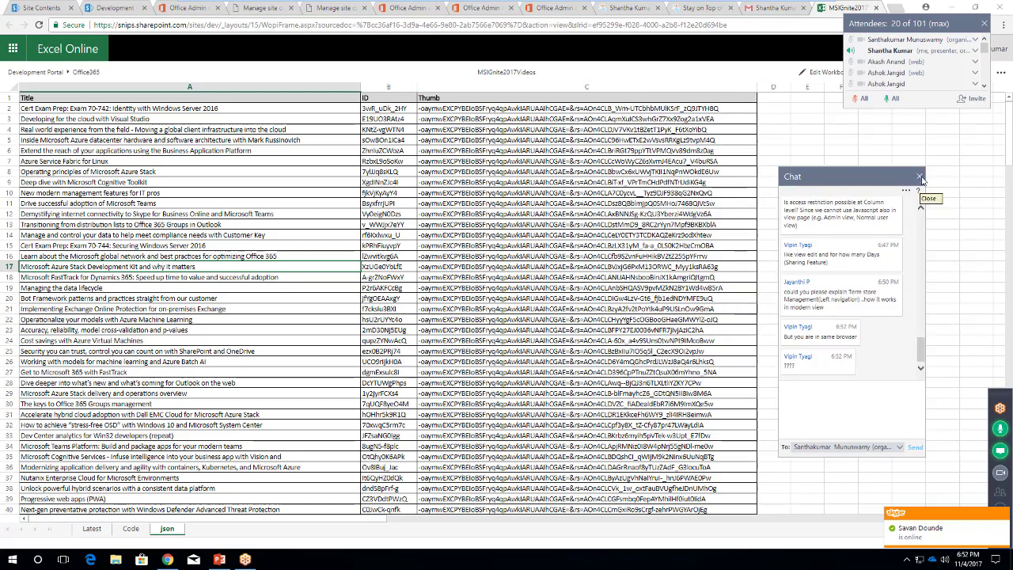
left_click(920, 178)
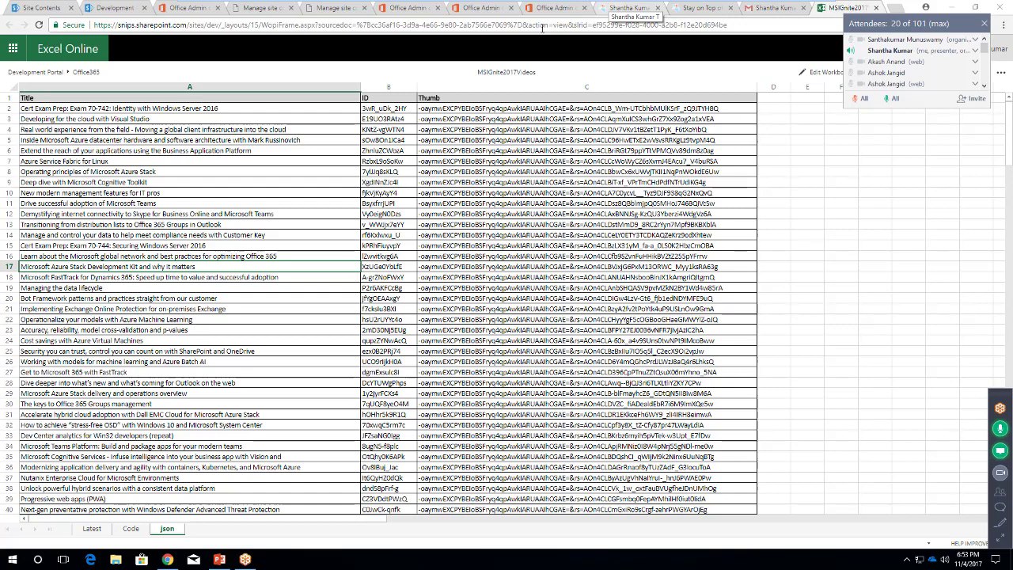
left_click(107, 11)
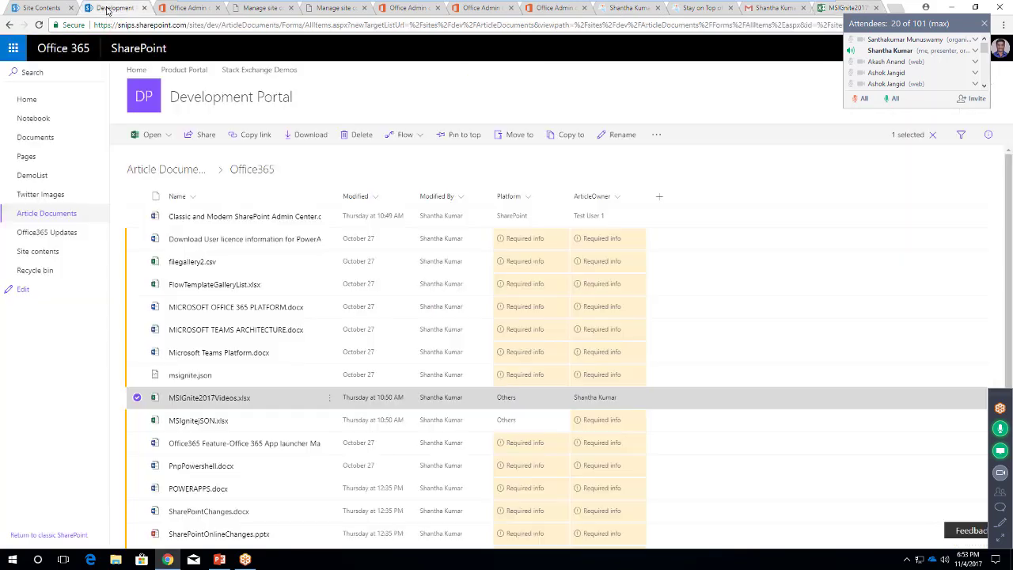
left_click(206, 136)
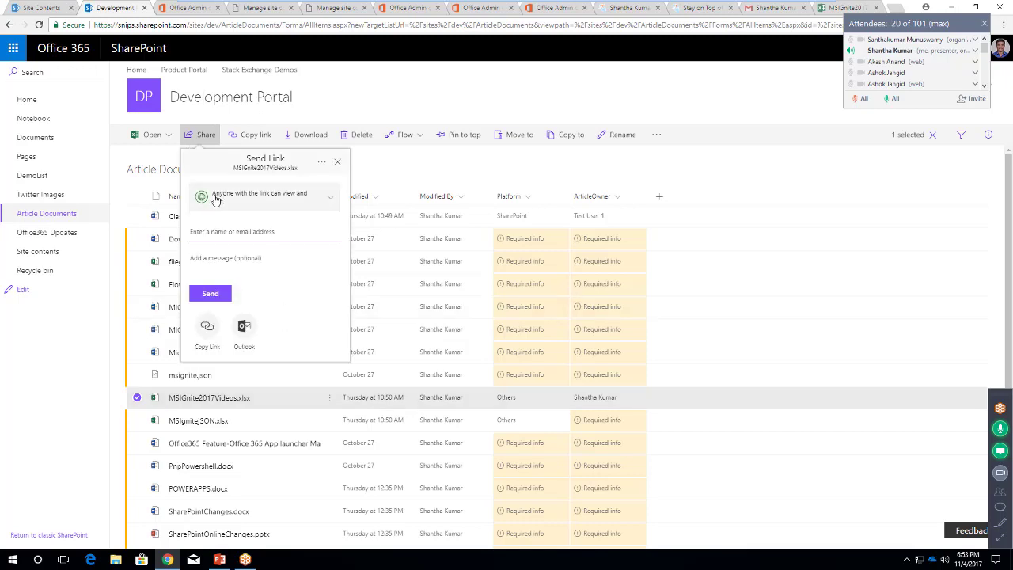
Turn off editing on the Anyone link, copy it, and close the link-copied confirmation
left_click(333, 203)
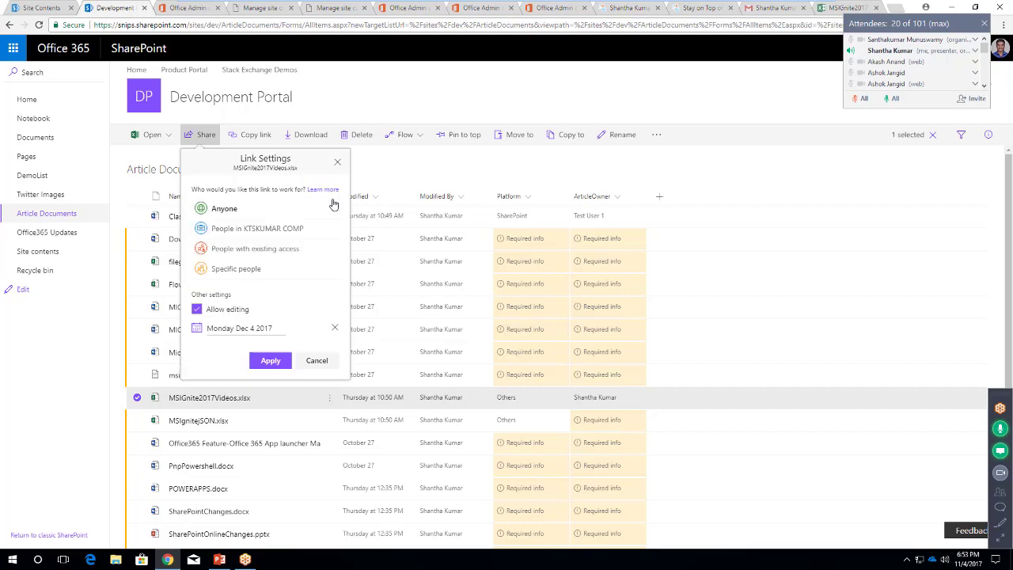
left_click(197, 309)
left_click(274, 362)
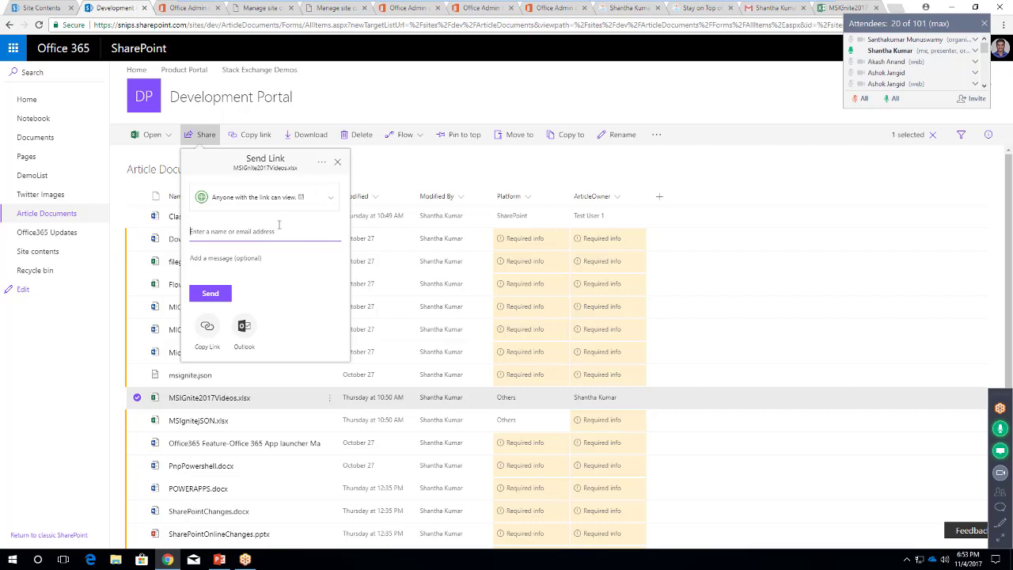
left_click(207, 329)
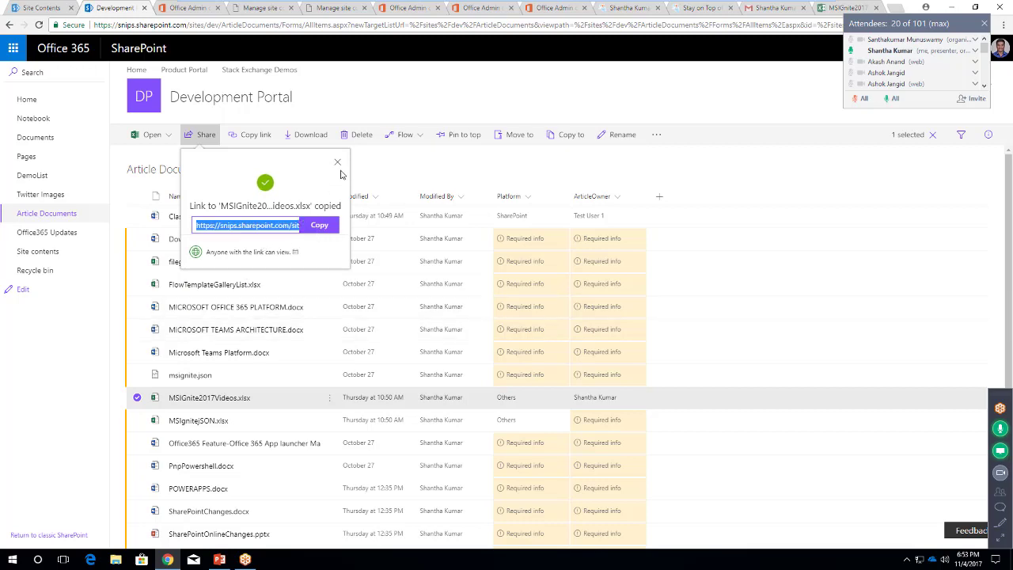
left_click(337, 163)
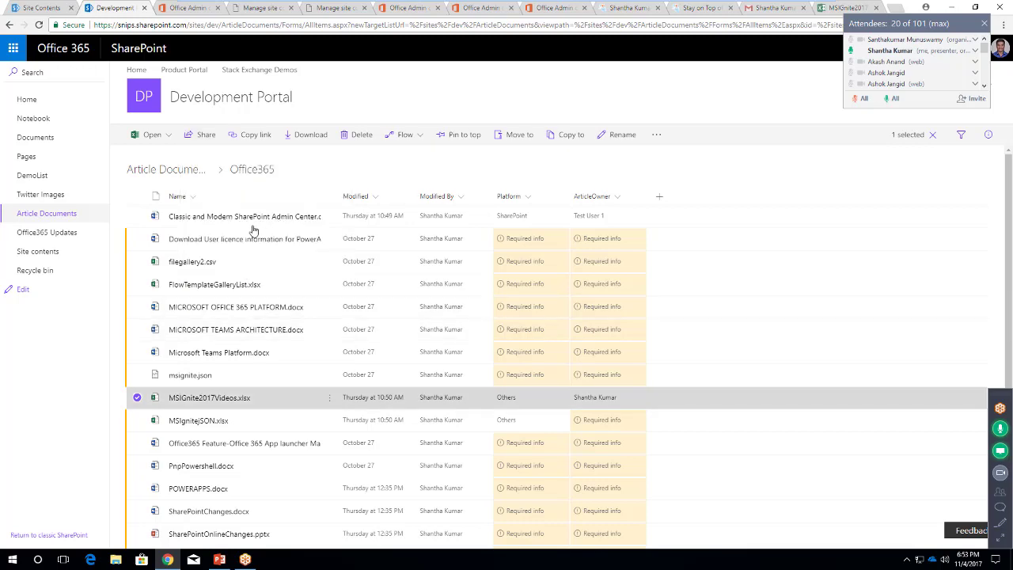
left_click(202, 136)
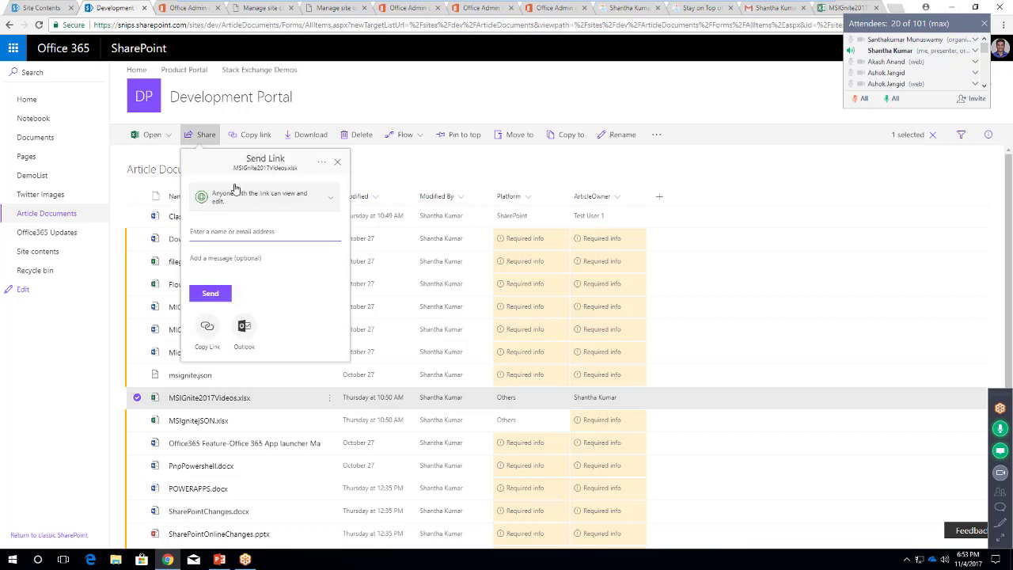
Make the Anyone link view-only and send it to the second external recipient's Outlook address
left_click(331, 202)
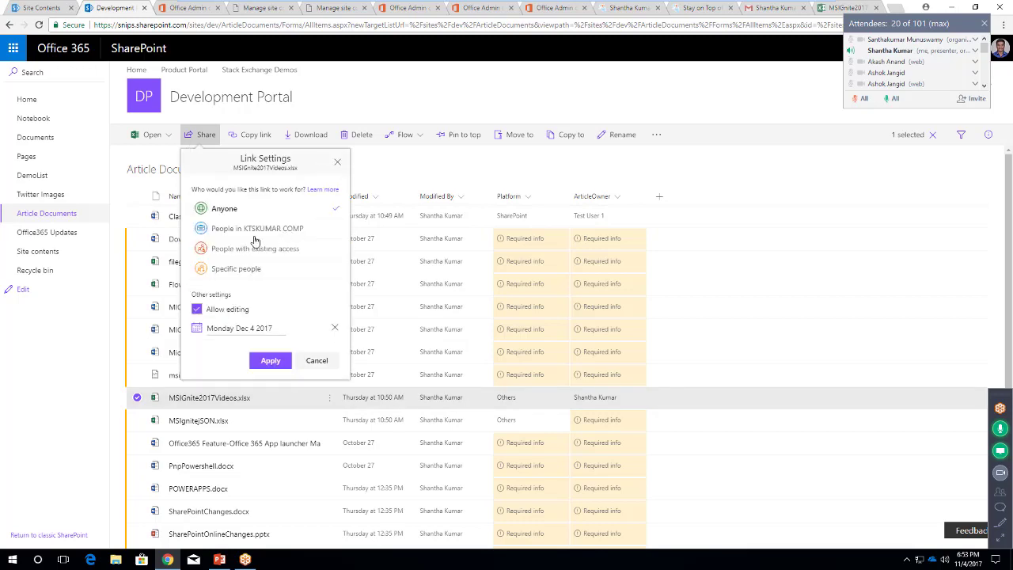
left_click(197, 309)
left_click(267, 362)
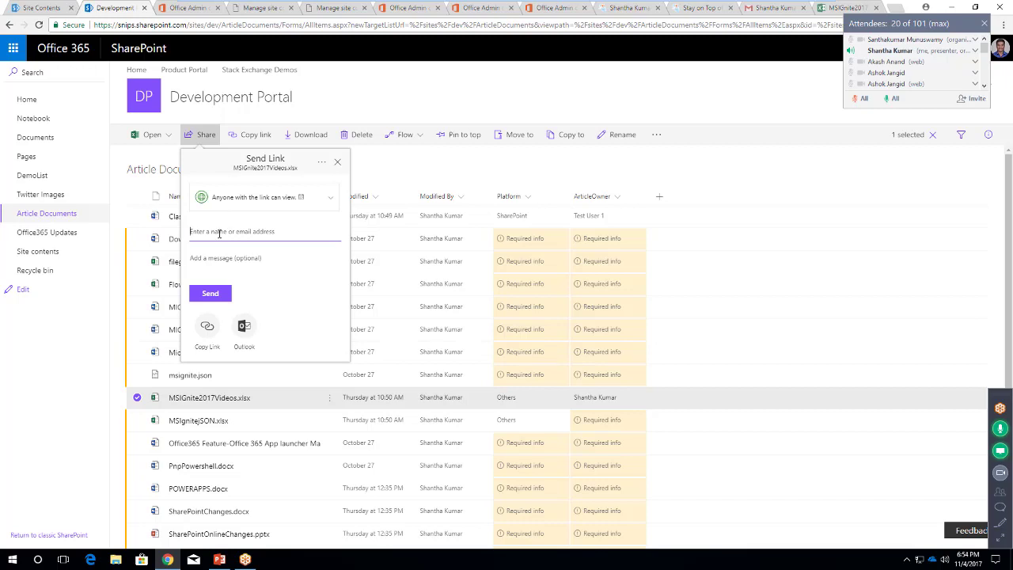
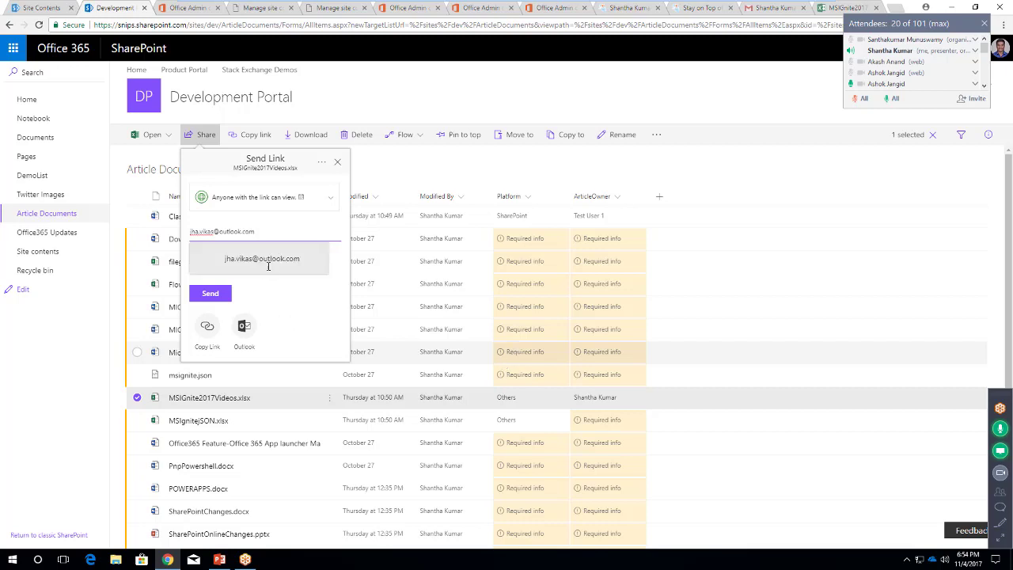
left_click(266, 260)
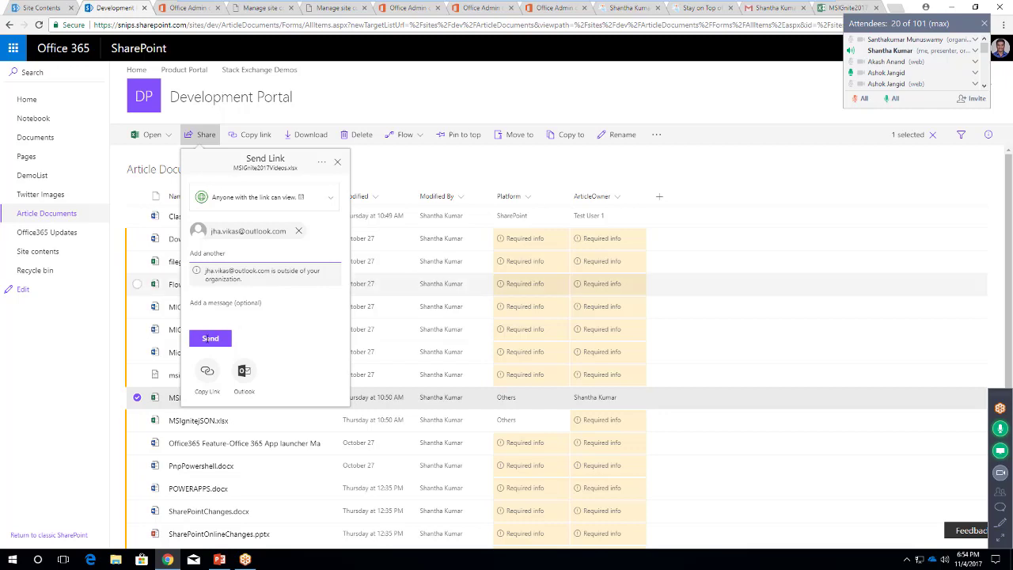
left_click(208, 341)
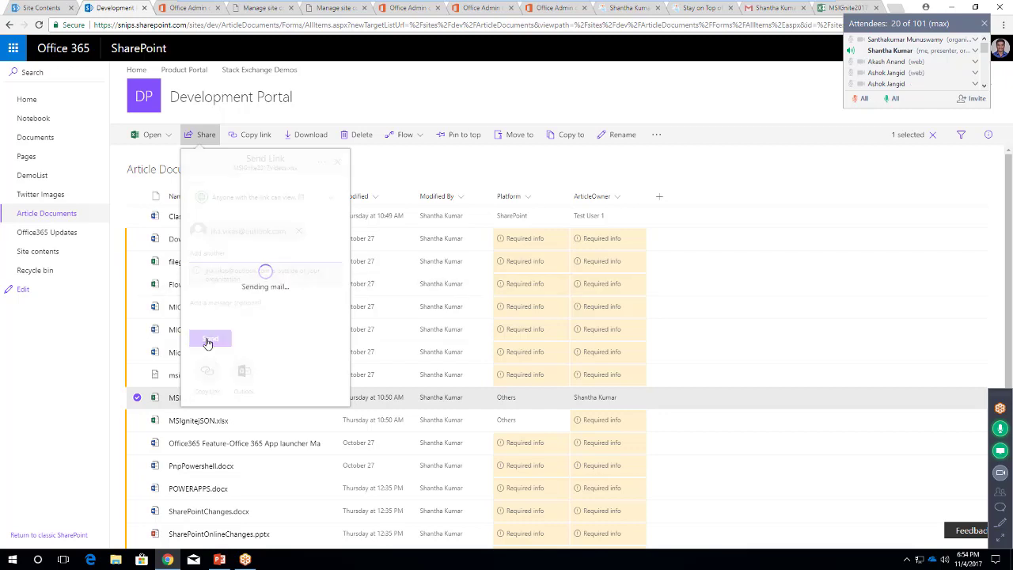
Dismiss the 'Link sent' confirmation and clear the file selection in Article Documents
left_click(338, 166)
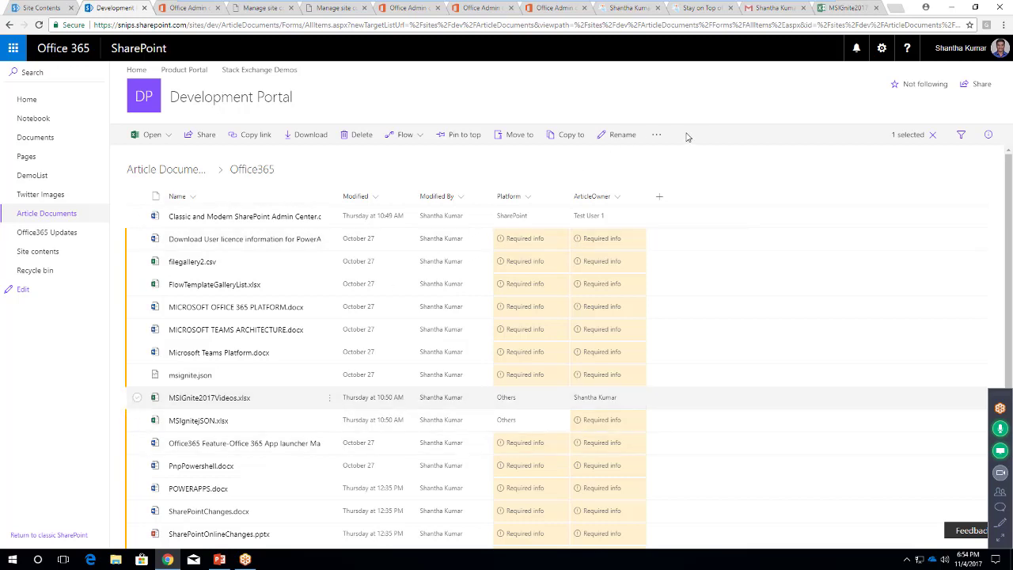
key("Escape")
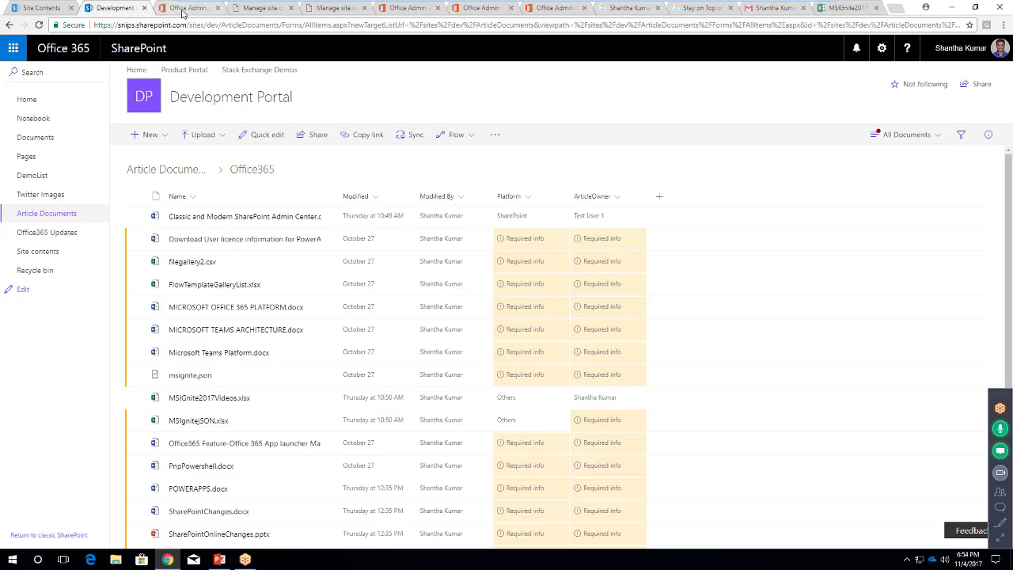
In the Office 365 Admin center, go to Settings > Security & privacy
left_click(257, 12)
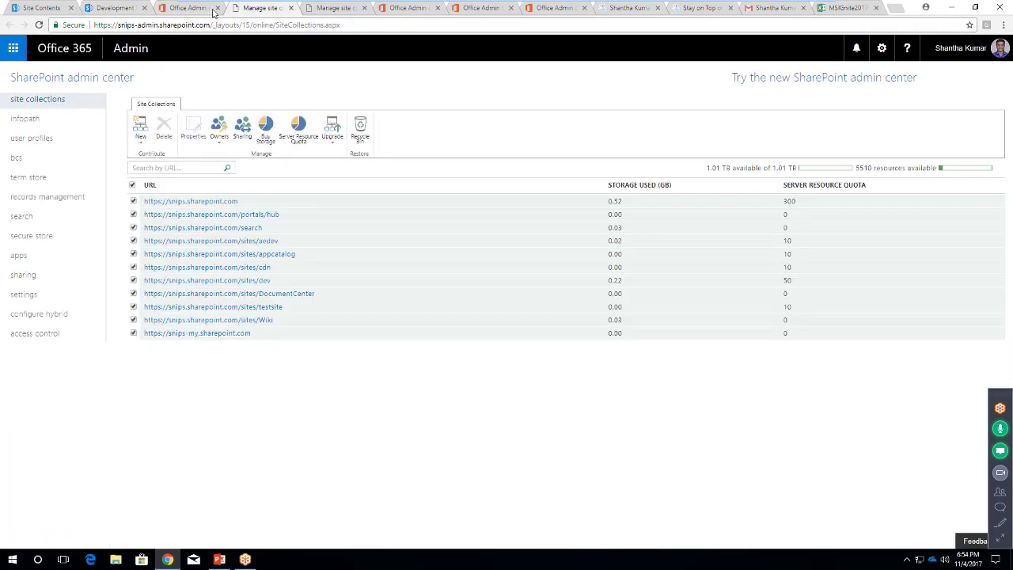
left_click(187, 9)
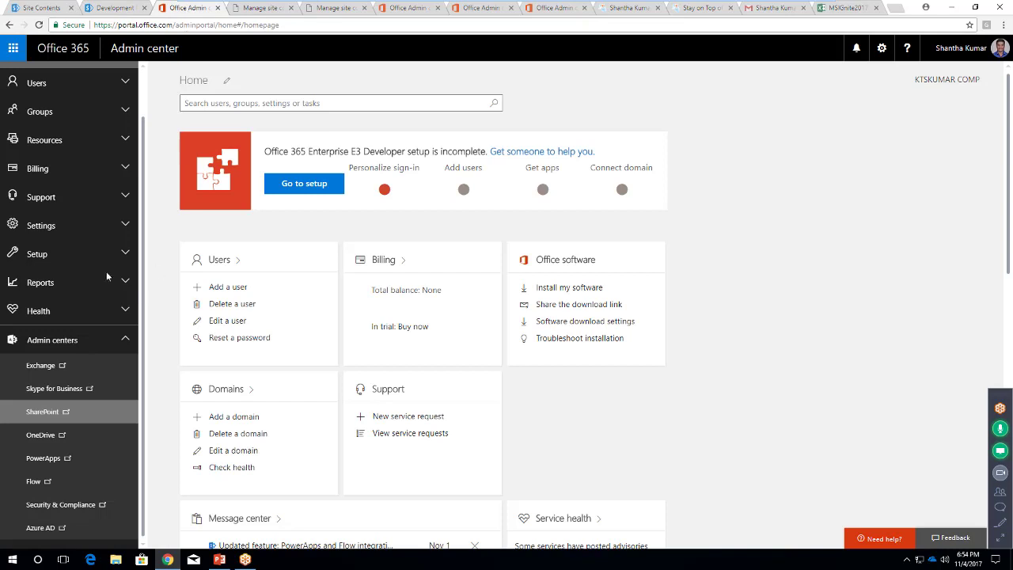
left_click(124, 231)
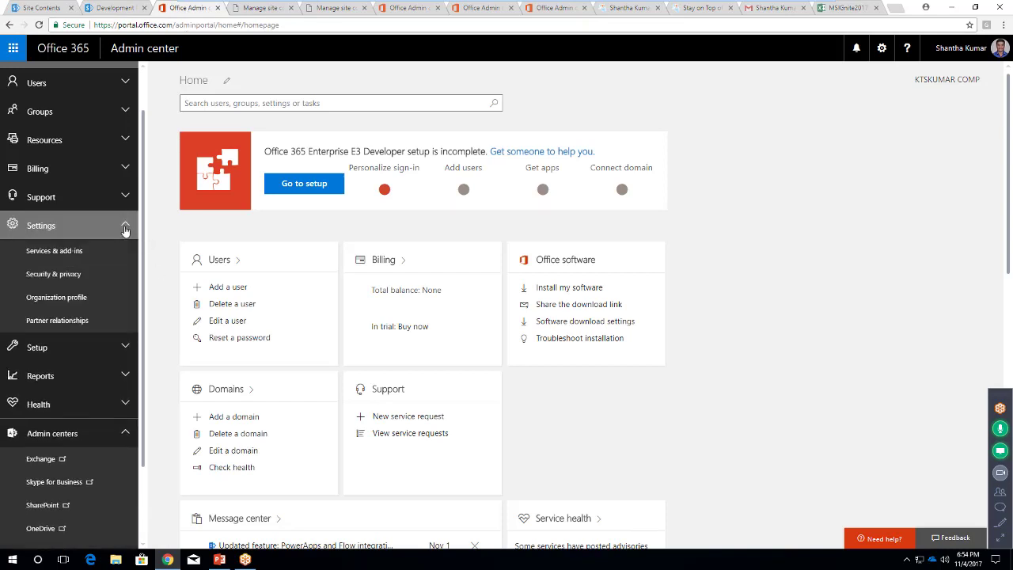
left_click(67, 275)
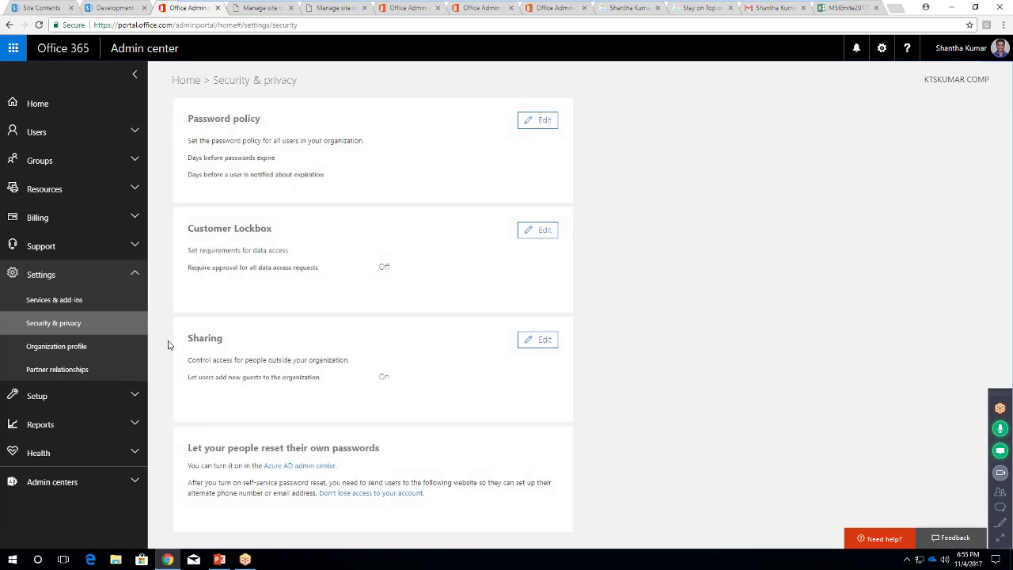
Edit the organization's Sharing setting and open the SharePoint site external sharing settings
left_click(546, 342)
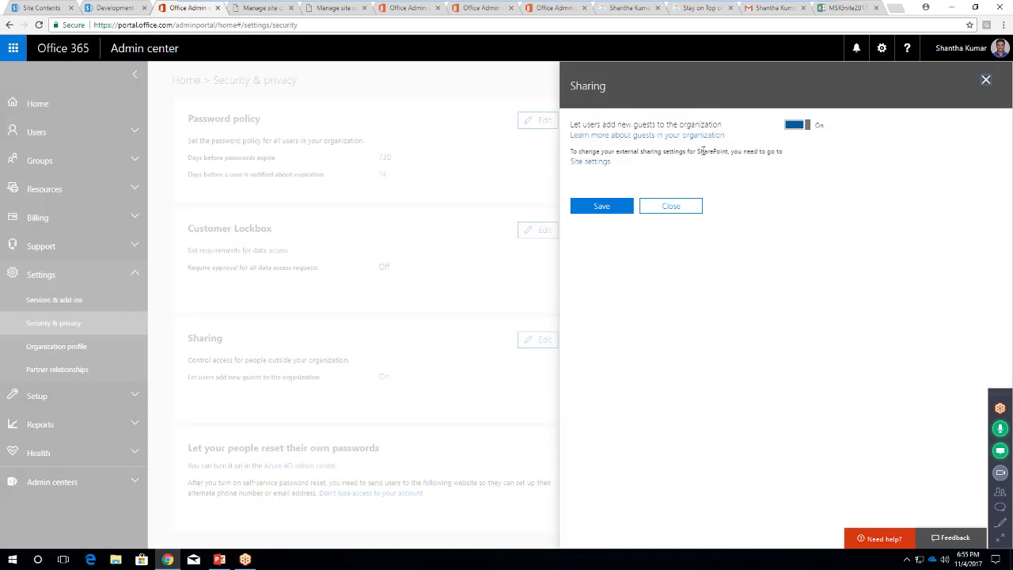
left_click(599, 167)
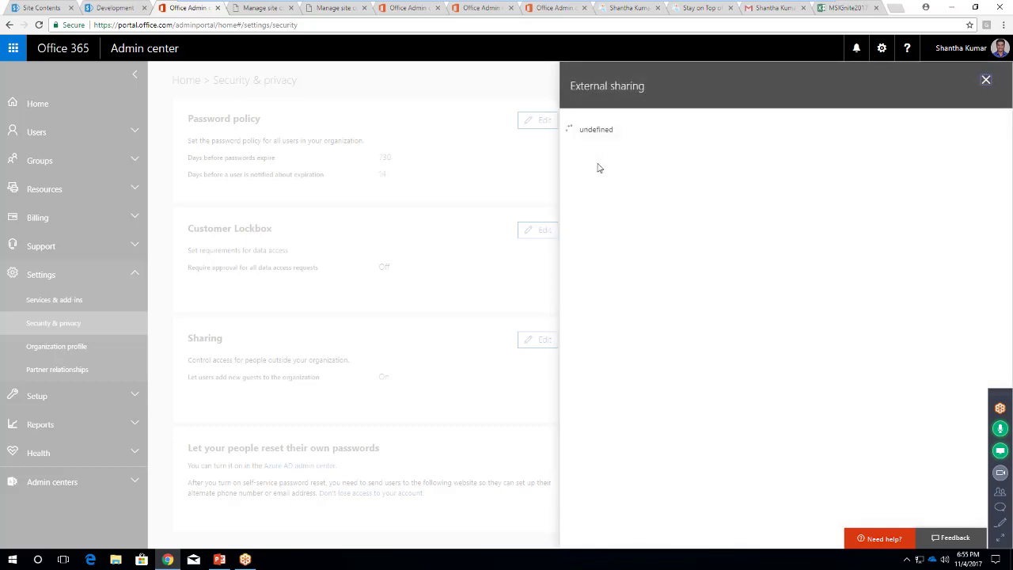
left_click(641, 299)
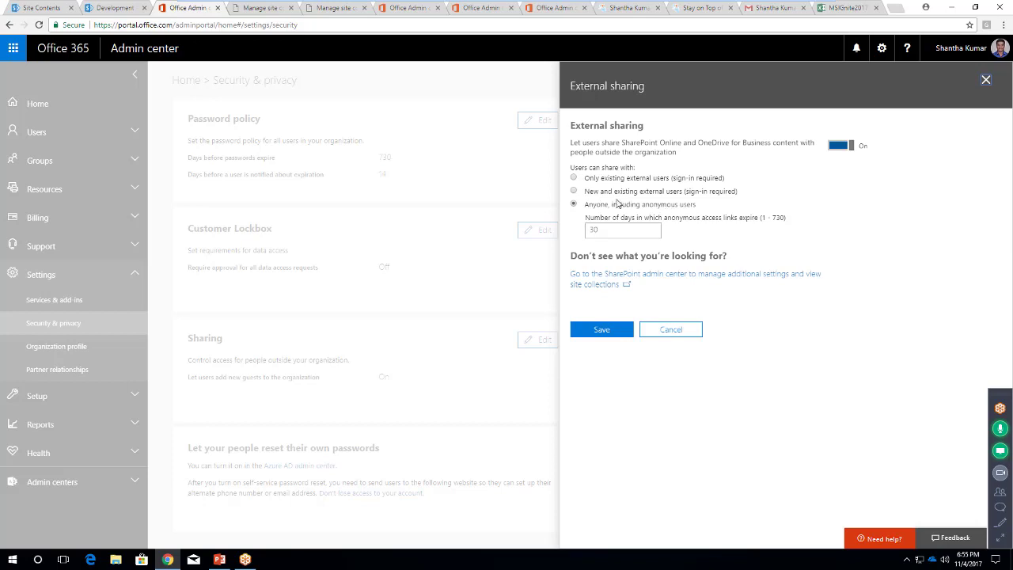
Restrict external sharing to 'Only existing external users', save, and return to Development Portal
left_click(575, 178)
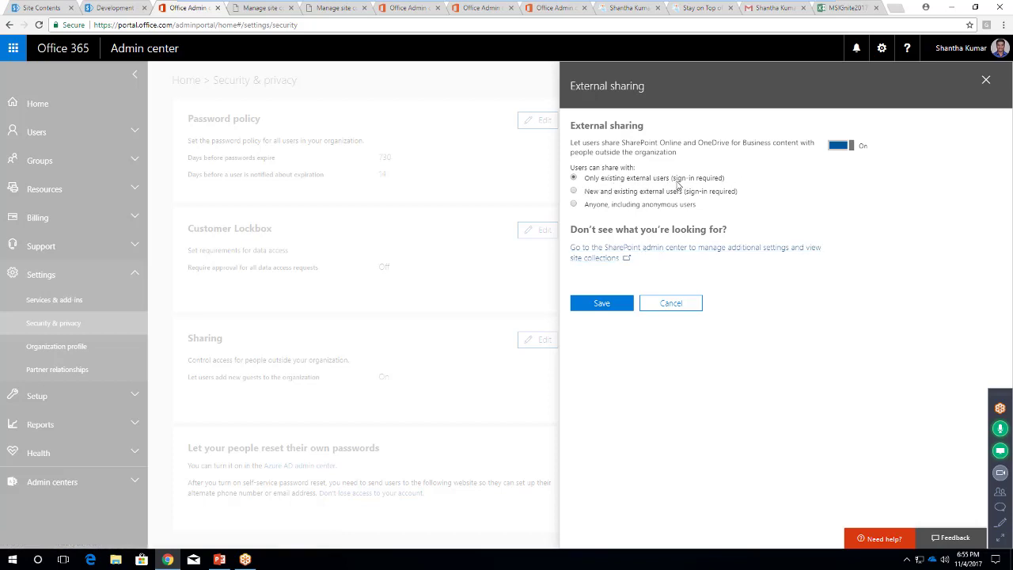
left_click_drag(726, 179, 651, 186)
left_click(648, 185)
left_click(601, 304)
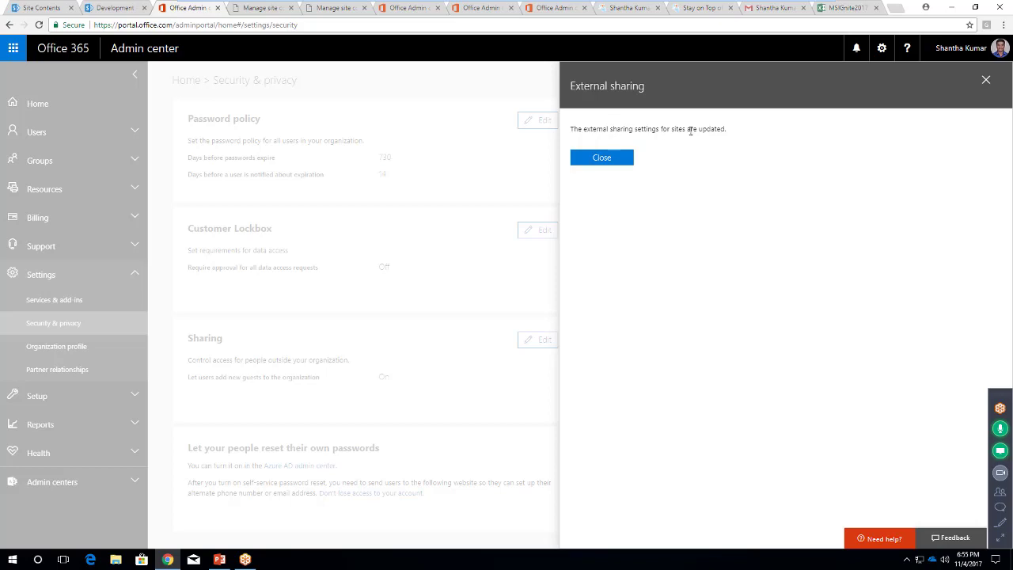
left_click(601, 158)
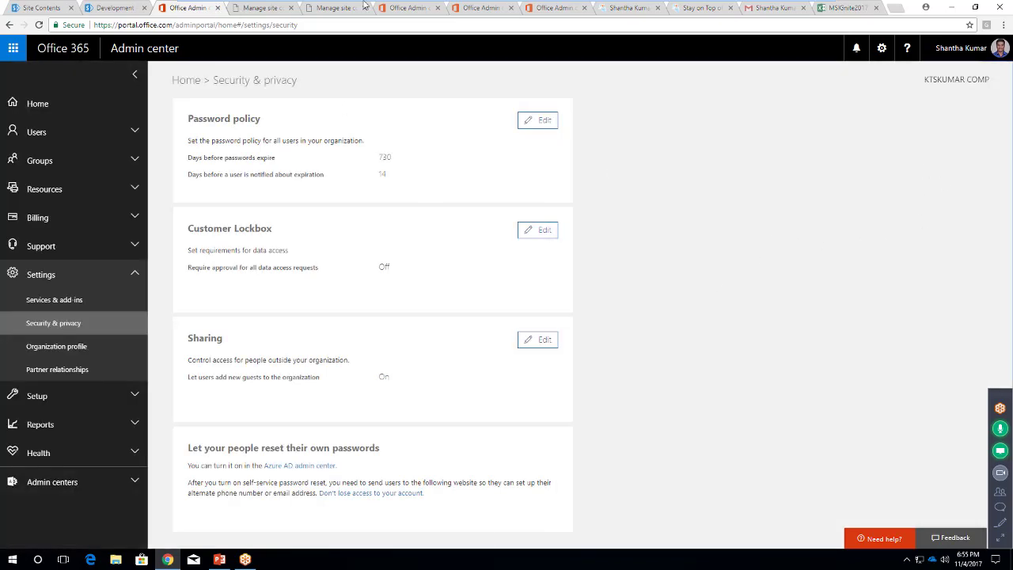
left_click(103, 8)
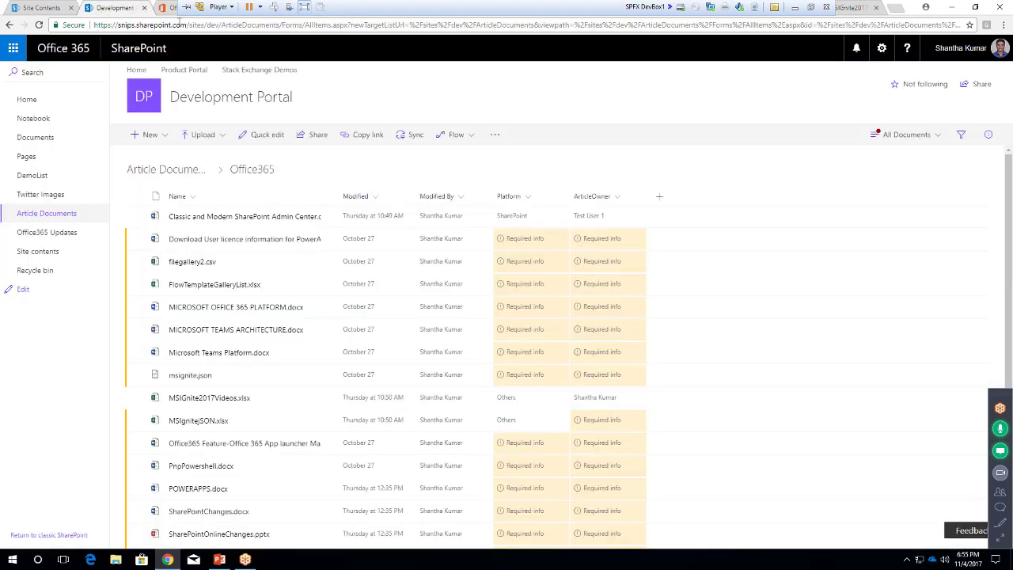
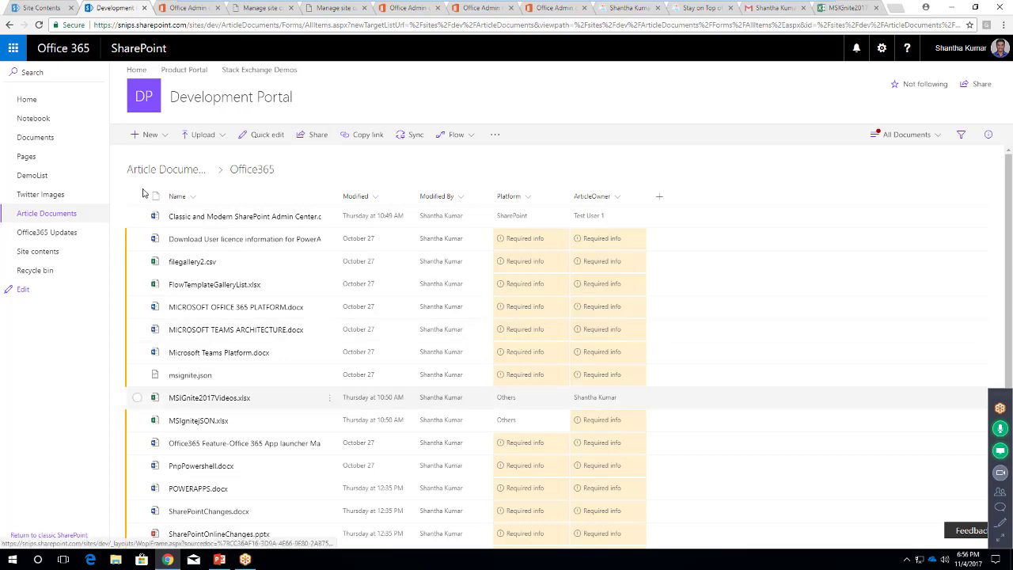
Reload the Office365 folder and select the MSIgnite2017Videos.xlsx file
left_click(234, 26)
key("Return")
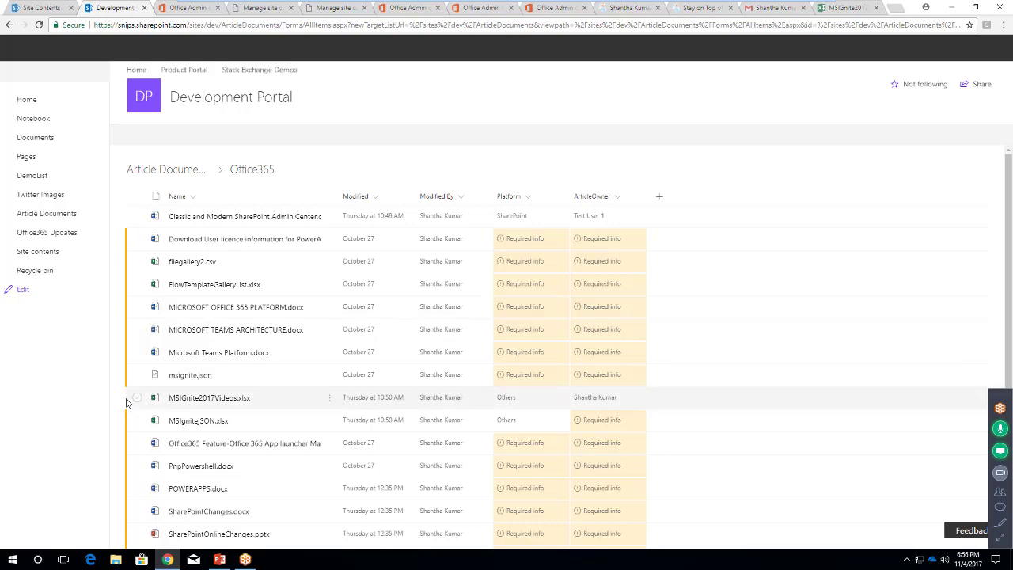
left_click(190, 408)
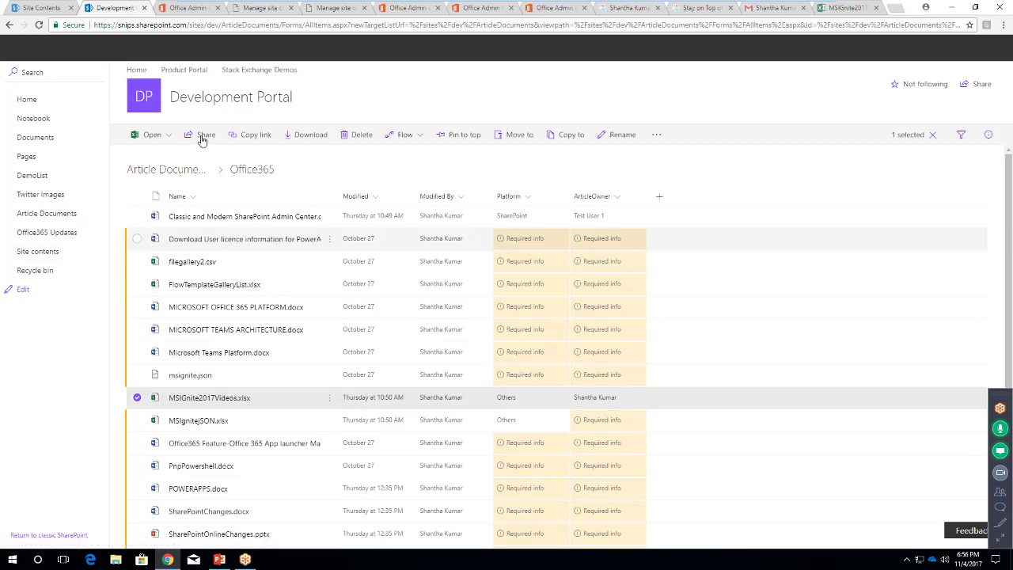
left_click(204, 138)
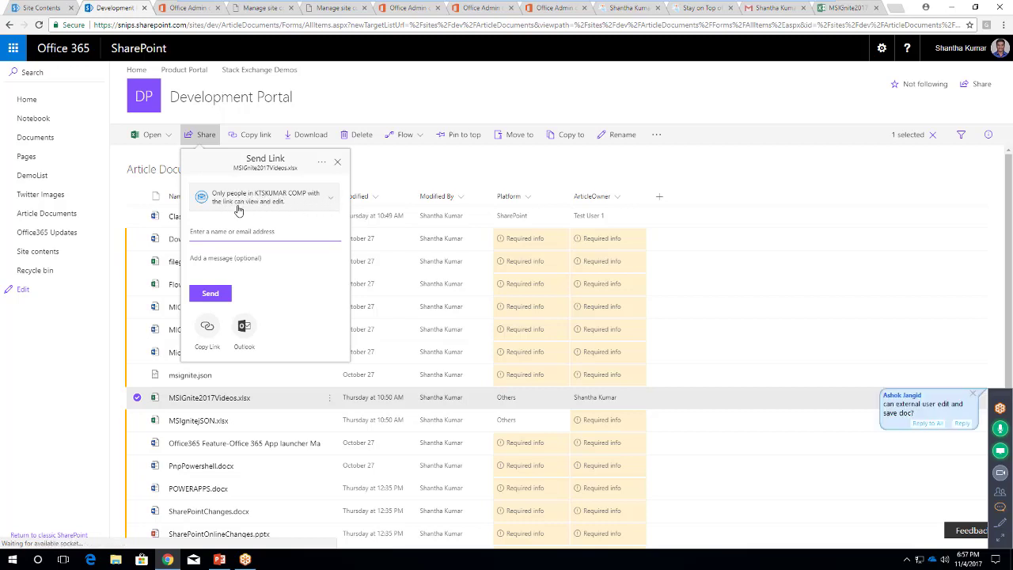
left_click(327, 203)
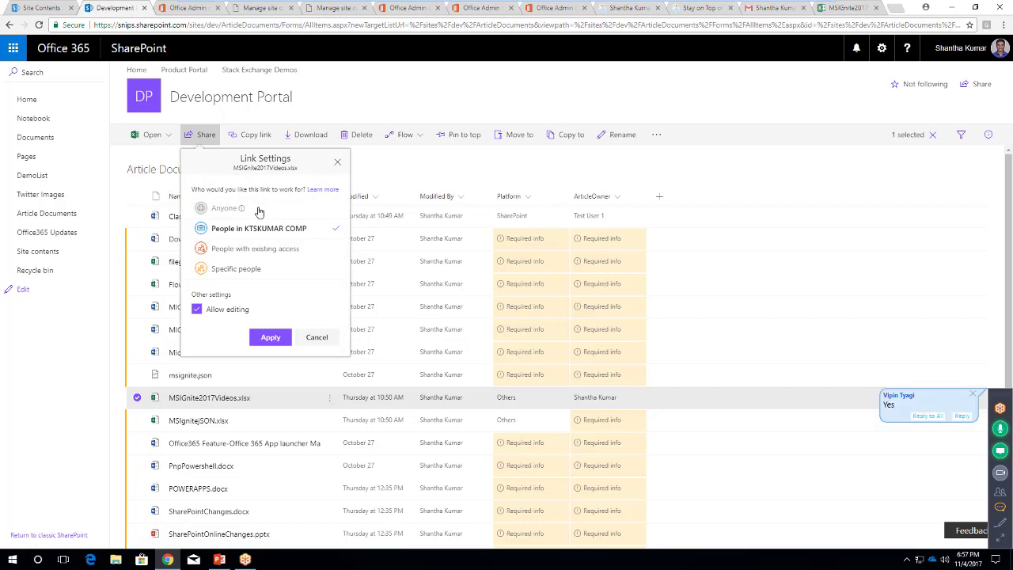
left_click(317, 338)
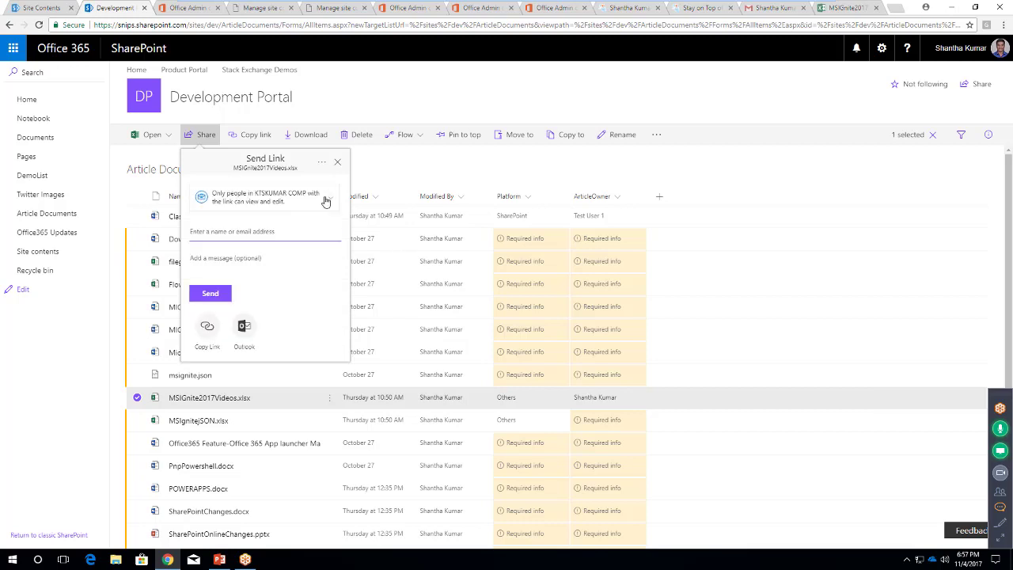
left_click(339, 164)
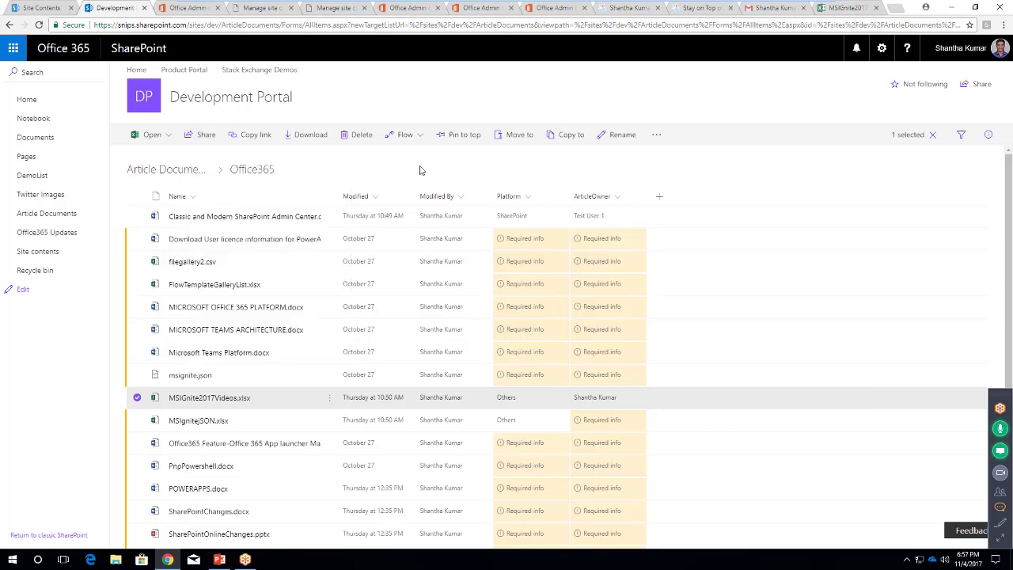
left_click(421, 170)
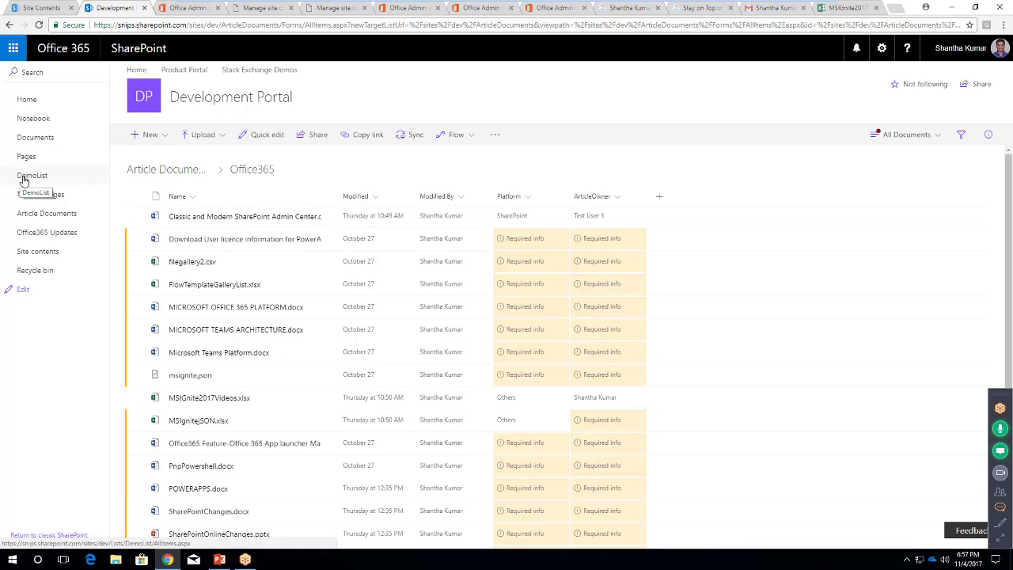
Go from DemoList to Site contents and open Test List in a new tab
left_click(24, 178)
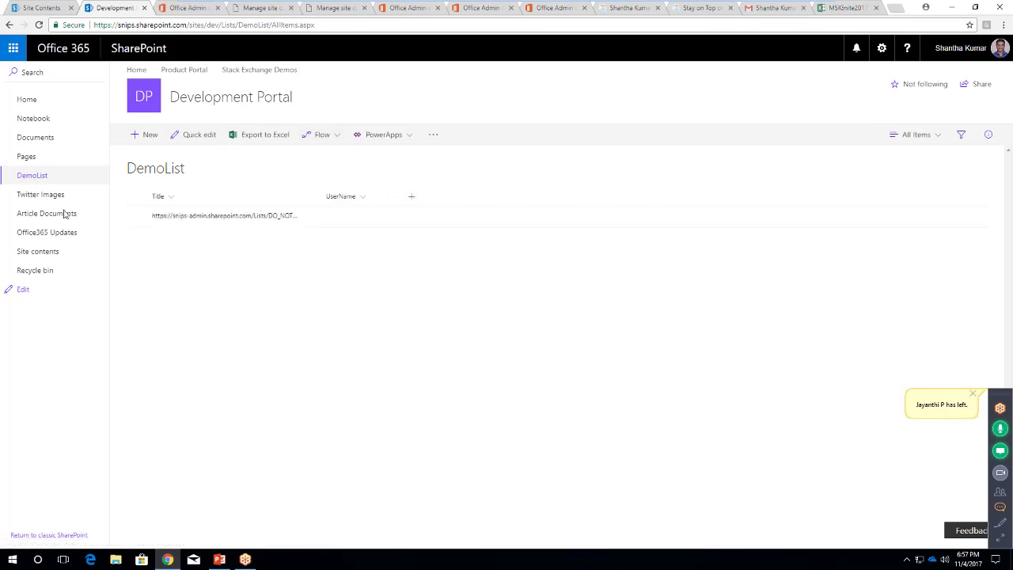
left_click(42, 254)
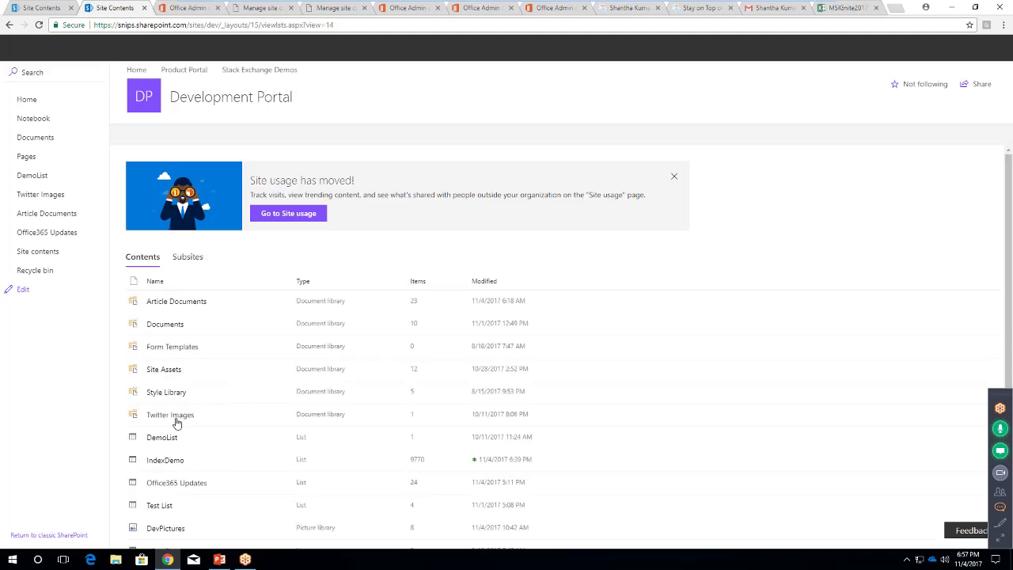
middle_click(161, 507)
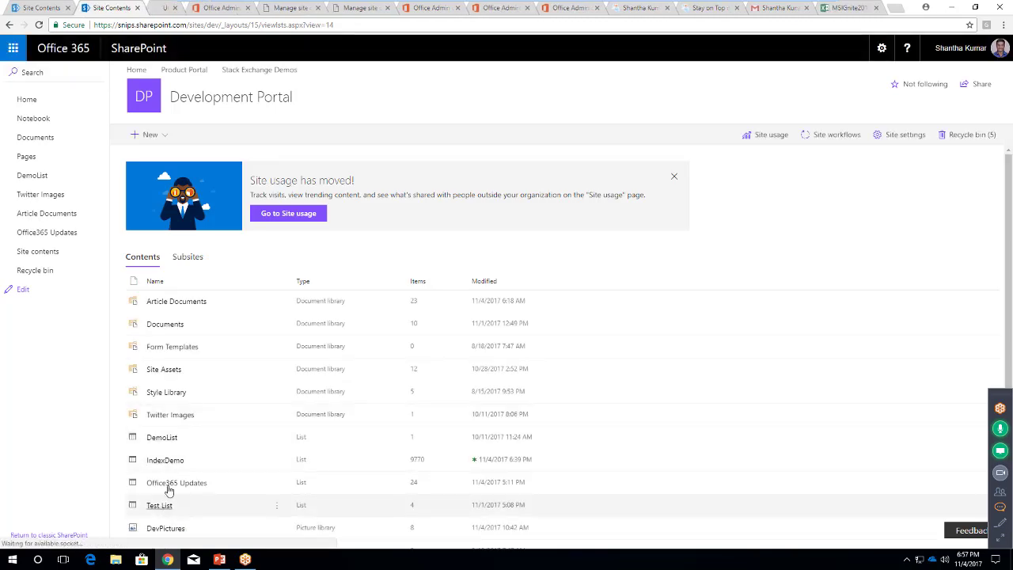
left_click(170, 8)
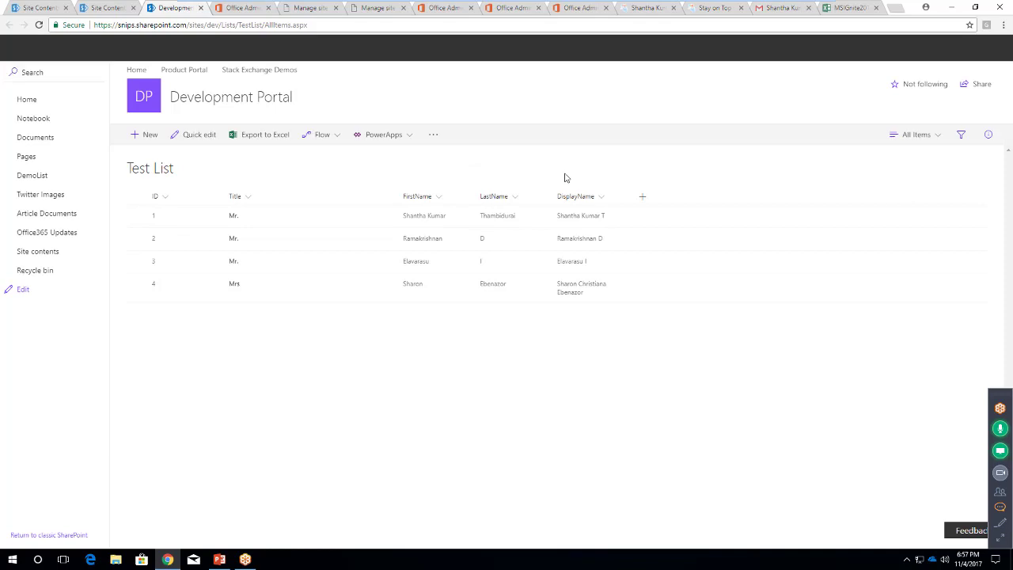
left_click(196, 136)
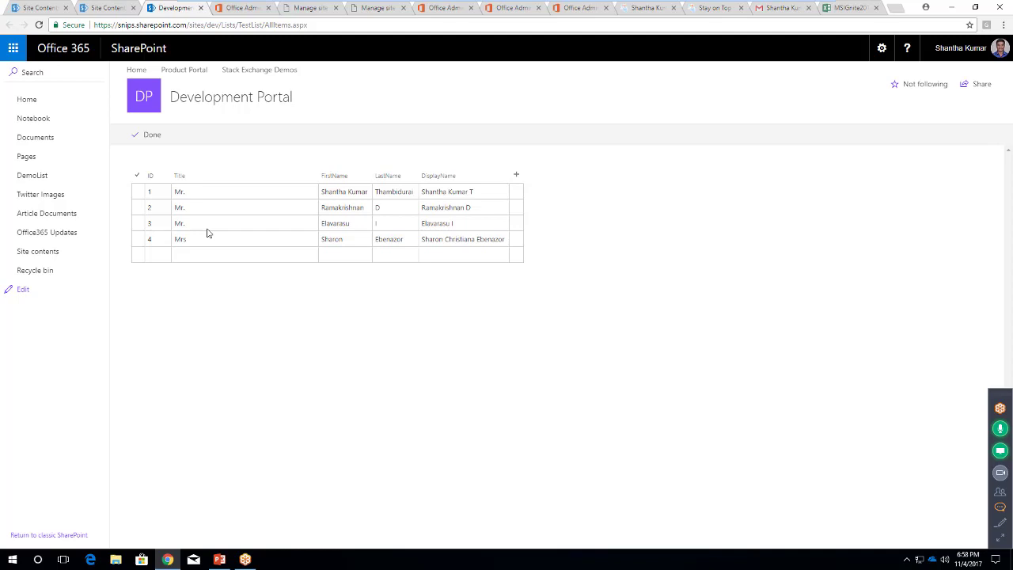
left_click(153, 135)
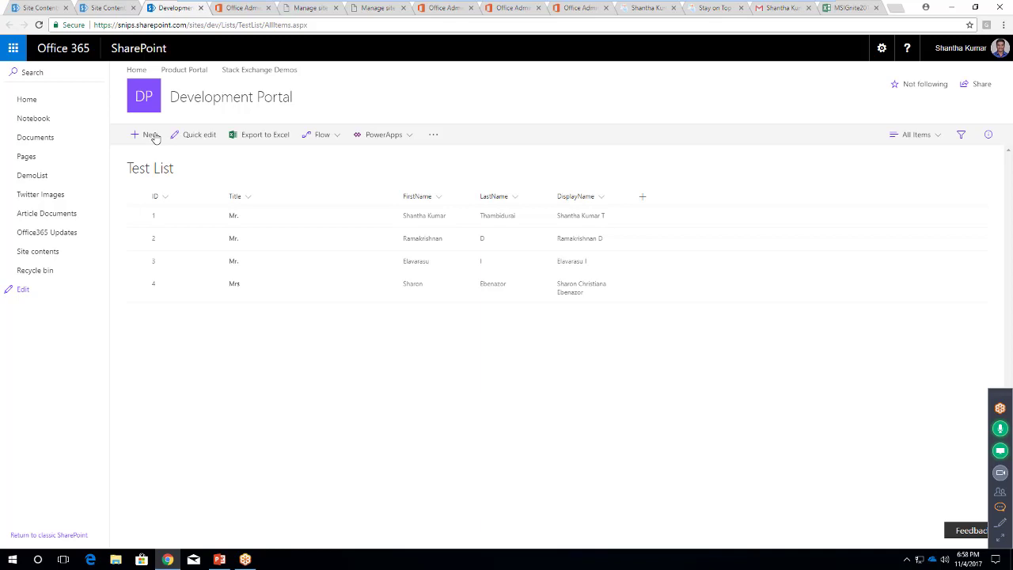
In the first item's details pane, change its LastName to 'T', then deselect the row
left_click(137, 215)
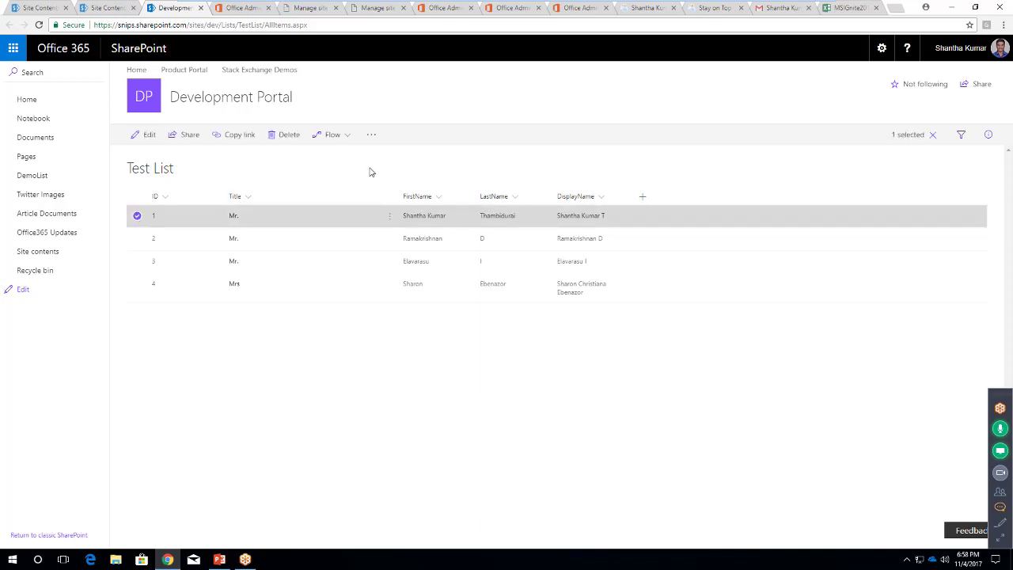
left_click(989, 136)
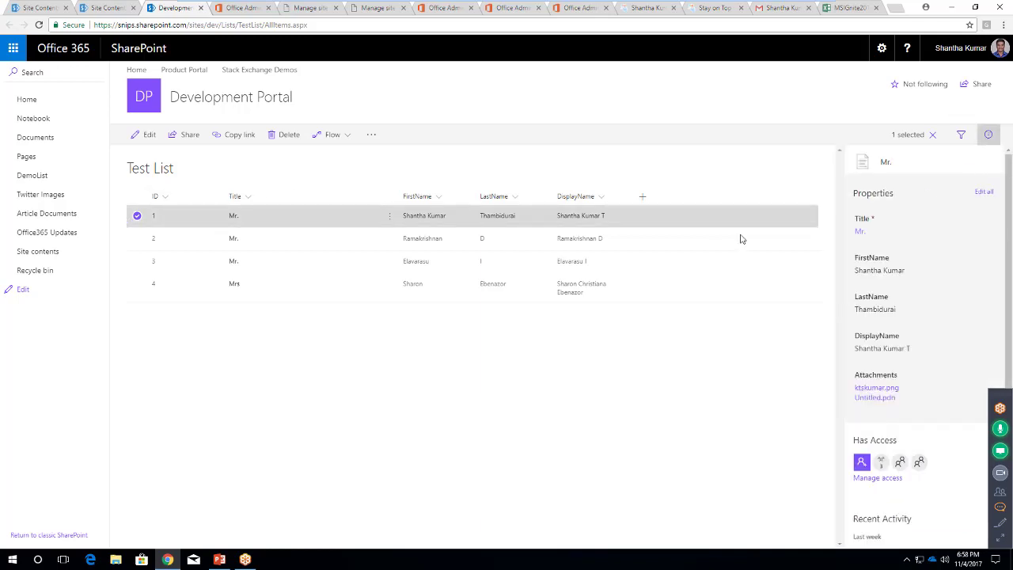
left_click(917, 273)
left_click(924, 273)
left_click(897, 310)
left_click(916, 311)
key("ctrl+a")
type("T")
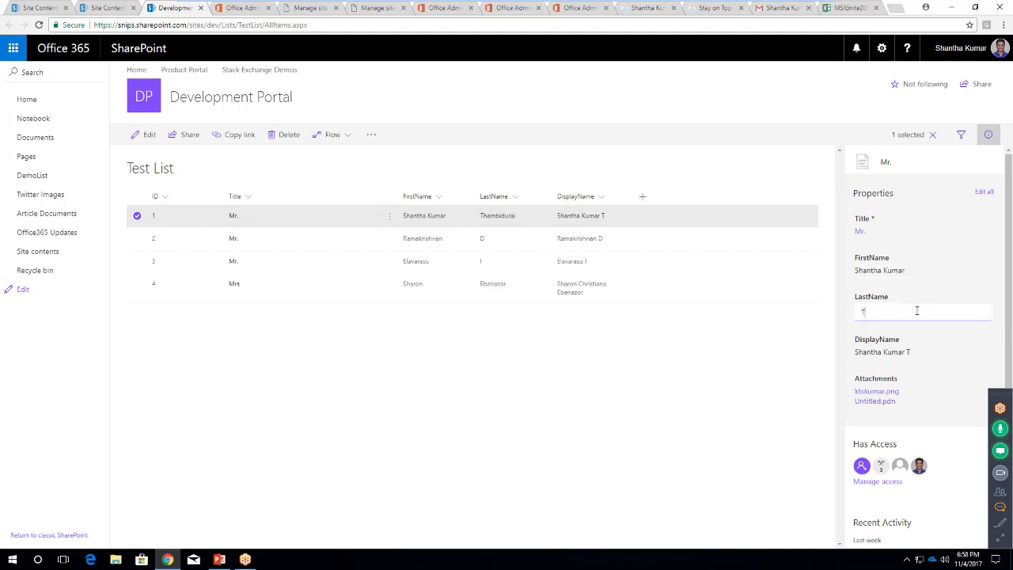
left_click(919, 330)
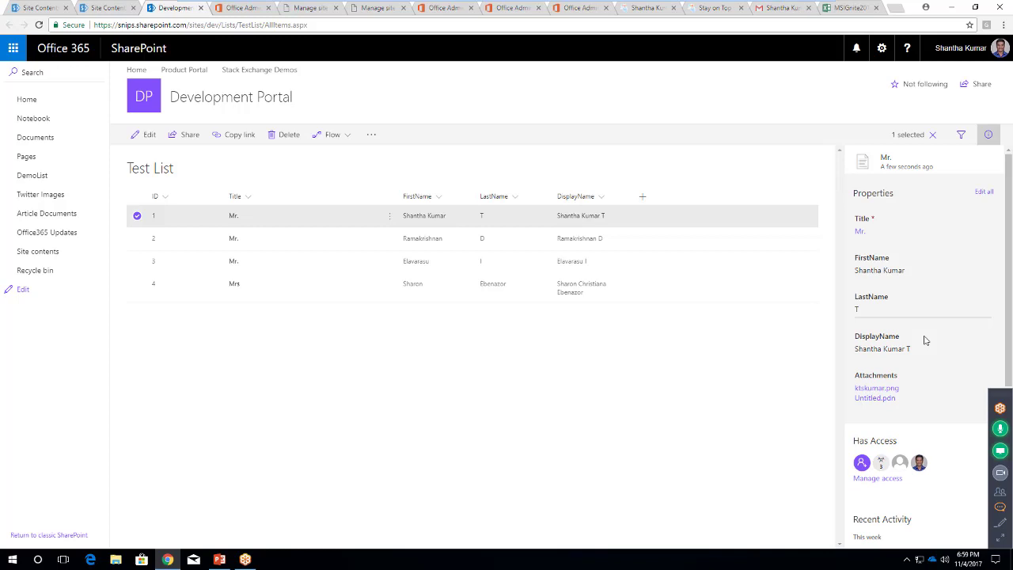
left_click(670, 396)
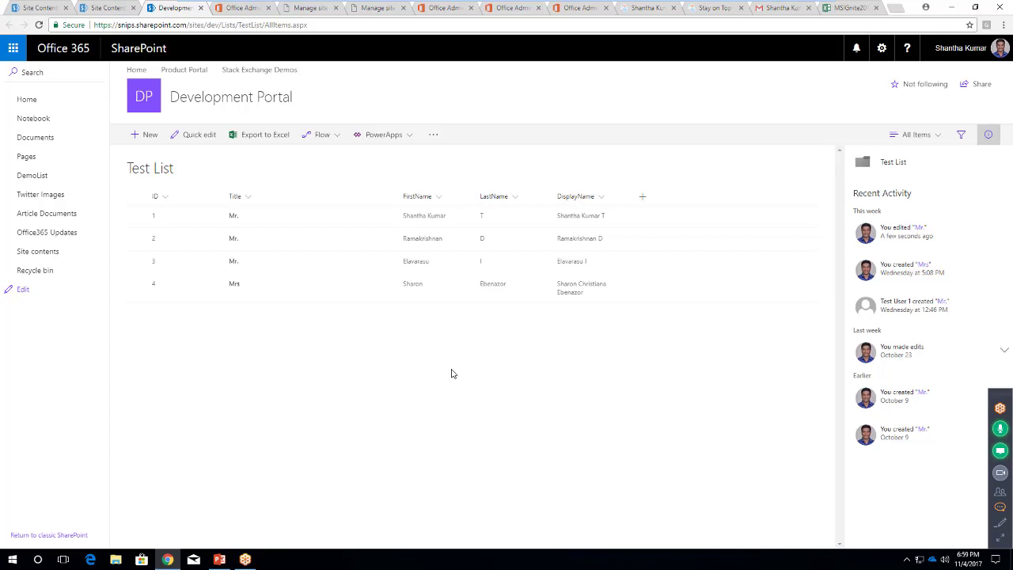
Open Test List's Advanced settings through List settings
left_click(882, 48)
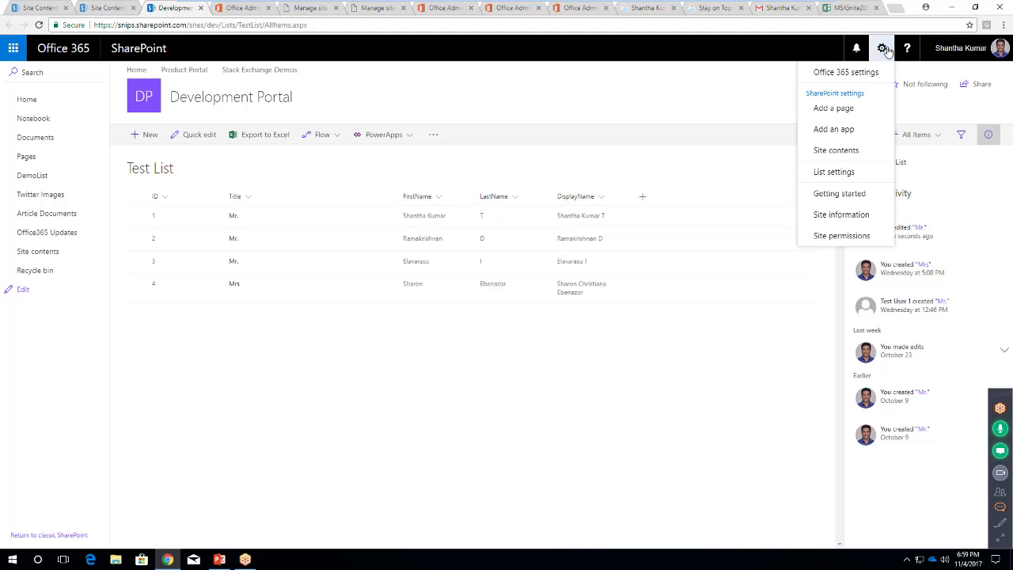
left_click(849, 171)
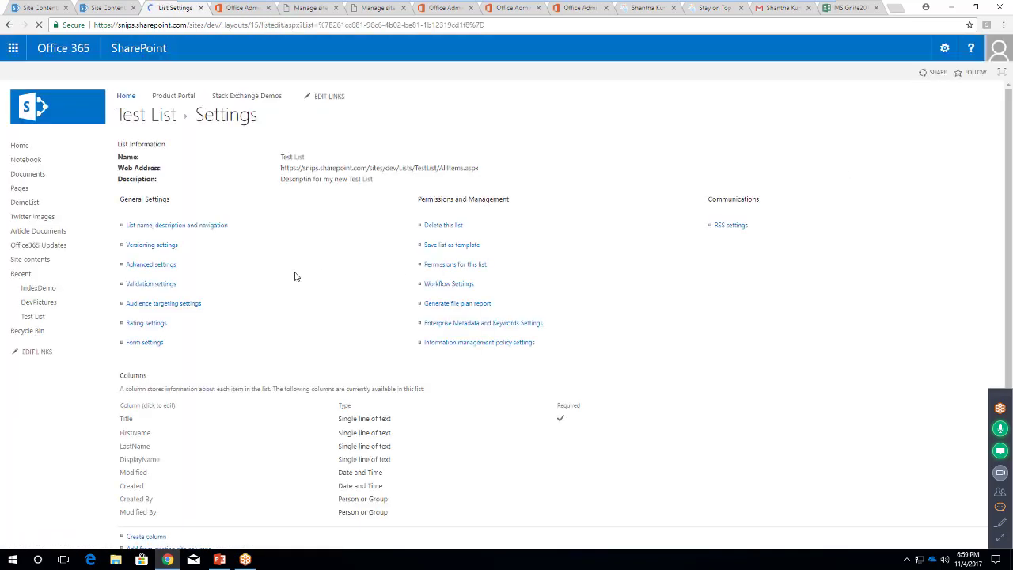
scroll(294, 276, "down", 1)
scroll(295, 276, "up", 1)
scroll(294, 276, "down", 3)
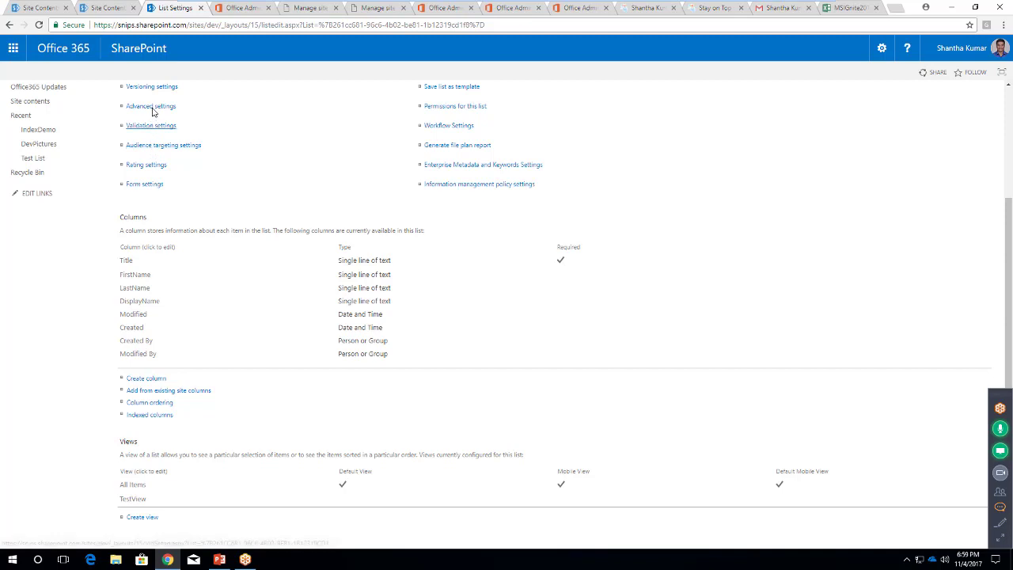
left_click(153, 106)
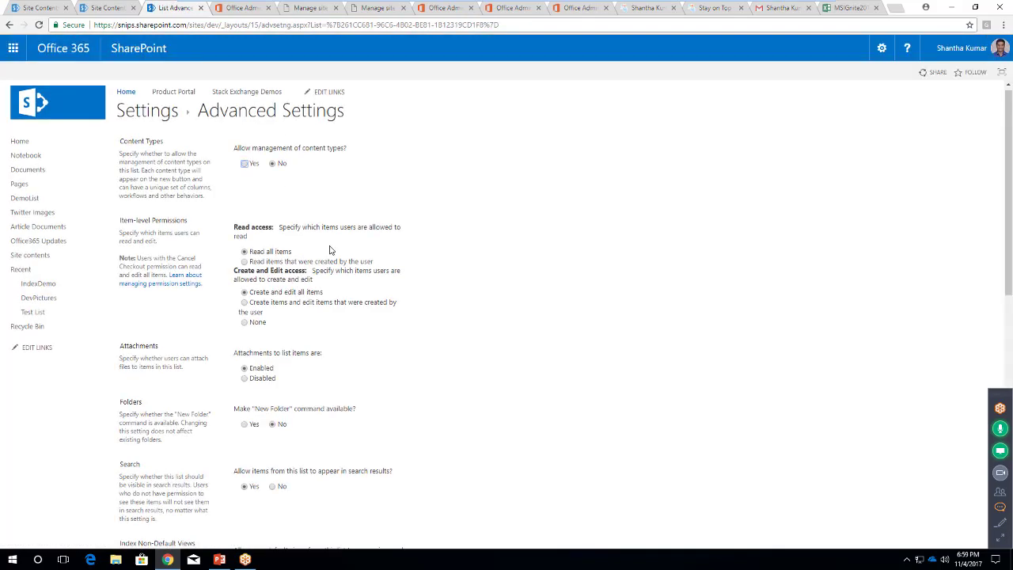
Turn Quick Edit off, save with OK, and go back to the Test List items
scroll(443, 287, "down", 1)
scroll(444, 289, "down", 5)
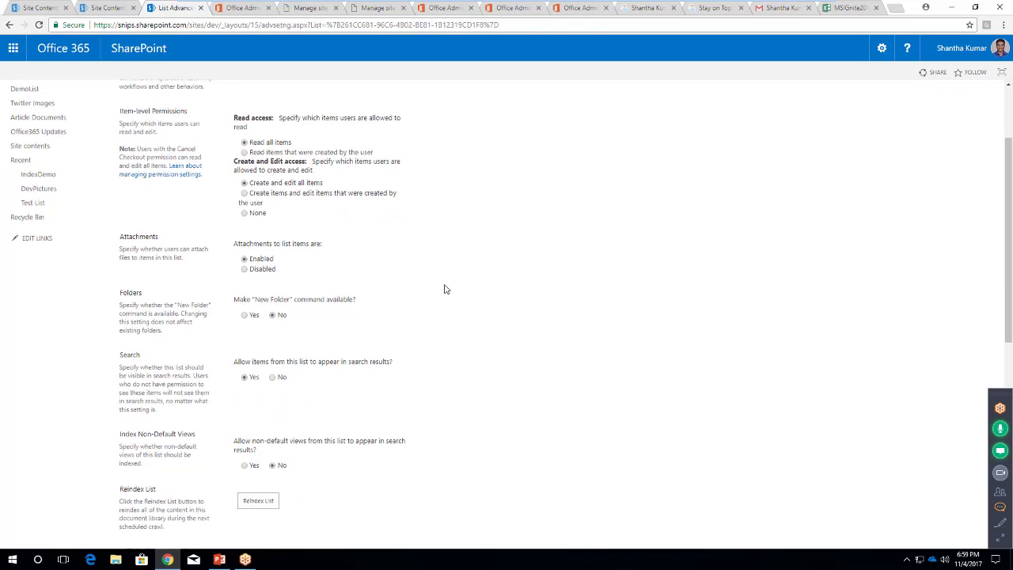
scroll(444, 289, "down", 3)
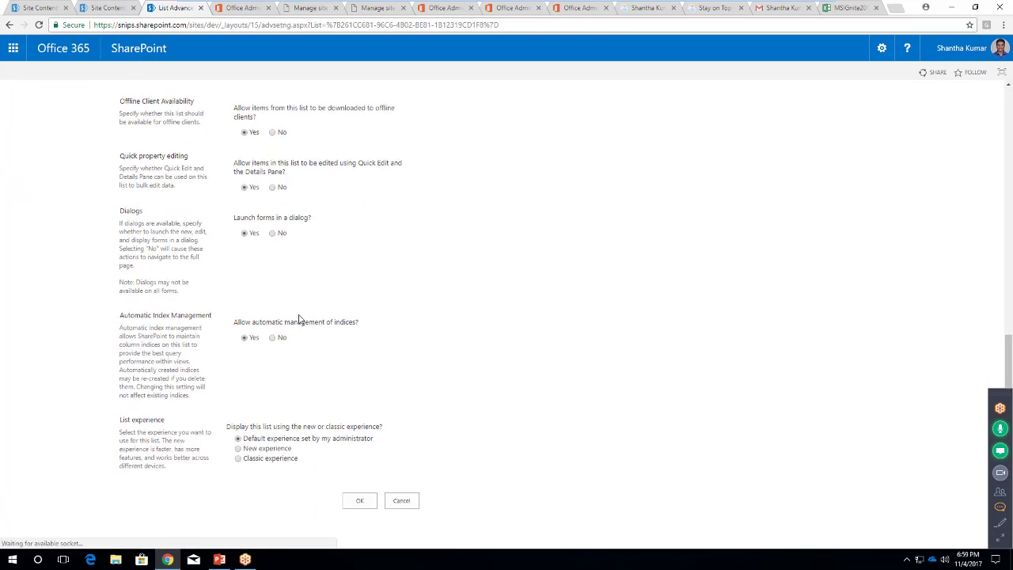
scroll(301, 320, "up", 2)
scroll(314, 317, "up", 1)
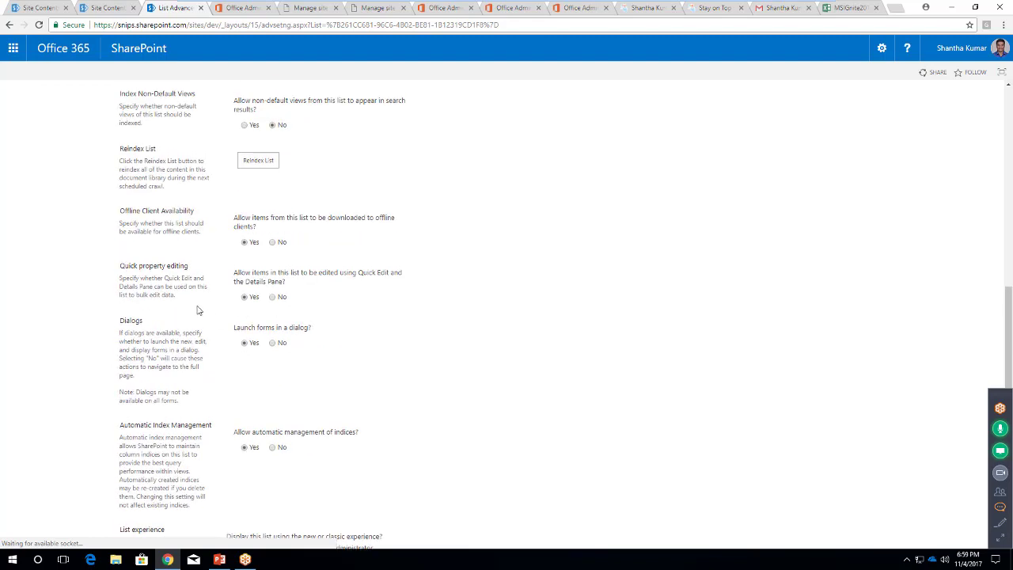
left_click(272, 344)
scroll(495, 371, "down", 3)
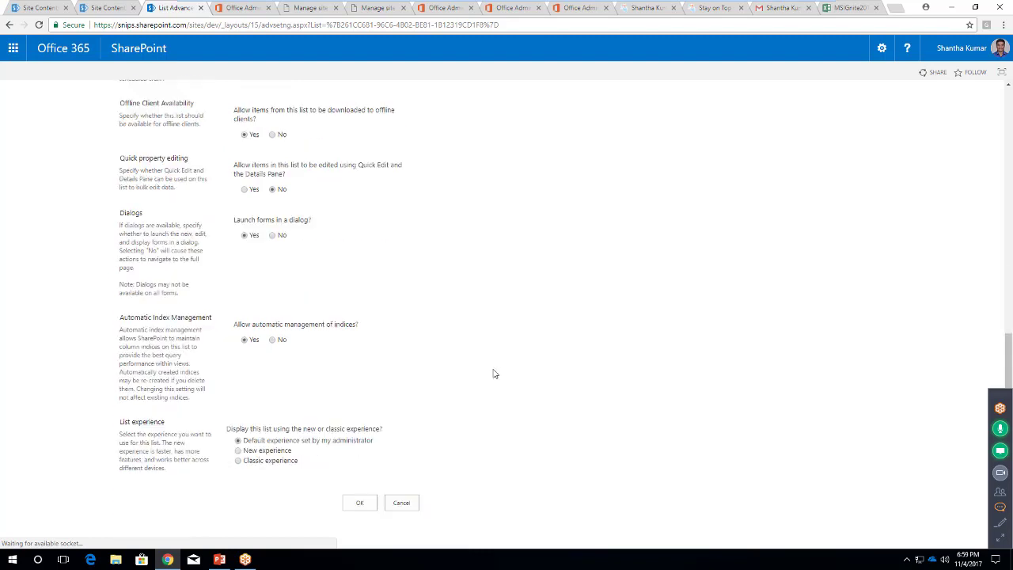
left_click(359, 499)
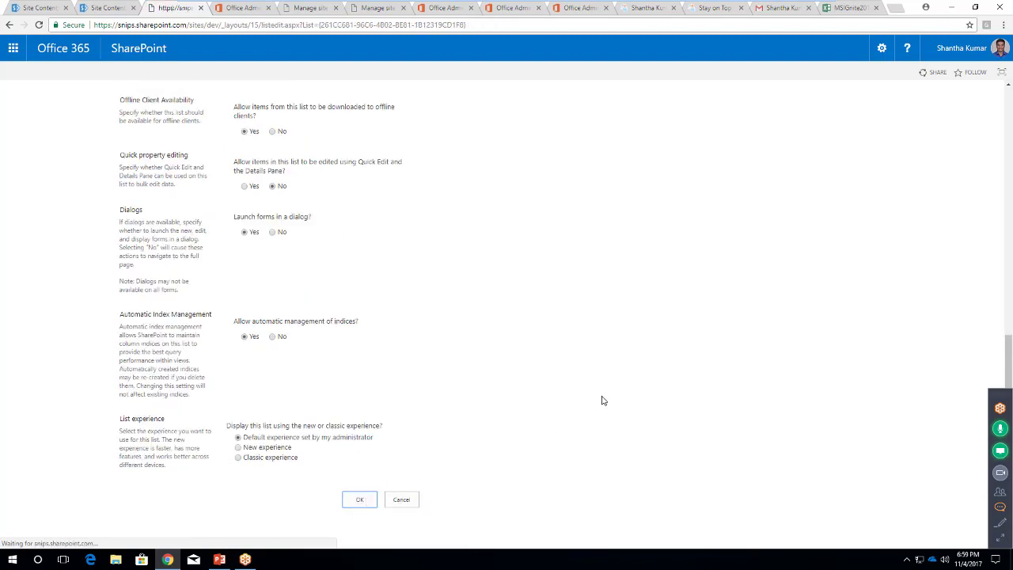
left_click(148, 116)
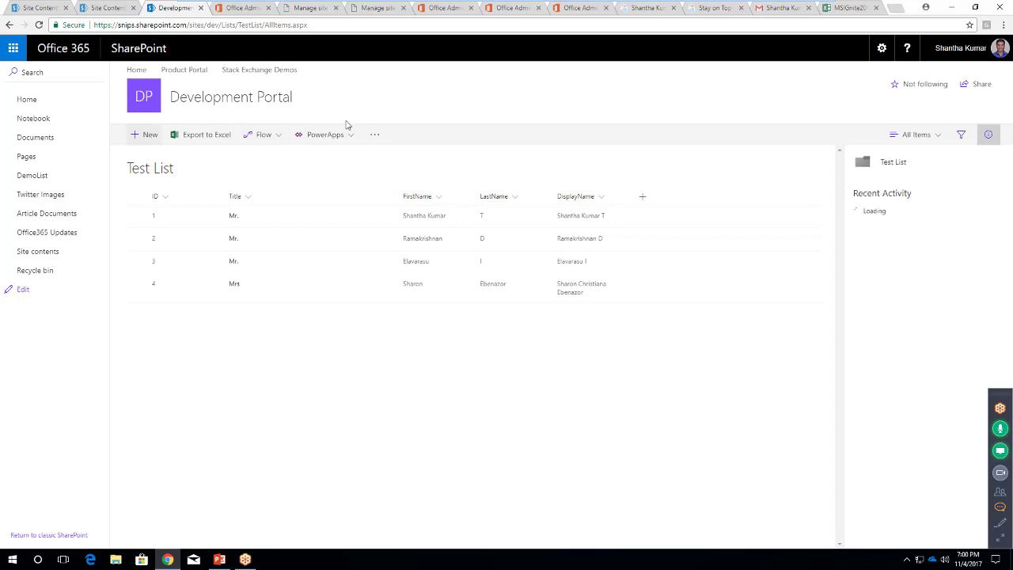
Select the first item and double-click its FirstName to check inline editing is disabled
left_click(137, 216)
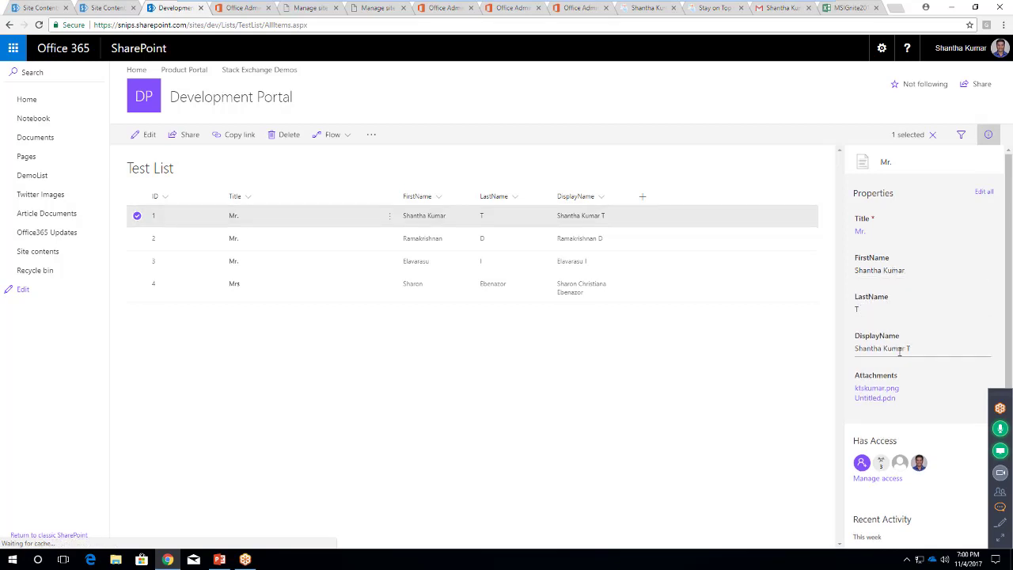
double_click(896, 269)
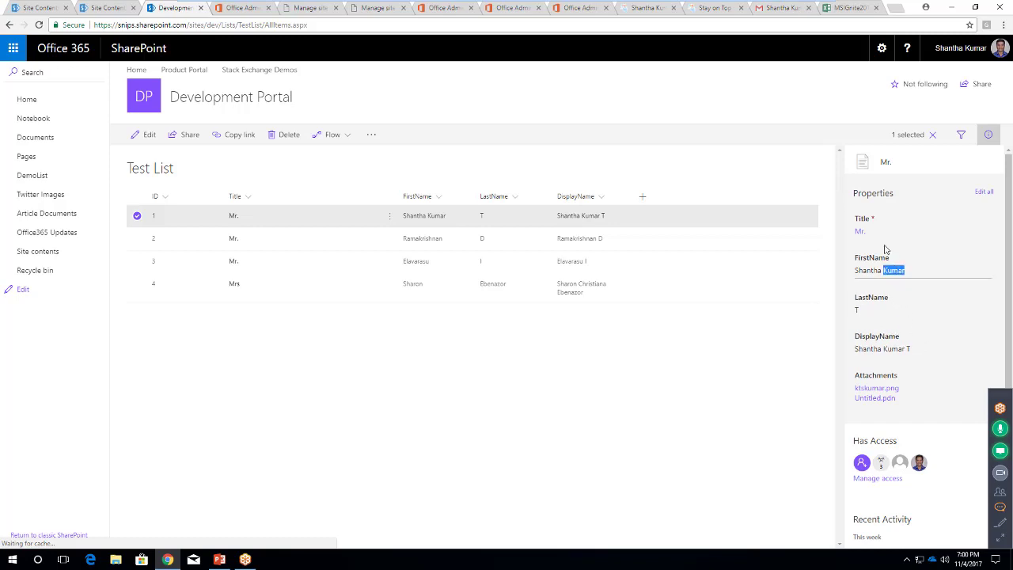
left_click(753, 352)
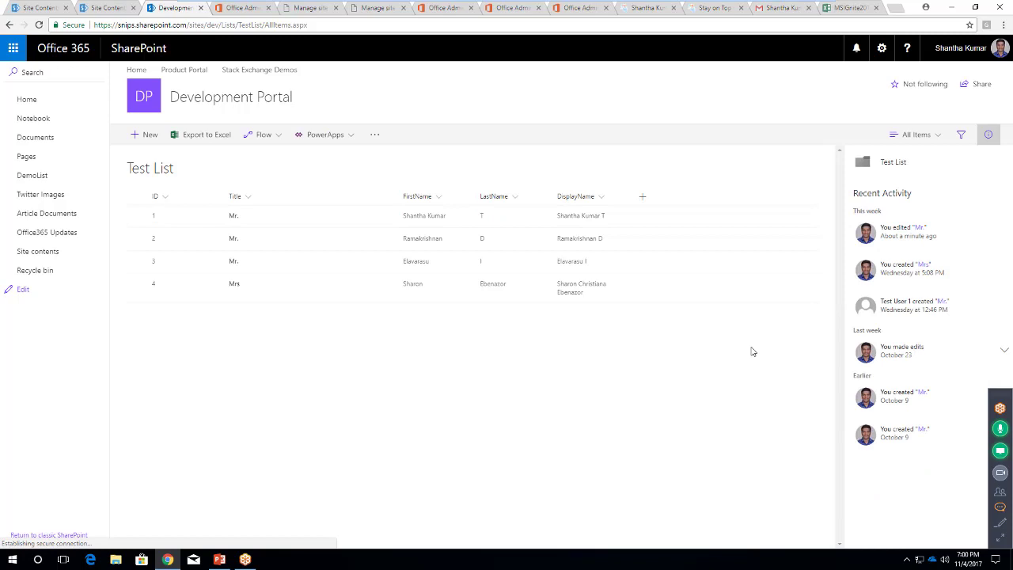
left_click(136, 216)
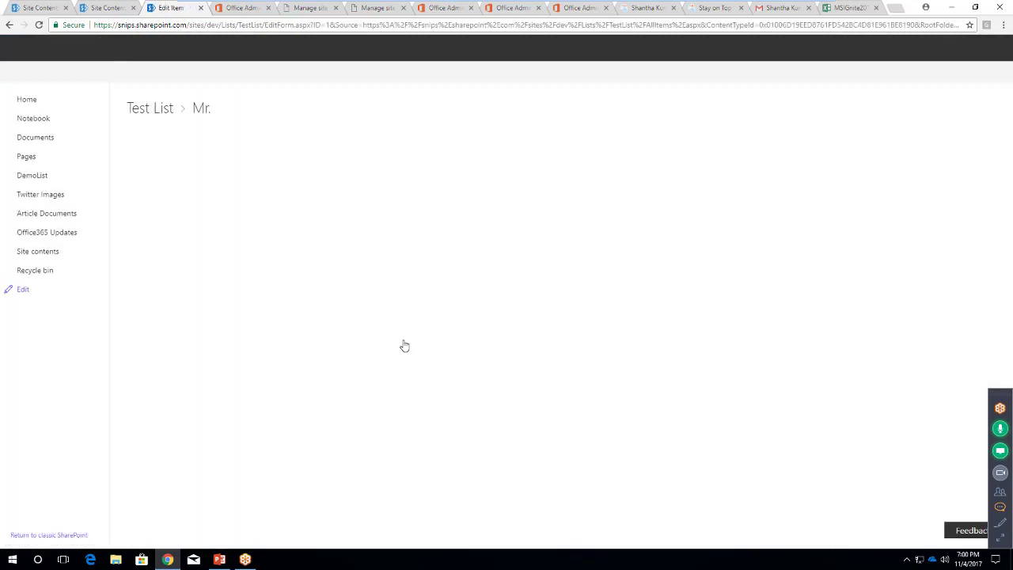
key("Tab")
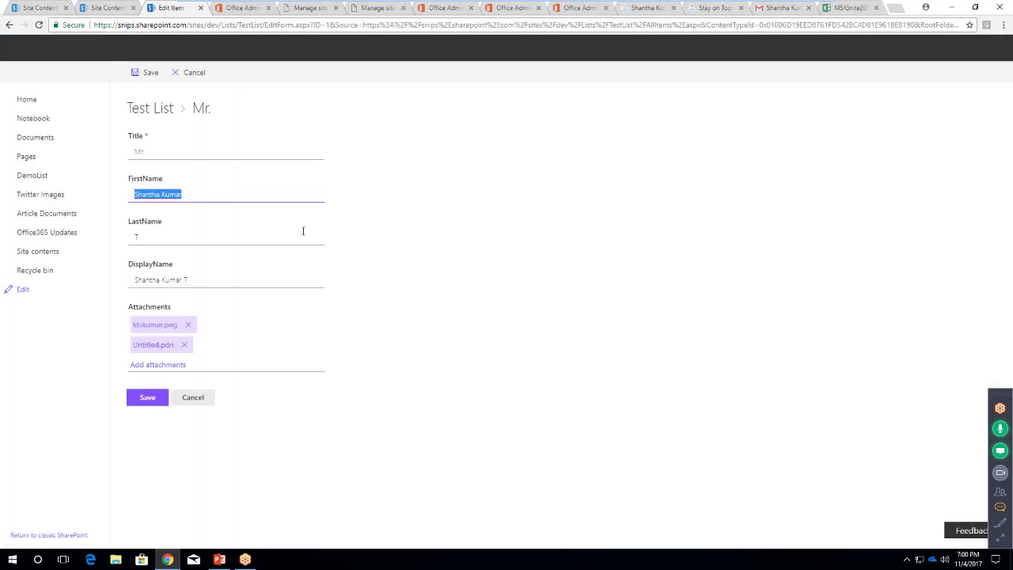
key("Tab")
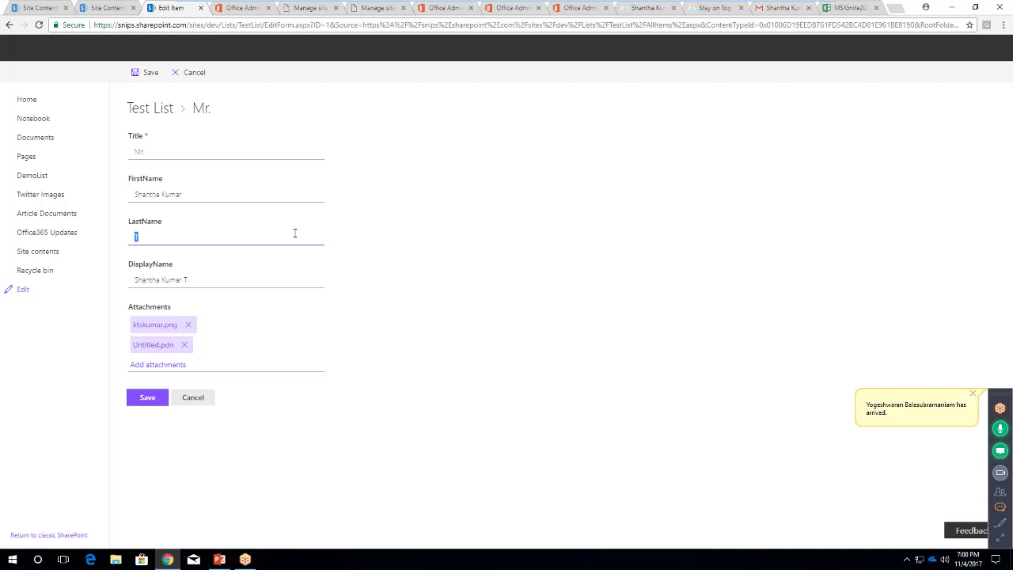
left_click(190, 72)
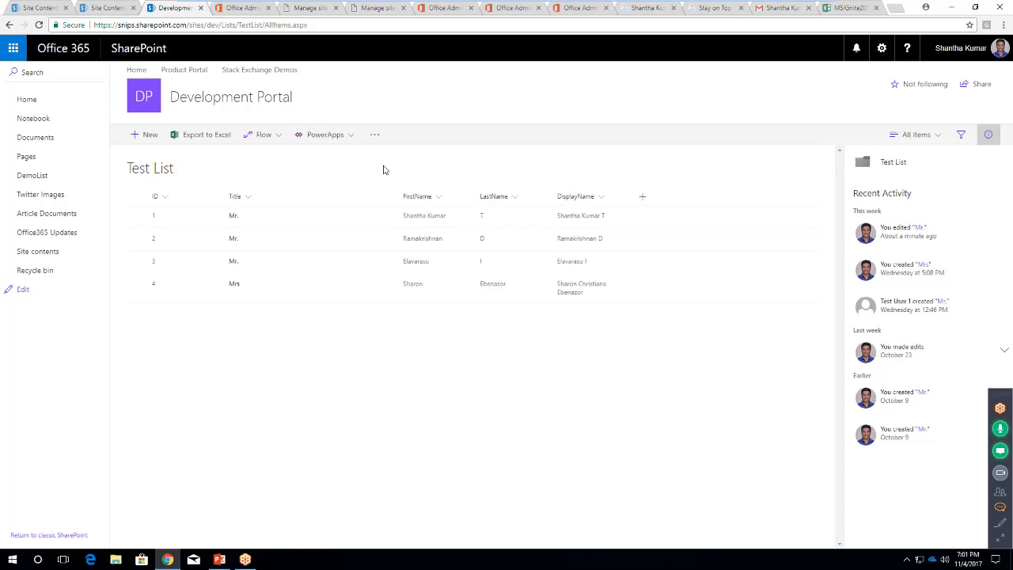
left_click(244, 8)
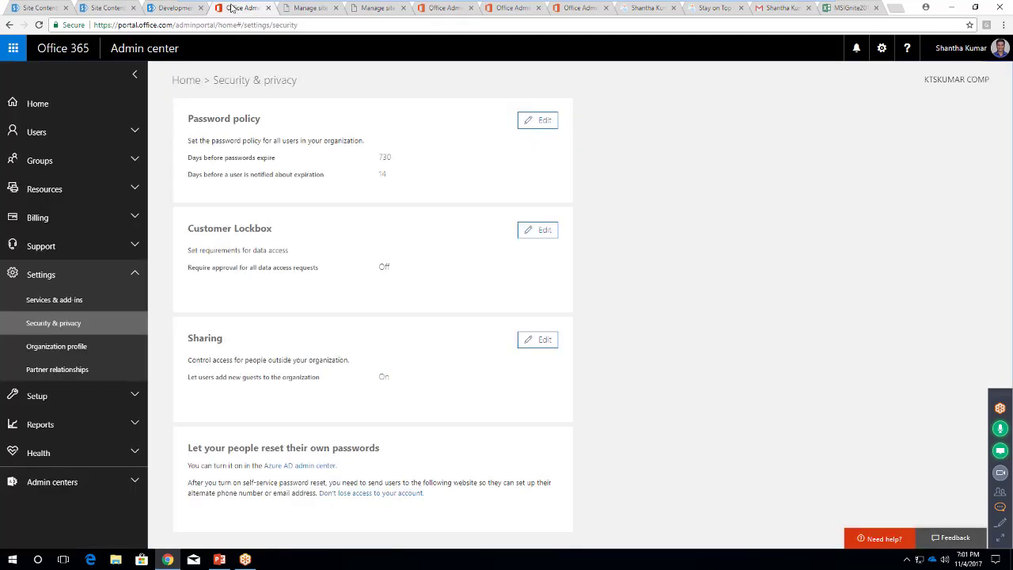
From Users > Active users, open Setup Azure multi-factor auth under More
left_click(132, 133)
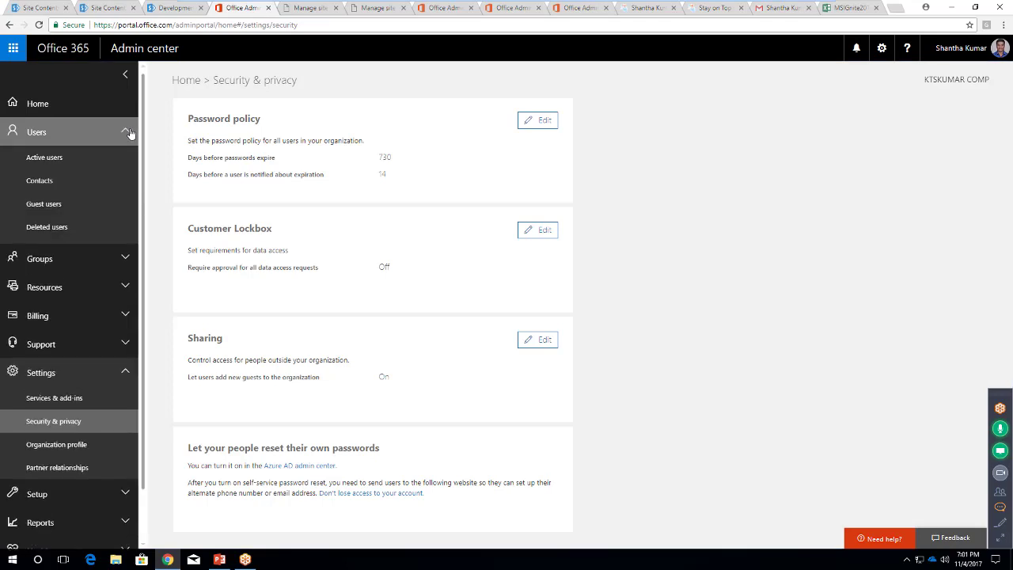
left_click(55, 159)
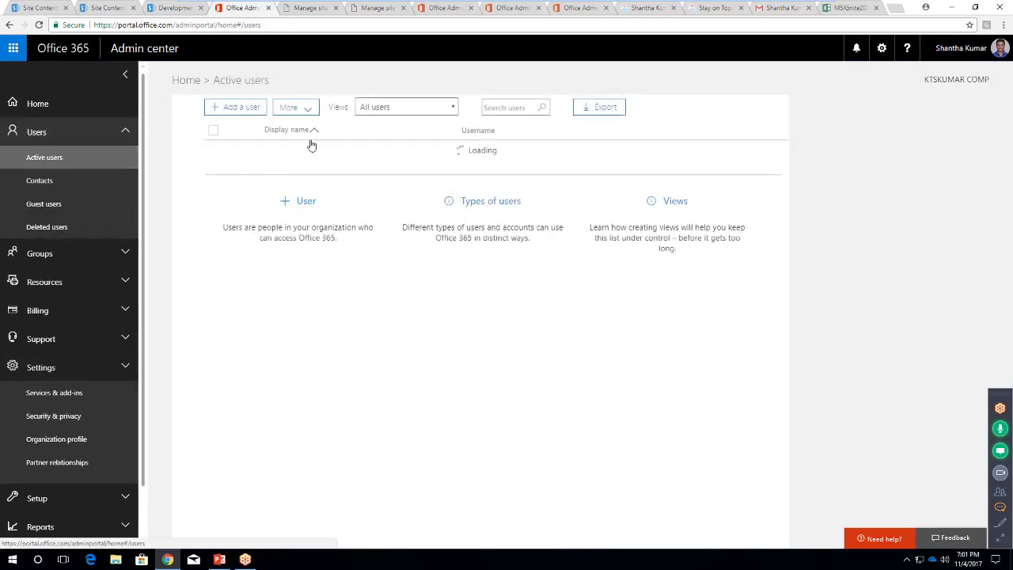
left_click(309, 110)
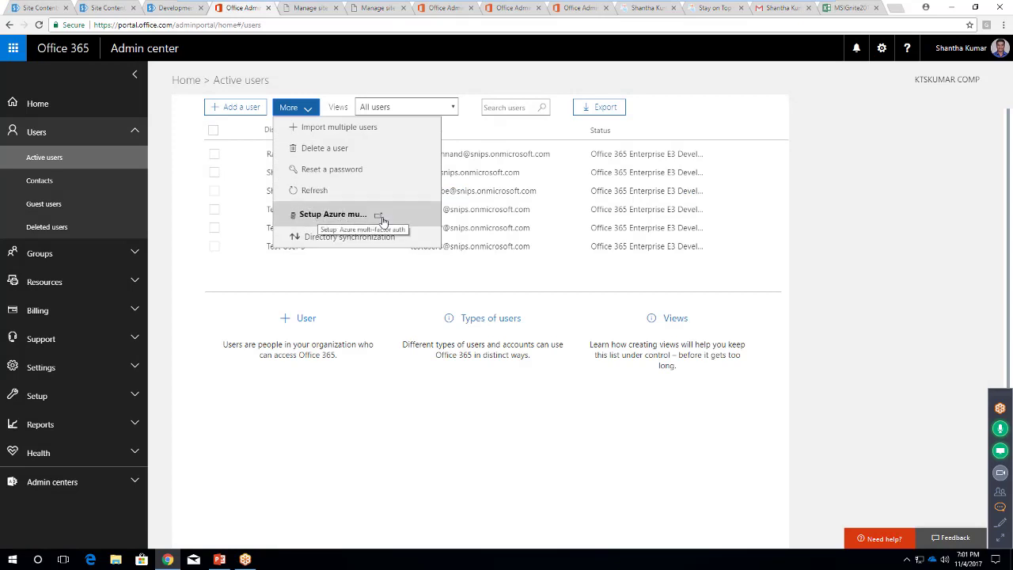
left_click(342, 219)
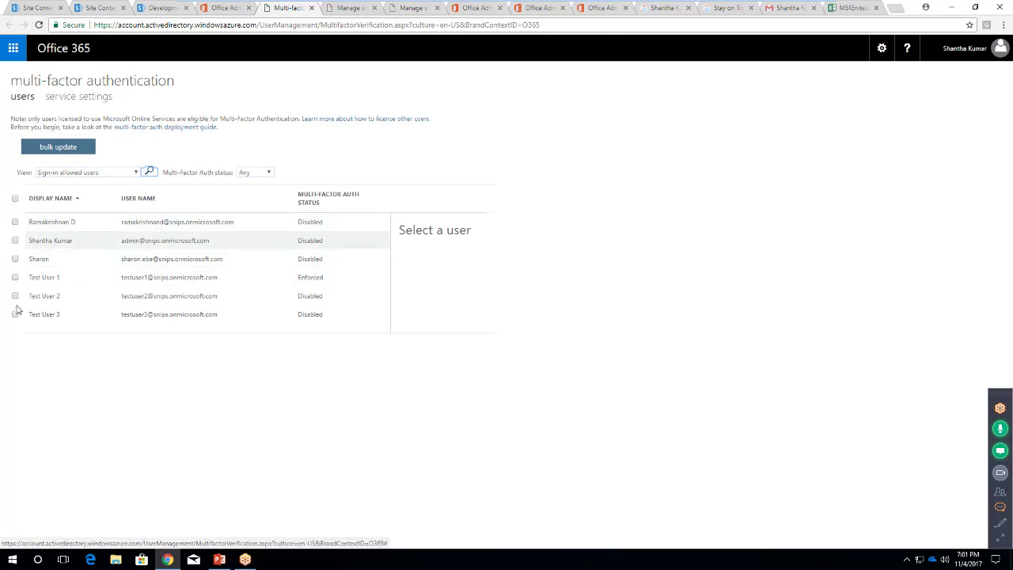
left_click(14, 278)
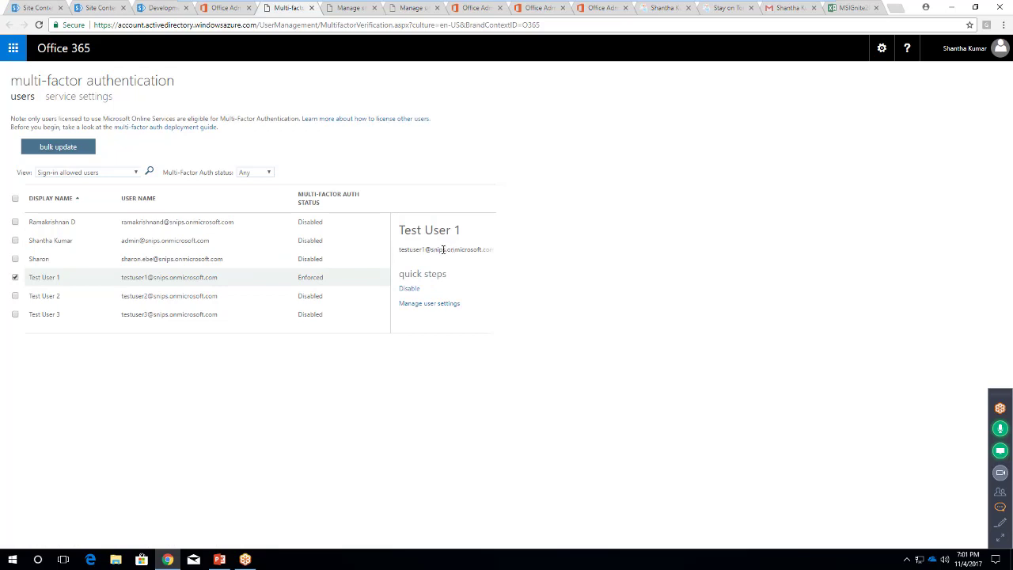
left_click(14, 278)
left_click(14, 295)
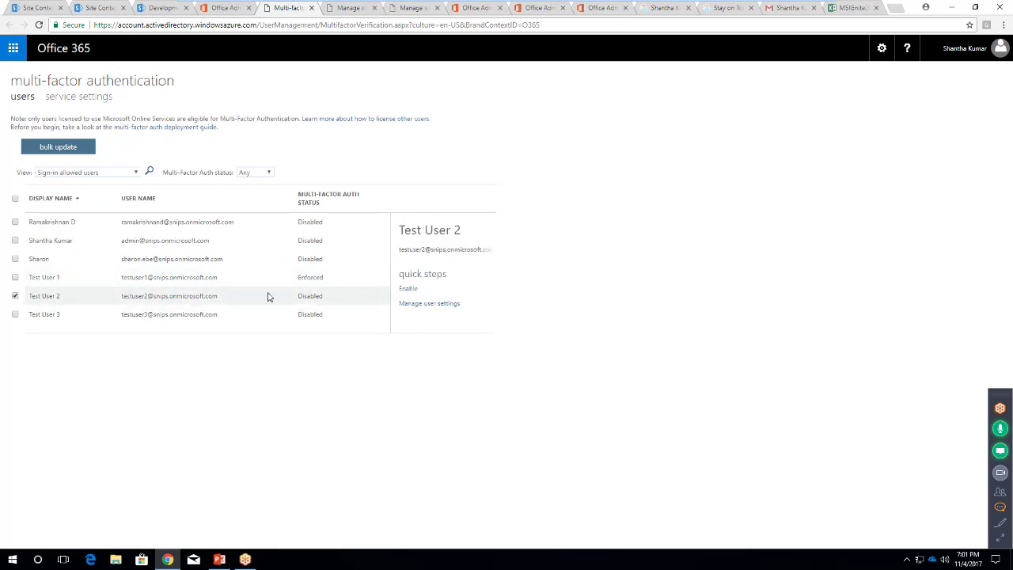
left_click(15, 296)
left_click(14, 241)
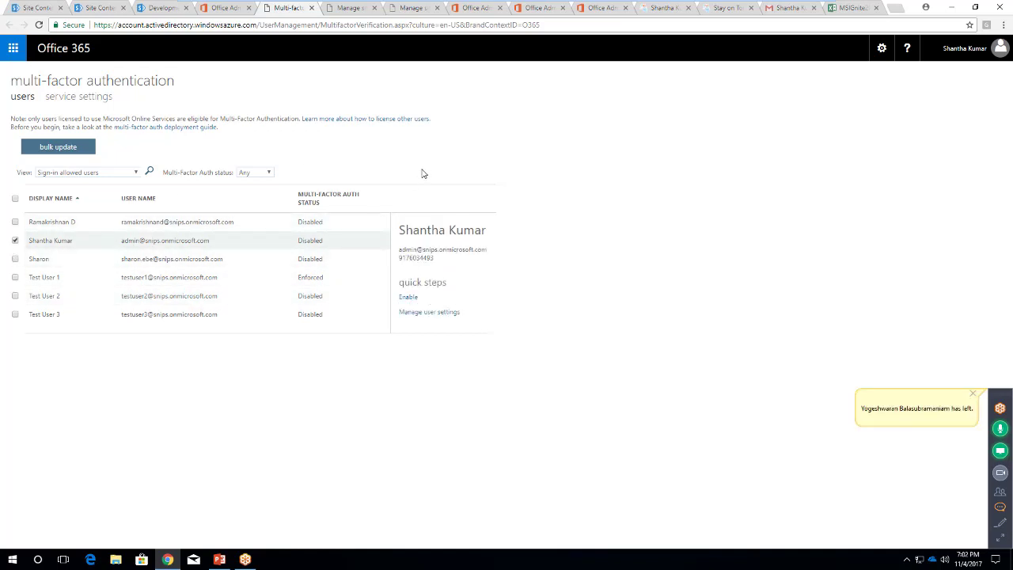
left_click(1003, 25)
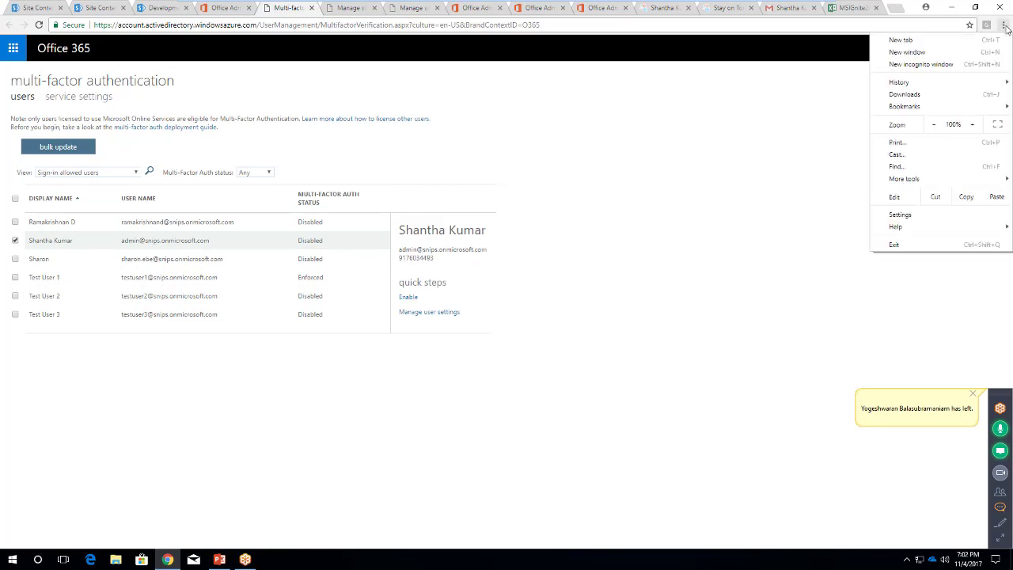
In a private window, open the SharePoint dev site and sign in with Test User 1's e-mail and password
left_click(962, 63)
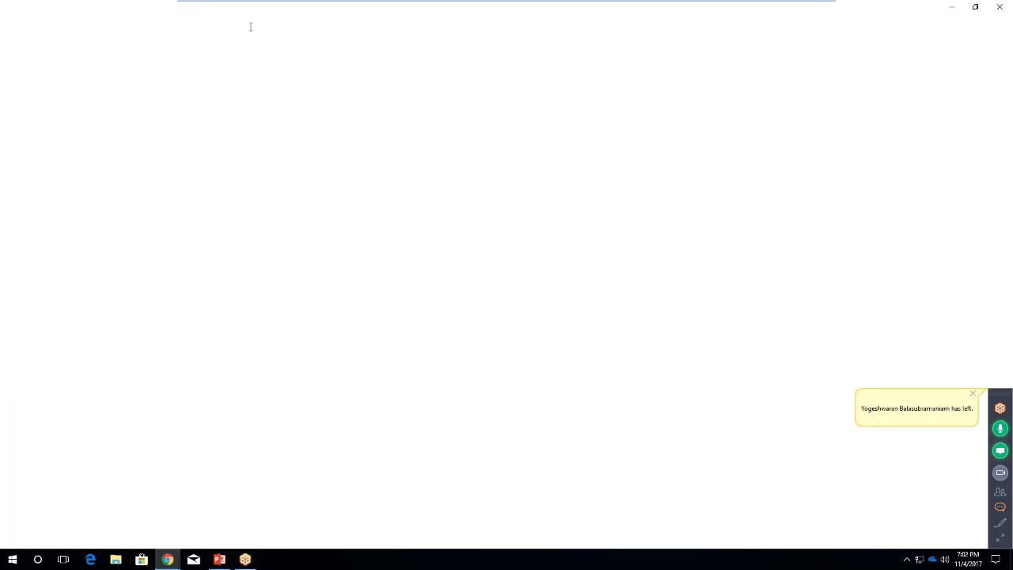
type("snips")
key("Return")
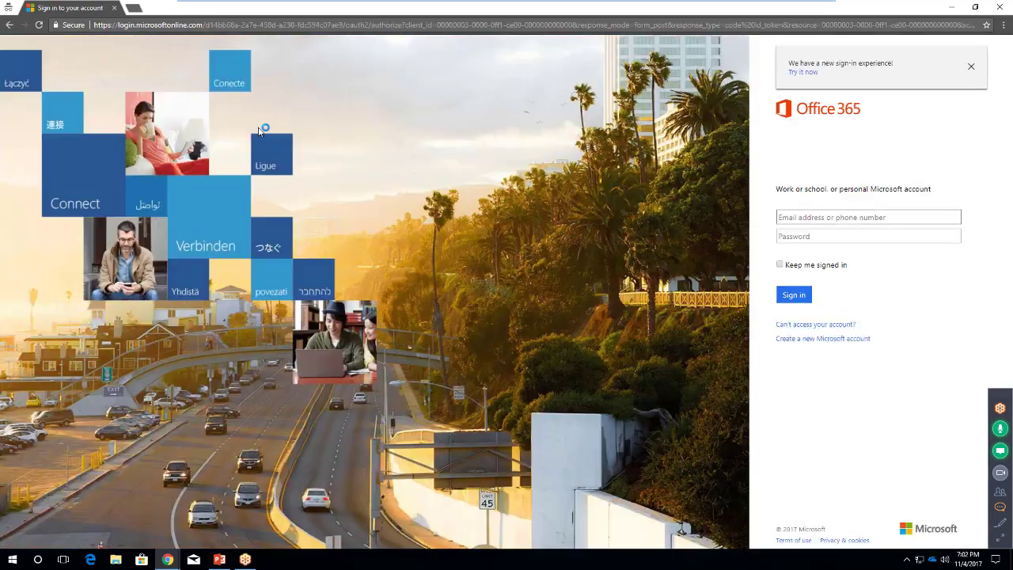
key("Tab")
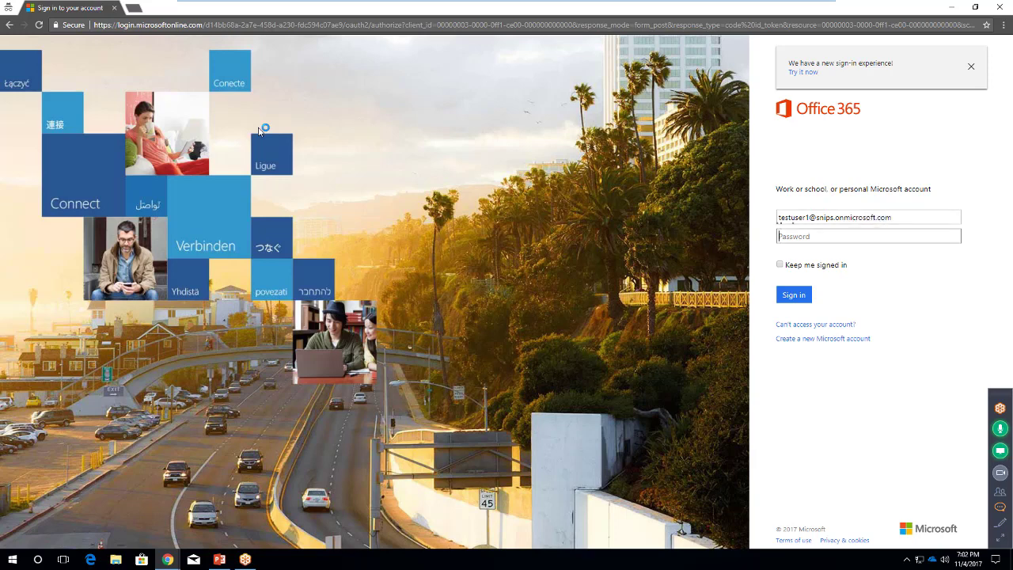
type("**********")
key("Return")
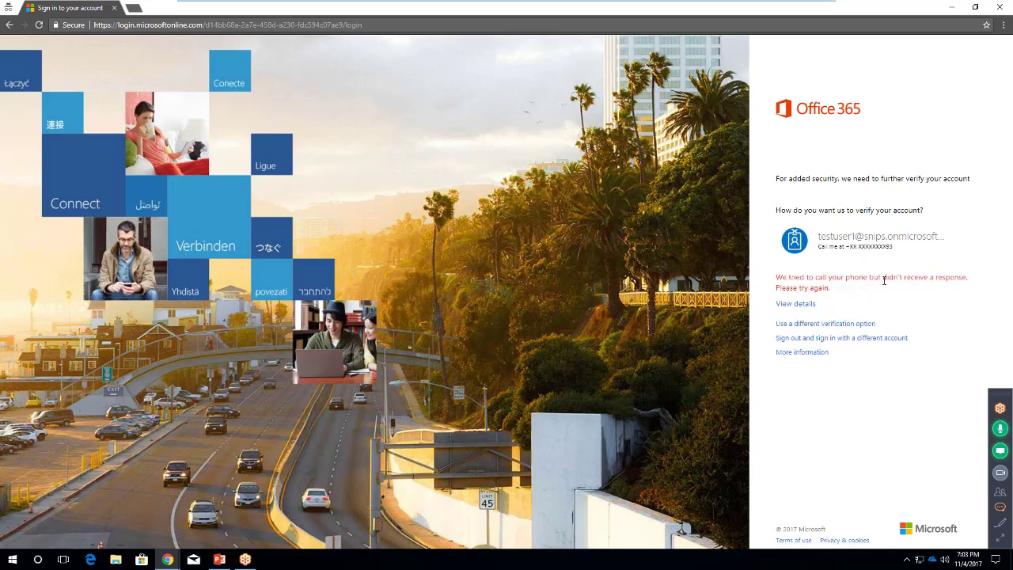
After the unanswered verification call, reload and reopen the SharePoint dev site to restart sign-in
left_click(387, 25)
key("Return")
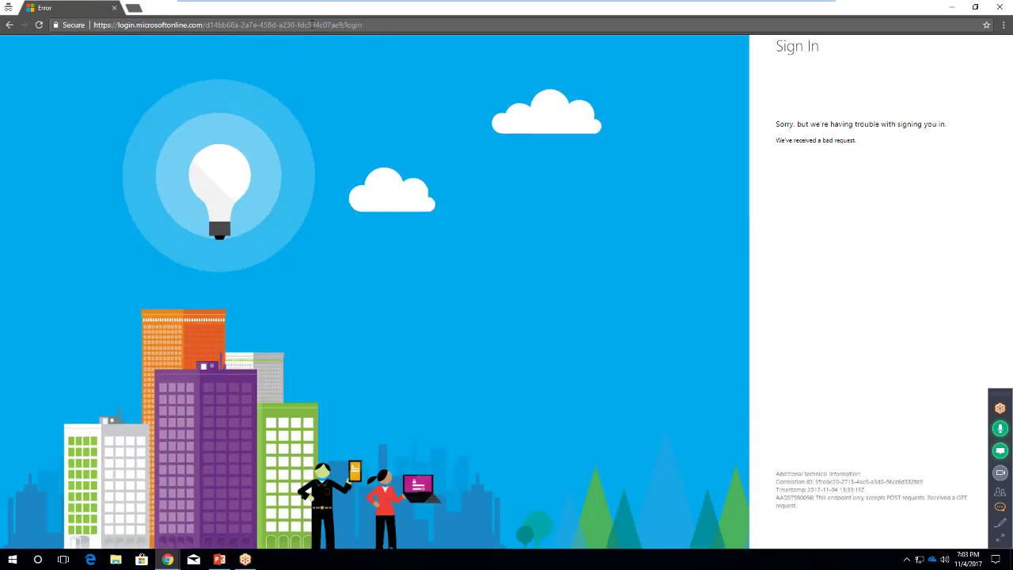
left_click(310, 23)
type("snips.sharepoint.com/sites/dev")
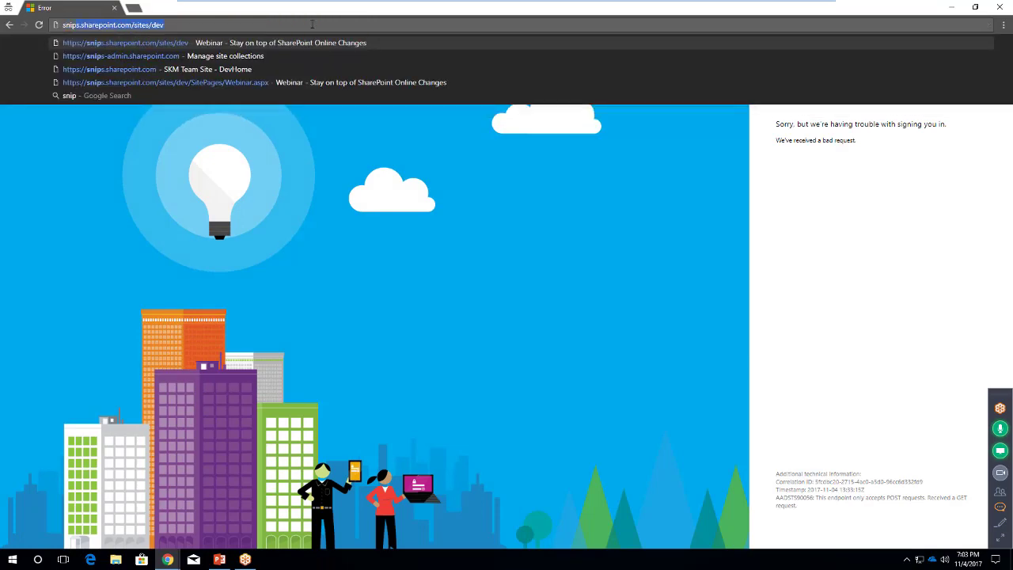
key("Return")
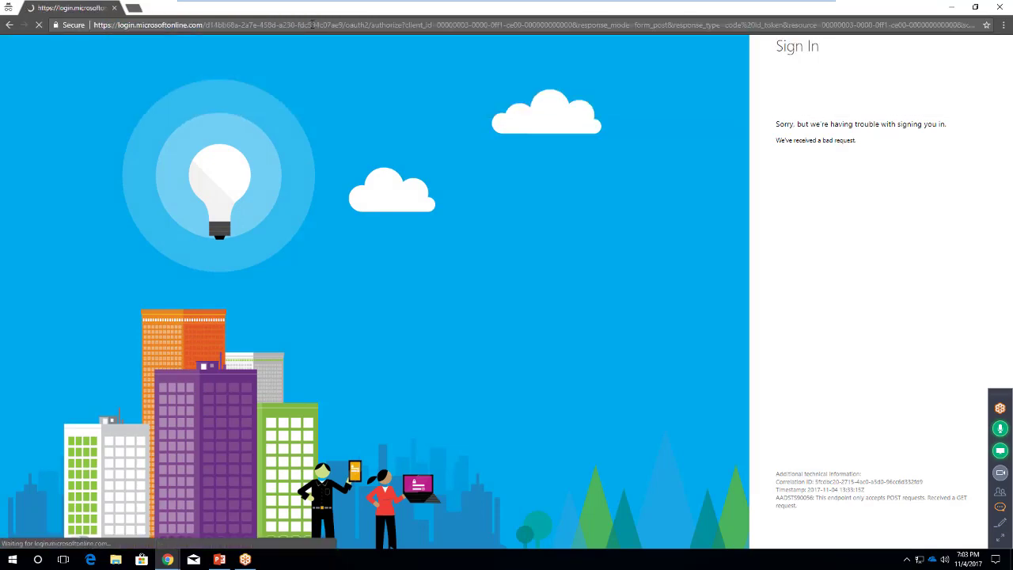
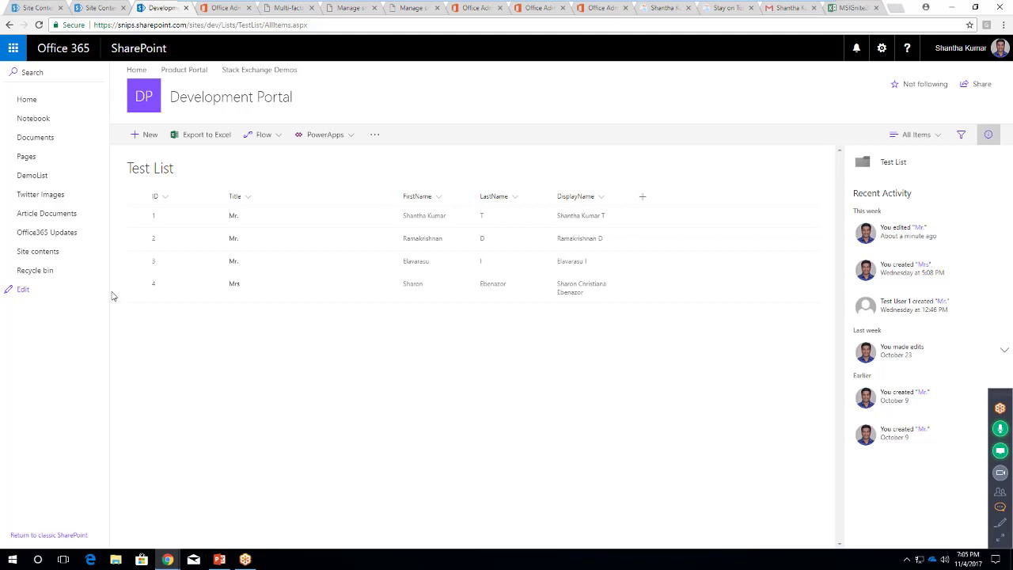
Open the Office365 Updates list and show the Category column's sorting and grouping options
left_click(46, 233)
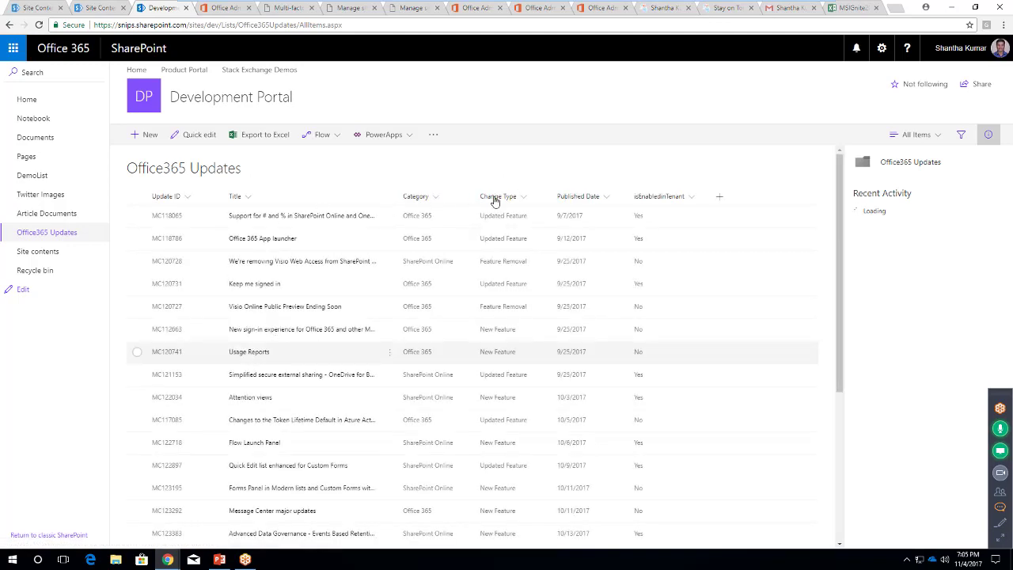
left_click(434, 199)
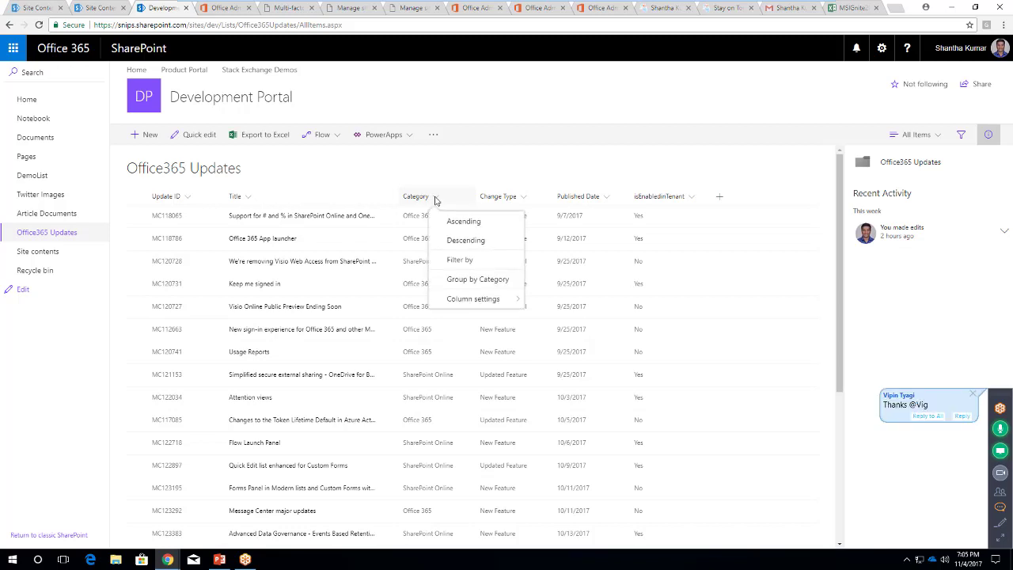
Group updates by Category, collapse Office 365, and sort Published Date older to newer
left_click(481, 280)
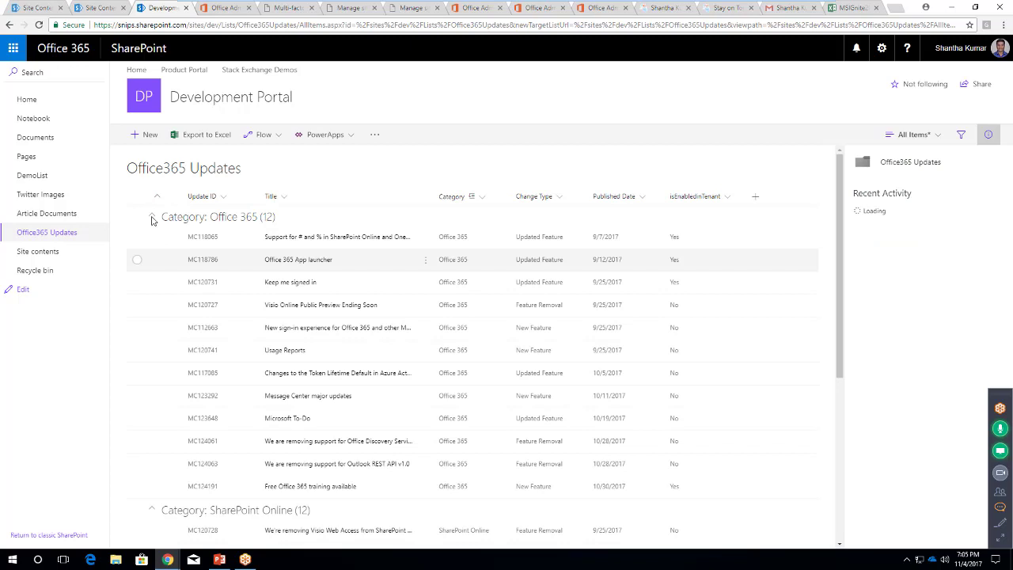
left_click(153, 219)
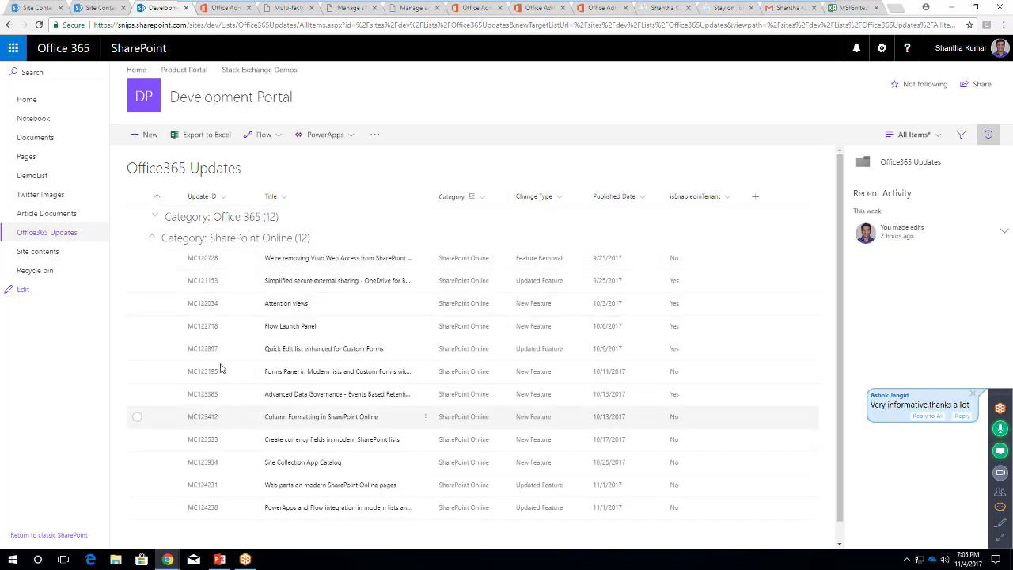
left_click(642, 198)
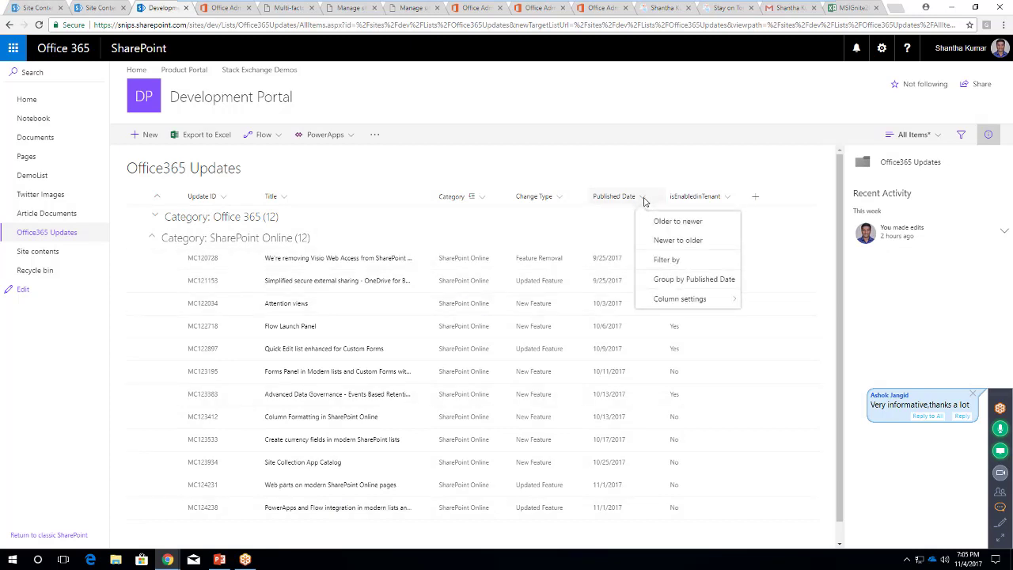
left_click(674, 225)
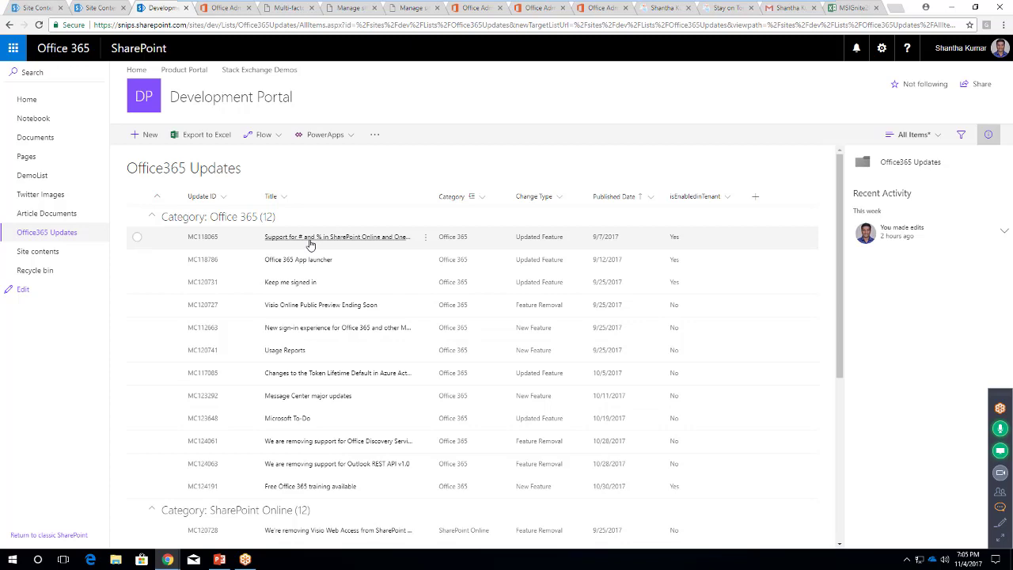
Select and deselect the MC118065 update, then collapse the Office 365 category group
left_click(137, 236)
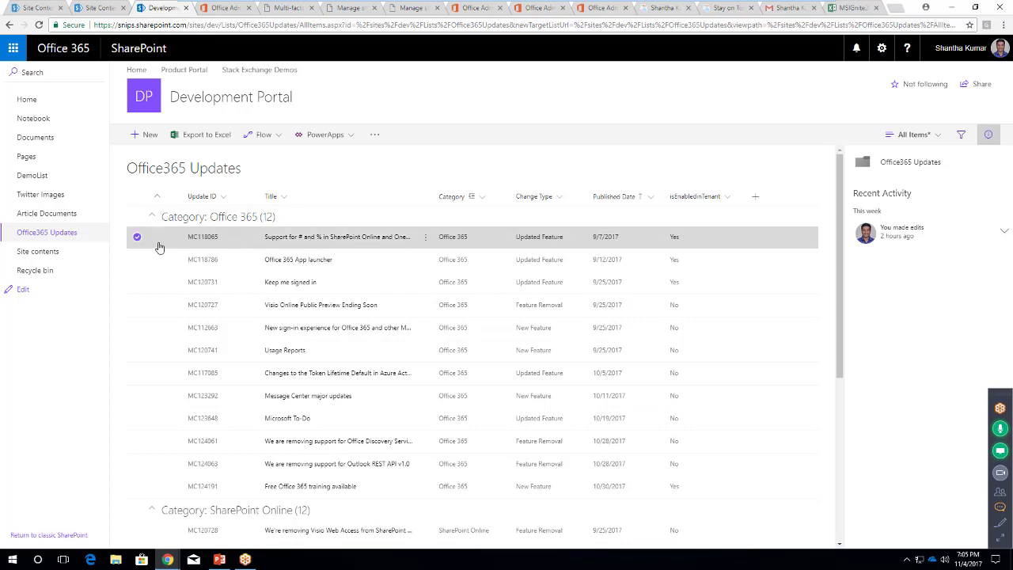
left_click(237, 242)
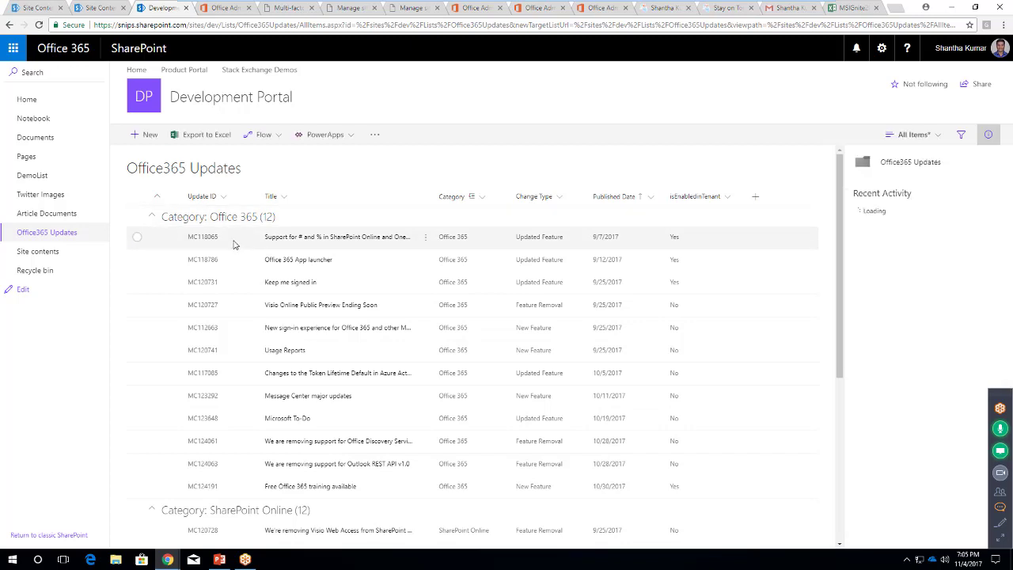
left_click(153, 217)
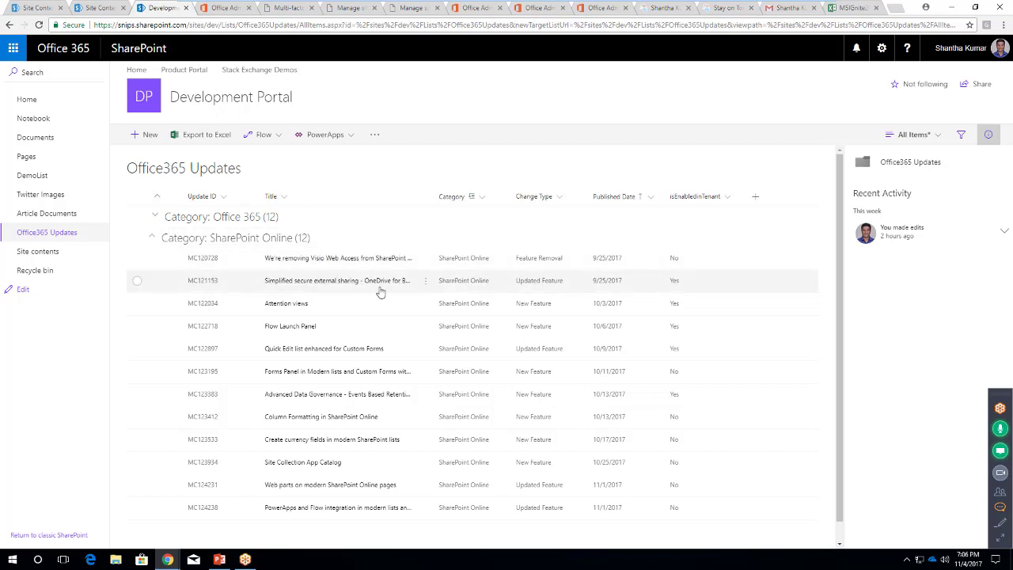
Preview the MC121153, Attention views and Flow Launch Panel updates, then show the Flow options
left_click(136, 282)
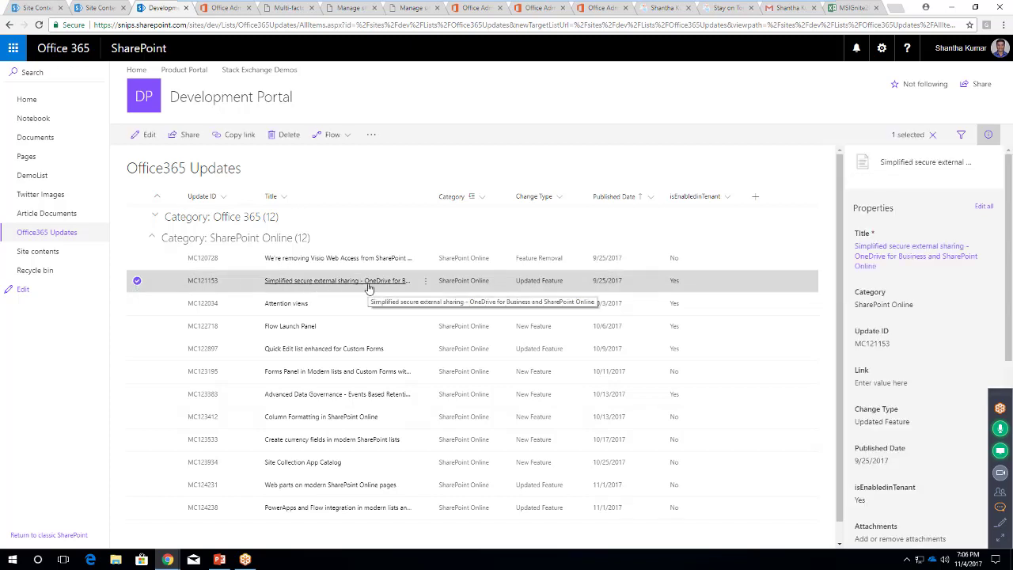
left_click(137, 282)
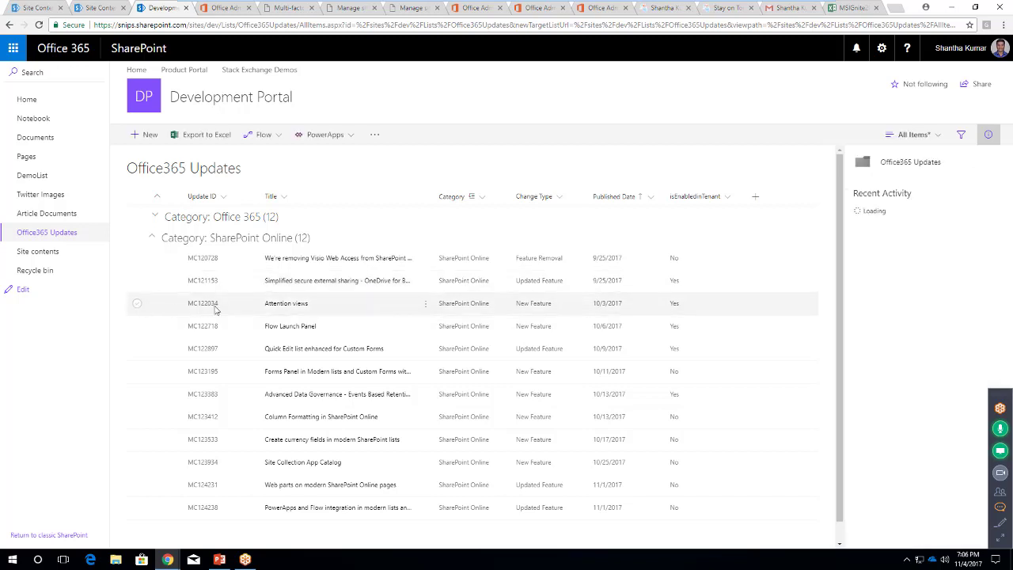
left_click(304, 310)
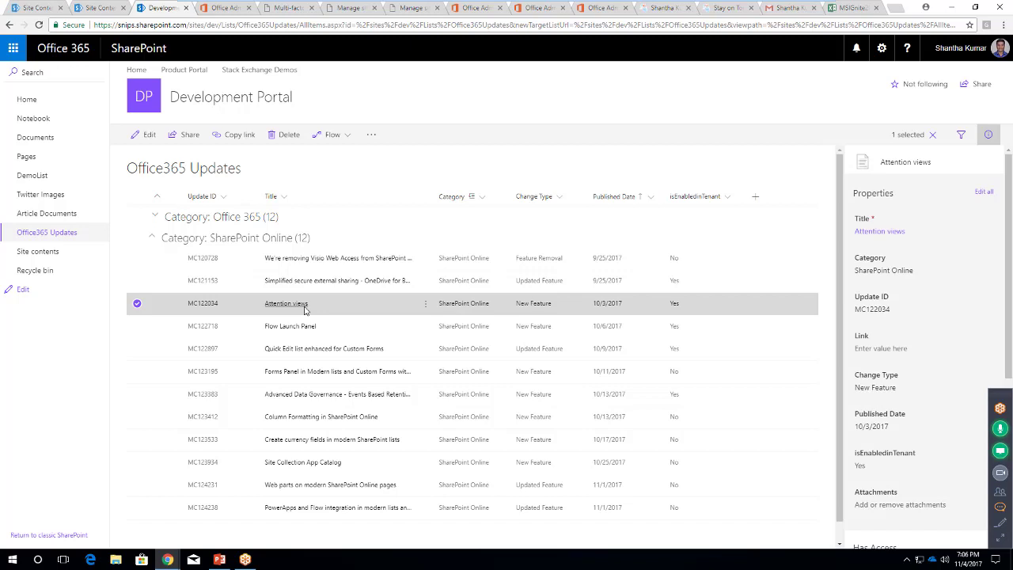
left_click(137, 304)
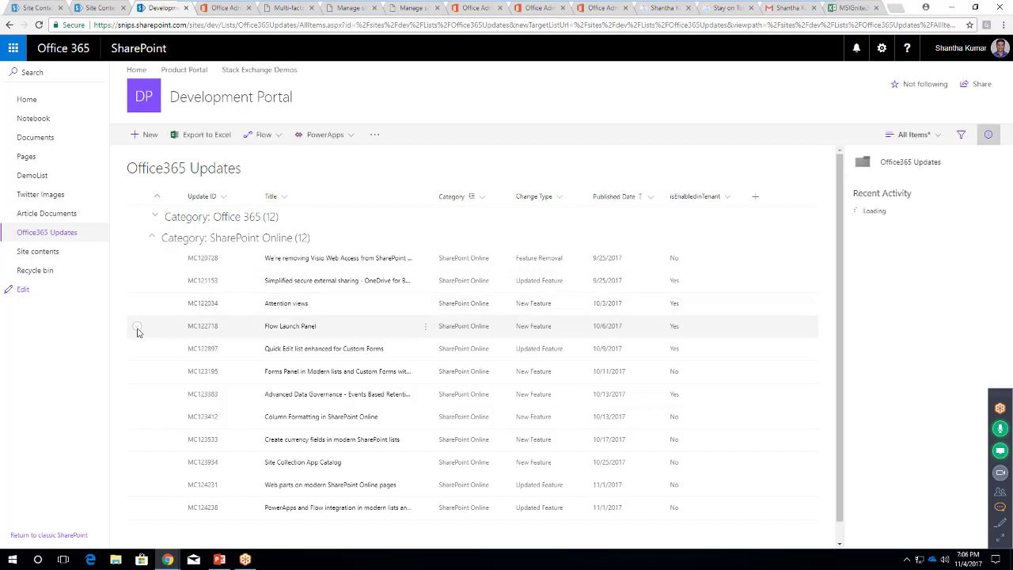
left_click(136, 329)
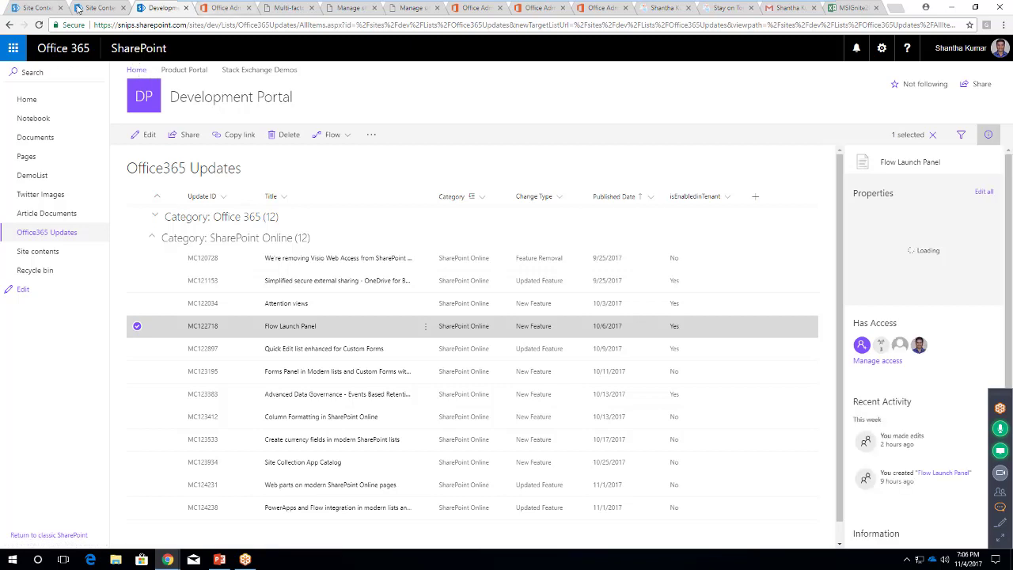
left_click(343, 135)
Open the 'Send a customized email' new-item flow template, then return to SharePoint and close the panel
left_click(342, 162)
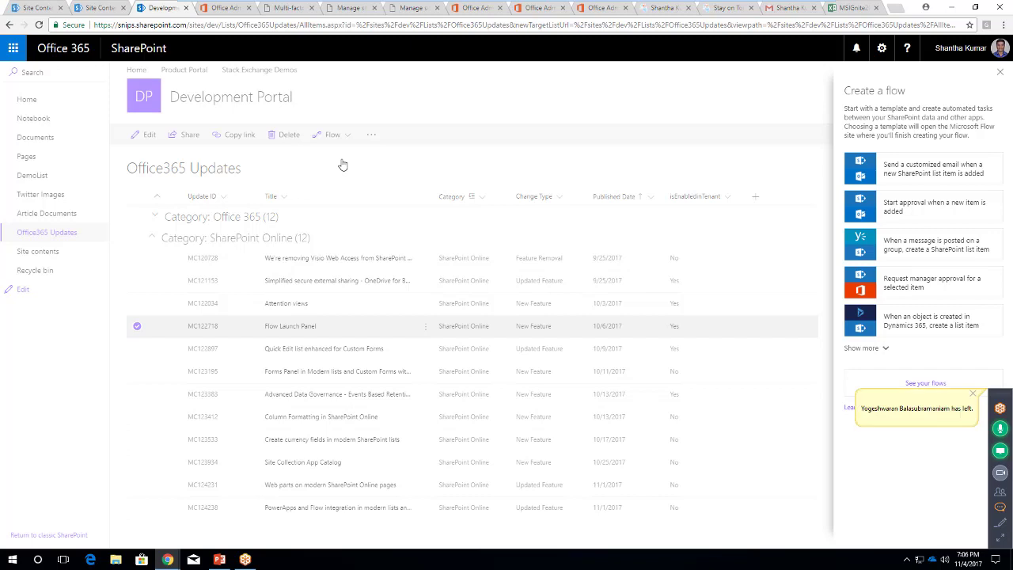
left_click(942, 173)
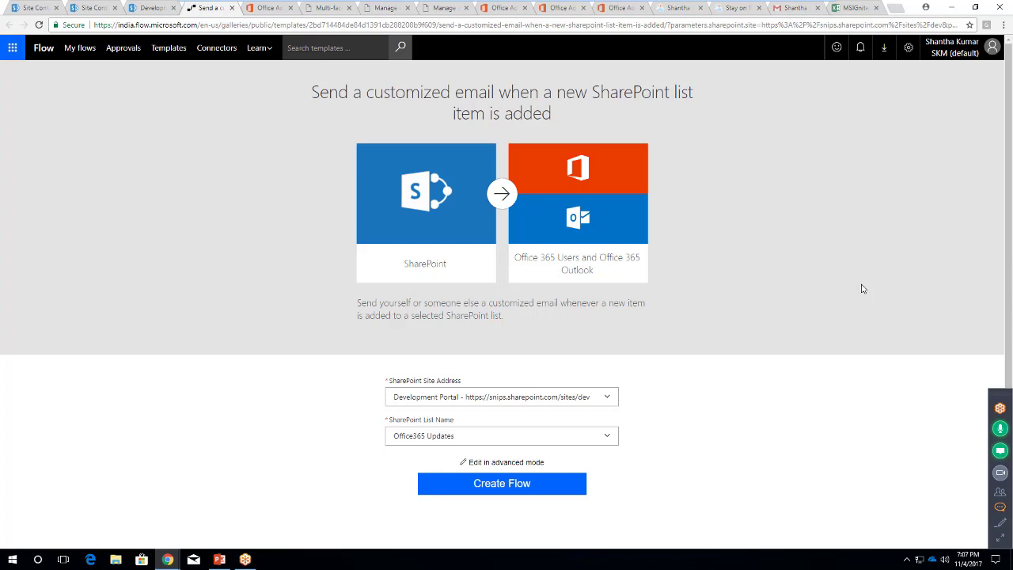
left_click(152, 8)
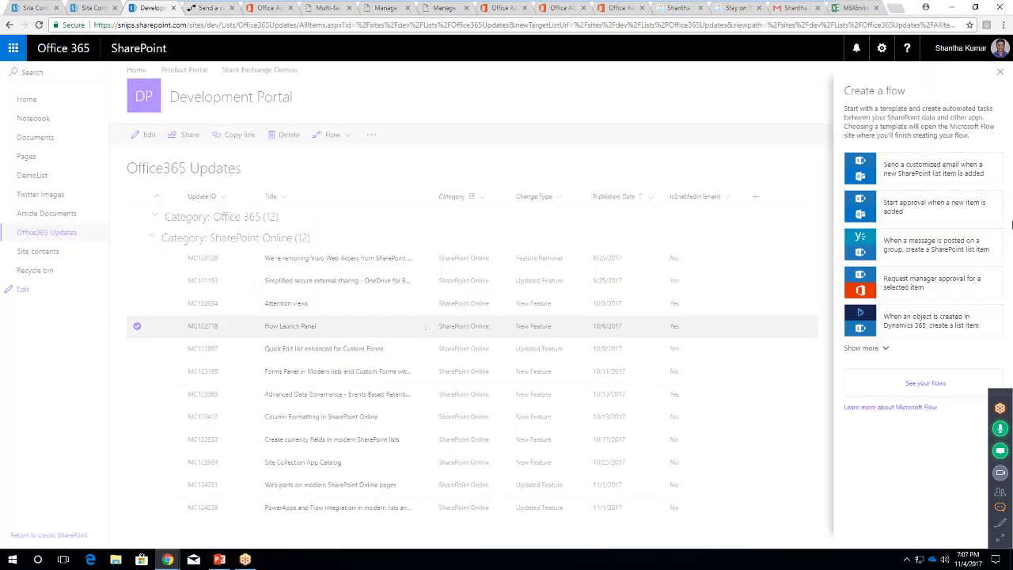
left_click(793, 316)
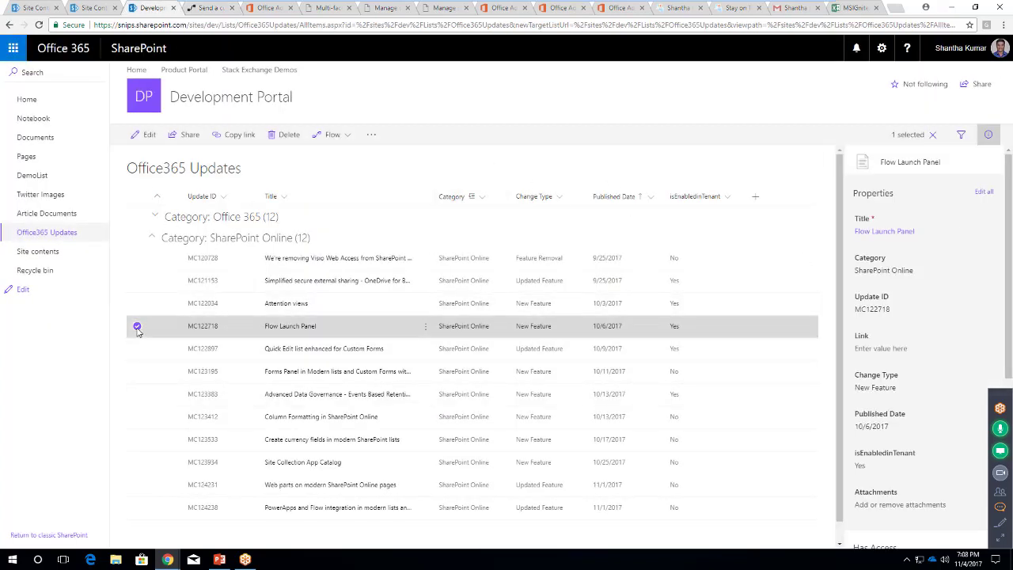
Clear the selection, preview the Quick Edit and Forms Panel updates, then show PowerApps create-an-app
key("Escape")
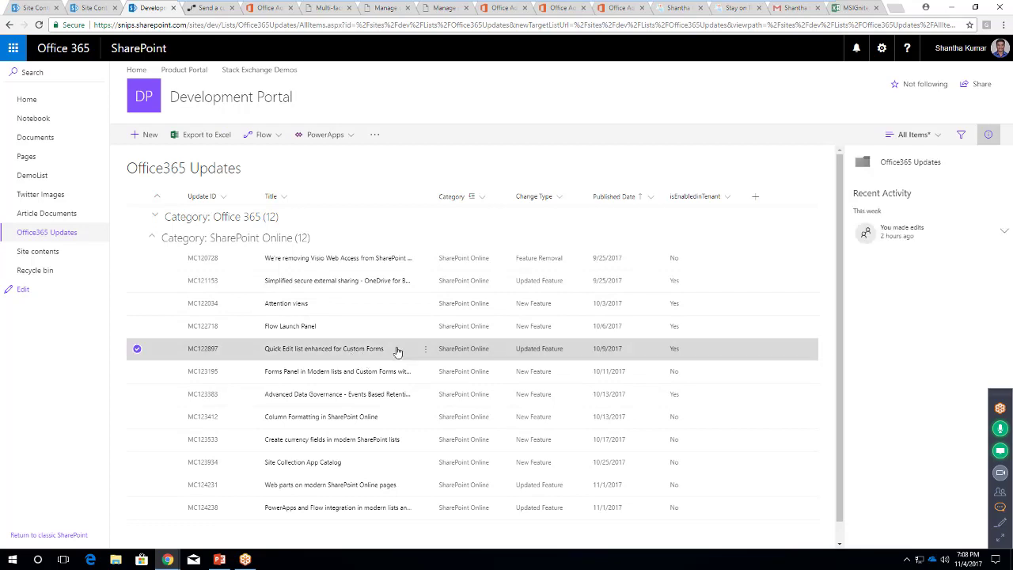
left_click(138, 349)
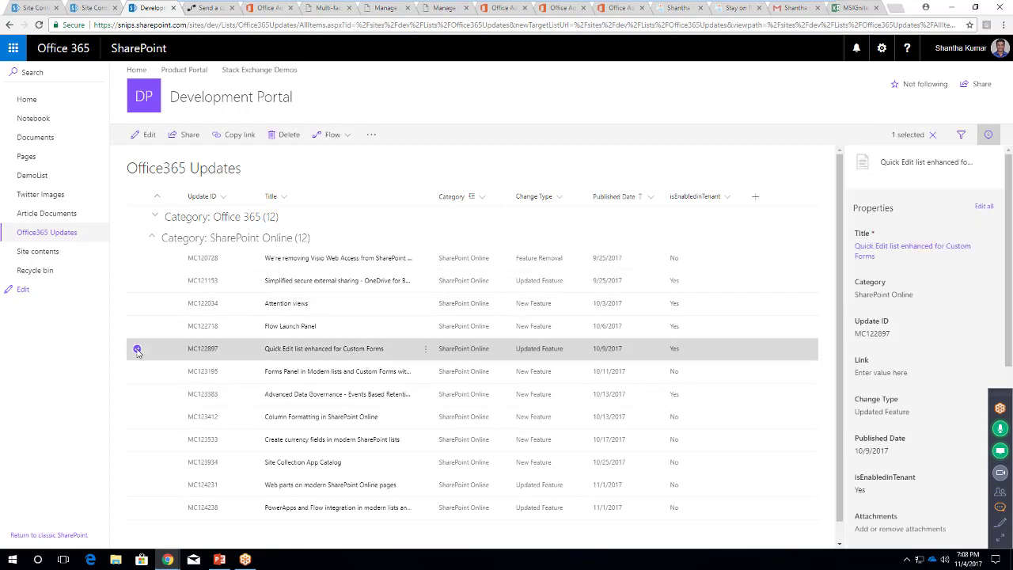
left_click(138, 351)
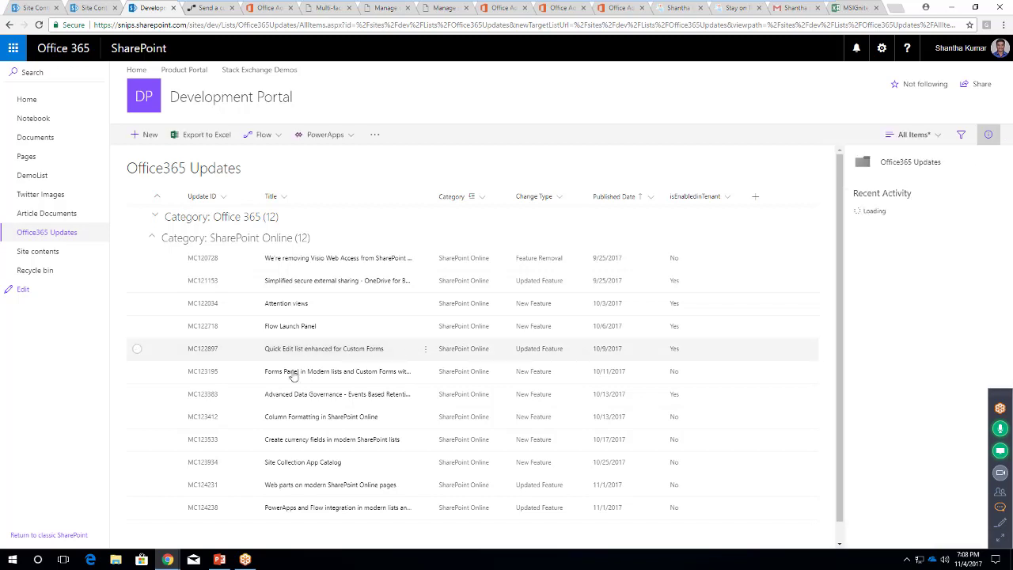
left_click(138, 372)
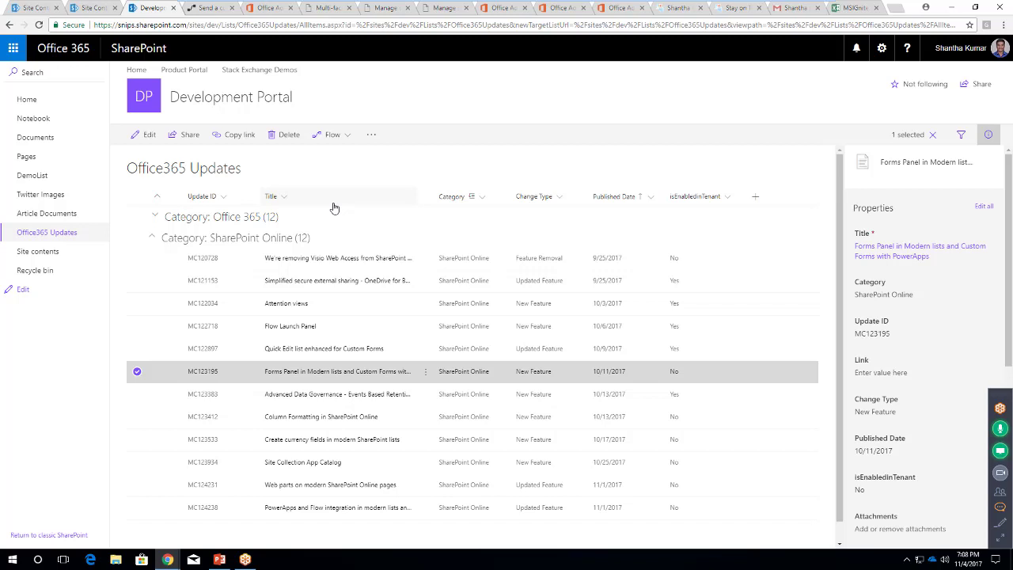
left_click(137, 371)
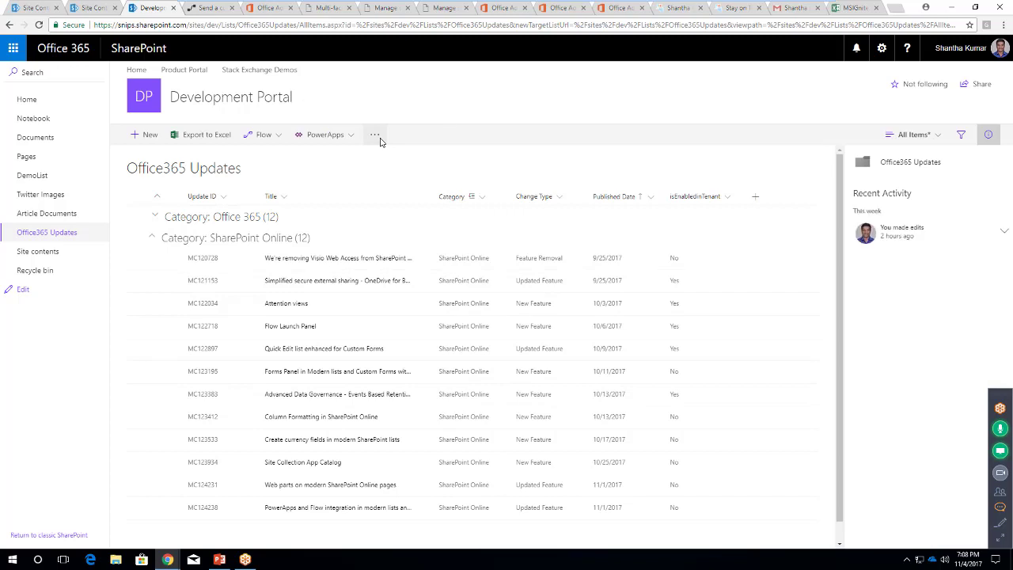
left_click(311, 138)
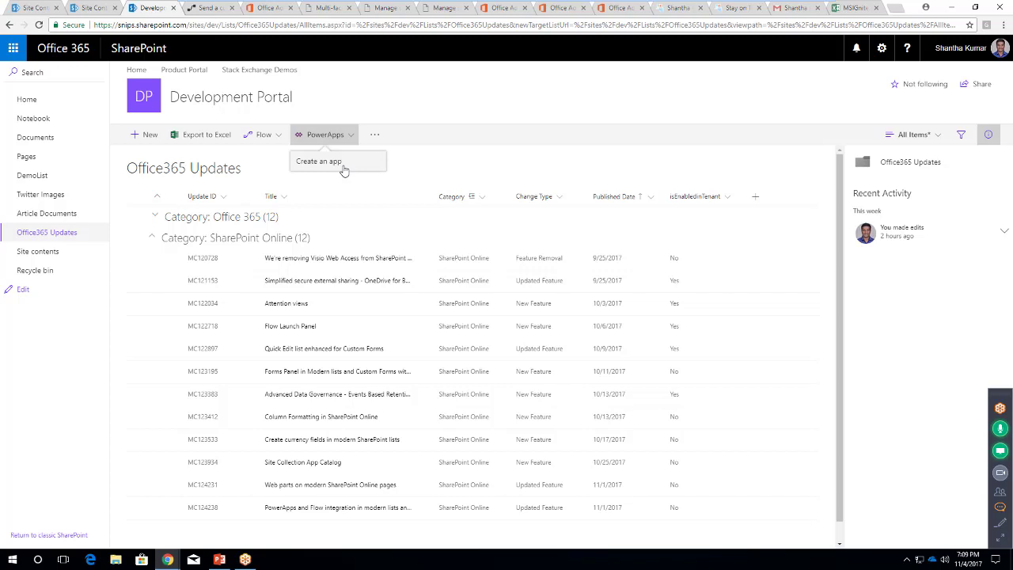
Select the Advanced Data Governance - Events Based Retention update and scroll through its access and activity
left_click(140, 393)
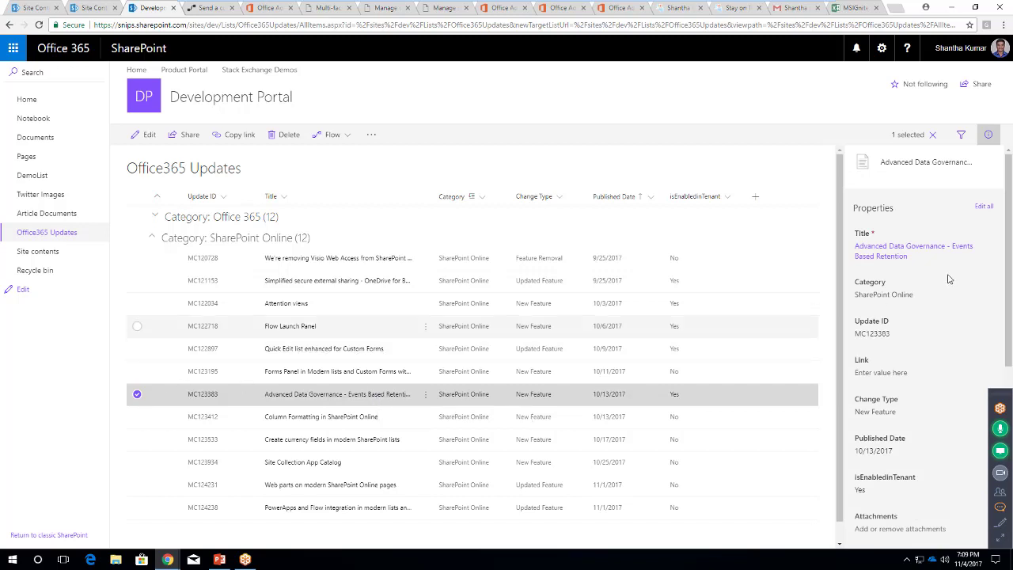
scroll(943, 335, "down", 3)
scroll(943, 335, "up", 3)
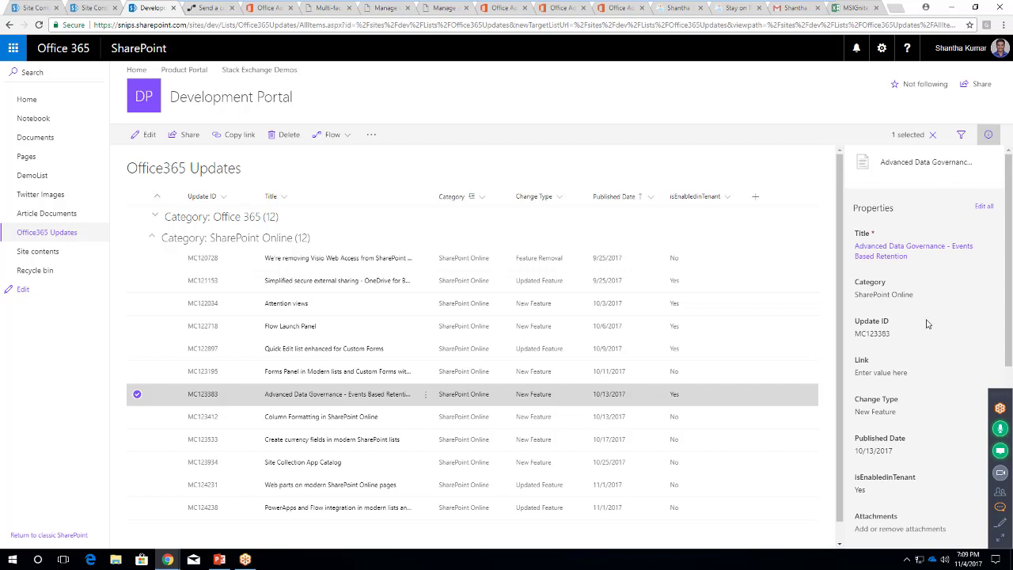
scroll(930, 342, "down", 1)
scroll(930, 342, "down", 3)
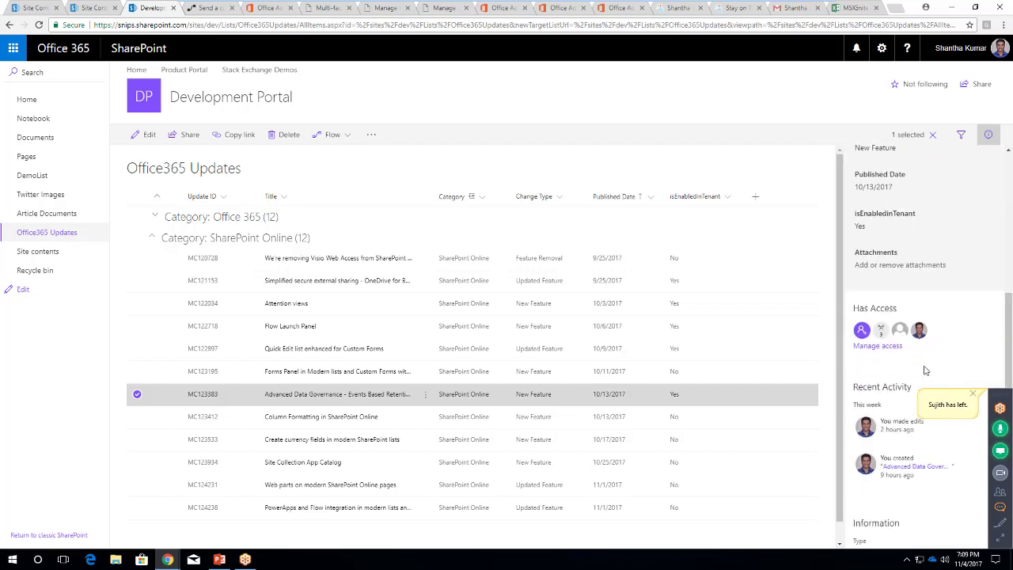
scroll(934, 353, "down", 1)
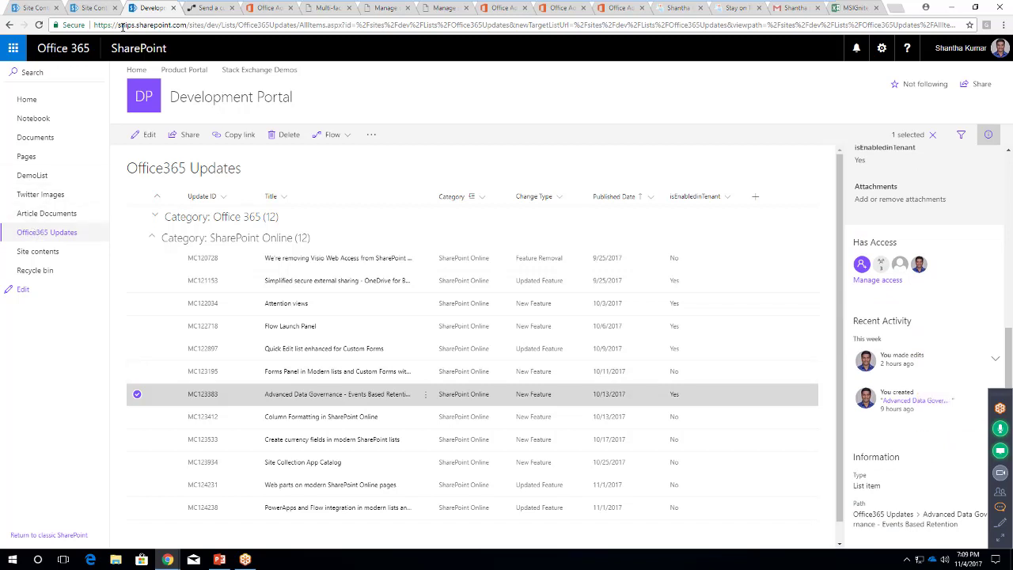
Open DemoList from the Site contents page in a new browser tab
left_click(38, 251)
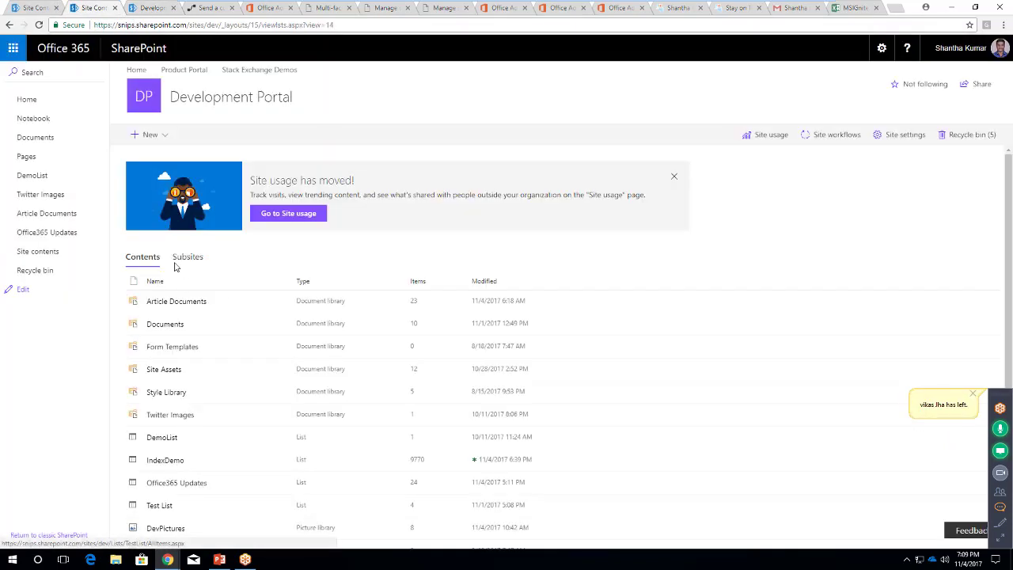
middle_click(36, 176)
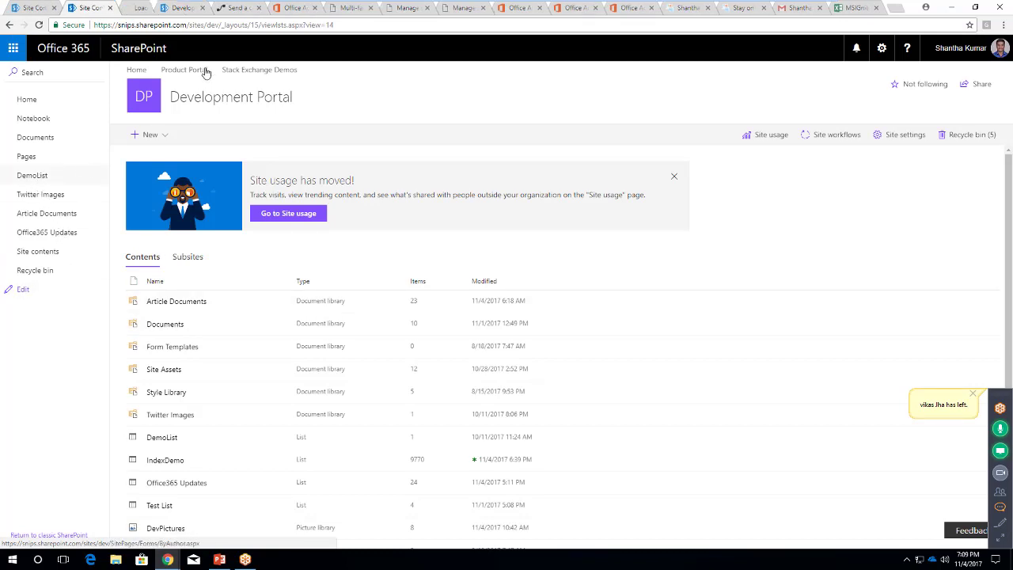
key("ctrl+Tab")
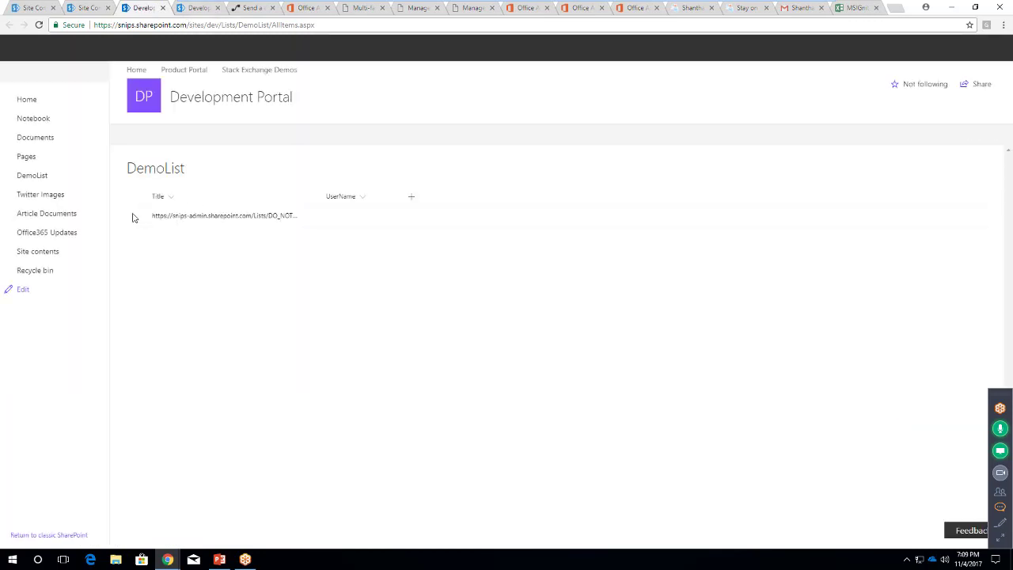
Select the DemoList item and browse its properties, access and activity in the details pane
left_click(617, 222)
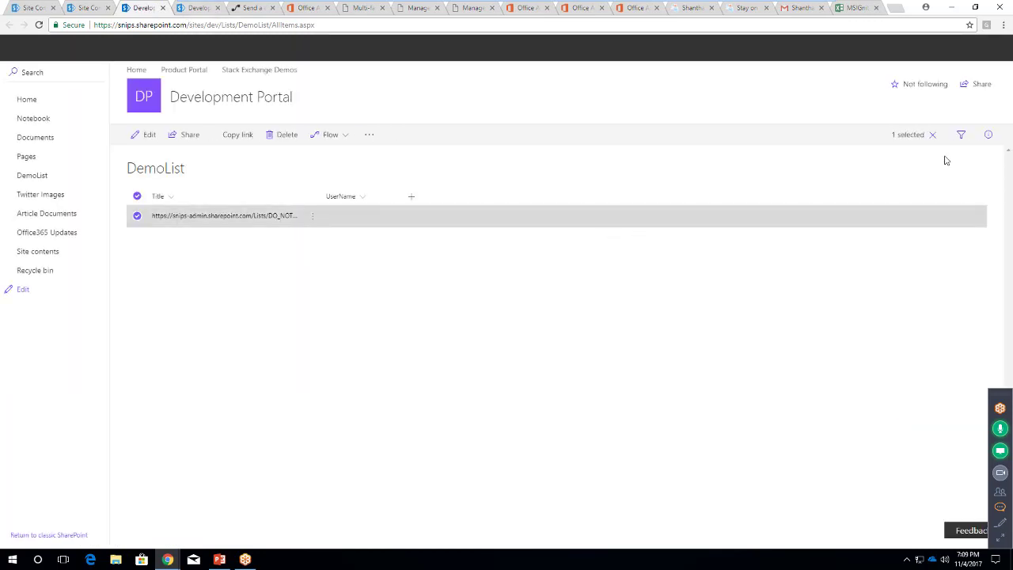
left_click(987, 135)
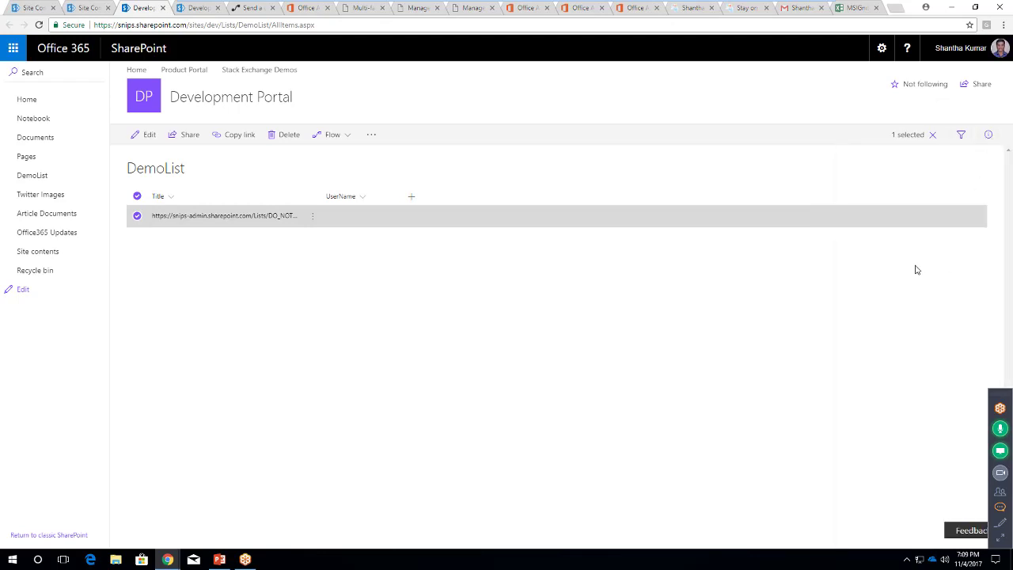
left_click(987, 135)
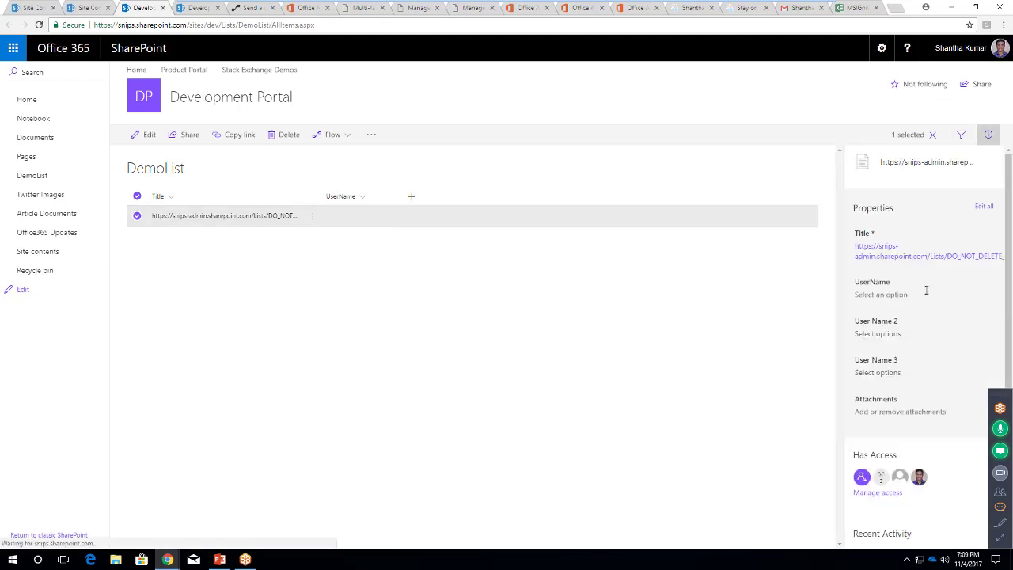
scroll(927, 349, "down", 2)
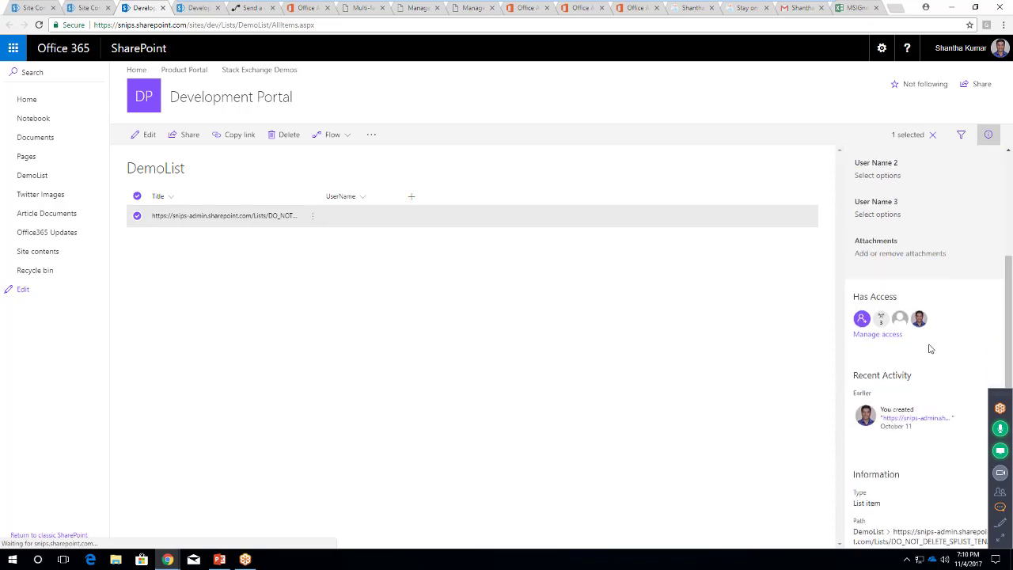
scroll(930, 348, "up", 2)
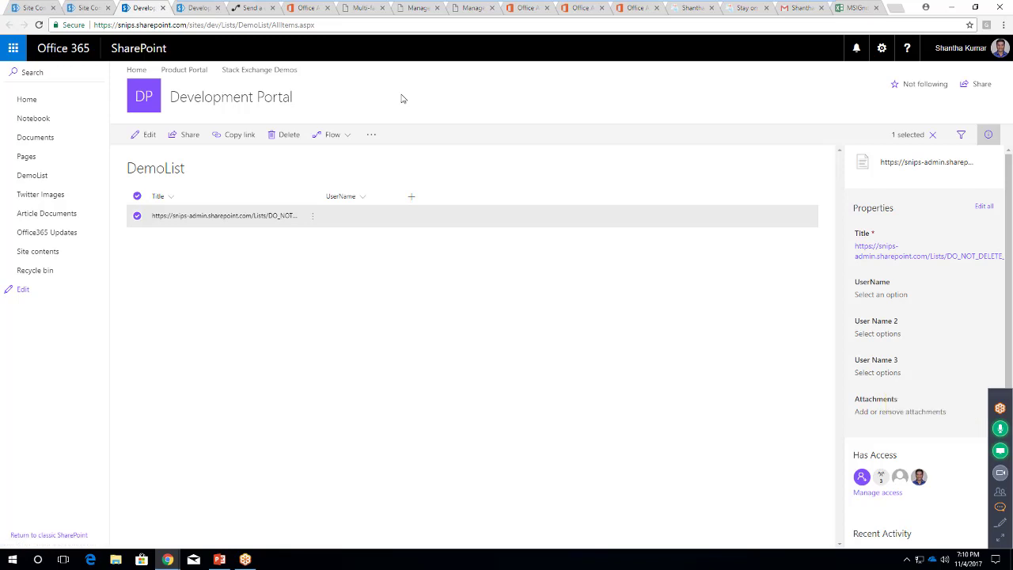
In Office365 Updates, view Column Formatting, then Create currency fields (MC123533) details, and start adding a column
left_click(190, 15)
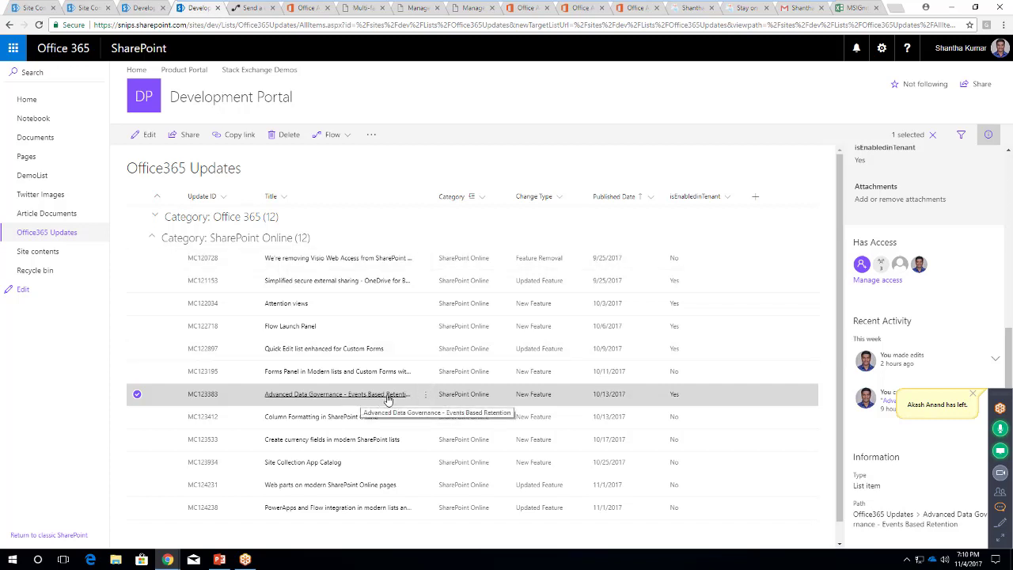
left_click(137, 395)
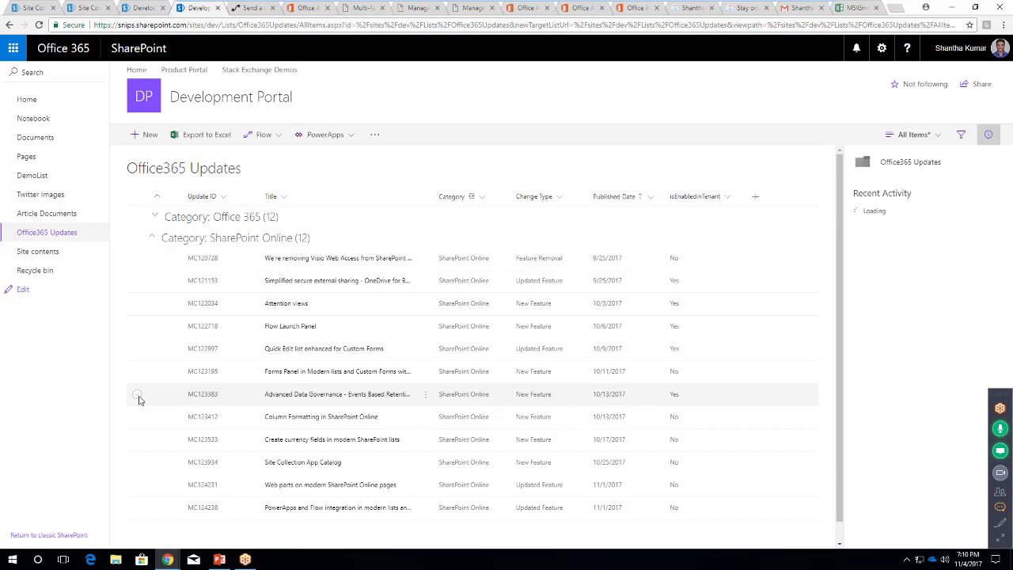
left_click(138, 417)
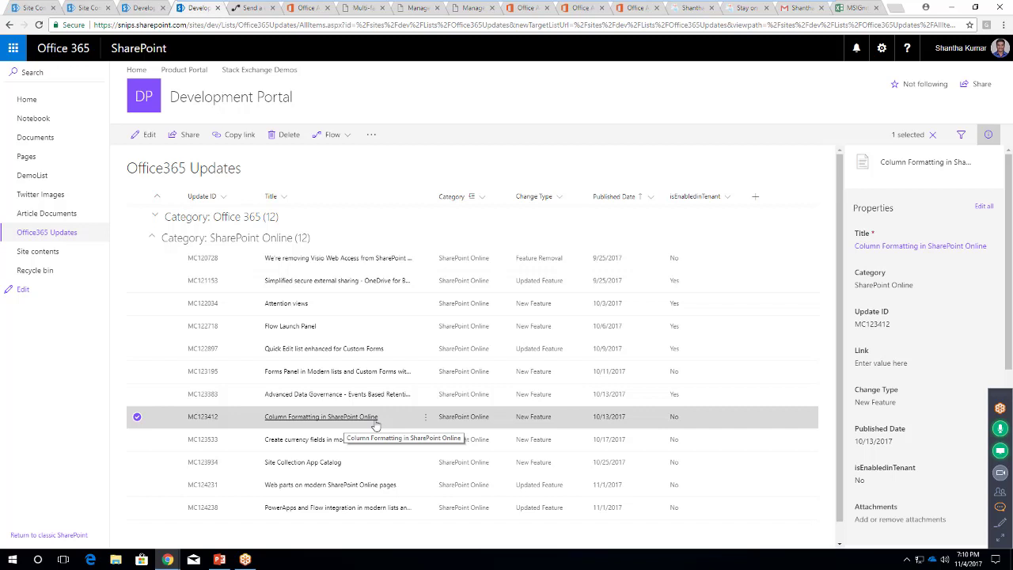
left_click(136, 416)
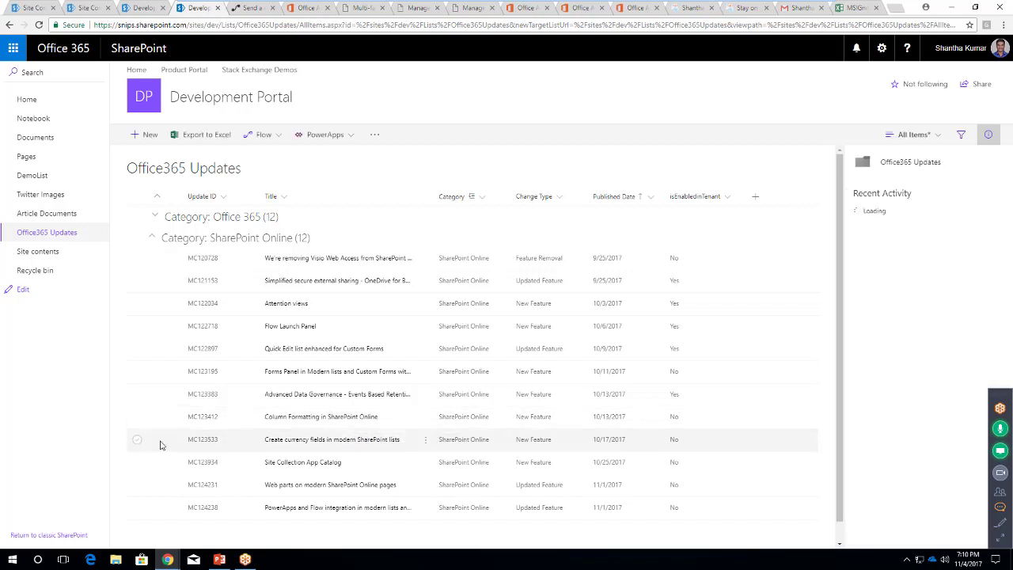
left_click(366, 445)
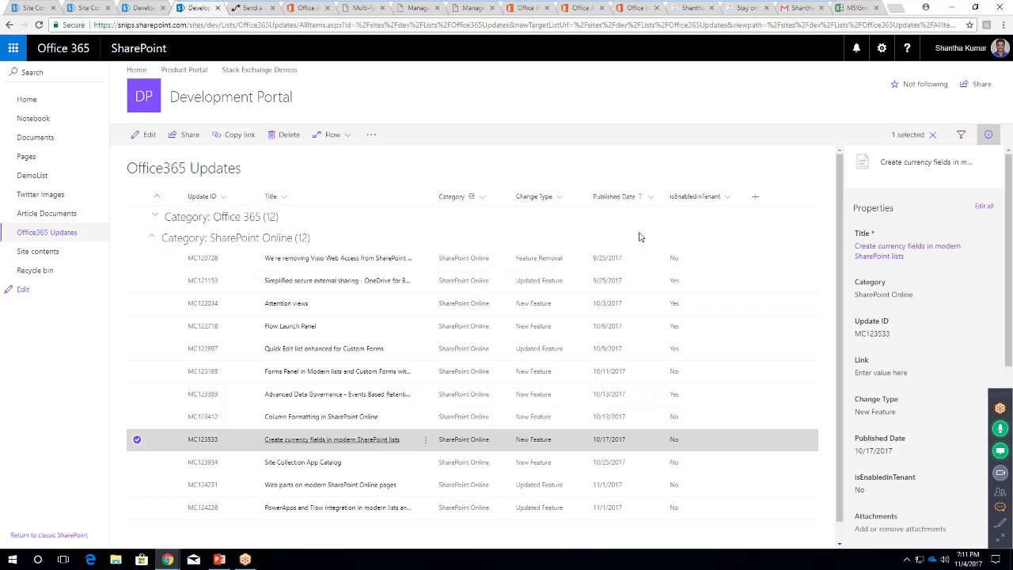
left_click(754, 197)
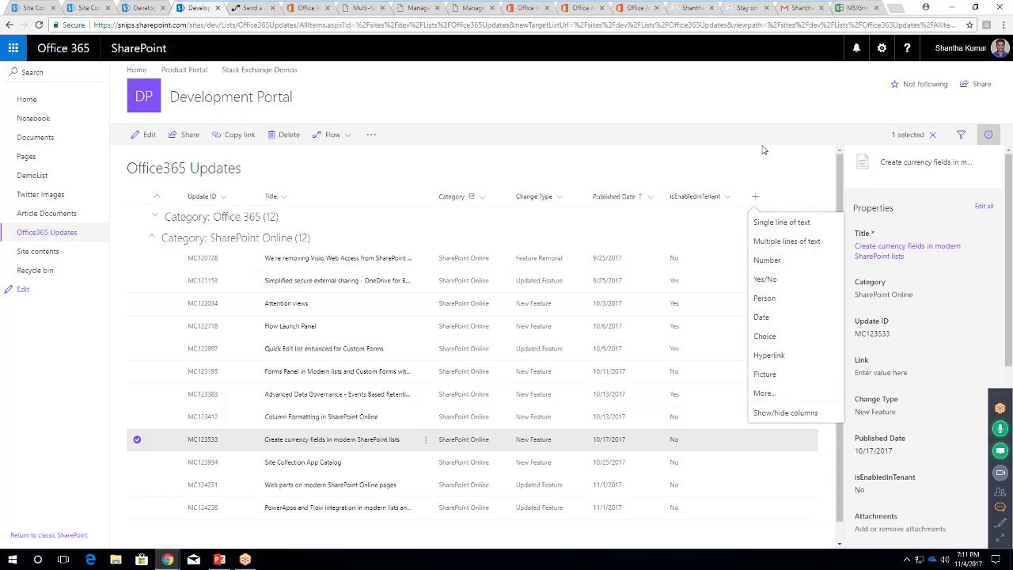
Cancel the column, preview Site Collection App Catalog, then show Web parts on modern pages (MC124231)
key("Escape")
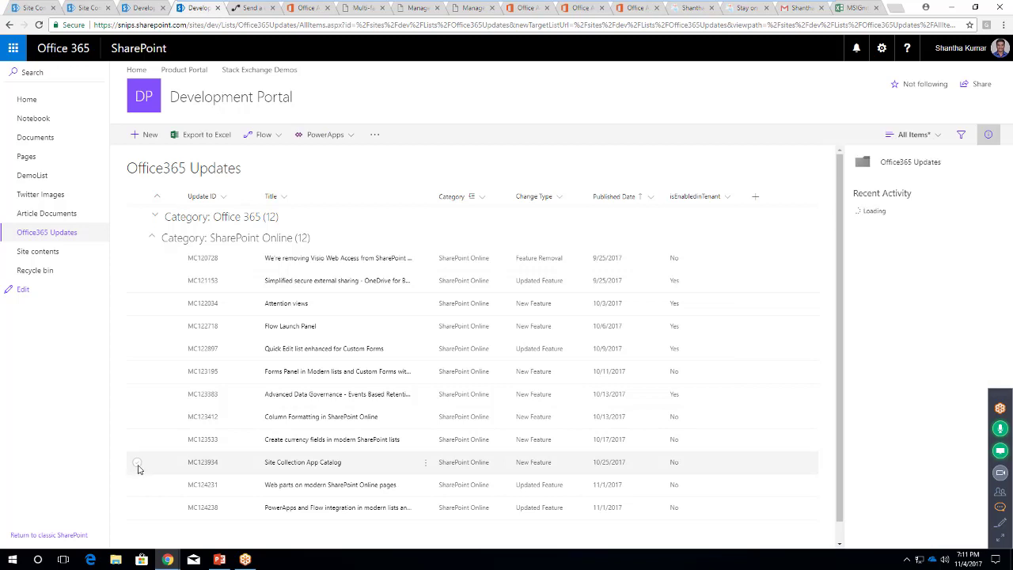
left_click(138, 467)
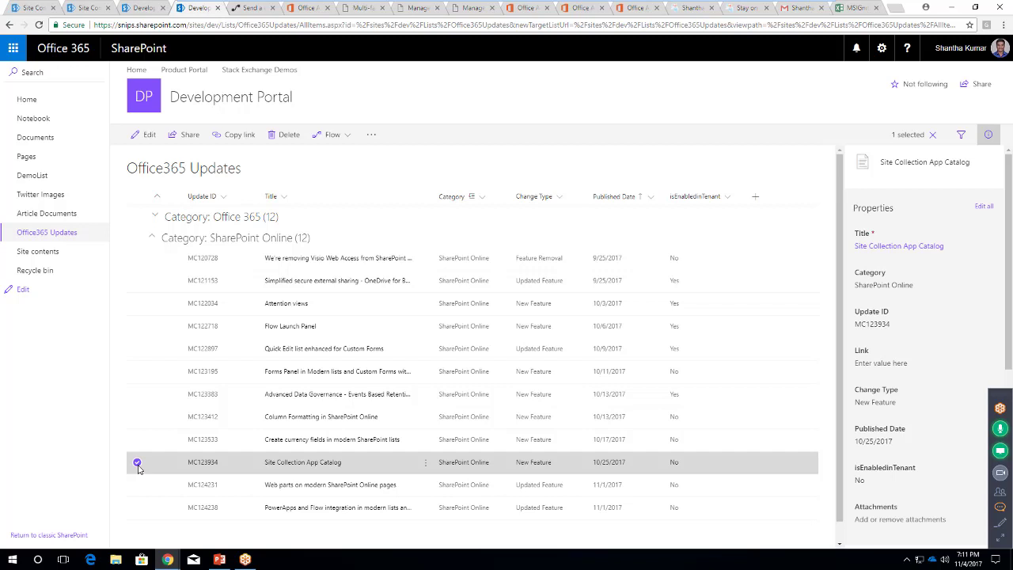
left_click(137, 465)
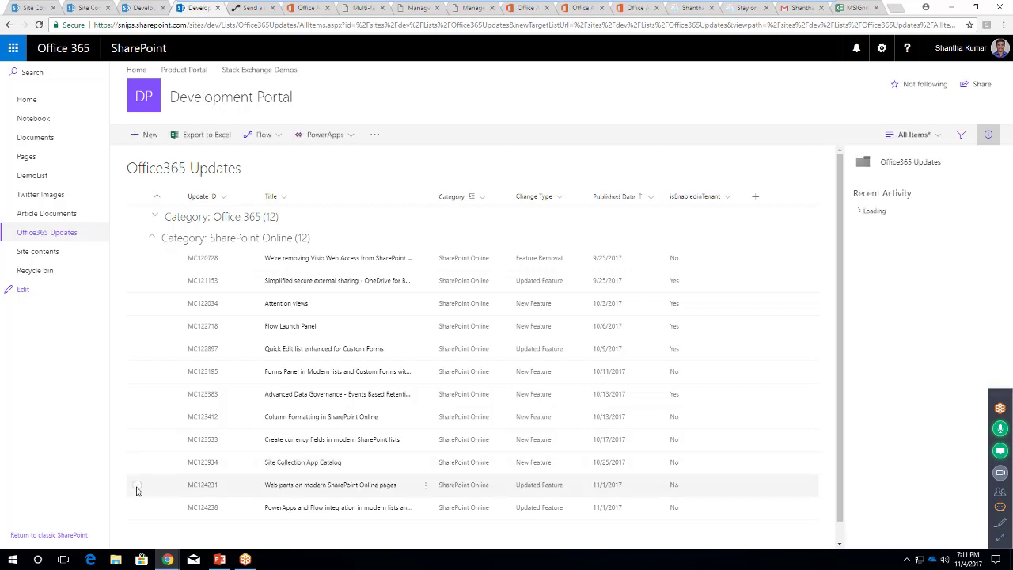
left_click(137, 485)
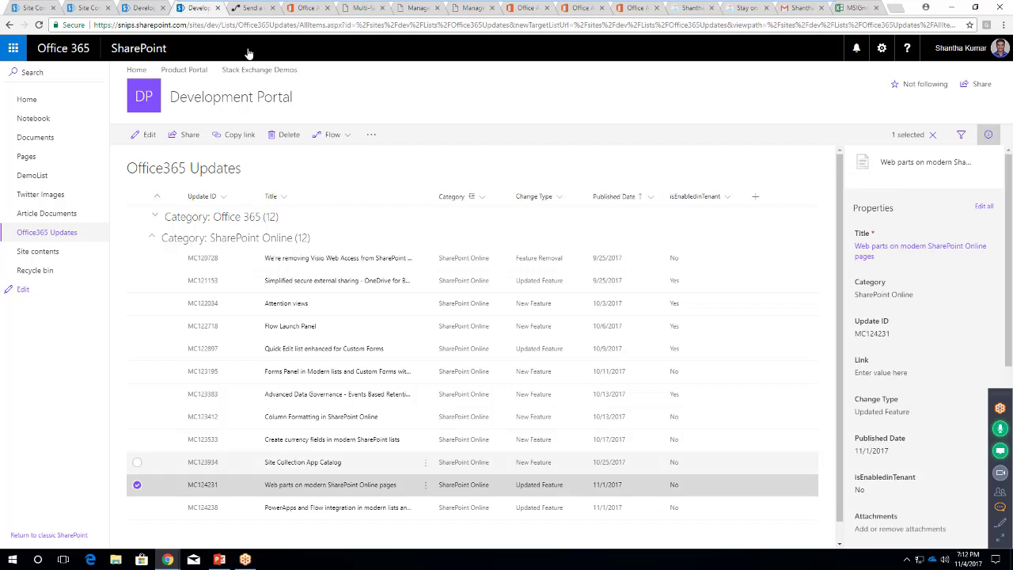
In the Admin center, go to Home, collapse and re-expand Users, and scroll to Message center
left_click(303, 8)
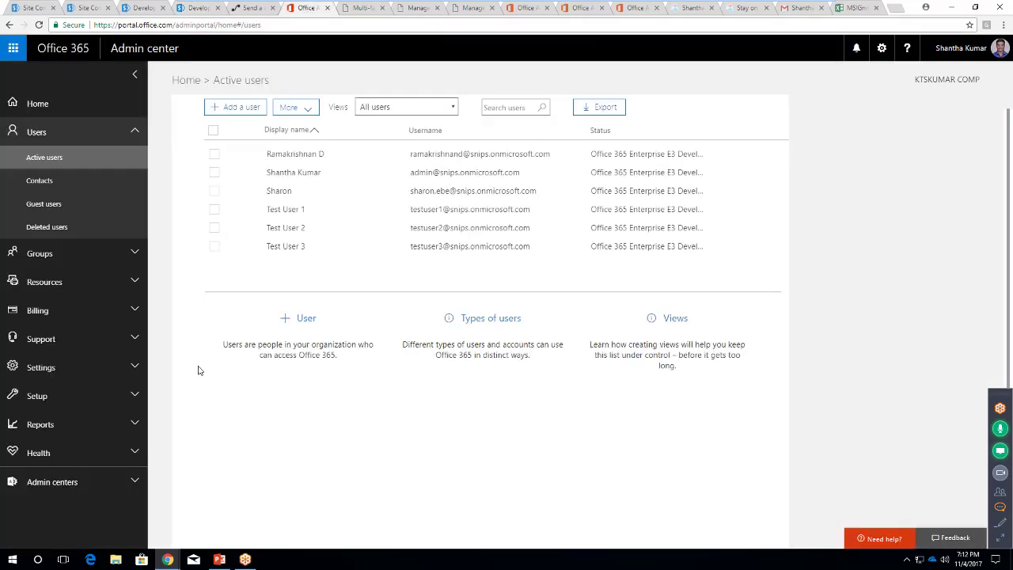
left_click(36, 100)
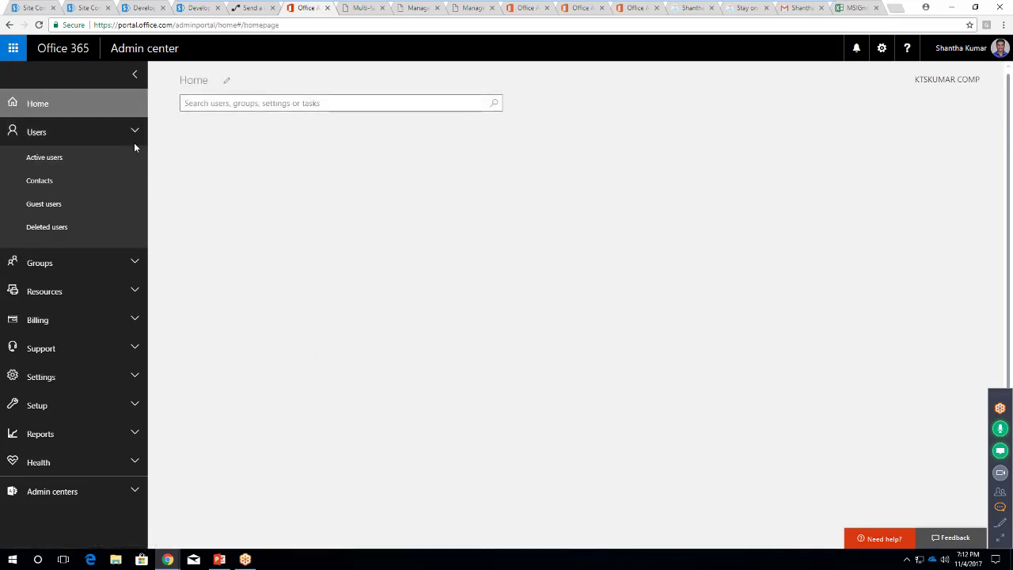
left_click(134, 131)
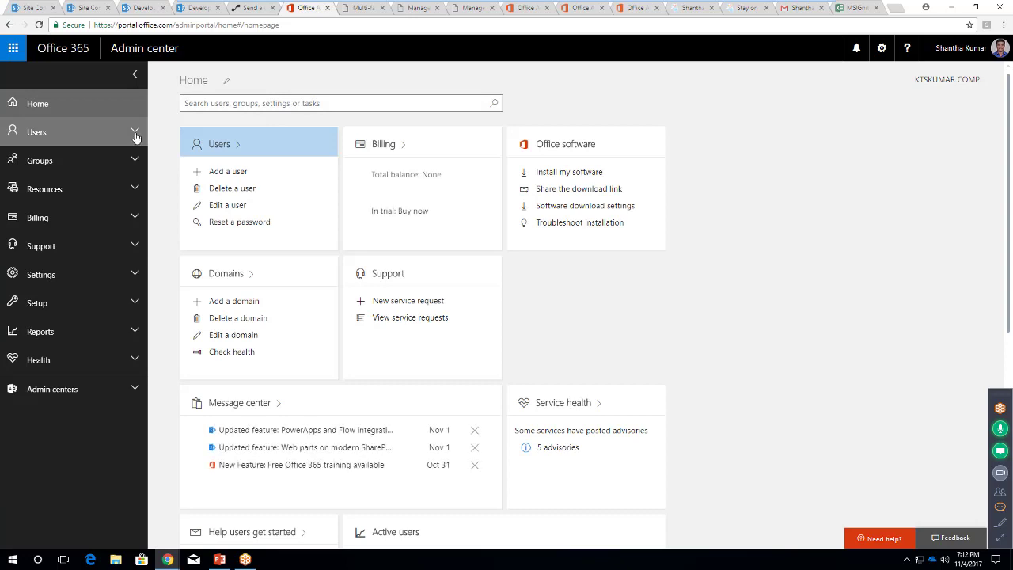
left_click(75, 131)
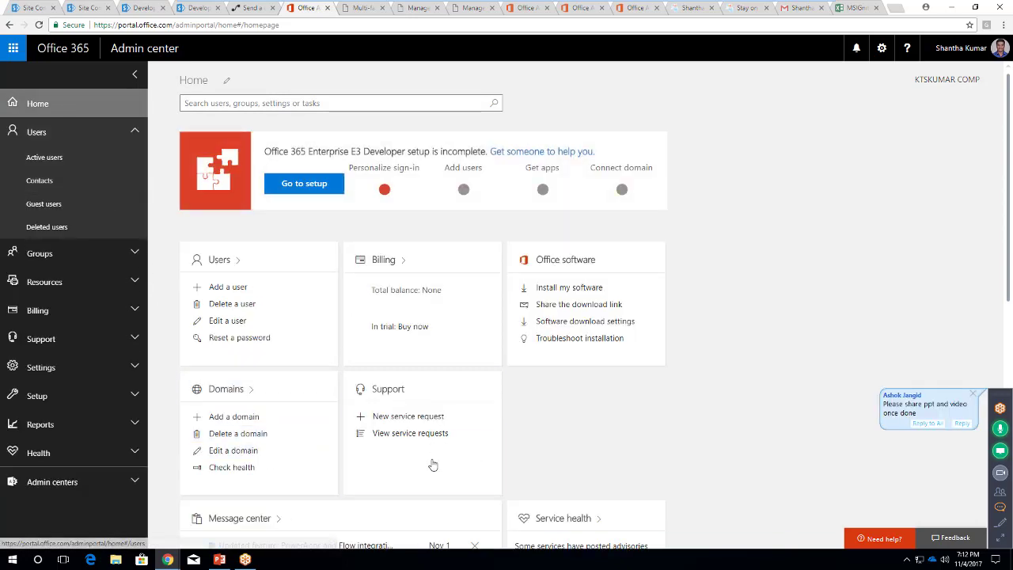
scroll(387, 474, "down", 2)
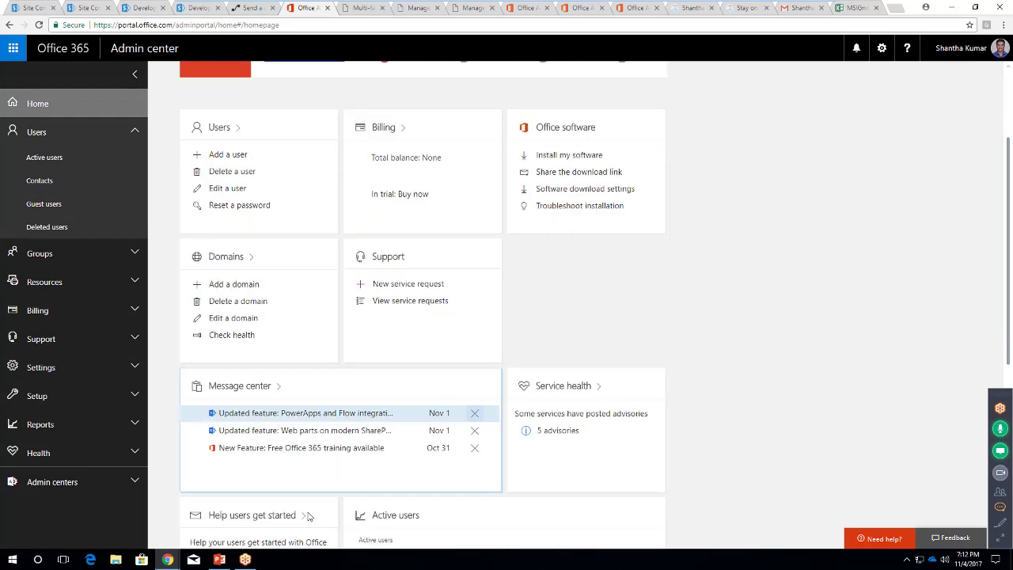
Open the web parts update message and highlight its large toolbox and File viewer lines
left_click(269, 405)
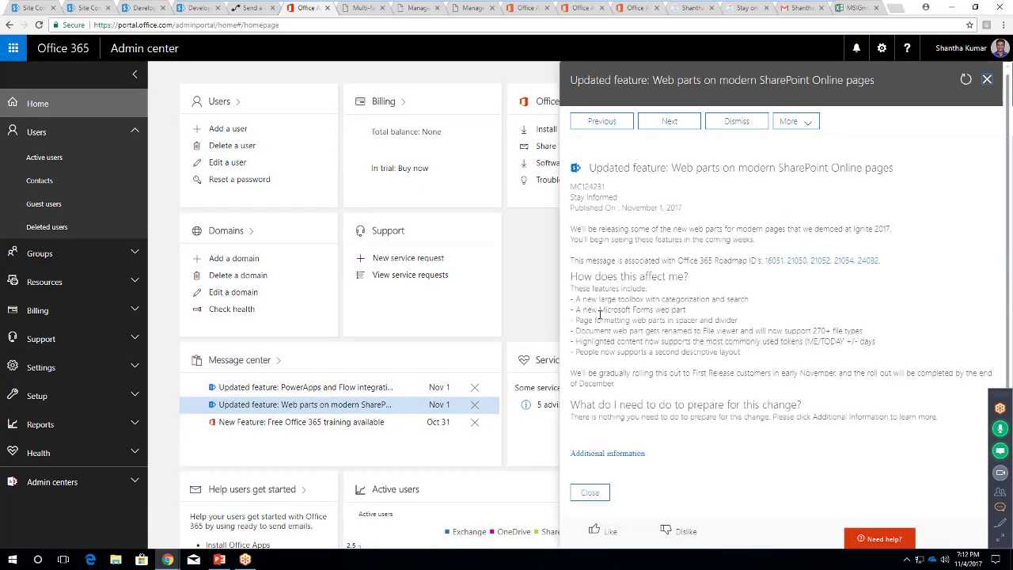
left_click_drag(586, 300, 717, 300)
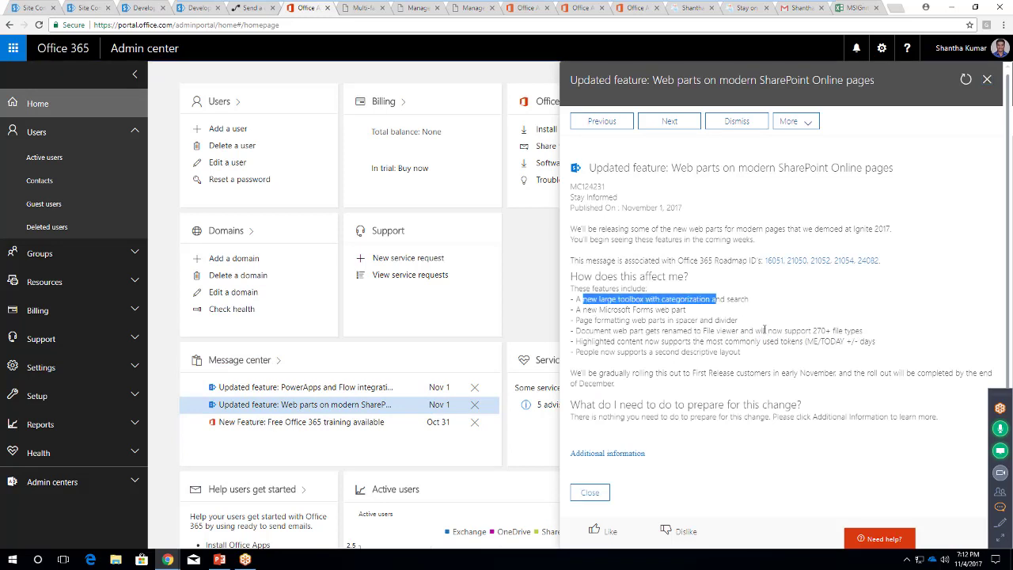
left_click(795, 342)
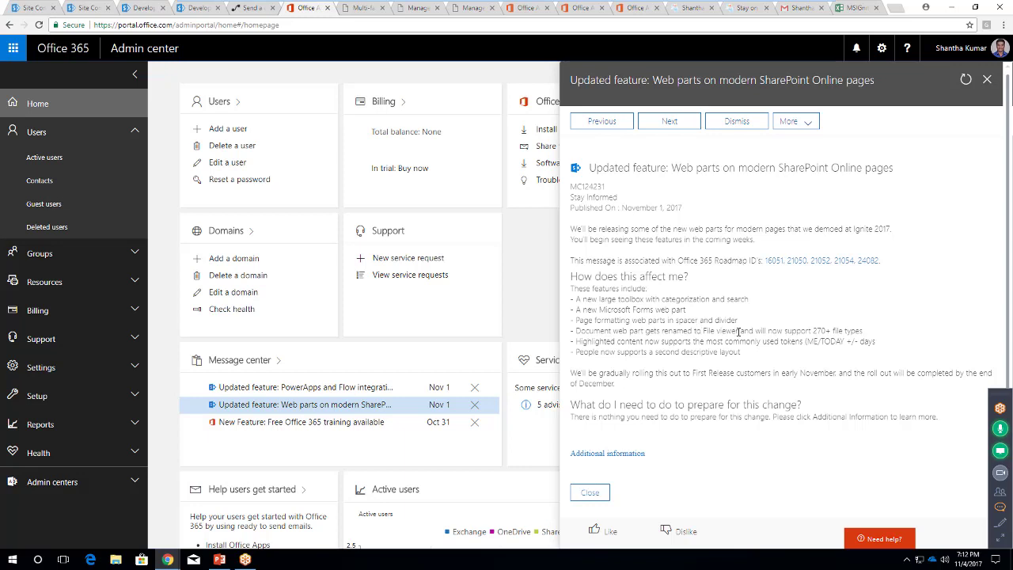
left_click_drag(738, 330, 699, 330)
left_click(870, 331)
Highlight the 270+ file types, new feature list and early November rollout, then open the PowerApps and Flow message
left_click_drag(890, 333, 783, 334)
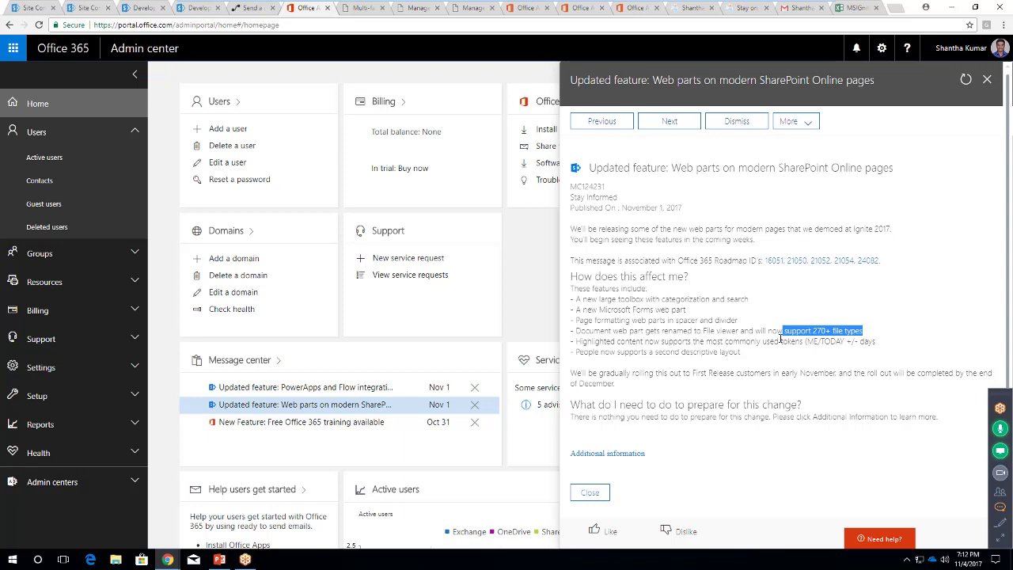
left_click_drag(747, 354, 573, 296)
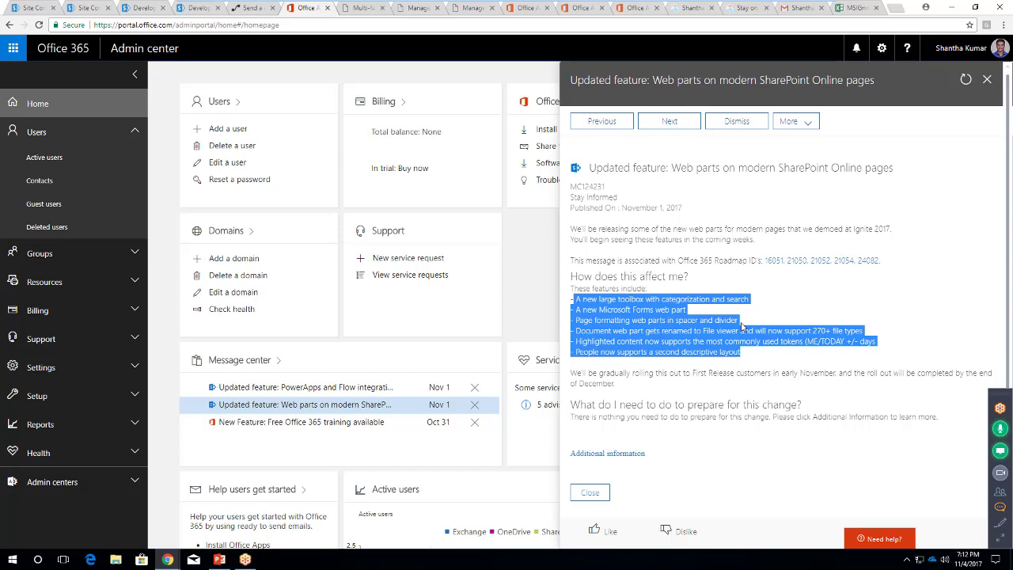
left_click(910, 376)
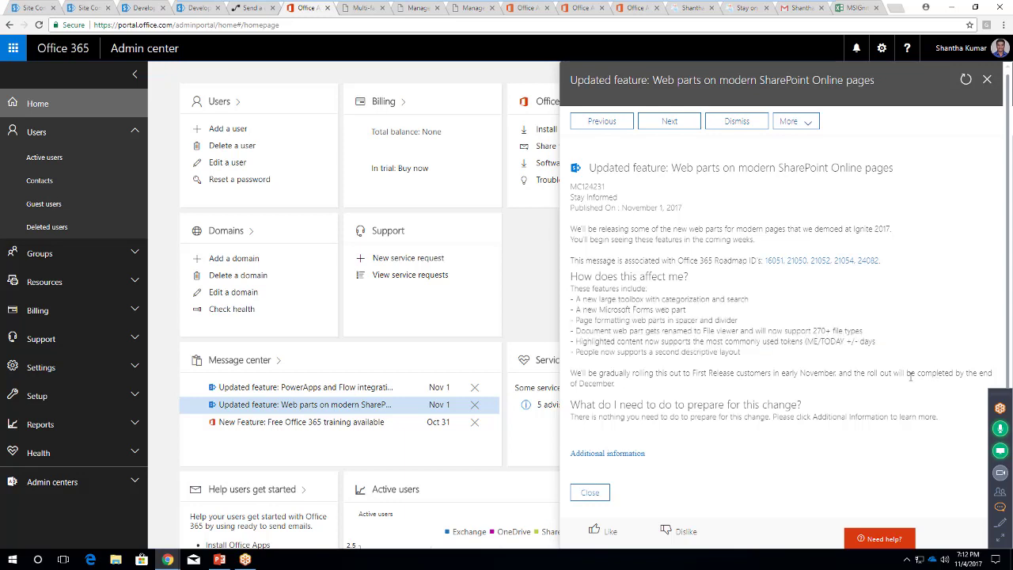
left_click_drag(782, 376, 806, 376)
left_click(360, 390)
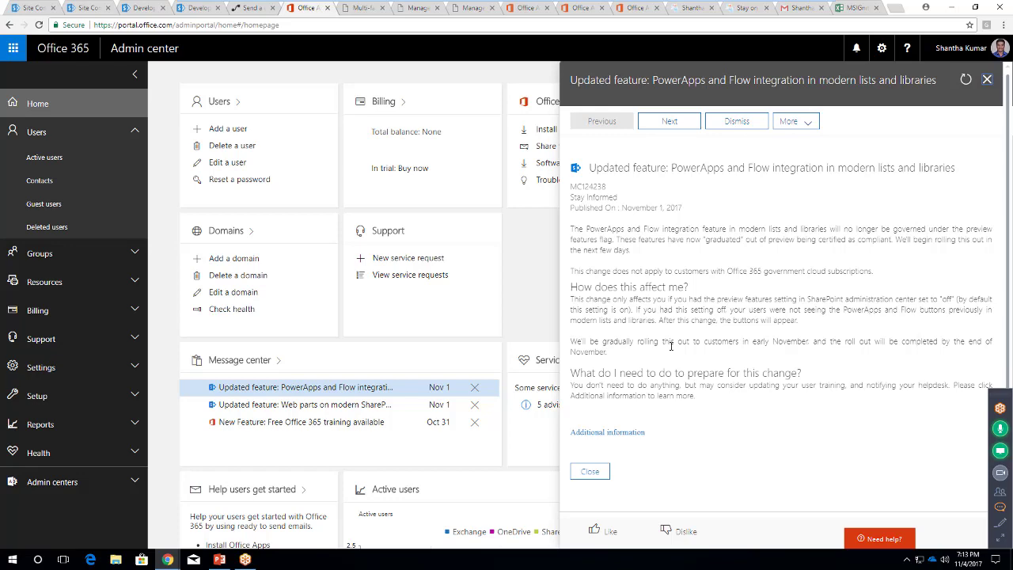
In the Office365 Updates list, view the Flow and more-actions menus, then deselect the web parts item
key("ctrl+shift+Tab")
key("ctrl+shift+Tab")
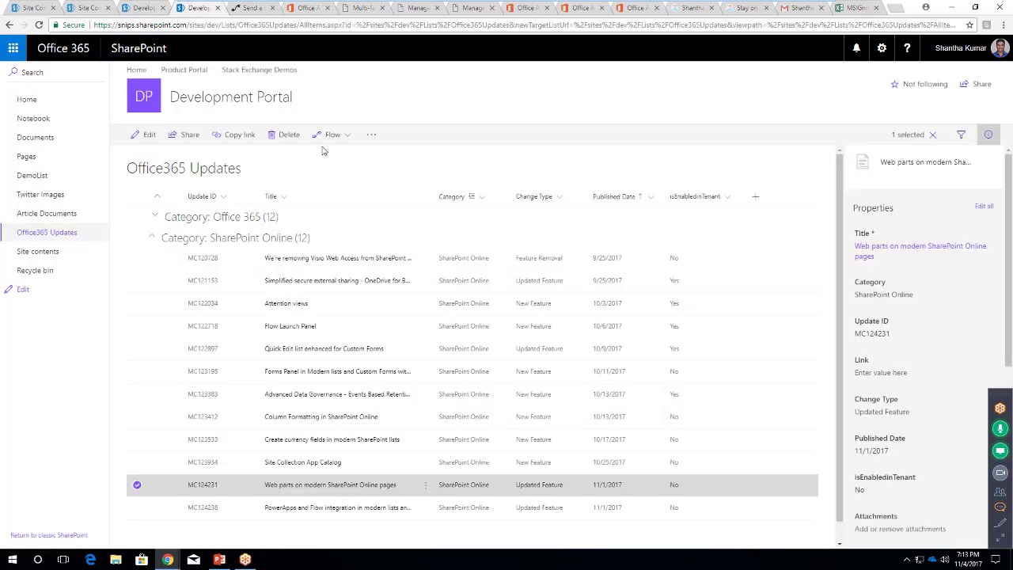
left_click(346, 136)
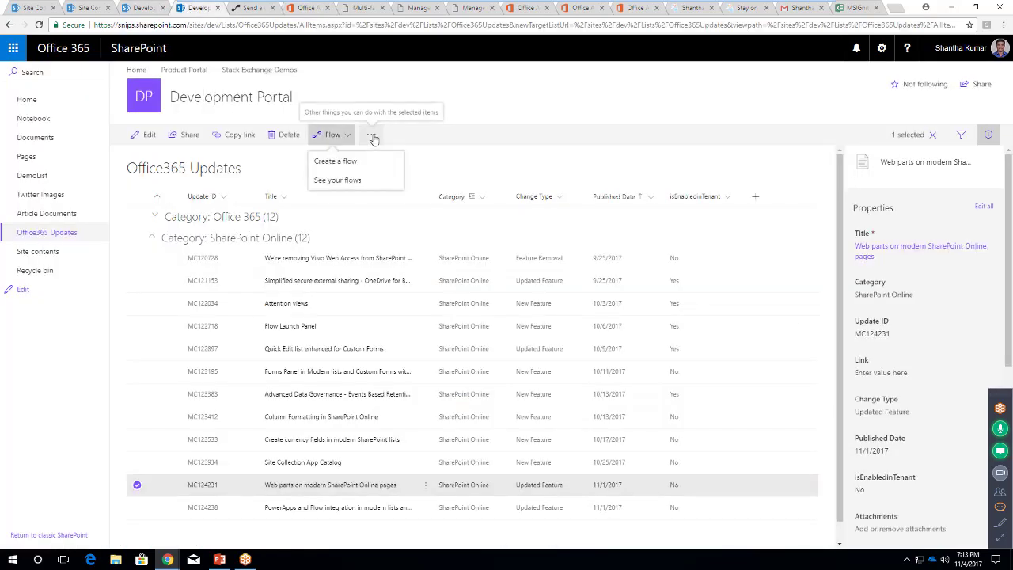
left_click(371, 135)
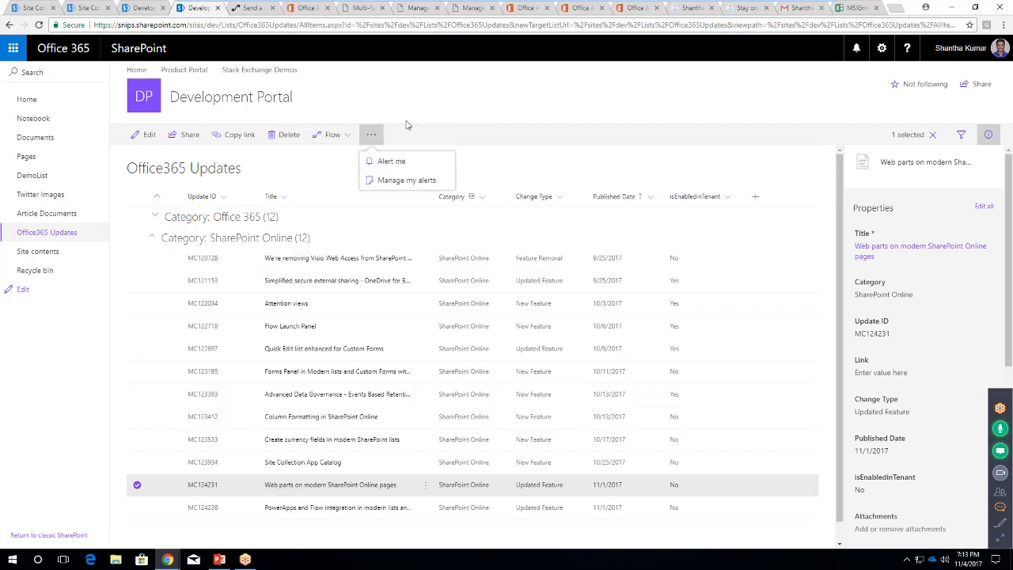
left_click(406, 125)
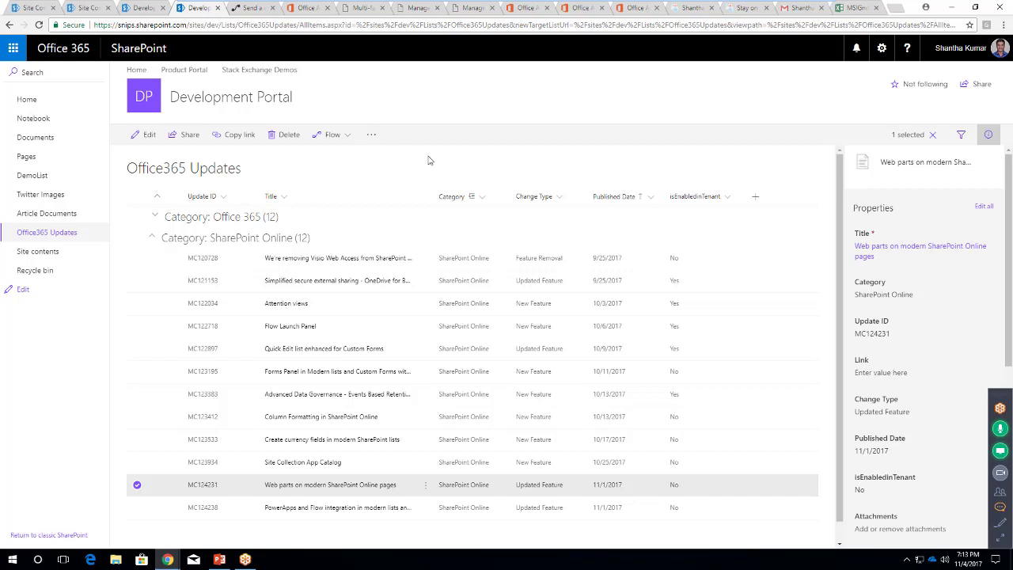
left_click(138, 485)
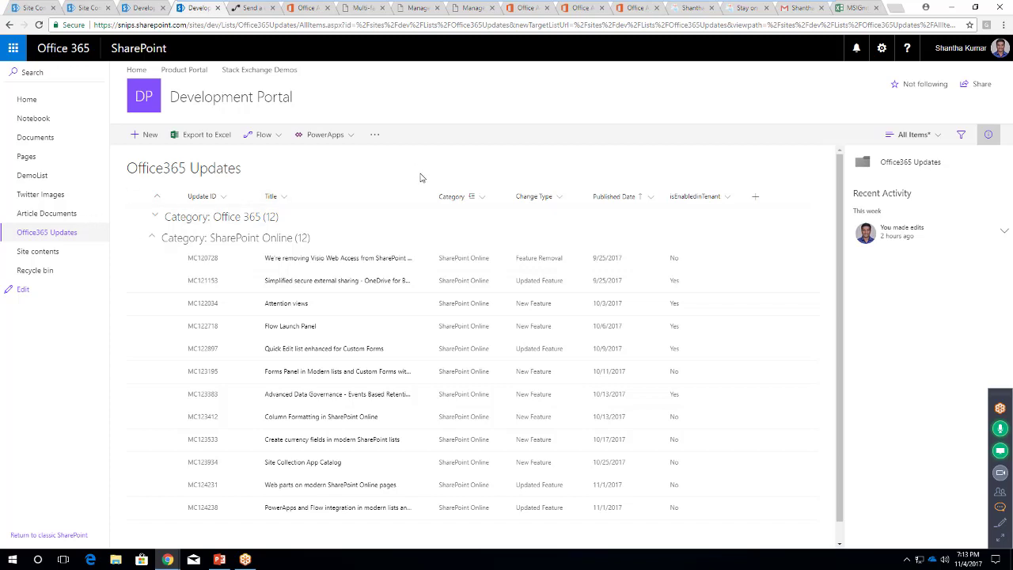
left_click(310, 10)
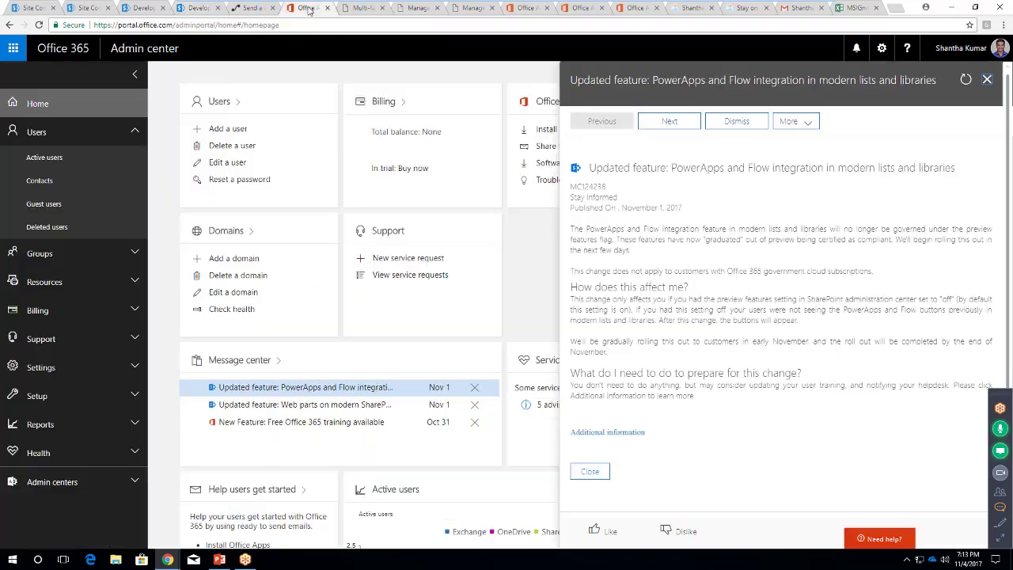
Close the message details and look through Settings, including Security & privacy, before returning home
left_click(988, 82)
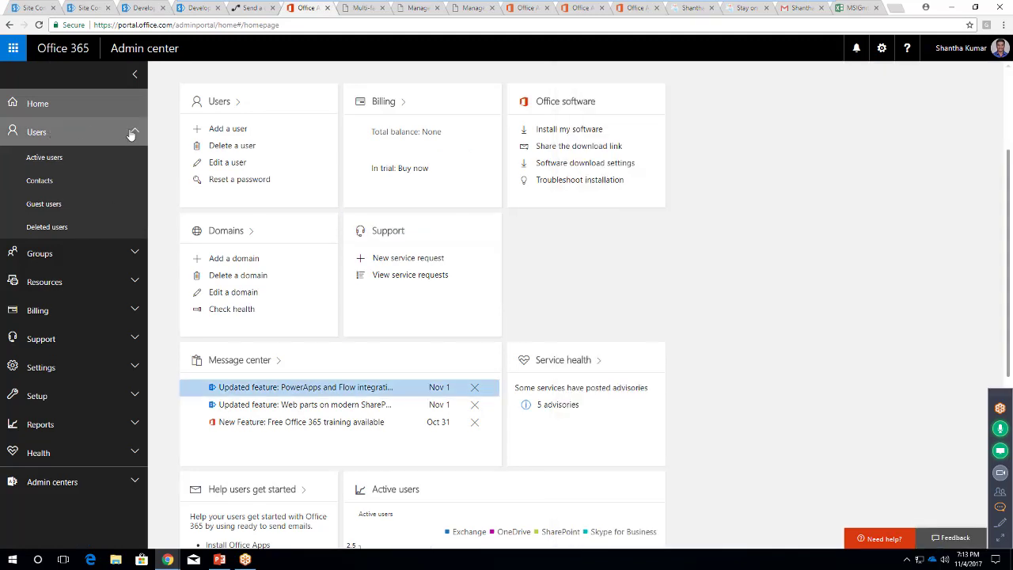
left_click(131, 135)
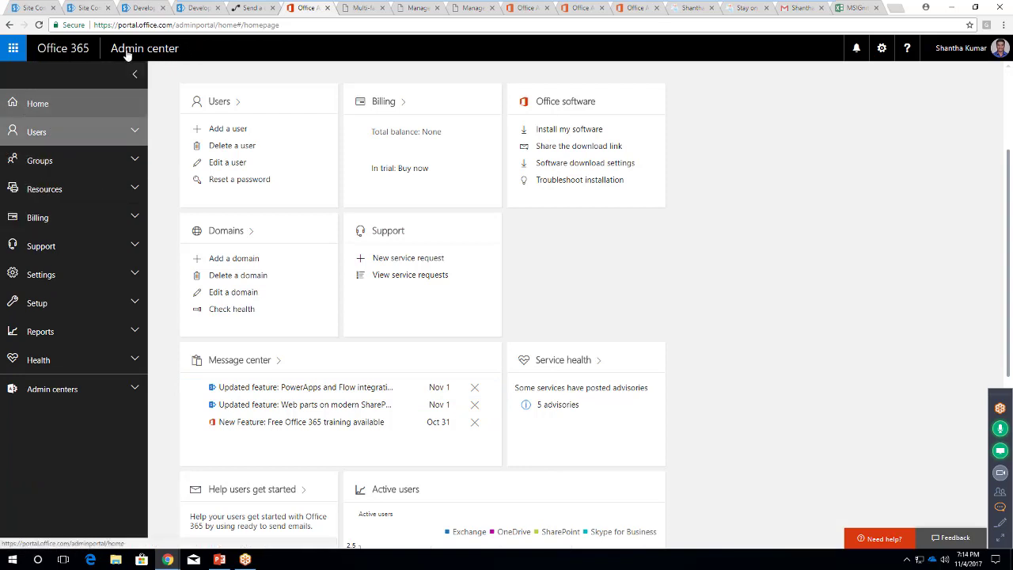
left_click(132, 277)
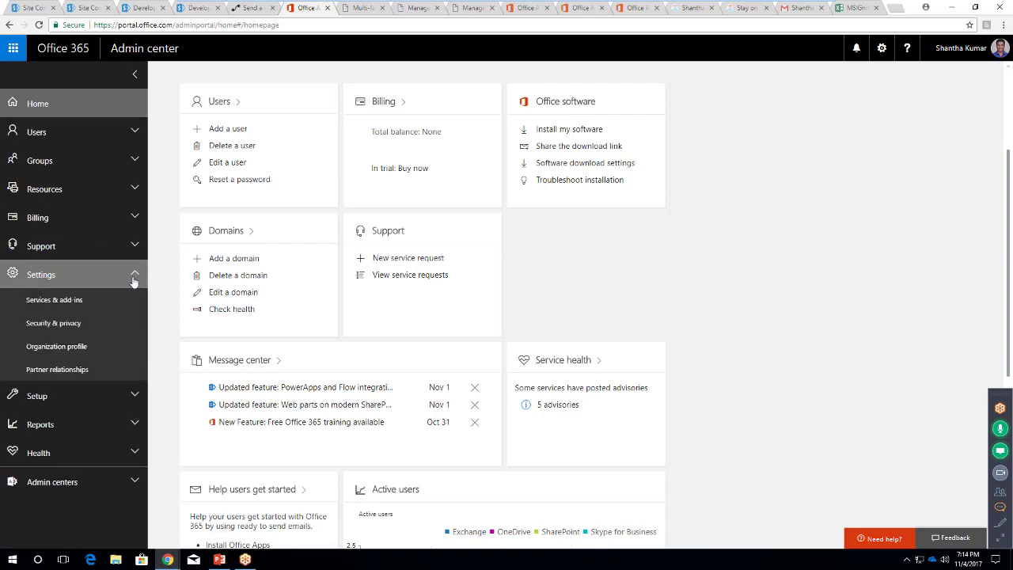
left_click(66, 322)
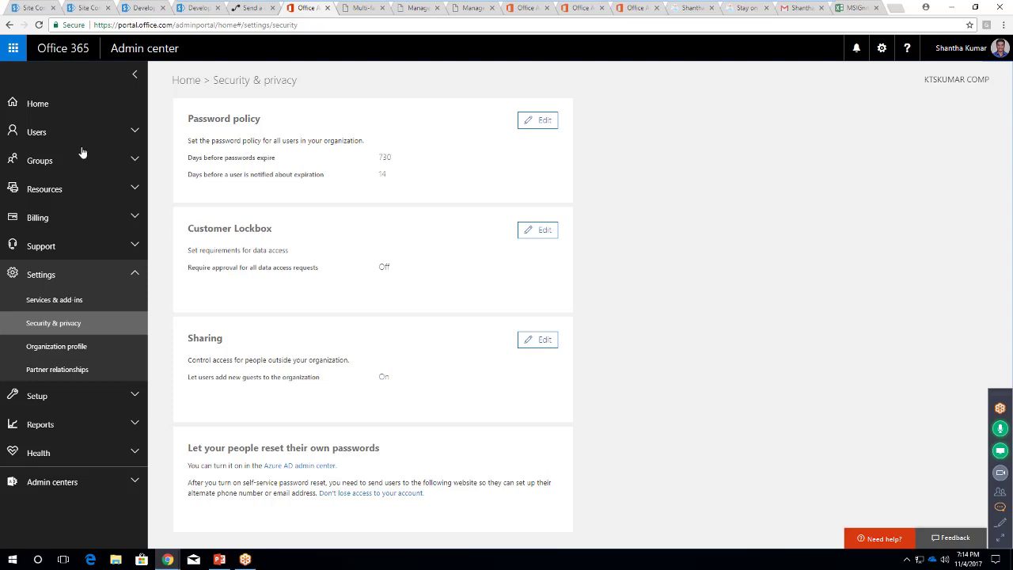
left_click(65, 111)
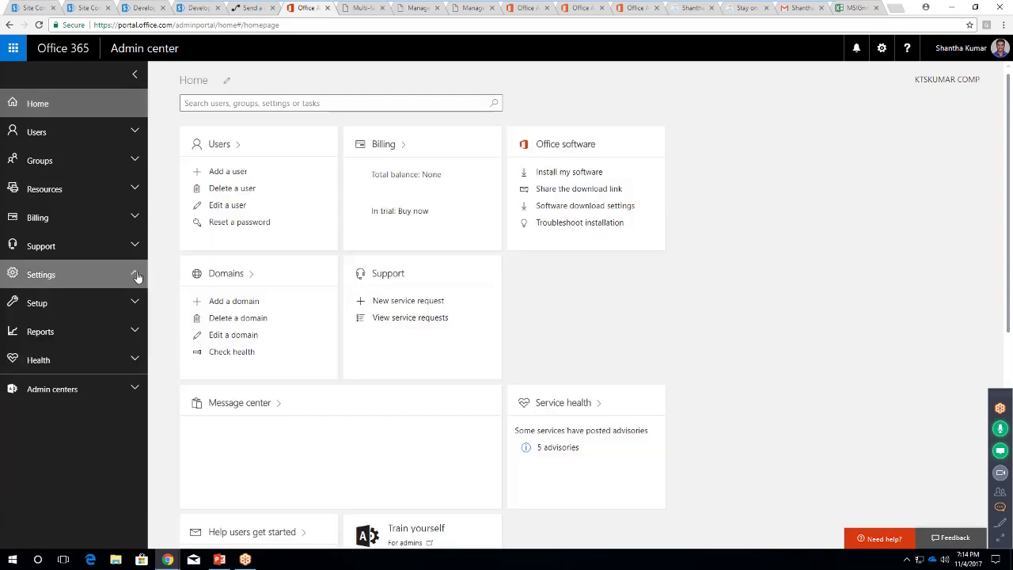
Navigate the left menu to the Organization profile settings page
left_click(136, 275)
left_click(135, 306)
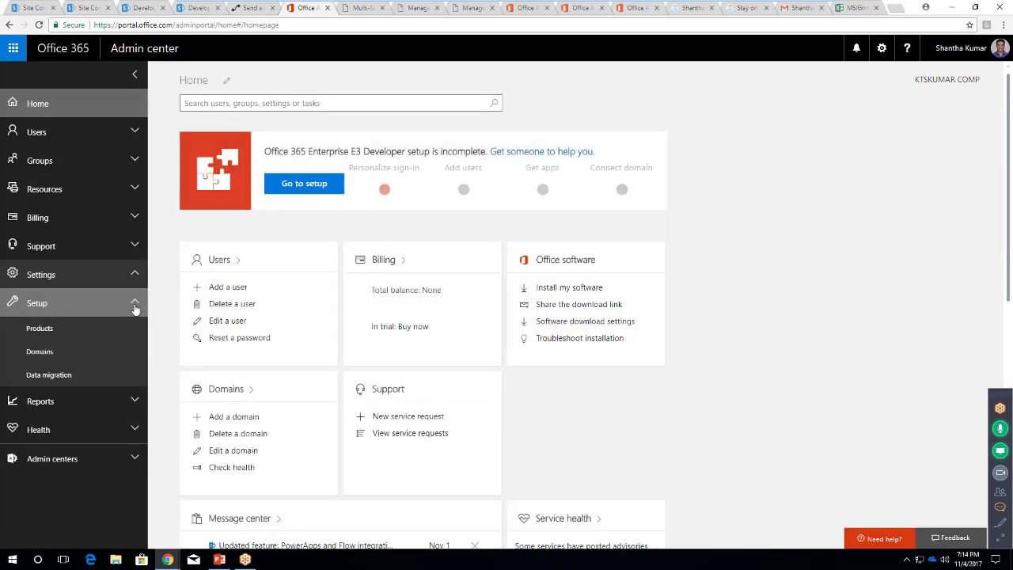
left_click(135, 305)
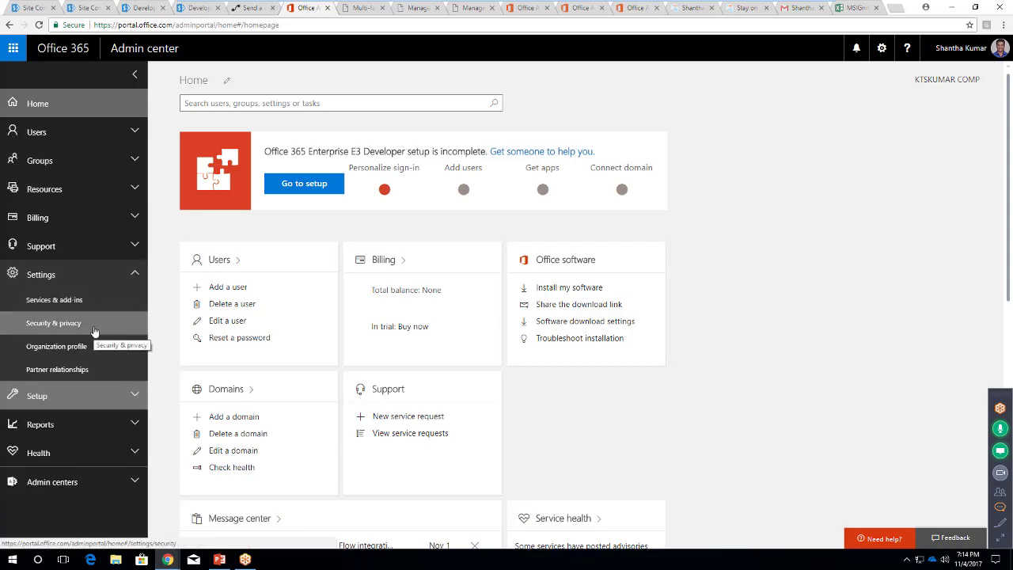
left_click(69, 349)
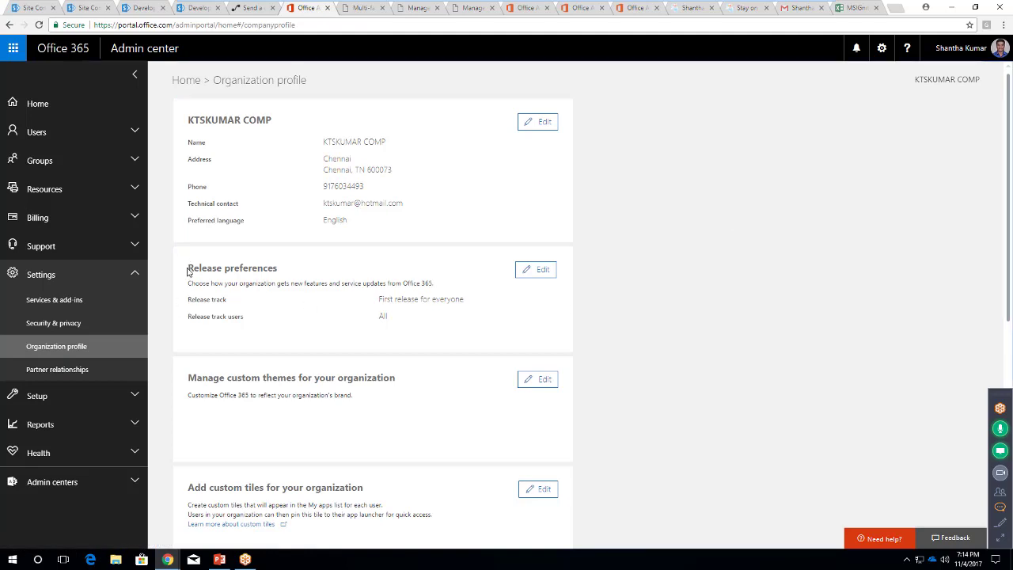
Edit Release preferences to First release for selected users and confirm the change with Yes
triple_click(212, 266)
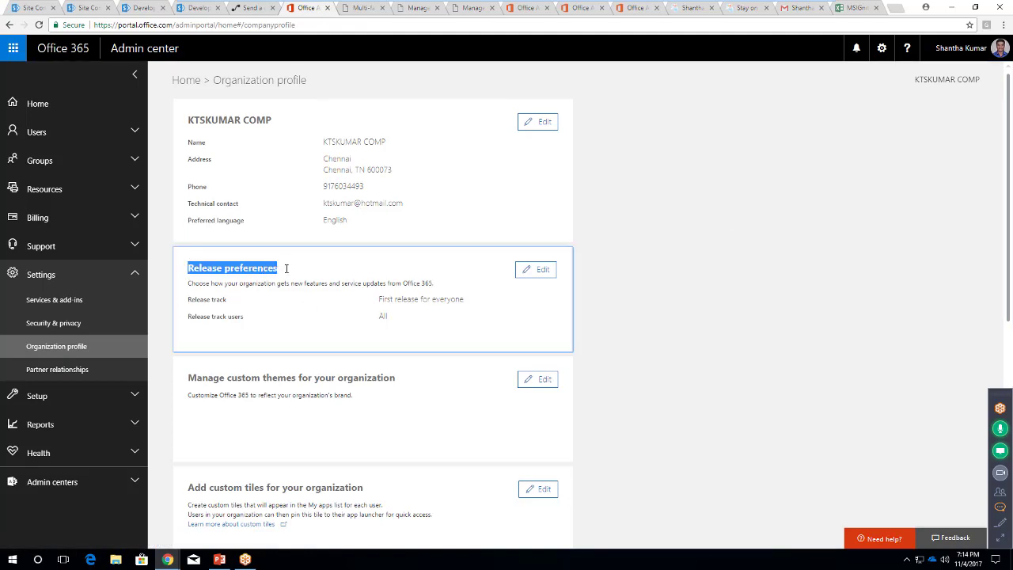
left_click(543, 273)
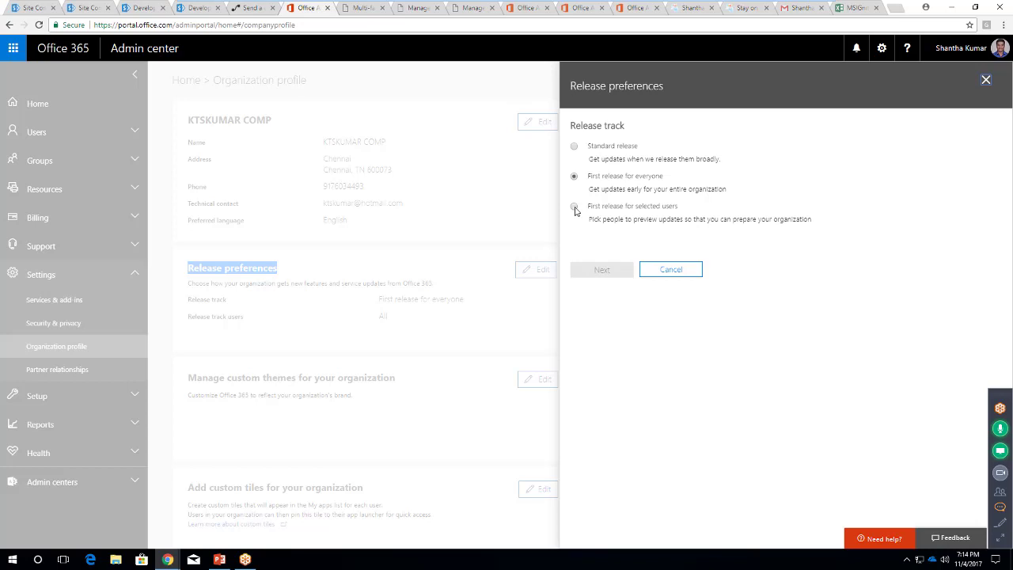
left_click(574, 207)
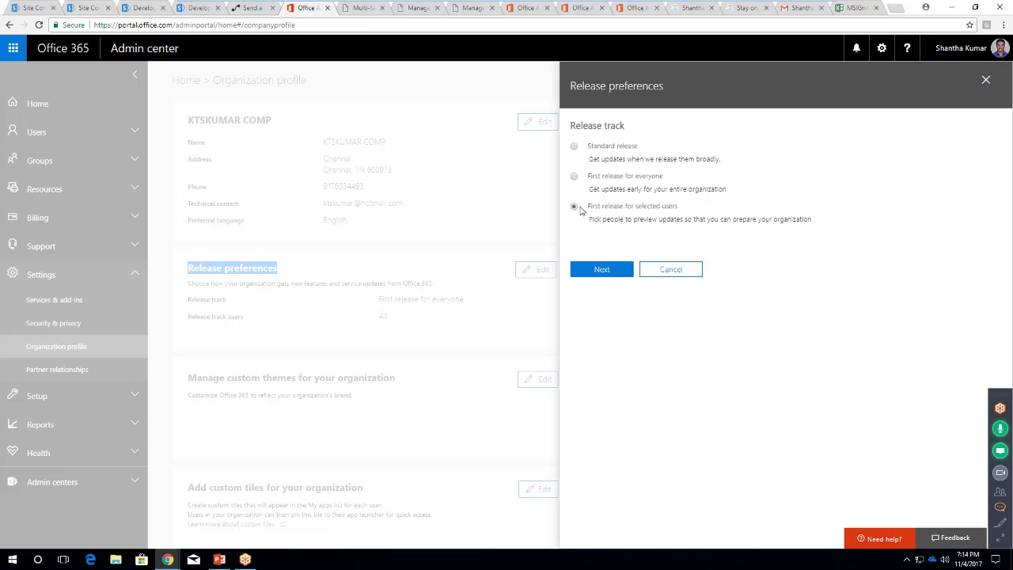
left_click(601, 273)
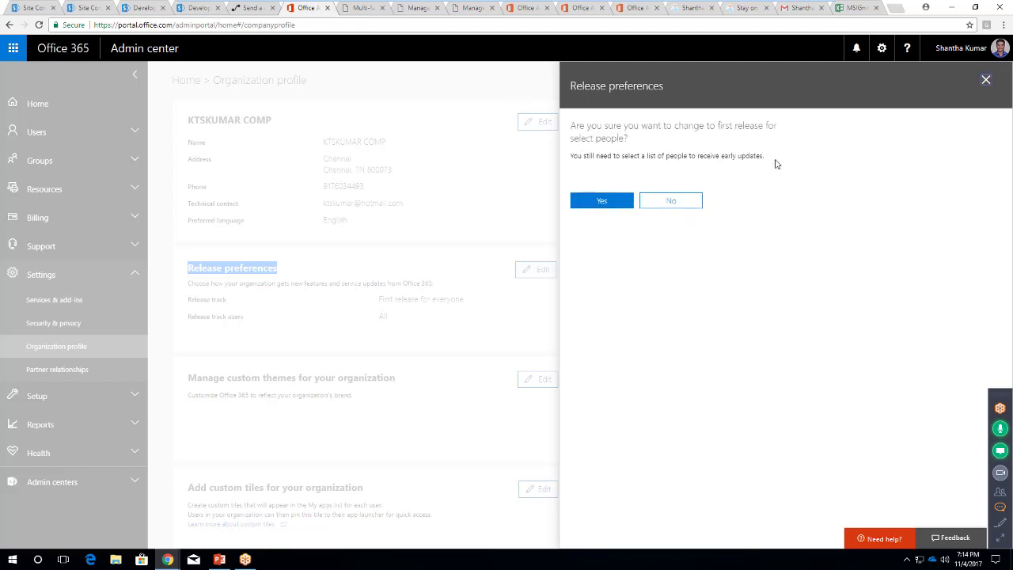
left_click(601, 200)
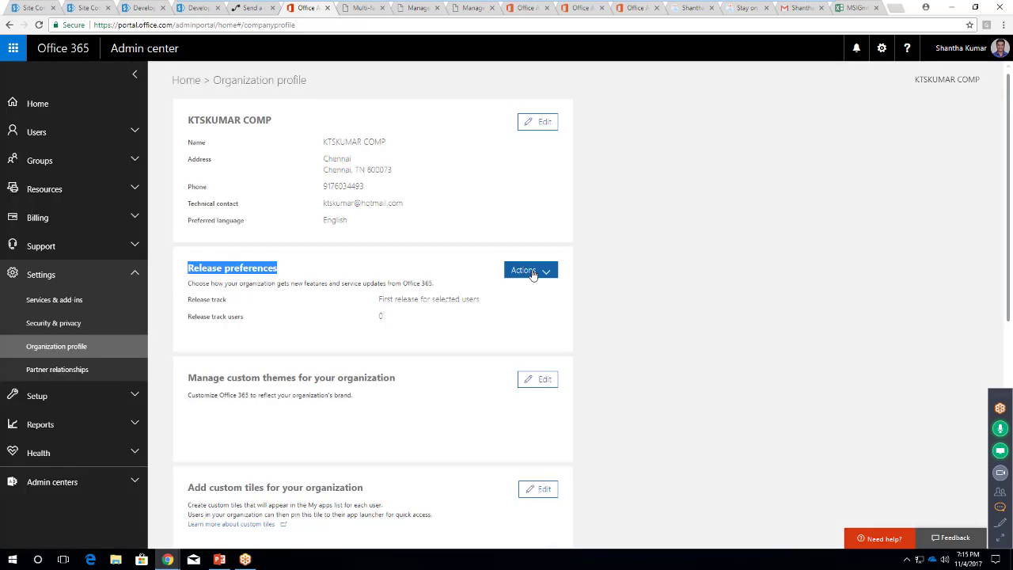
Edit Release preferences back to First release for everyone, confirm, and dismiss the updated message
left_click(533, 274)
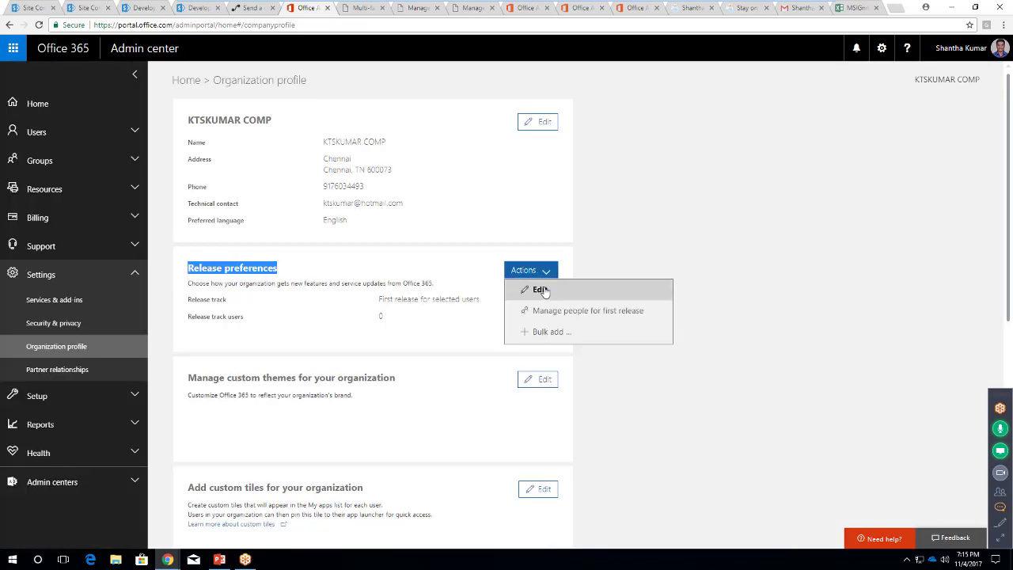
left_click(537, 288)
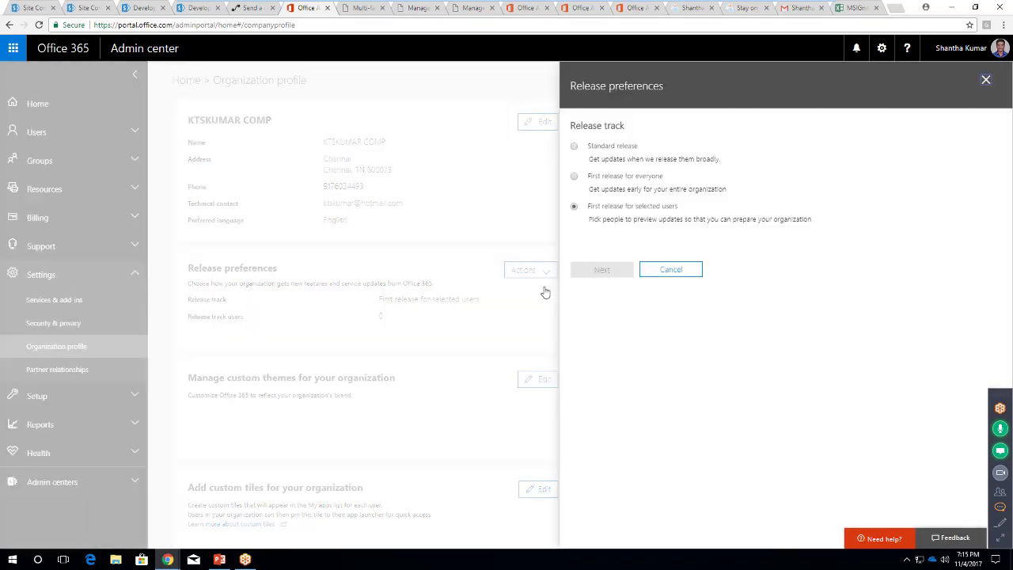
left_click(595, 176)
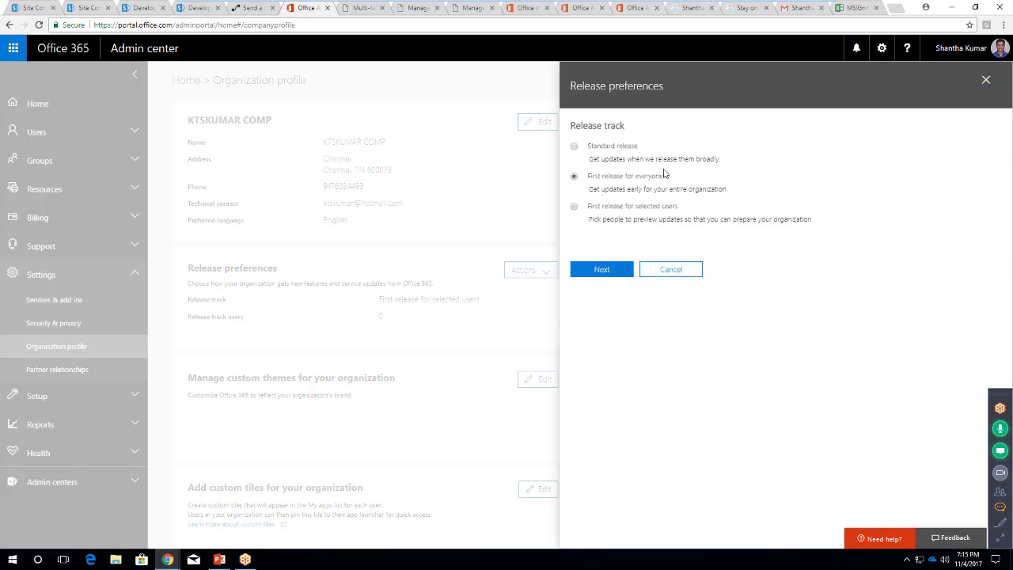
left_click(603, 273)
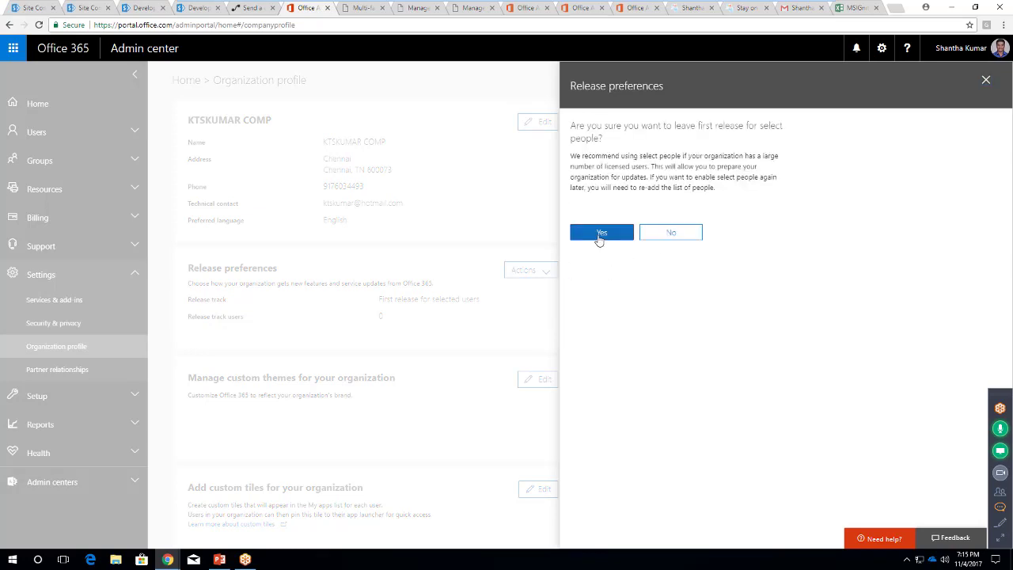
left_click(598, 238)
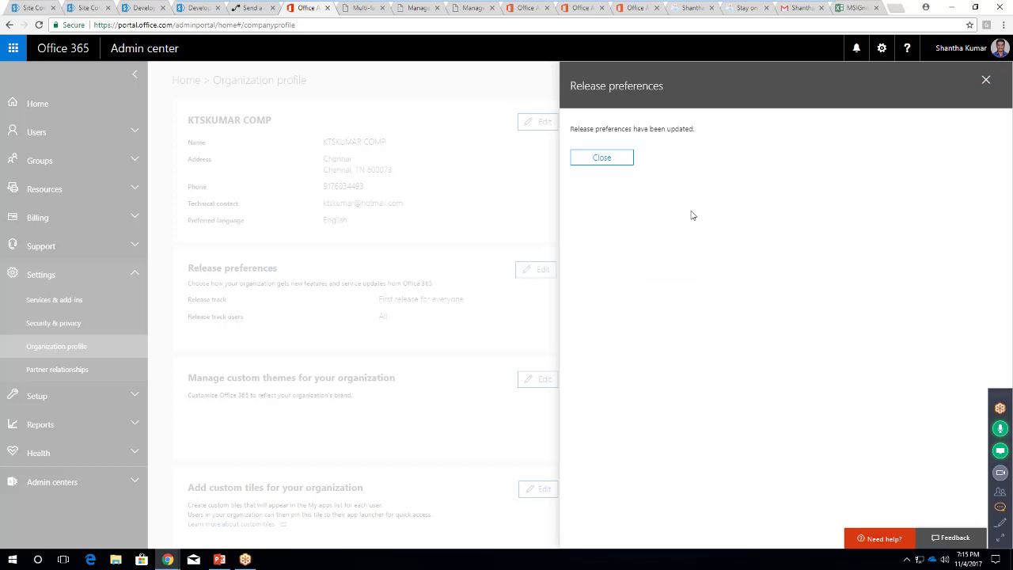
left_click(610, 158)
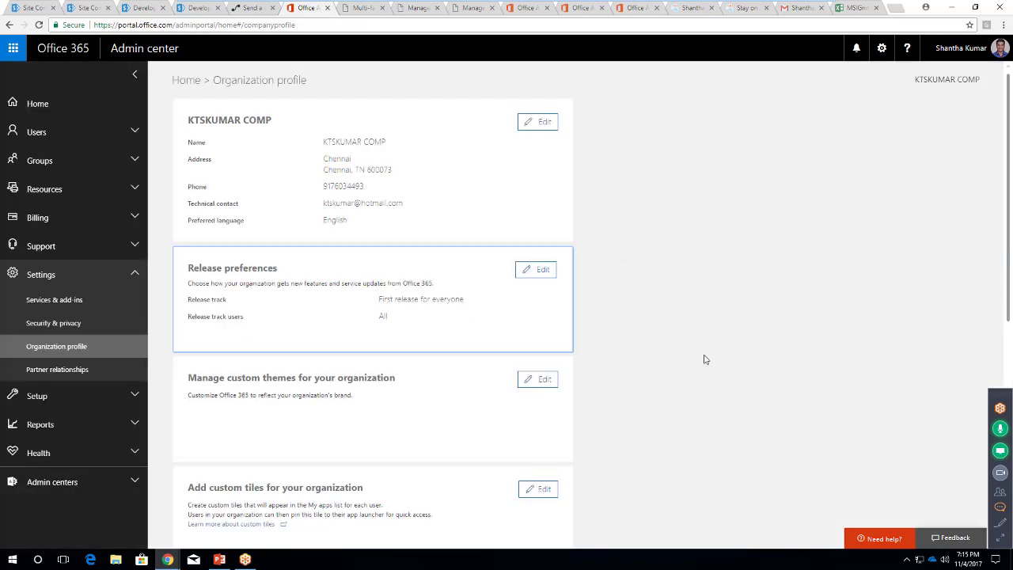
Check the Organization profile page, then open the meeting chat to read questions
scroll(201, 422, "down", 3)
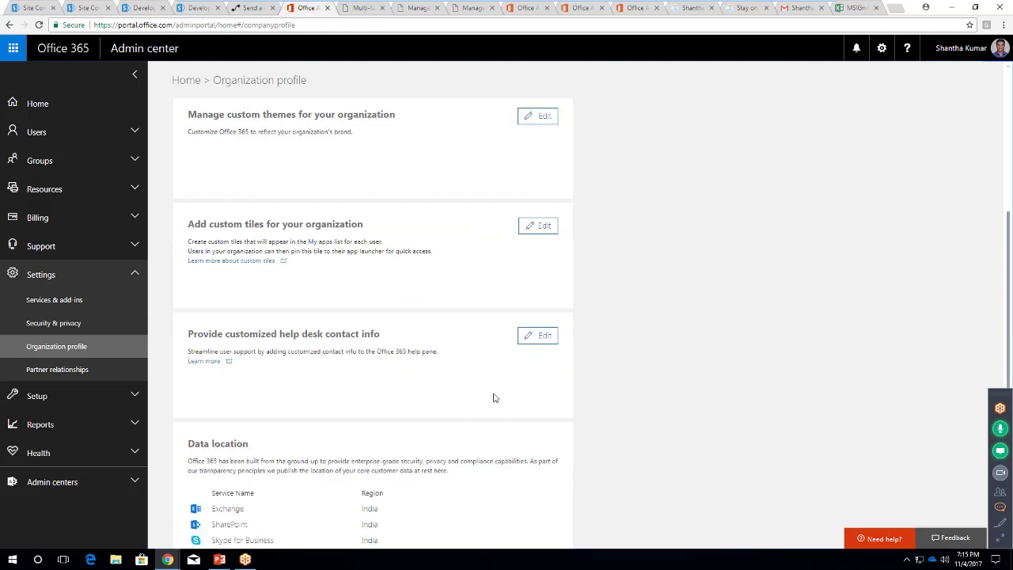
scroll(483, 402, "up", 2)
scroll(474, 403, "up", 1)
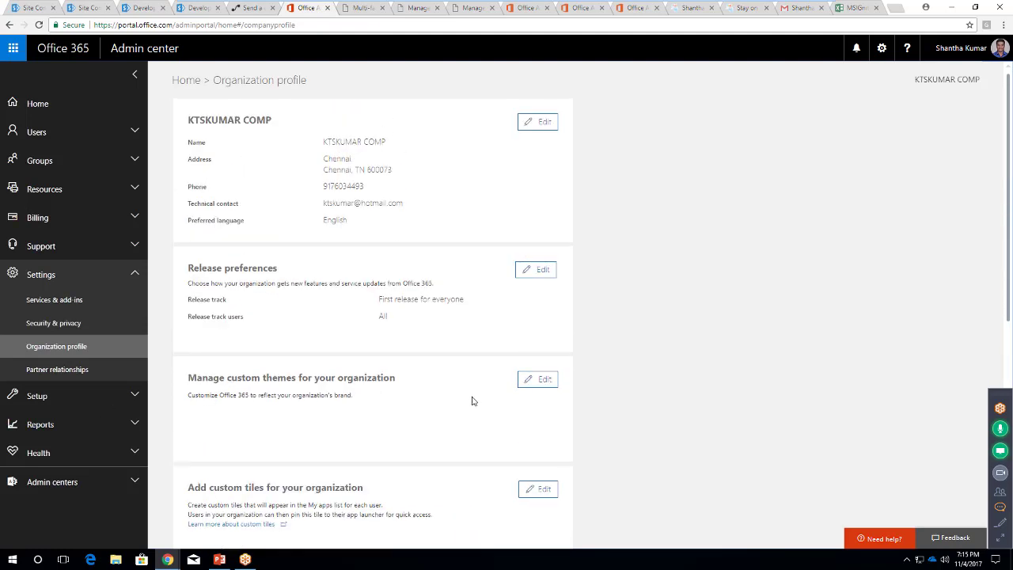
left_click(1000, 507)
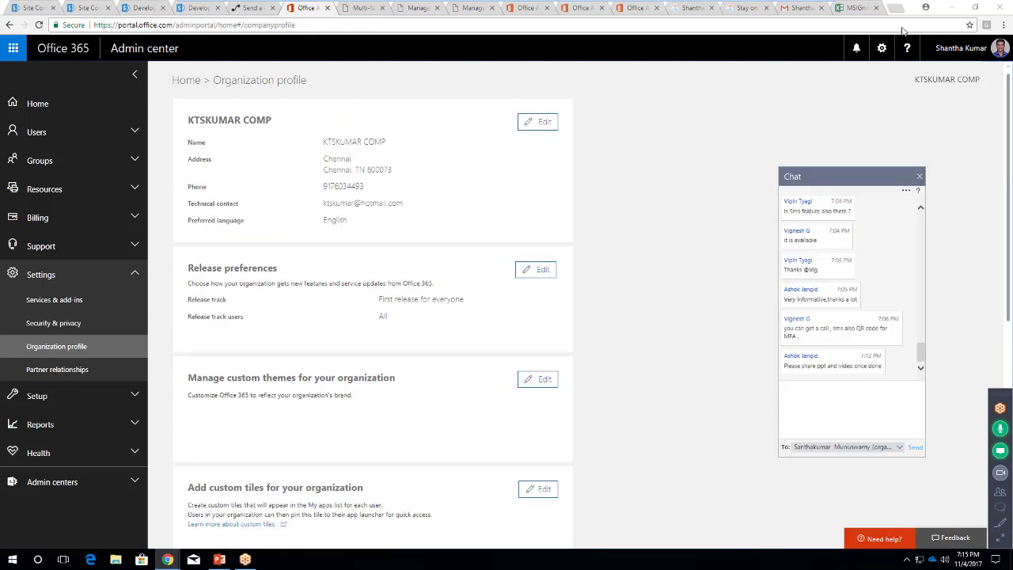
Minimize the browser, close the meeting chat, and advance the slideshow to the Q & A slide
left_click(956, 8)
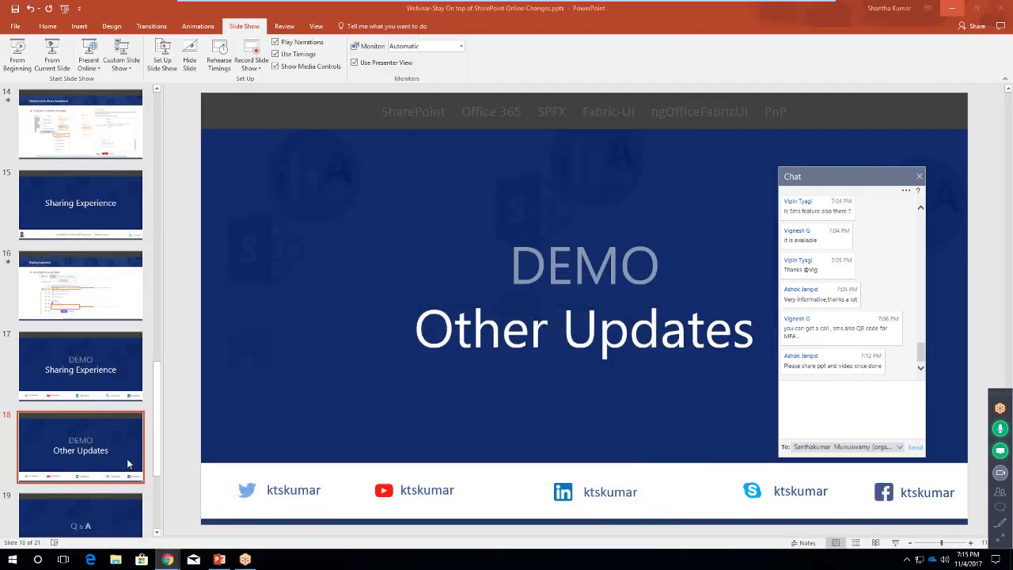
scroll(83, 490, "down", 3)
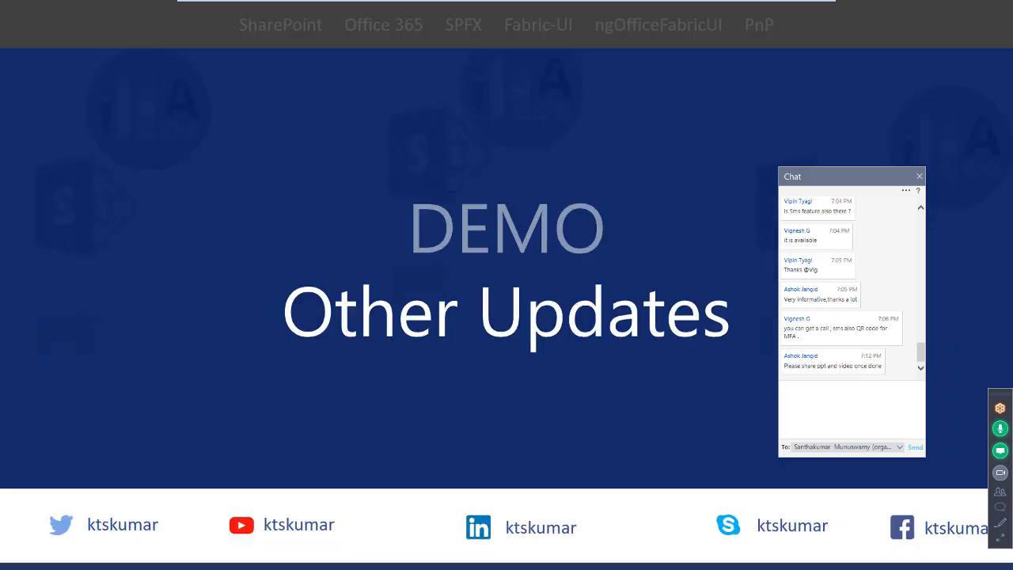
left_click(920, 177)
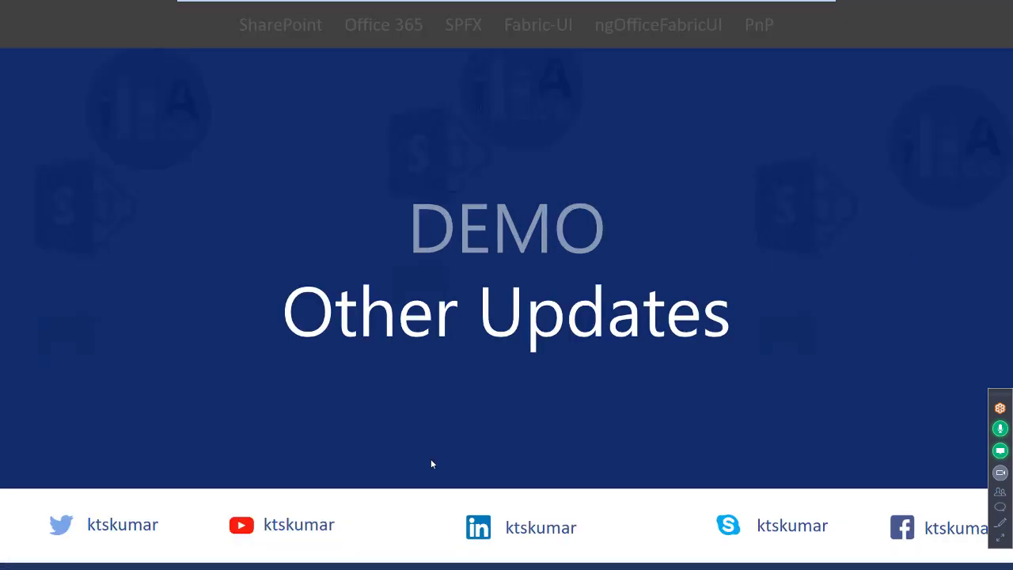
left_click(474, 338)
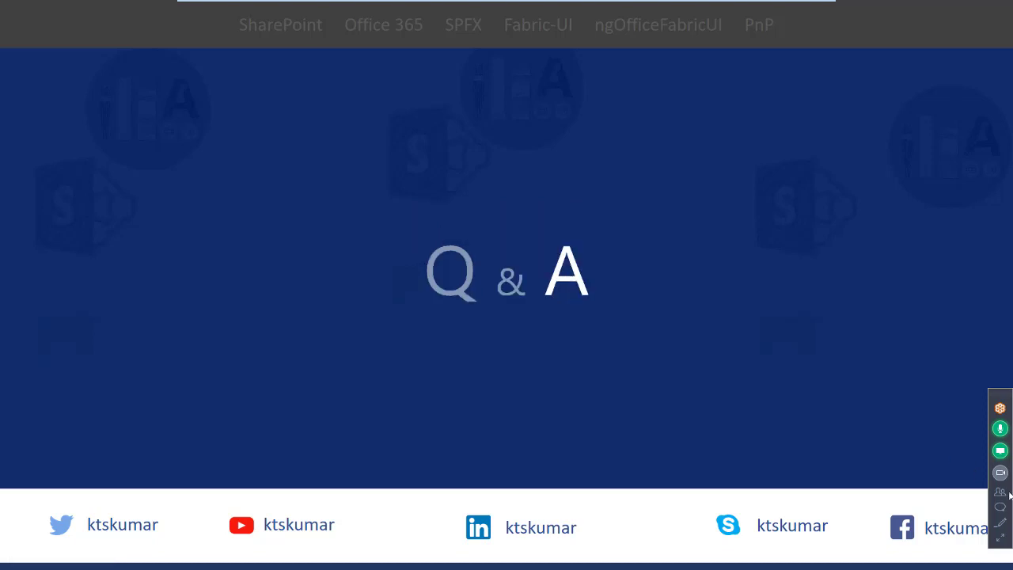
Reopen the meeting chat and scroll through the audience questions
left_click(1000, 450)
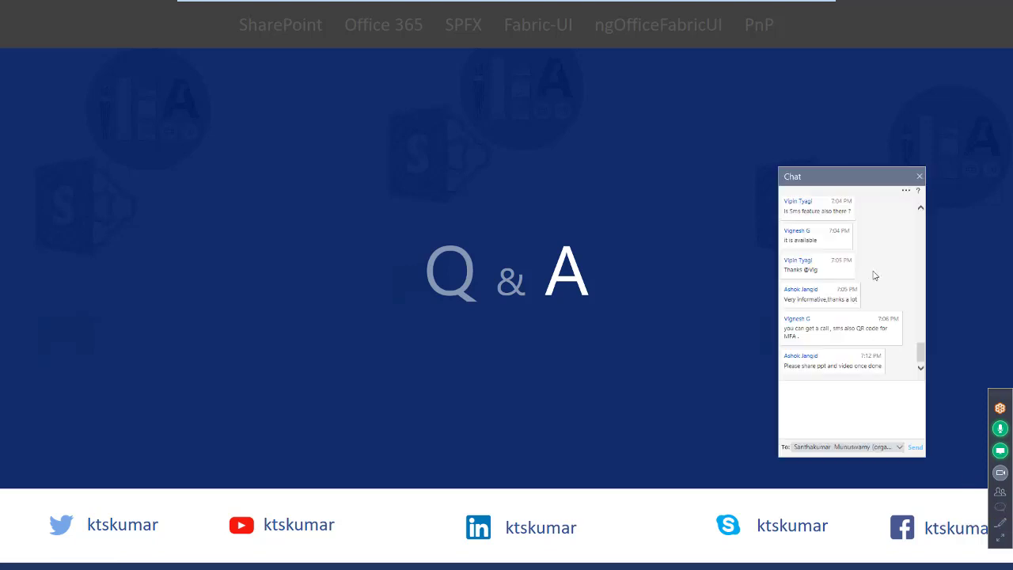
scroll(875, 277, "up", 5)
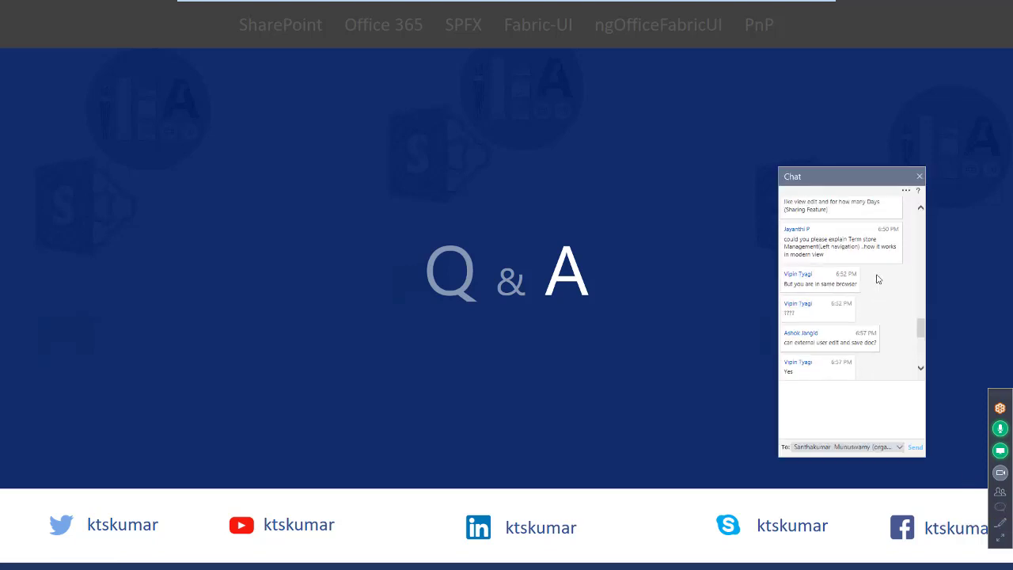
scroll(877, 279, "up", 2)
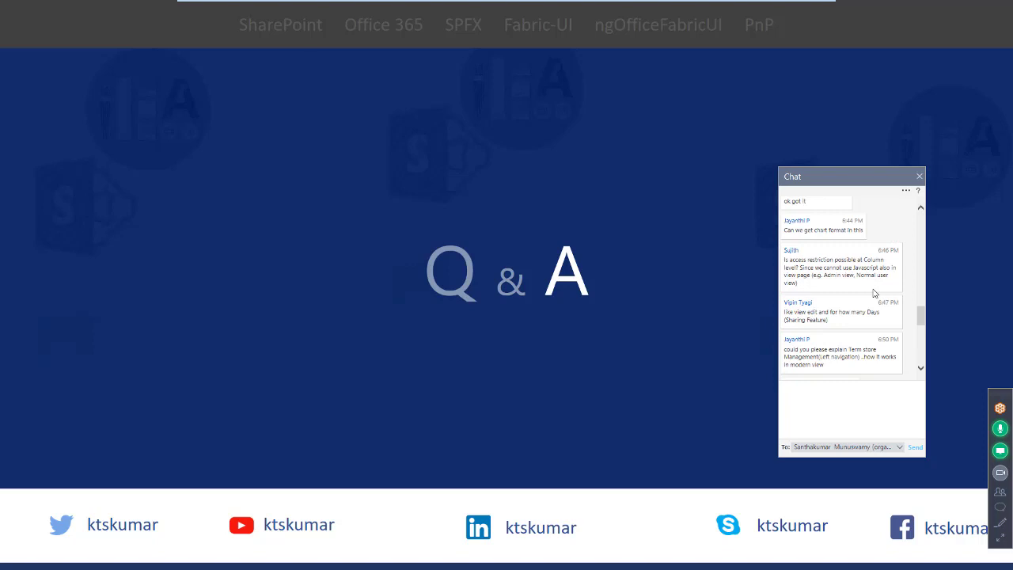